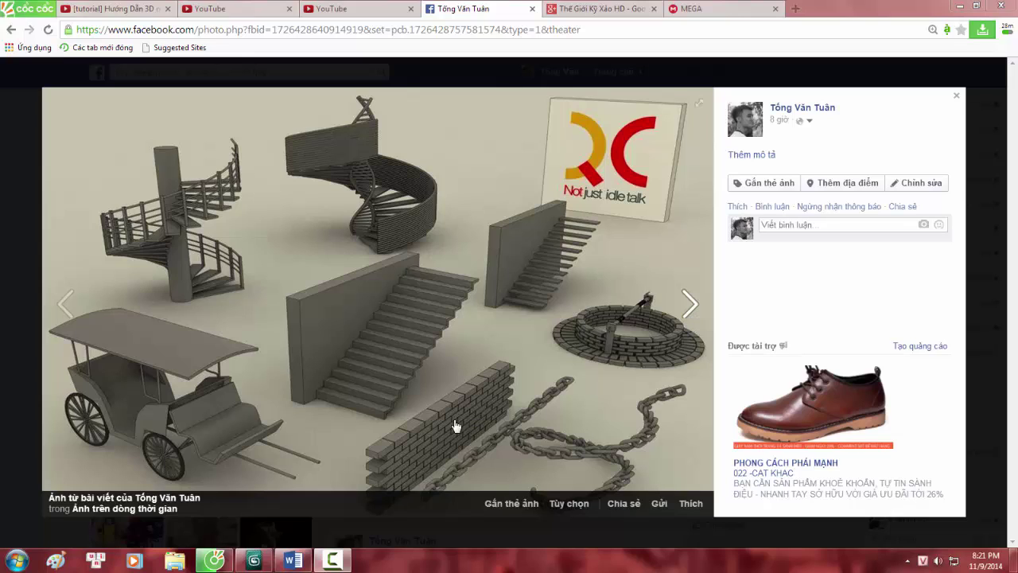
Step: Switch to 3ds Max, activate the Select tool and maximize the Perspective viewport
left_click(254, 561)
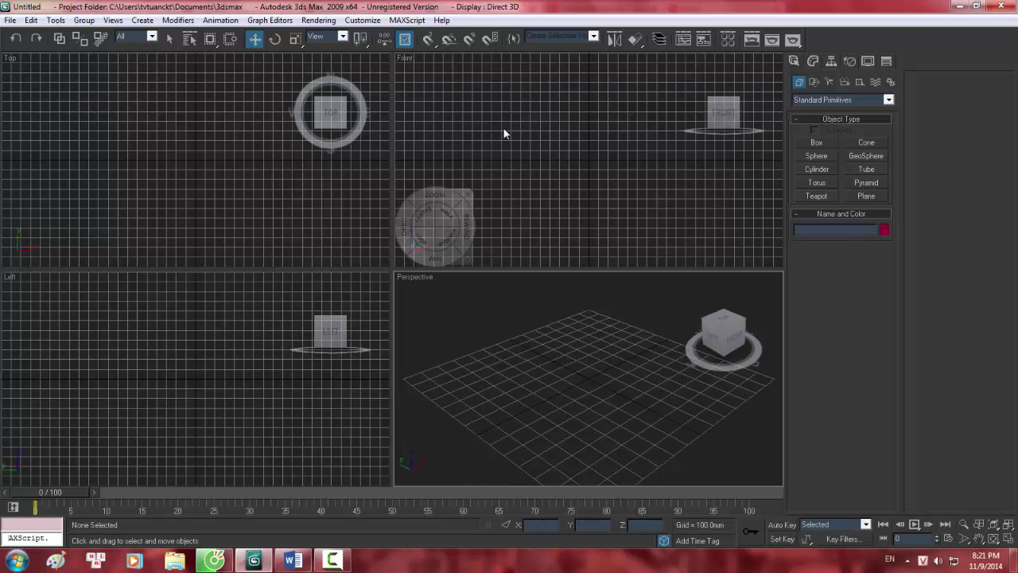
left_click(169, 38)
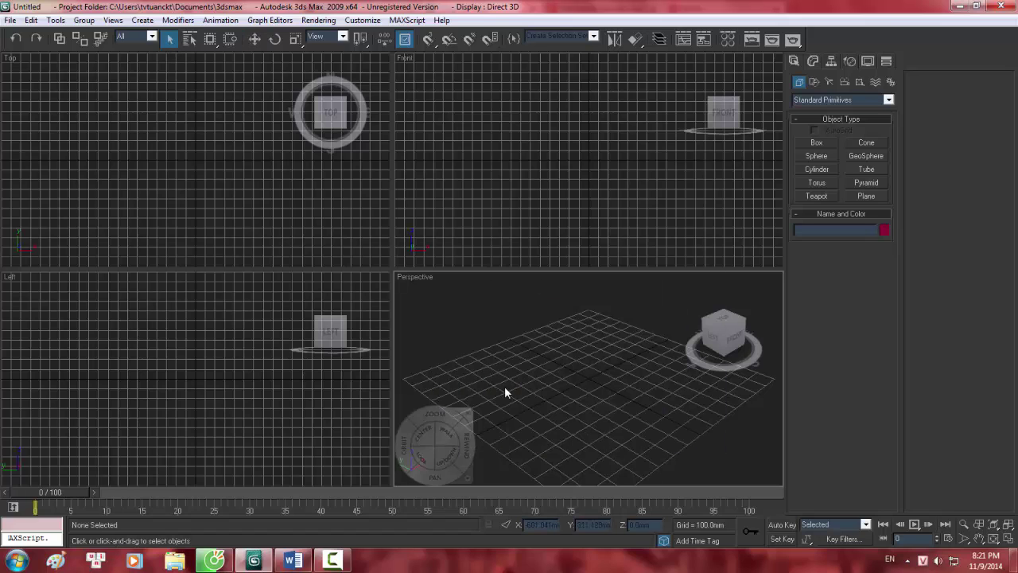
key("alt+w")
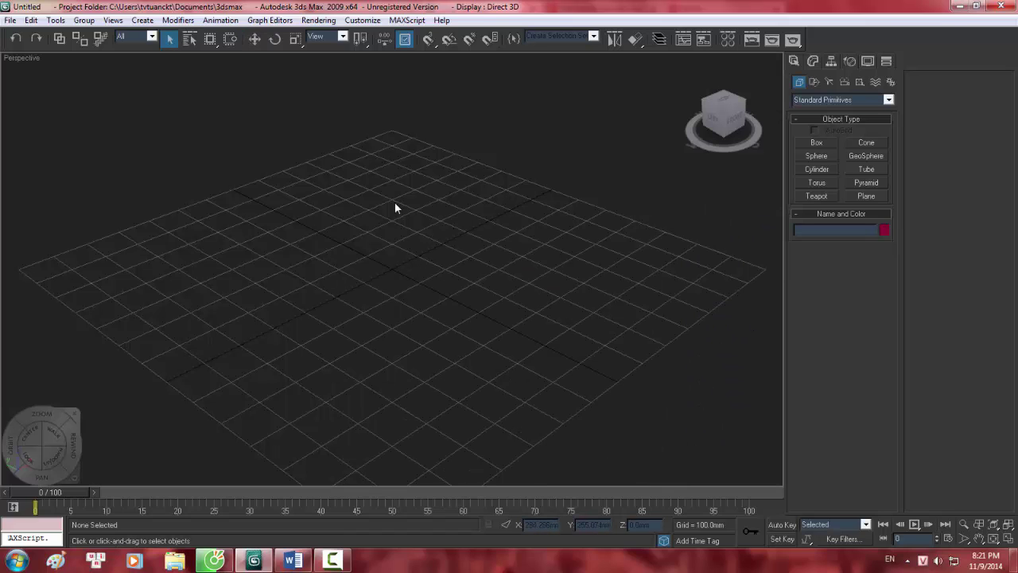
Step: Create a standard box about 340 mm long, 378 mm wide and 252 mm high at the centre of the grid
left_click(817, 142)
left_click_drag(303, 273, 490, 265)
left_click(448, 170)
scroll(485, 255, "down", 4)
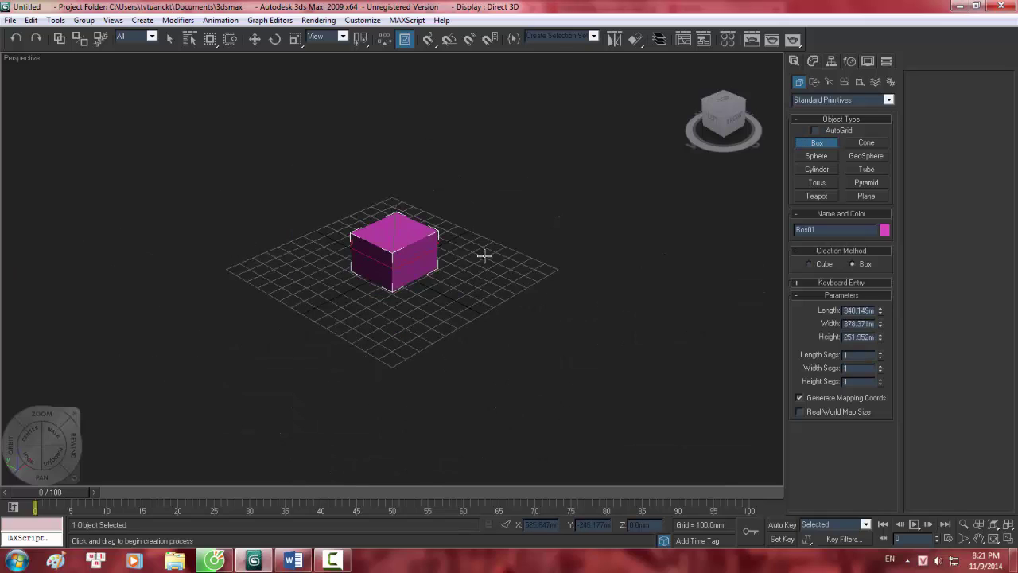
middle_click_drag(450, 260, 432, 250, "alt")
scroll(423, 277, "up", 3)
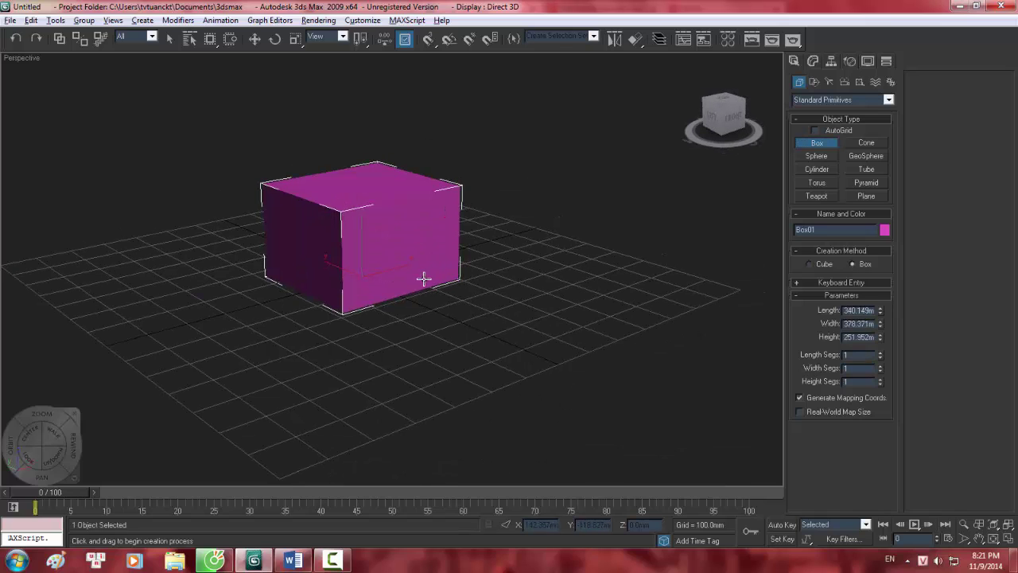
Step: Move the box along its Y axis to about 70 mm and shift it freehand along the X axis
left_click(255, 39)
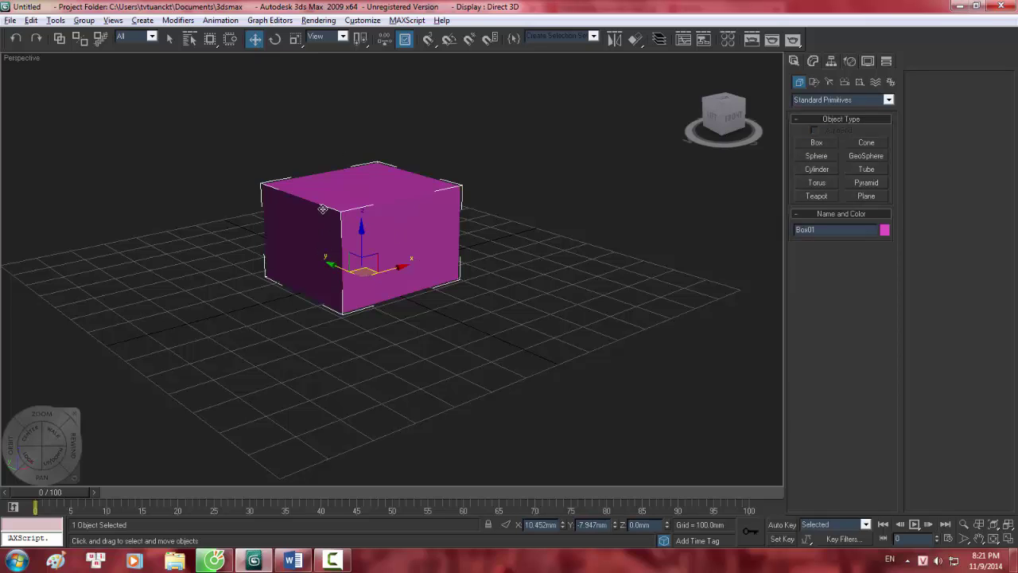
middle_click_drag(323, 210, 350, 191, "alt")
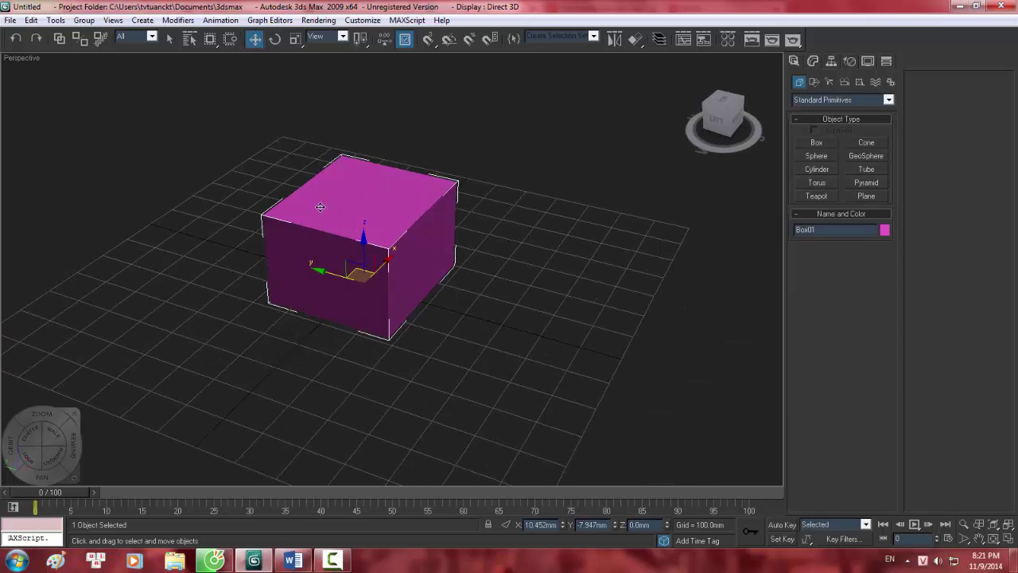
left_click_drag(337, 272, 312, 264)
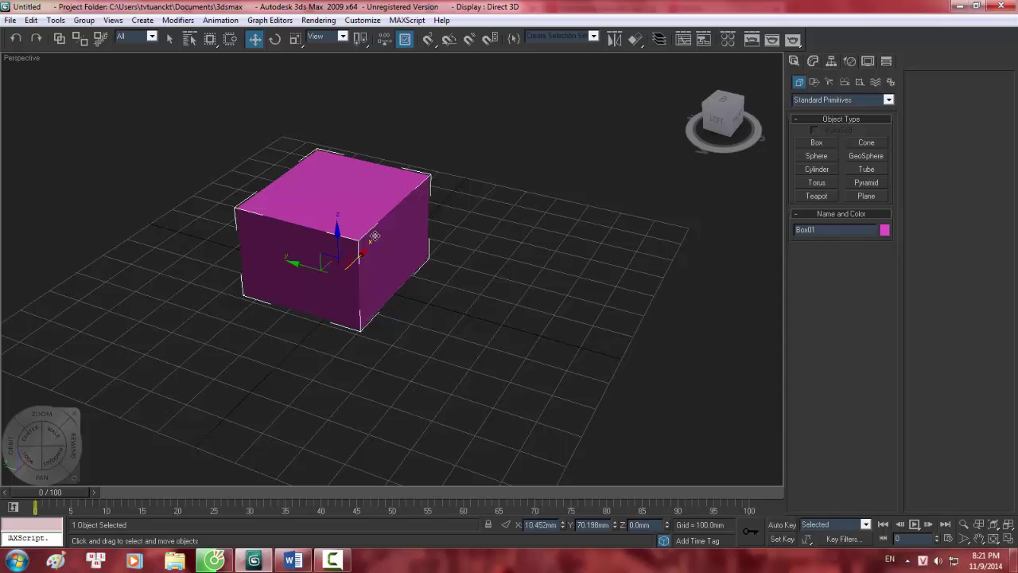
left_click_drag(368, 245, 382, 270)
Step: Rotate the box about 79 degrees around its Z axis and scale it freehand
left_click(275, 40)
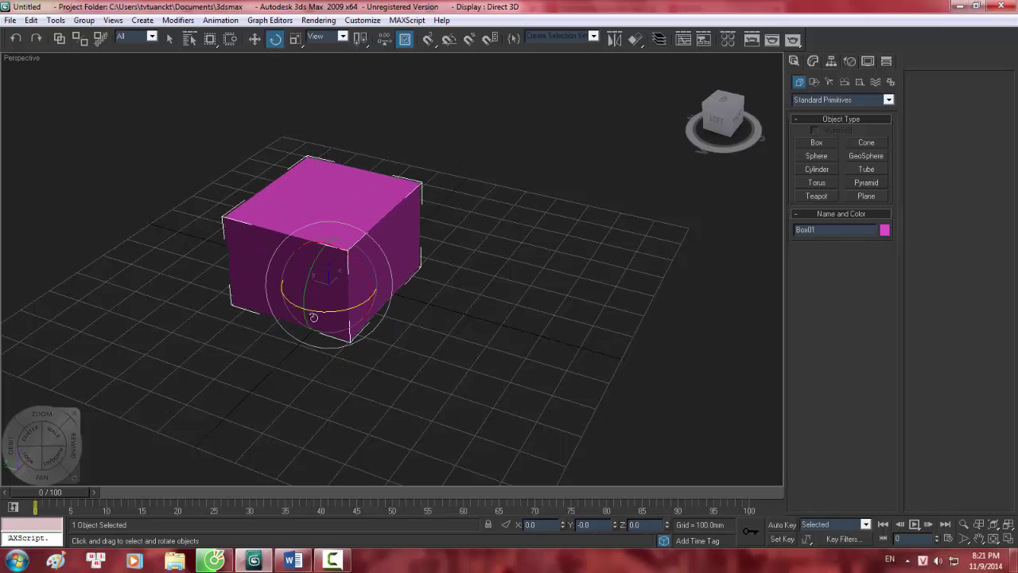
left_click_drag(335, 309, 406, 288)
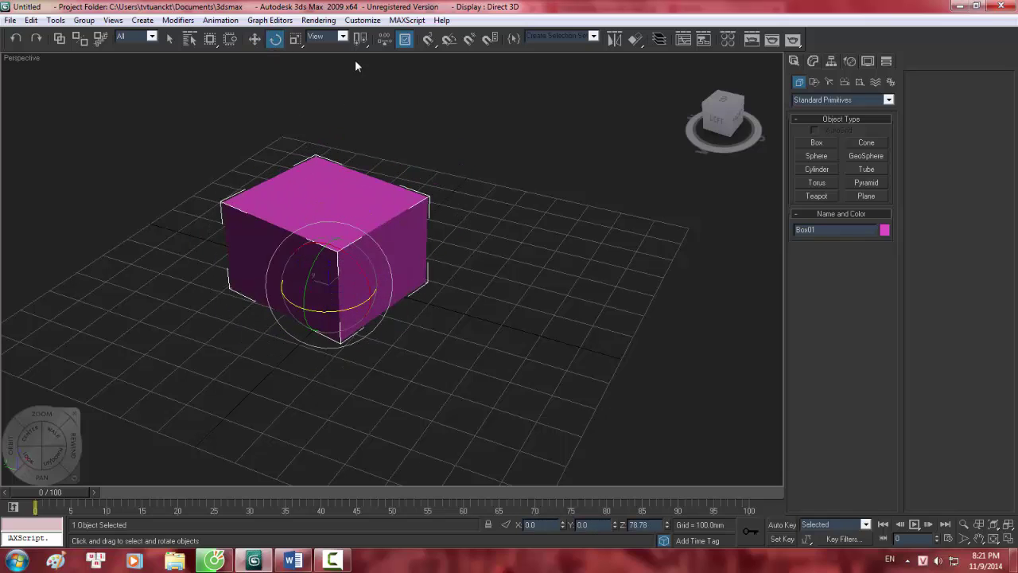
left_click(295, 39)
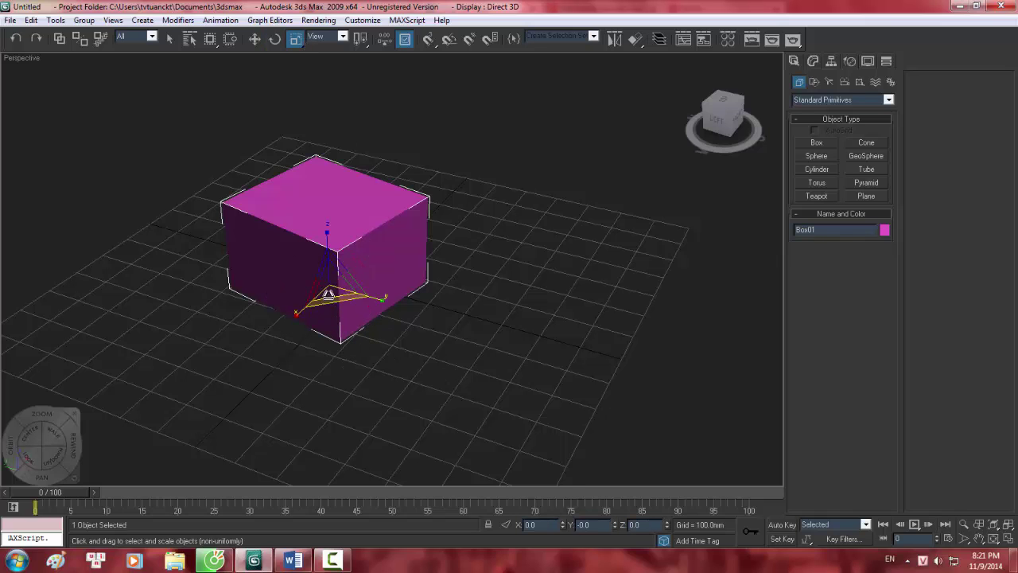
left_click_drag(331, 276, 387, 295)
Step: Undo the last three transforms of the box: the scaling, the rotation and the X-axis move
key("ctrl+z")
key("ctrl+z")
key("ctrl+z")
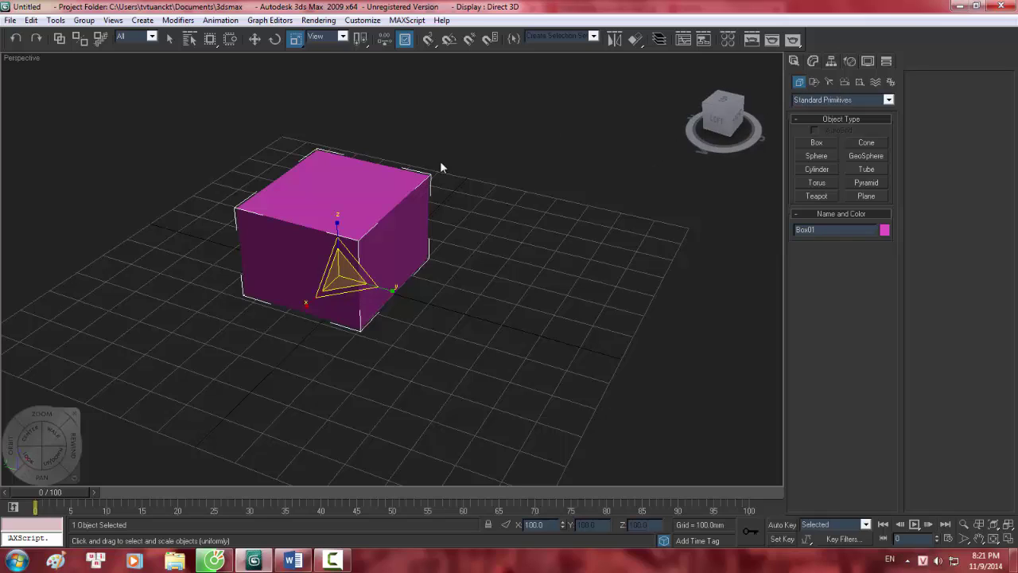
Step: Create an extended-primitive Hedra with a radius of about 115 mm on the grid beside the box
left_click(822, 101)
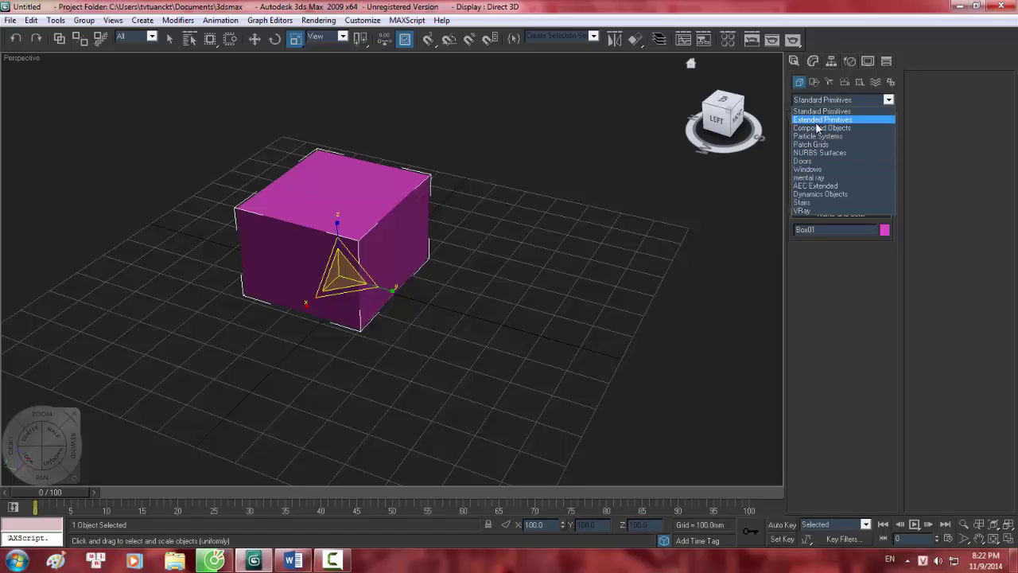
left_click(819, 120)
left_click(816, 143)
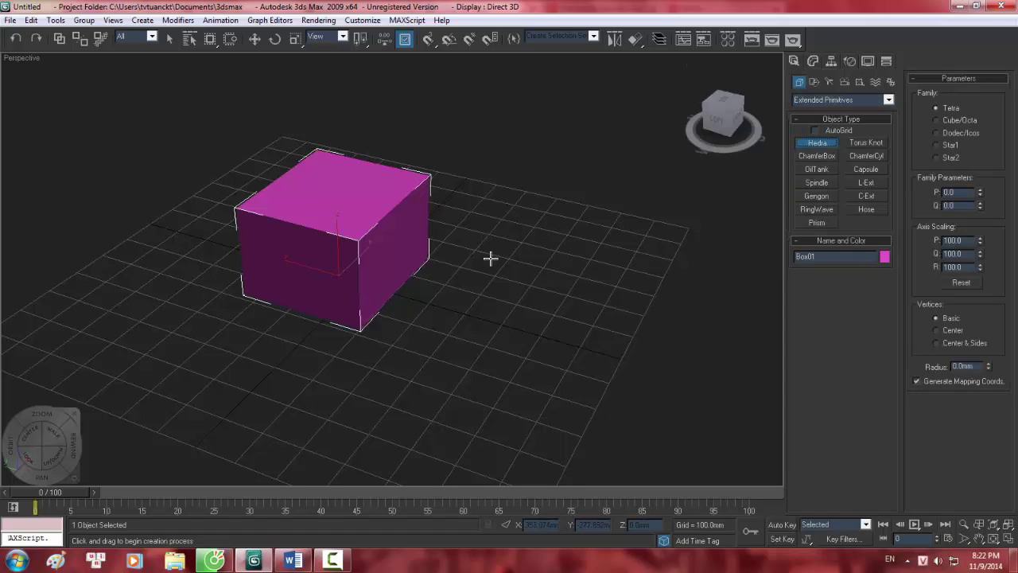
left_click_drag(489, 257, 519, 278)
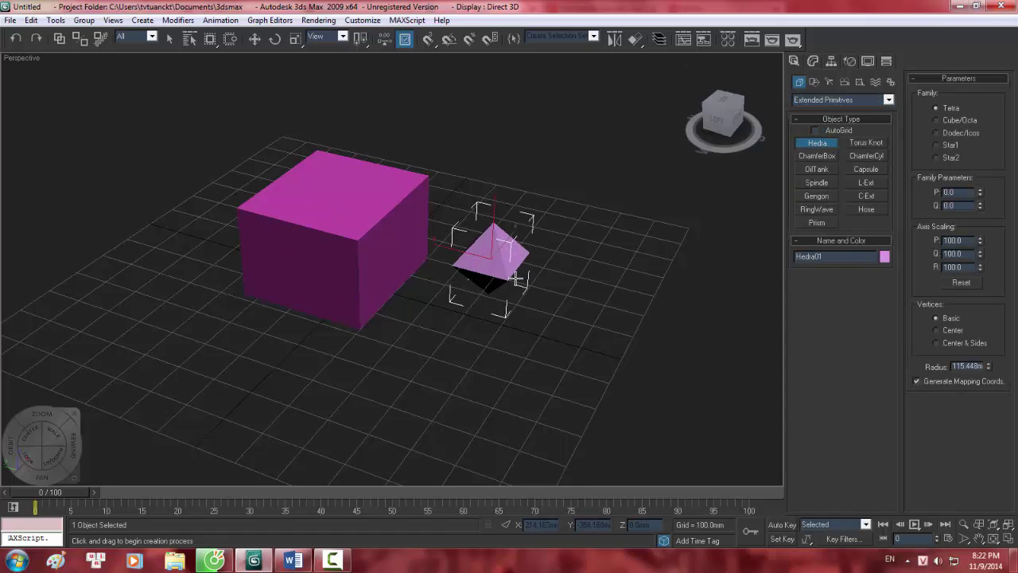
Step: Create two OilTanks near the hedra, one about 123 mm in radius and 316 mm high, the other about 27 mm and -93 mm
left_click(817, 169)
left_click_drag(583, 279, 621, 299)
left_click(579, 202)
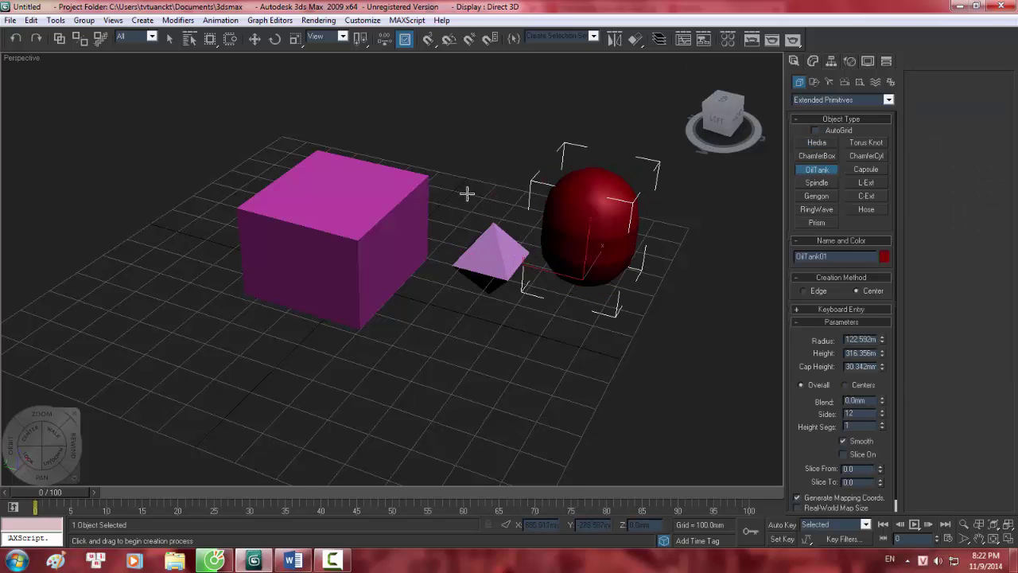
left_click(460, 202)
left_click_drag(515, 182, 510, 191)
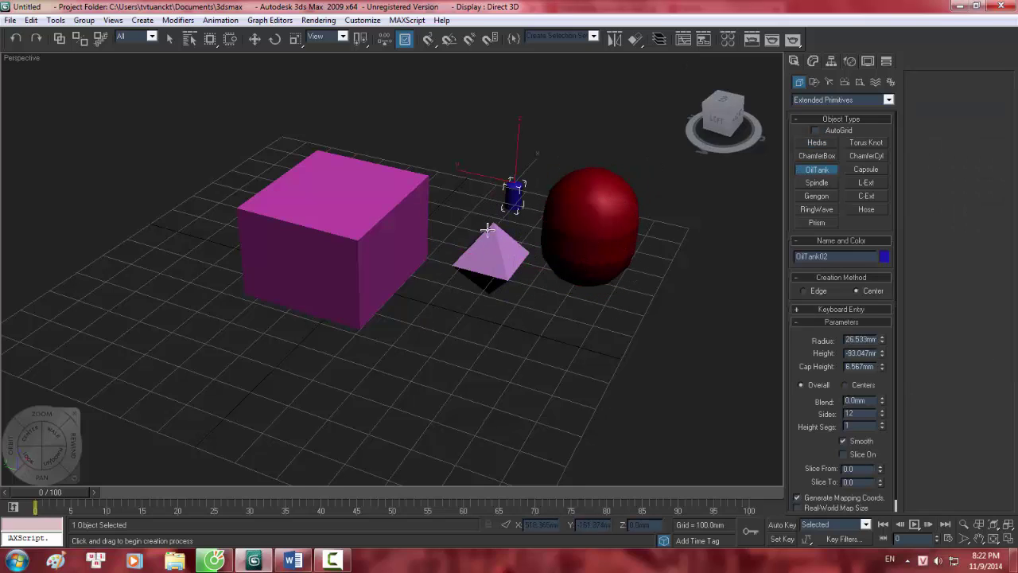
left_click(489, 229)
left_click(529, 289)
scroll(755, 236, "up", 2)
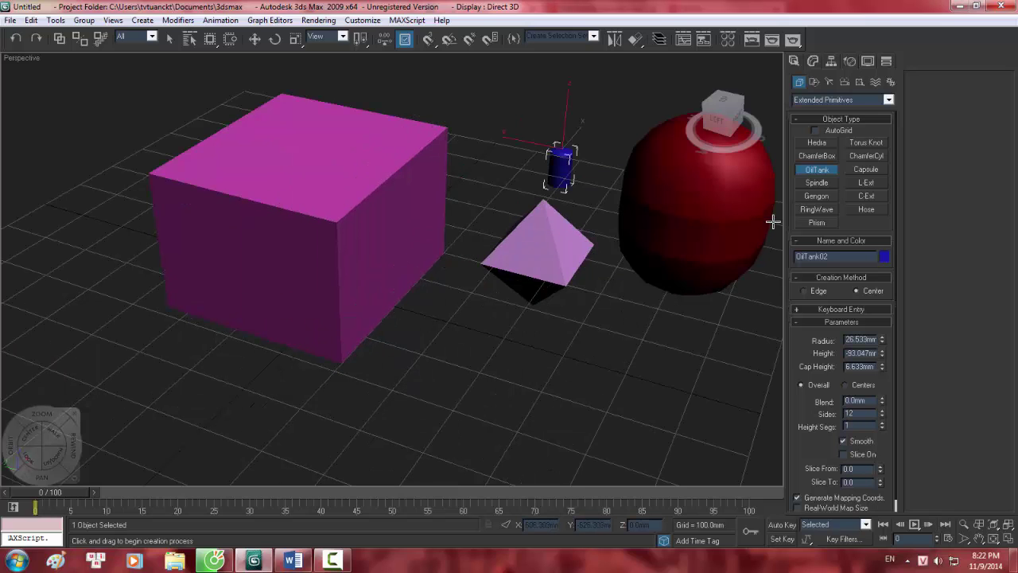
scroll(709, 236, "down", 3)
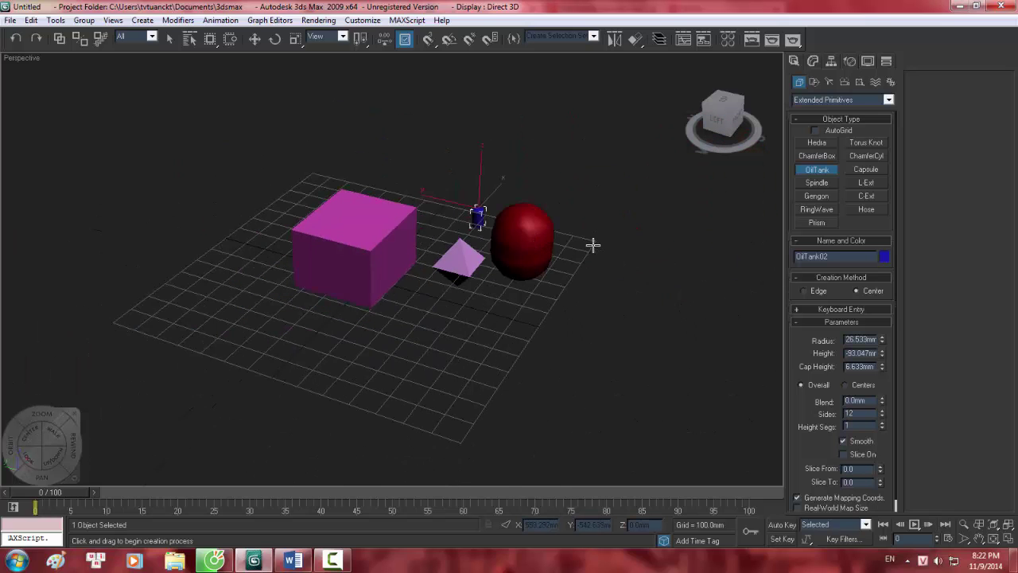
scroll(589, 244, "up", 3)
scroll(661, 272, "down", 3)
mouse_move(661, 273)
middle_mouse_down("alt")
mouse_move(605, 273)
mouse_move(575, 243)
mouse_move(642, 278)
middle_mouse_up("alt")
scroll(585, 250, "up", 3)
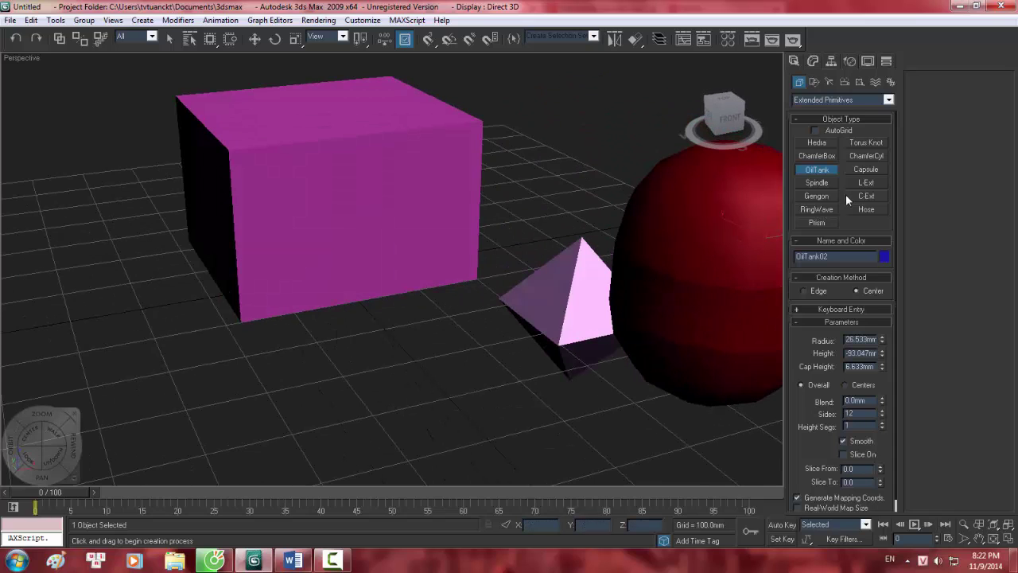
Step: Try an L-Ext about 84 by 63 mm and 185 mm high between the box and the hedra, and undo it
left_click(866, 182)
left_click_drag(437, 318, 533, 245)
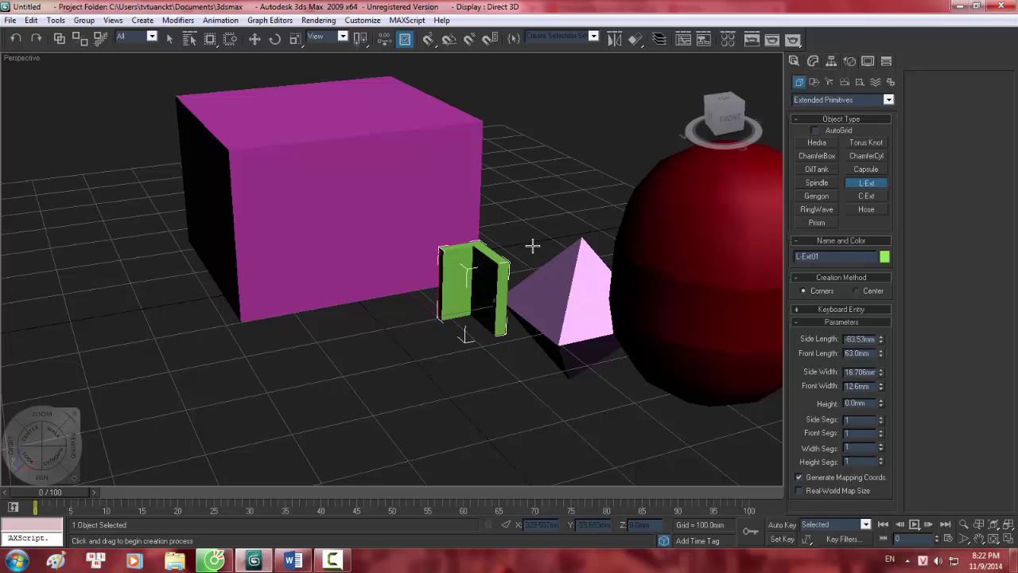
left_click(532, 200)
left_click(446, 305)
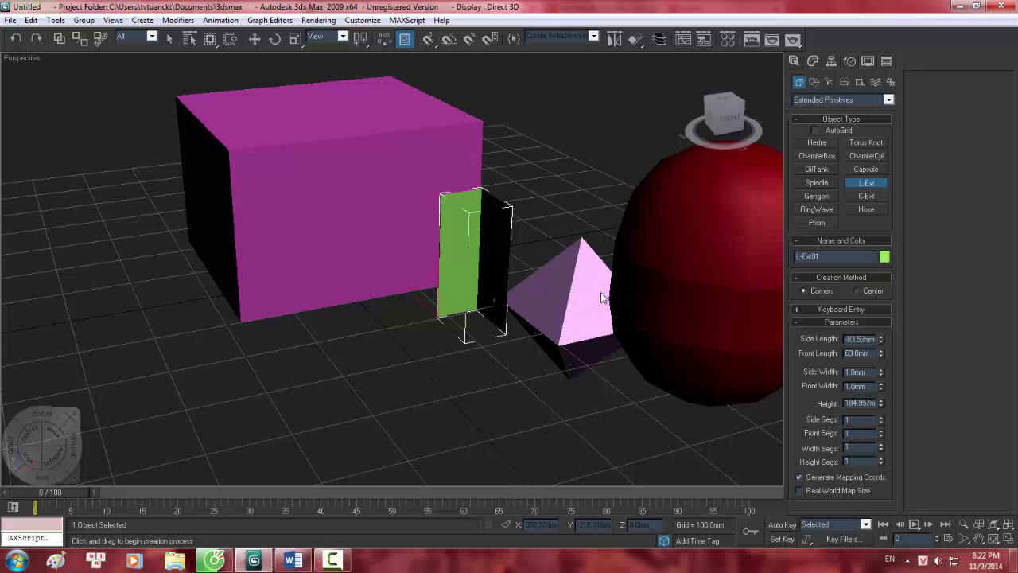
key("ctrl+z")
scroll(461, 320, "down", 3)
middle_click_drag(654, 277, 558, 306)
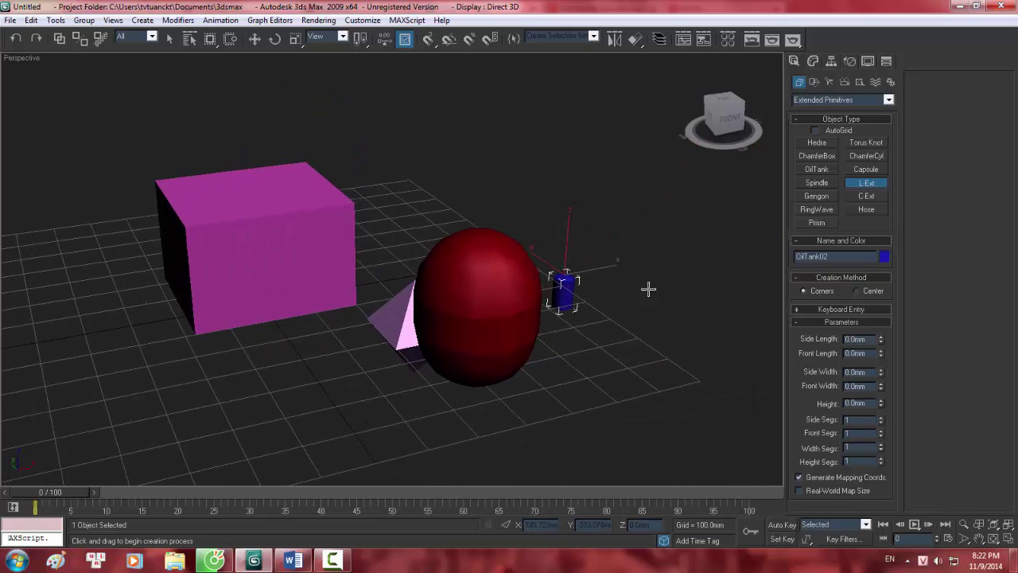
Step: Select all four objects in the scene and delete them
key("r")
left_click(805, 99)
left_click(803, 111)
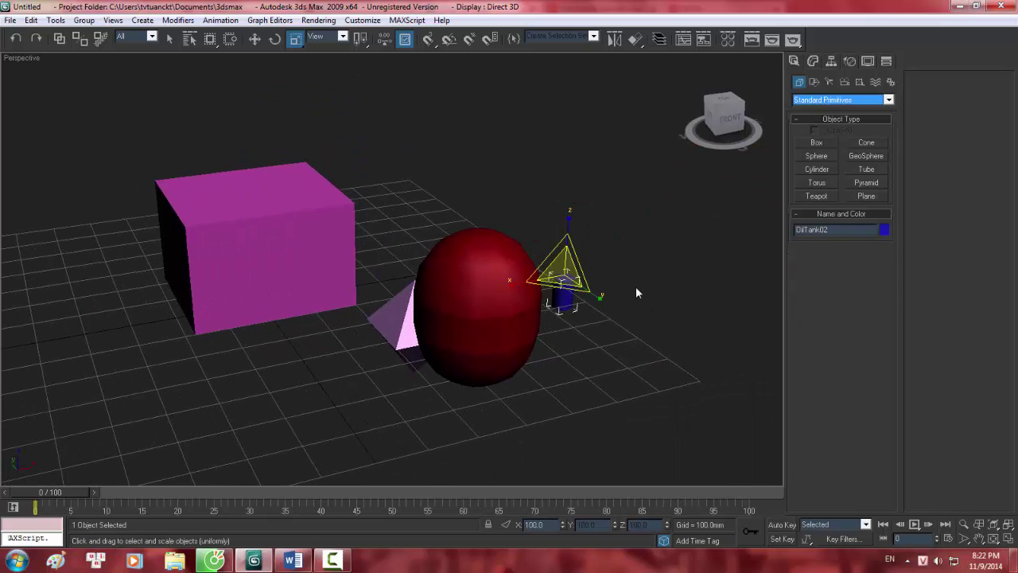
scroll(641, 318, "down", 2)
left_click_drag(664, 447, 148, 131)
key("e")
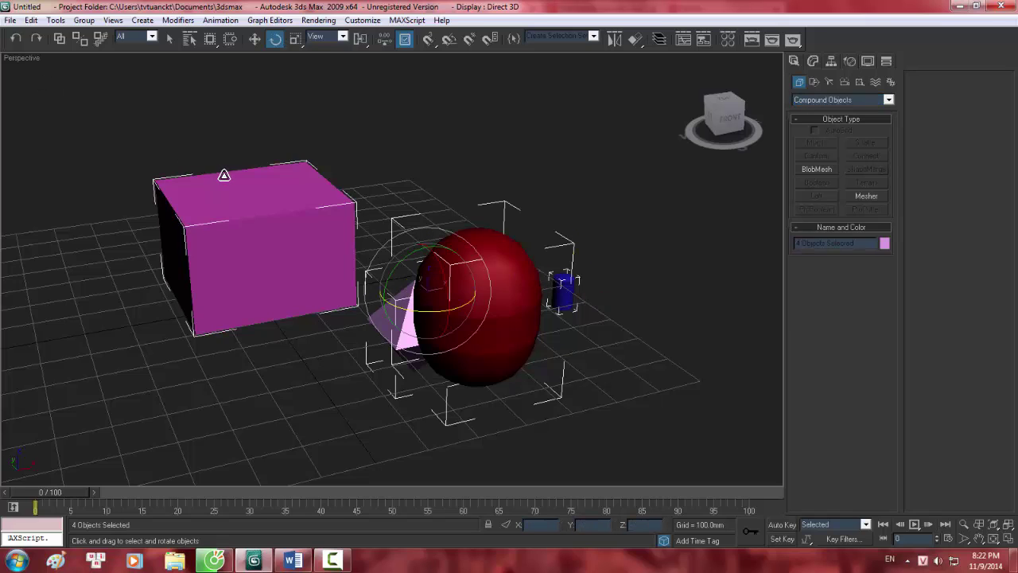
key("Delete")
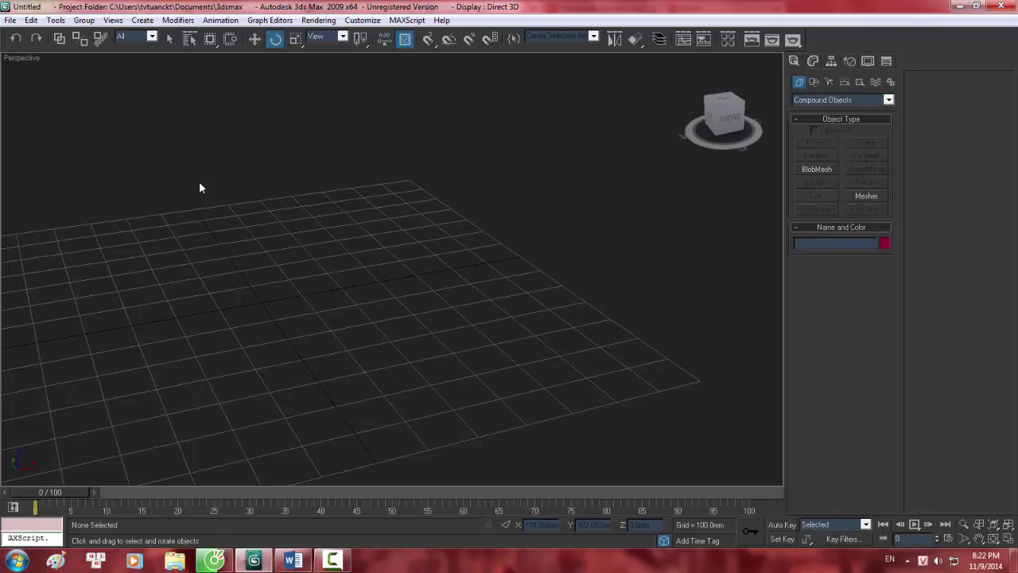
left_click(169, 43)
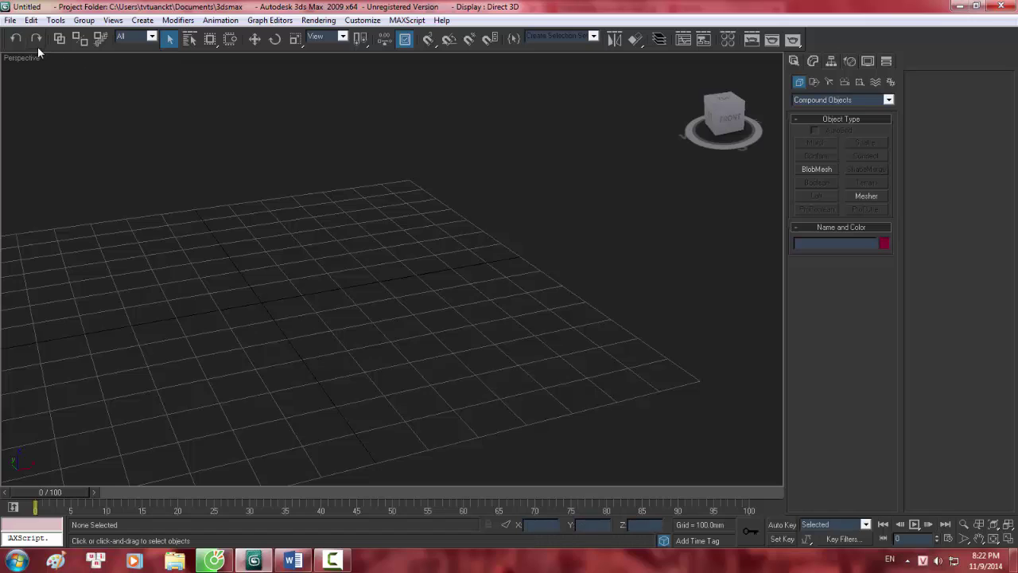
scroll(273, 203, "down", 4)
scroll(315, 239, "up", 2)
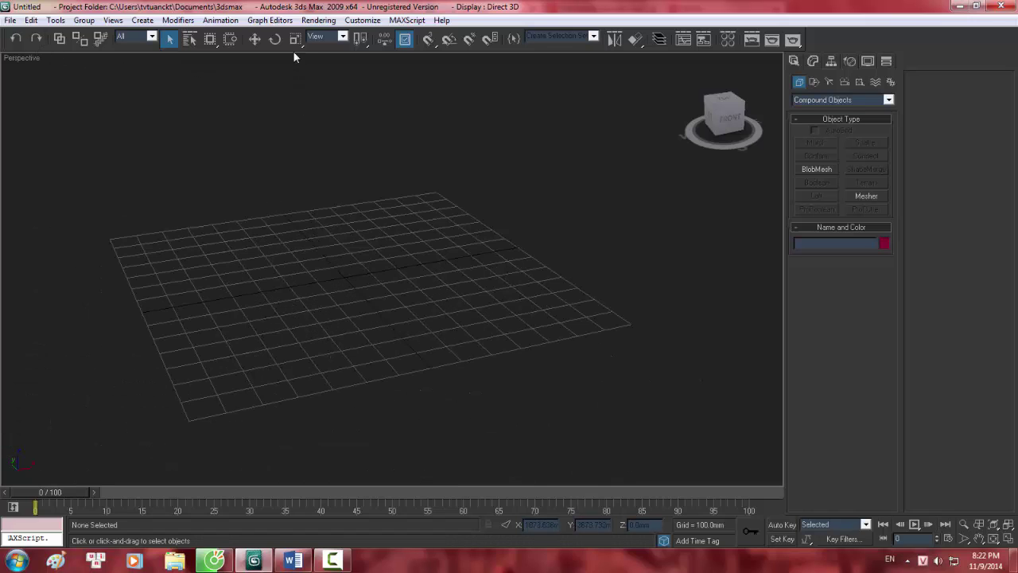
left_click(274, 39)
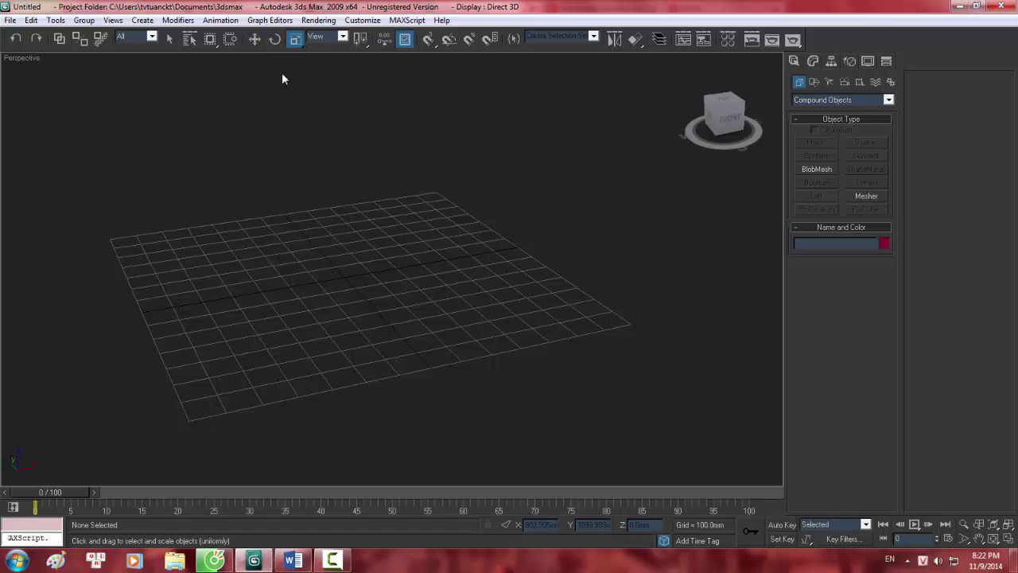
key("w")
left_click(281, 41)
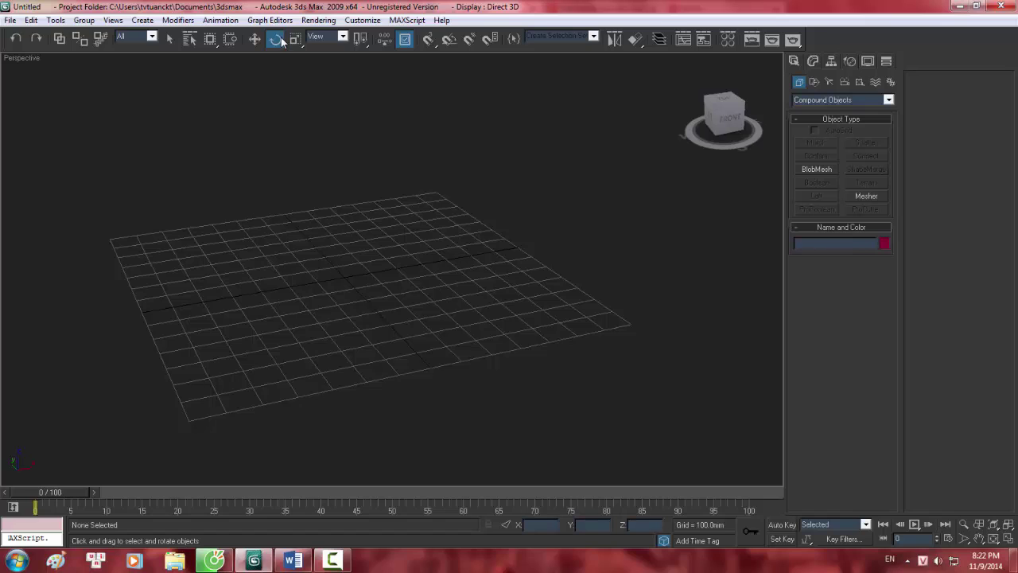
key("w")
left_click(277, 42)
key("w")
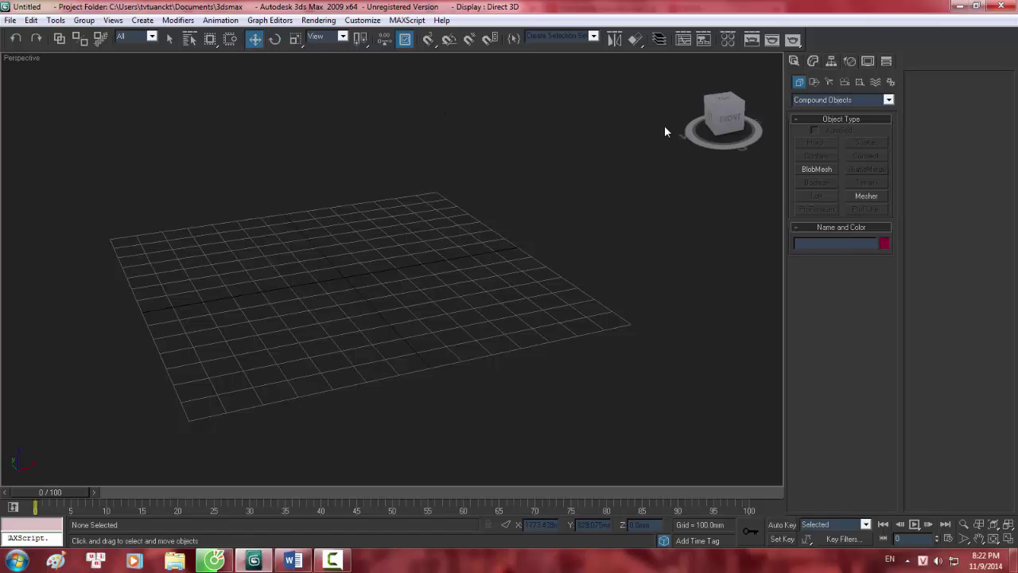
scroll(389, 210, "up", 3)
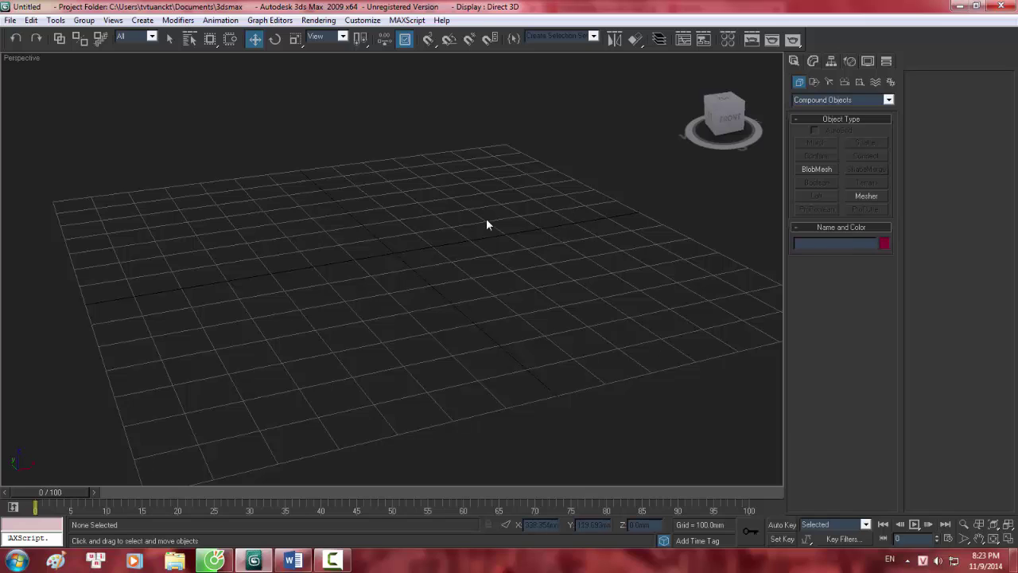
Step: Create a standard box about 160 mm long, 139 mm wide and 140 mm high near the grid's centre and activate the Move tool
left_click(888, 99)
left_click(814, 111)
left_click(817, 143)
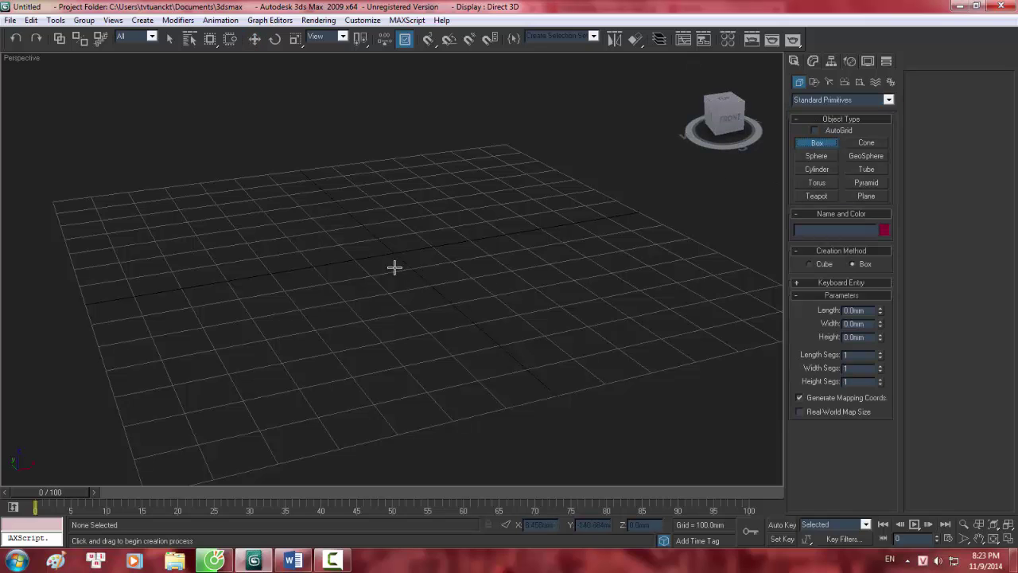
left_click_drag(371, 257, 456, 275)
left_click(451, 217)
scroll(439, 264, "up", 5)
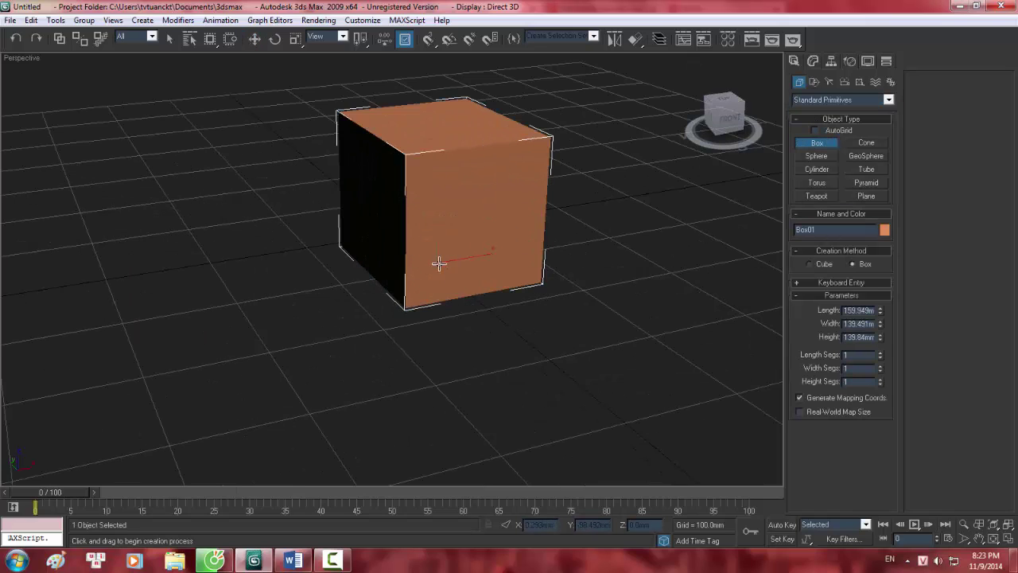
scroll(439, 264, "down", 5)
key("w")
middle_click_drag(602, 270, 435, 257, "alt")
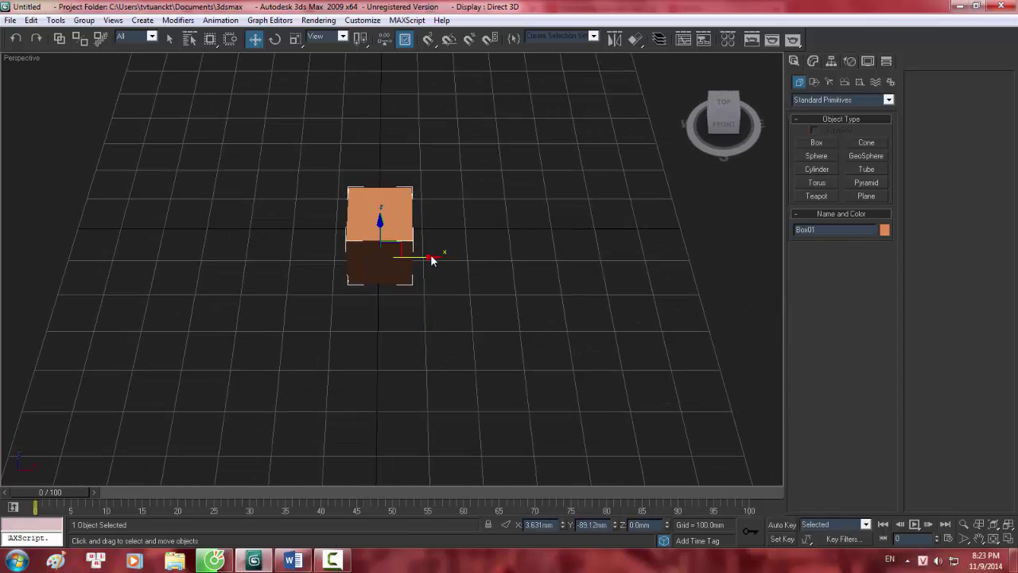
Step: Try creating a camera from the perspective view, undo it, and delete the existing box
key("ctrl+c")
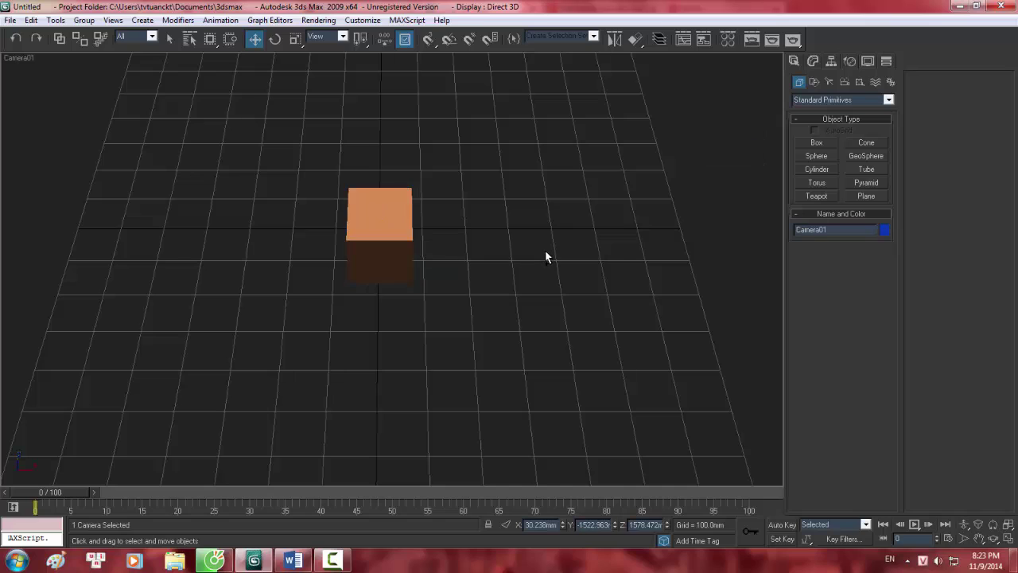
key("ctrl+z")
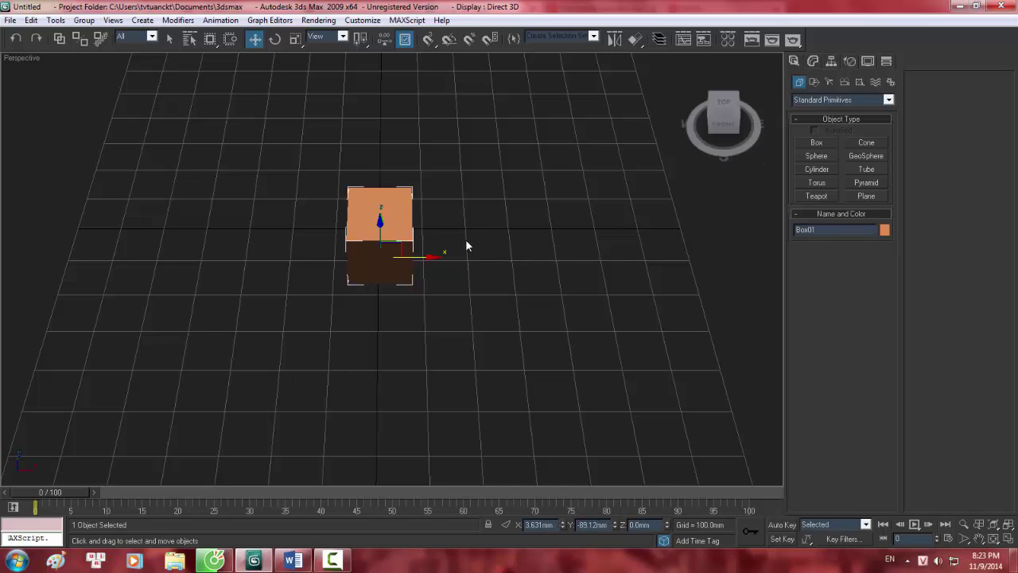
key("Delete")
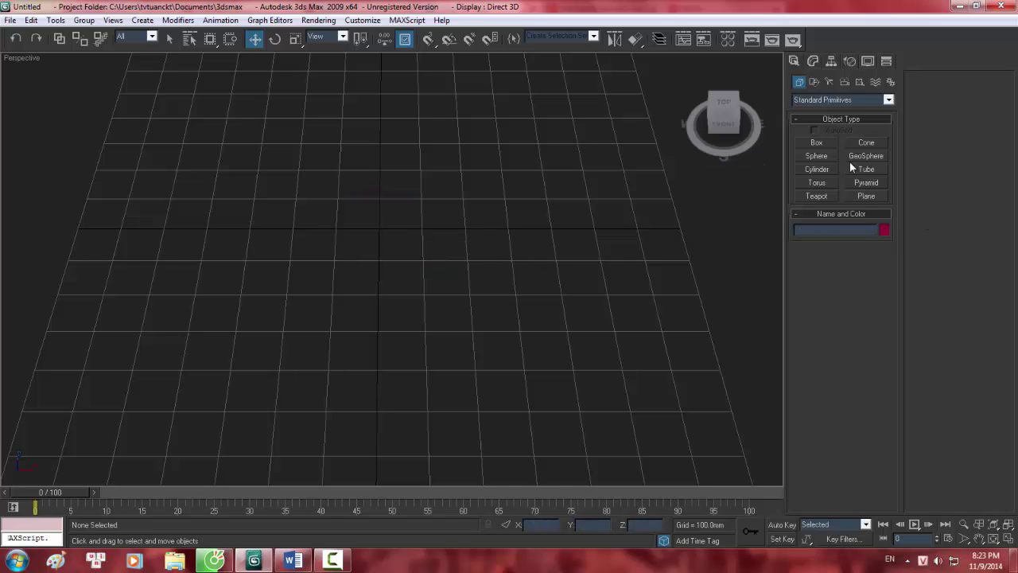
Step: Create a standard box about 163 mm long, 152 mm wide and 119 mm high beside the grid's centre and activate the Move tool
left_click(816, 142)
left_click_drag(383, 236, 451, 290)
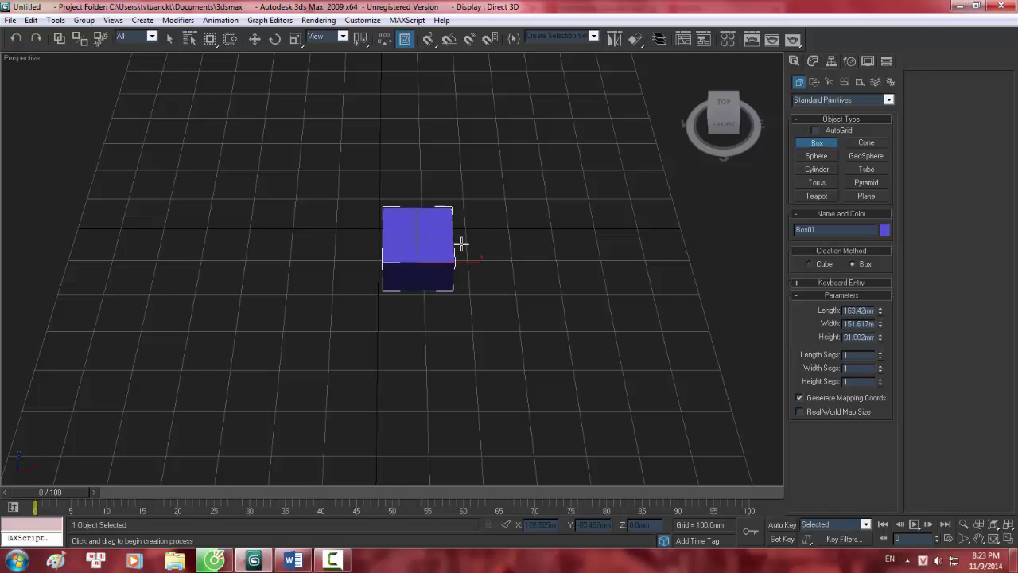
left_click(462, 230)
scroll(473, 307, "down", 2)
middle_click_drag(473, 310, 484, 271, "alt")
key("z")
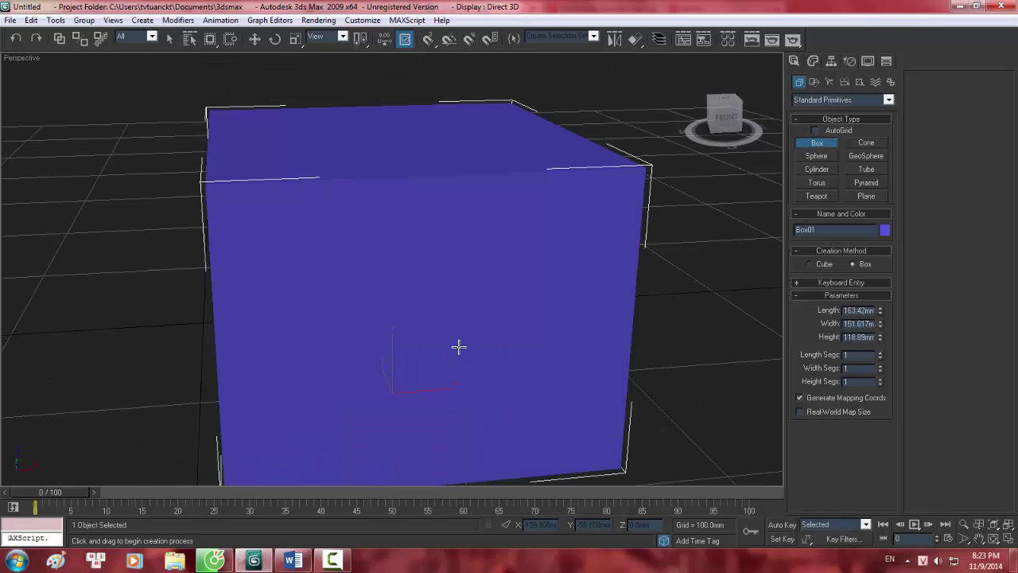
scroll(459, 346, "down", 5)
scroll(458, 338, "up", 3)
middle_click_drag(456, 316, 458, 310)
middle_click_drag(564, 265, 528, 292, "alt")
key("w")
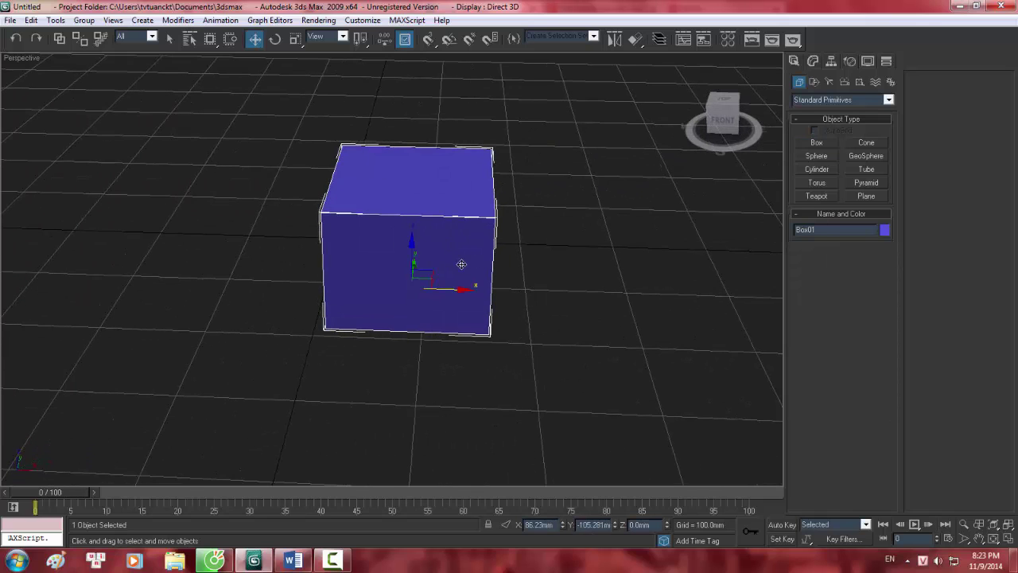
middle_click_drag(461, 264, 457, 256)
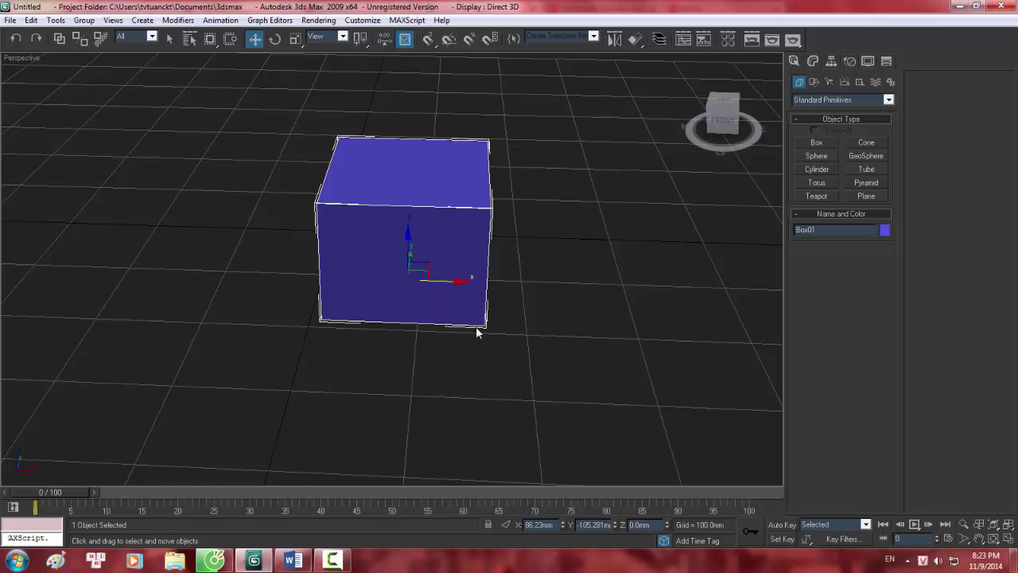
Step: Clone the box as a Copy named Box02 and move it along the X axis to about X = 294 mm
key("ctrl+v")
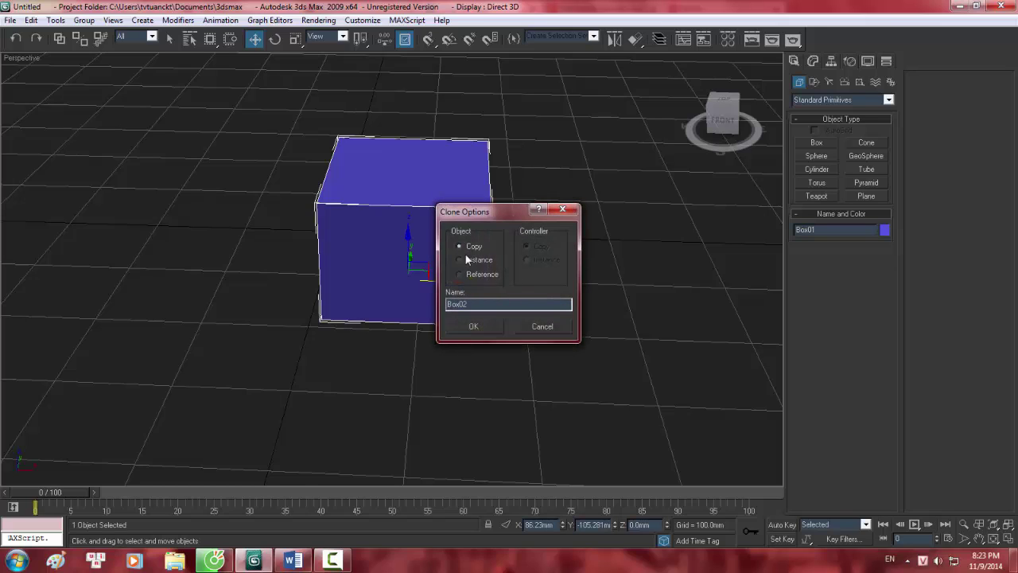
left_click(488, 325)
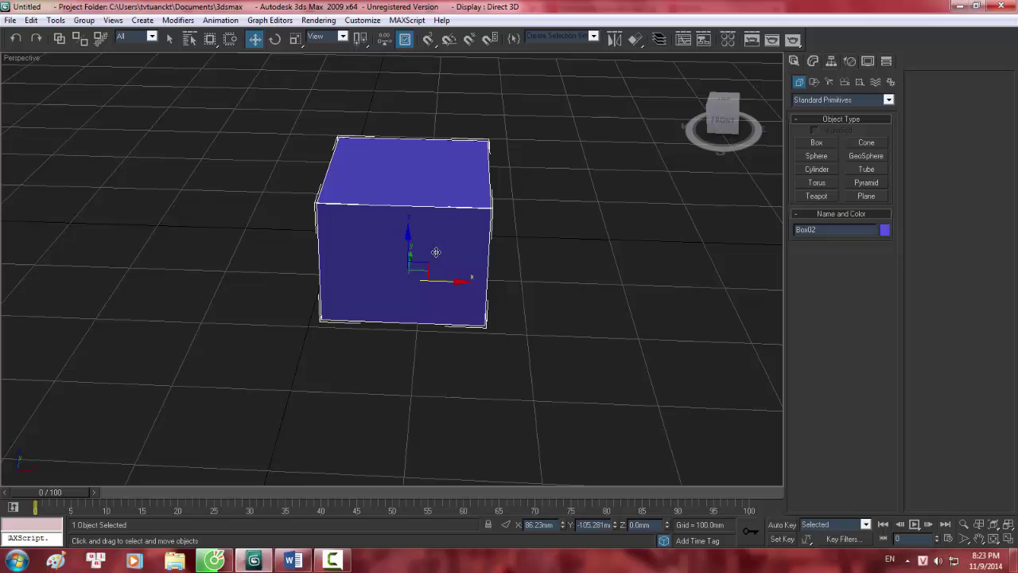
left_click_drag(458, 285, 670, 288)
Step: Examine the two boxes side by side from near and far
scroll(555, 332, "down", 10)
scroll(551, 321, "up", 15)
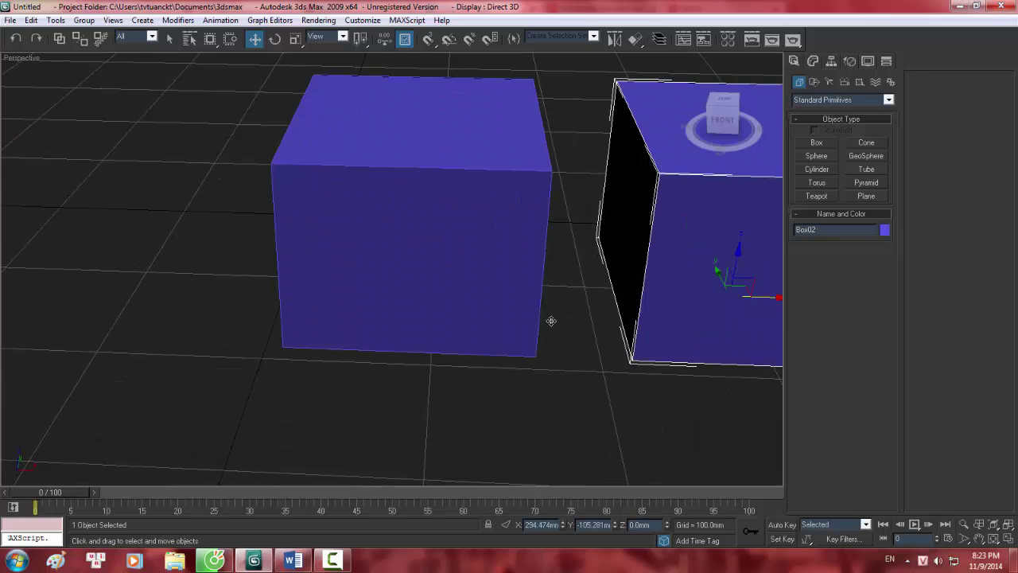
scroll(471, 330, "down", 5)
scroll(471, 329, "up", 3)
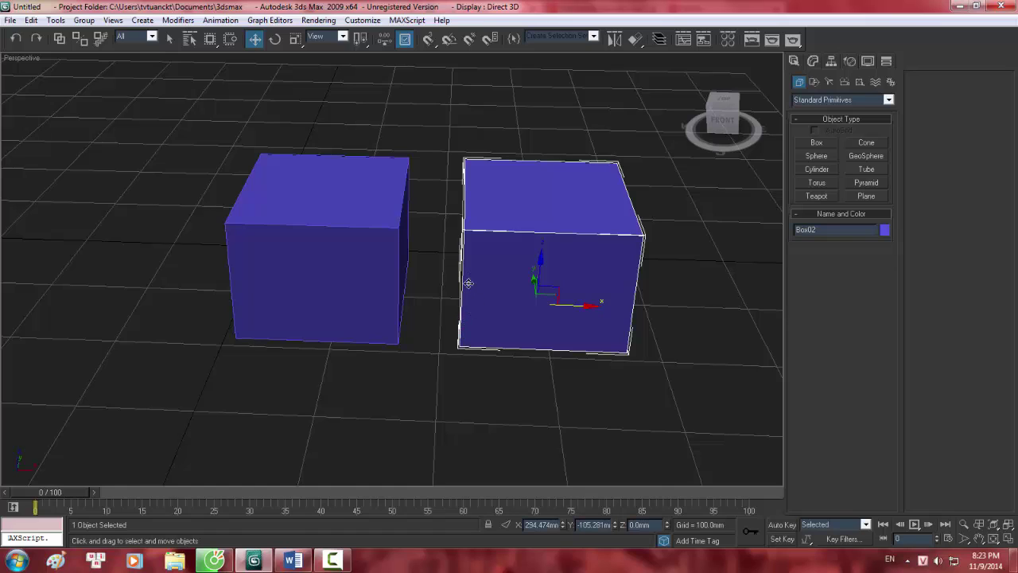
scroll(521, 277, "down", 4)
scroll(519, 291, "up", 4)
scroll(470, 297, "down", 5)
scroll(460, 303, "up", 3)
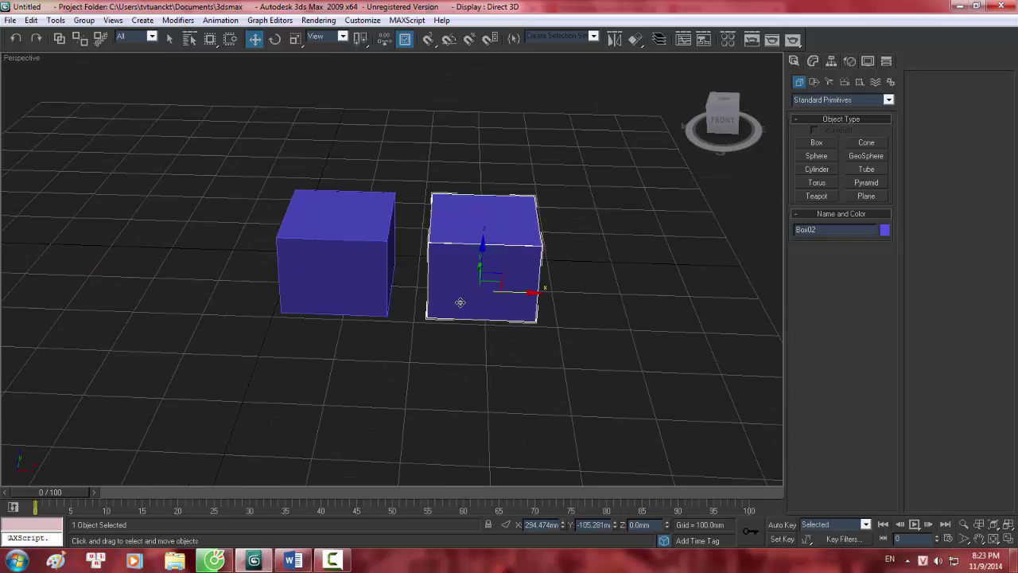
middle_click_drag(459, 302, 464, 285)
Step: Create a camera from the current view with nothing selected, show its parameters, and return to the perspective view
left_click(485, 373)
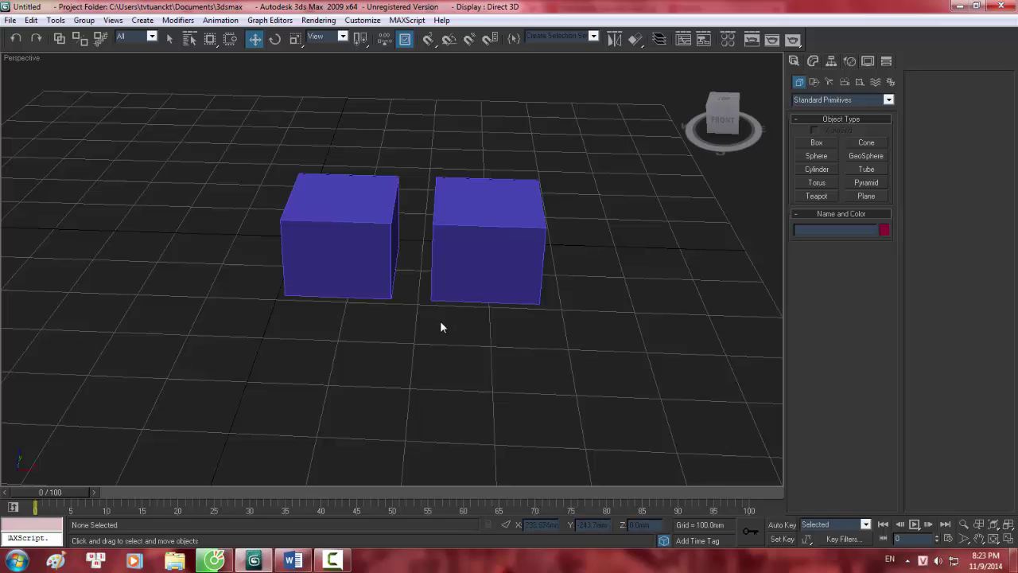
key("ctrl+c")
left_click(812, 61)
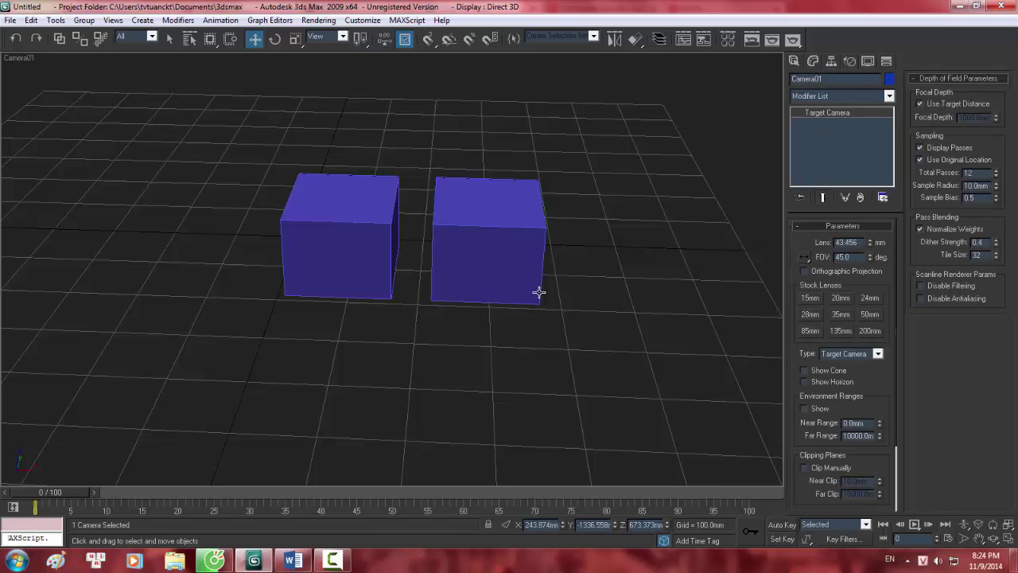
key("p")
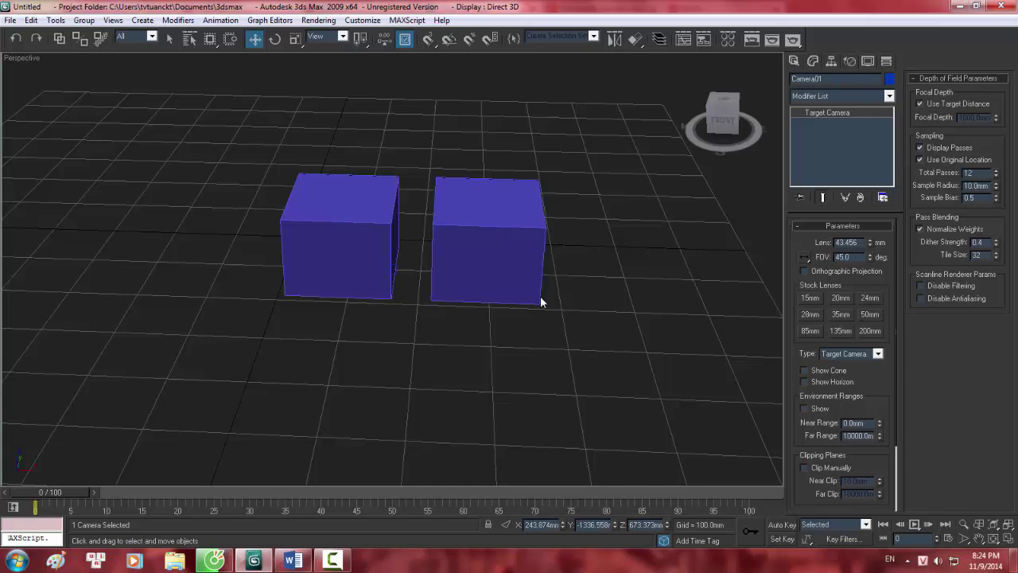
Step: Examine the camera and its view cone in relation to the two boxes from several angles and distances
key("z")
middle_click_drag(558, 264, 474, 295, "alt")
scroll(406, 272, "up", 4)
middle_click_drag(402, 272, 560, 245)
scroll(609, 346, "up", 1)
middle_click_drag(504, 298, 556, 333, "alt")
scroll(599, 325, "down", 5)
scroll(592, 324, "up", 3)
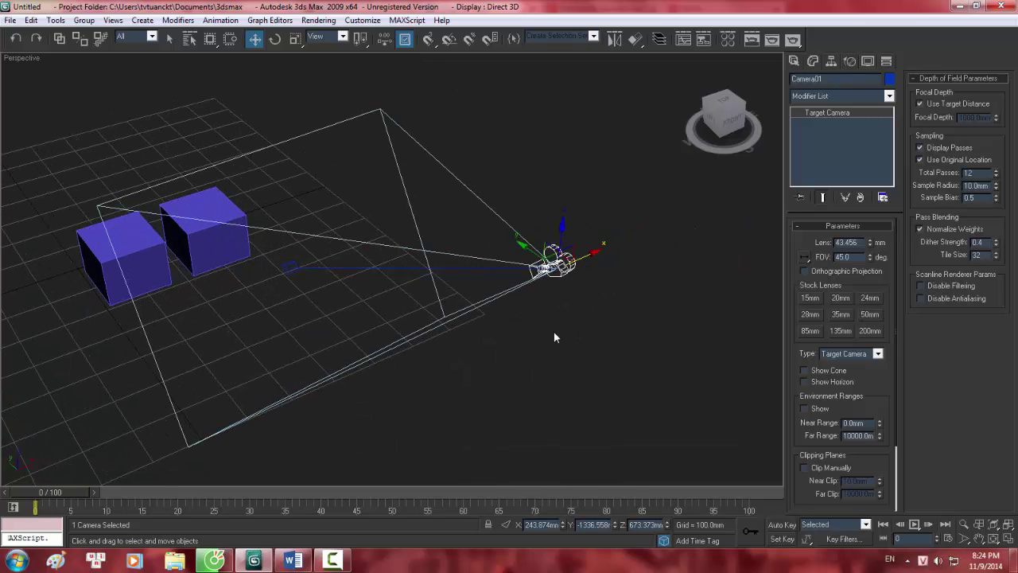
Step: Delete the selected camera and select the original box
key("Delete")
left_click_drag(341, 267, 296, 286, "alt")
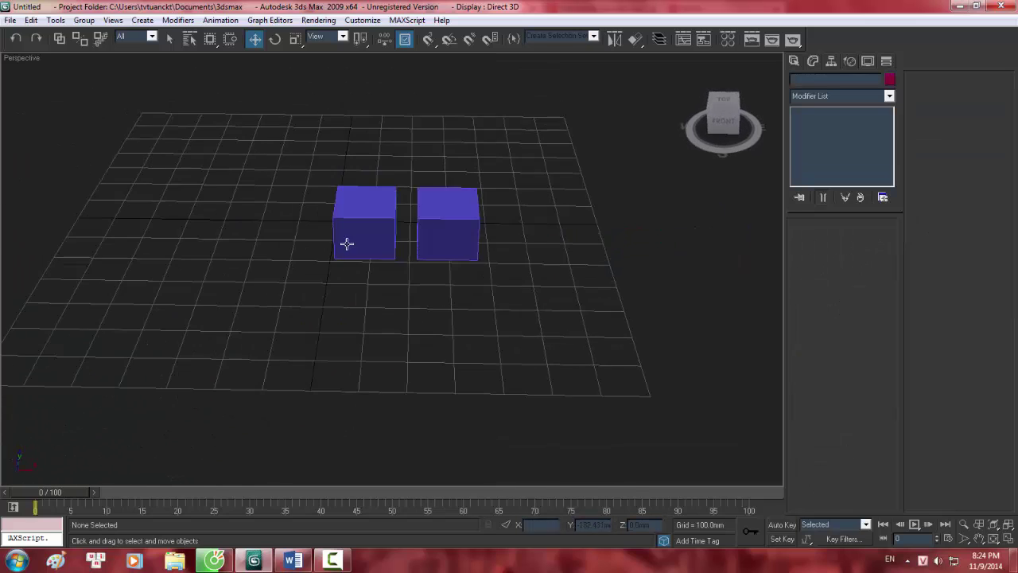
scroll(366, 171, "up", 5)
left_click(362, 167)
scroll(500, 202, "up", 1)
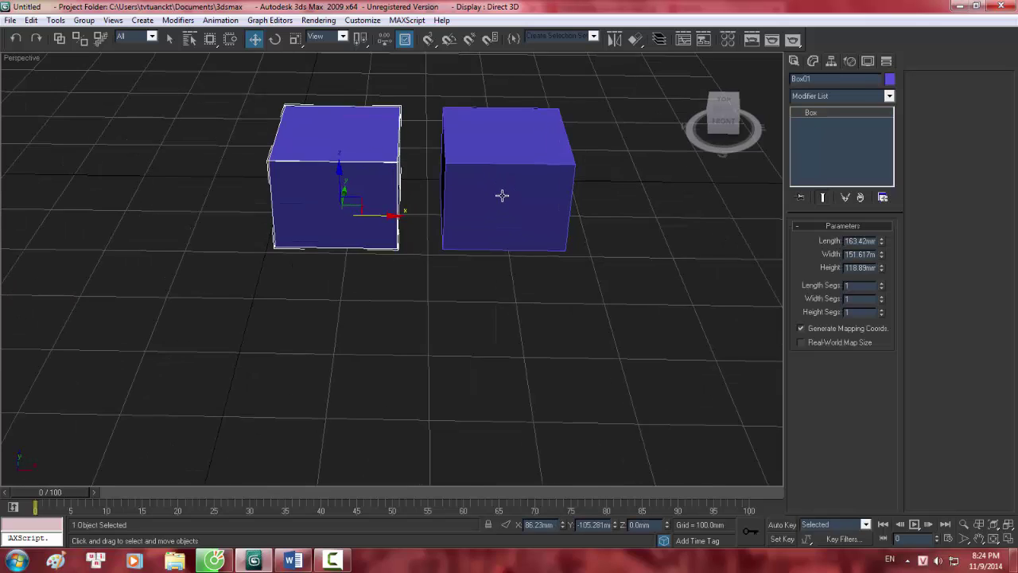
Step: Create another camera from a wider view of both boxes and switch back to the perspective view
scroll(502, 195, "down", 4)
key("ctrl+c")
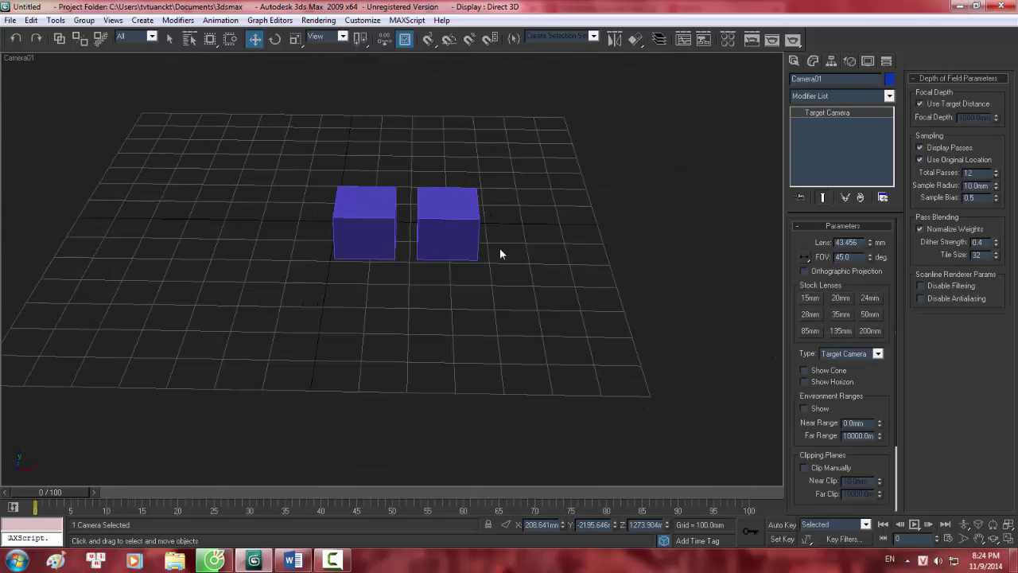
key("alt")
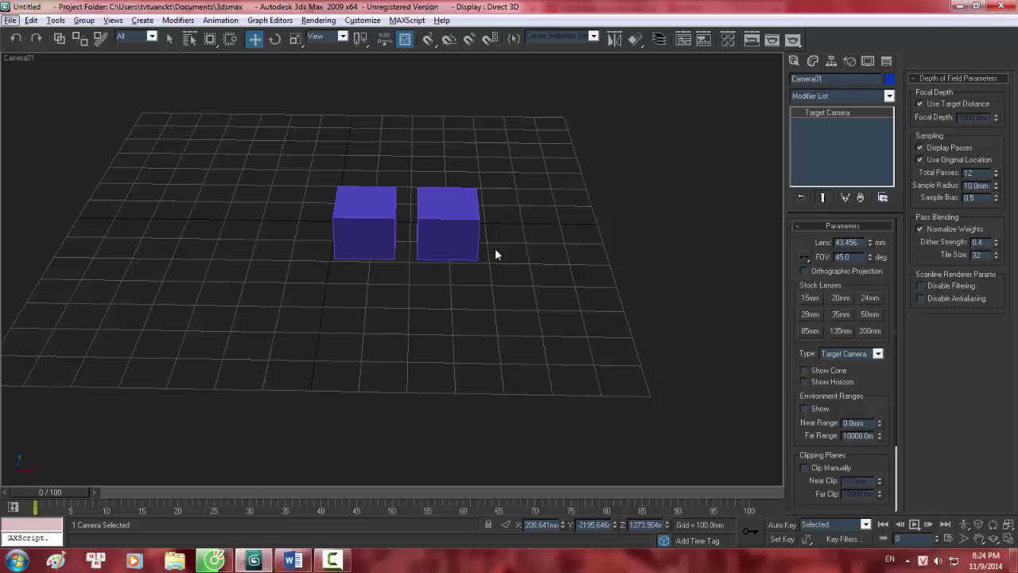
key("Right")
key("Right")
key("p")
Step: Locate the camera in front of the two boxes, delete it and leave nothing selected
left_click(451, 227)
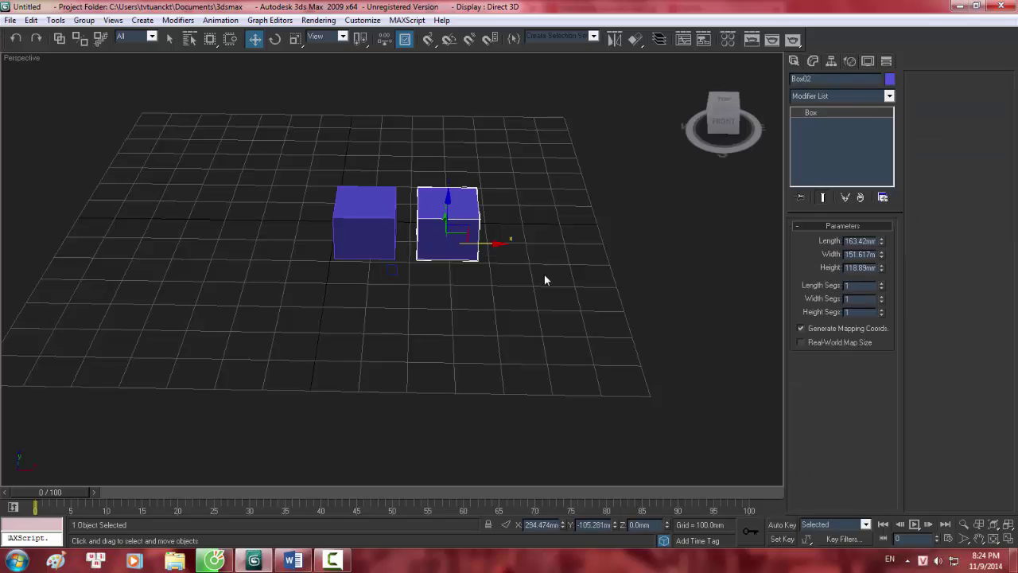
key("z")
scroll(526, 277, "down", 12)
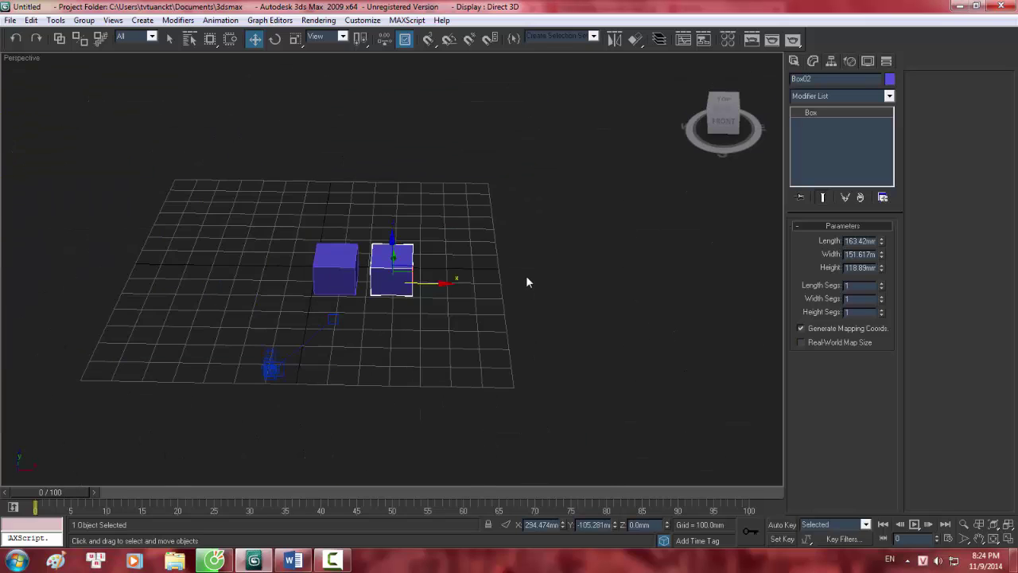
scroll(407, 300, "up", 5)
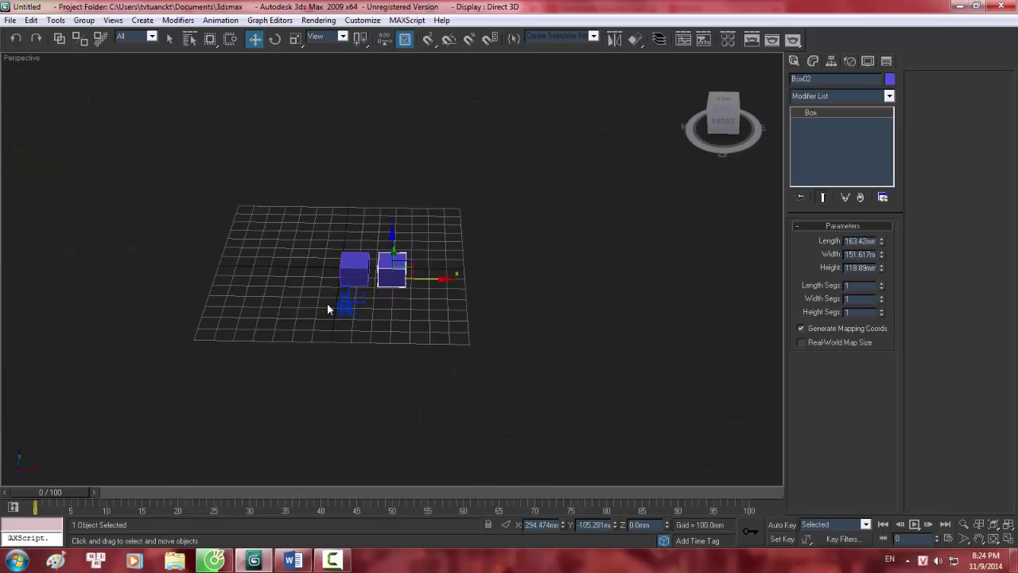
left_click(346, 307)
left_click(573, 385)
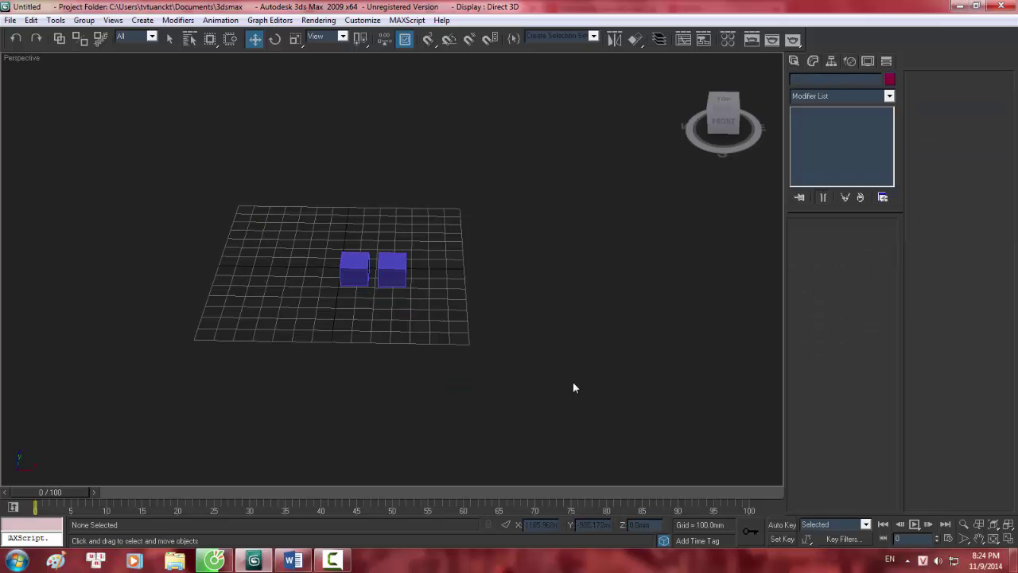
Step: Create a camera from a closer view of the boxes and pan the camera view to centre them
scroll(445, 301, "up", 5)
middle_click_drag(484, 305, 481, 307, "alt")
key("ctrl+c")
key("c")
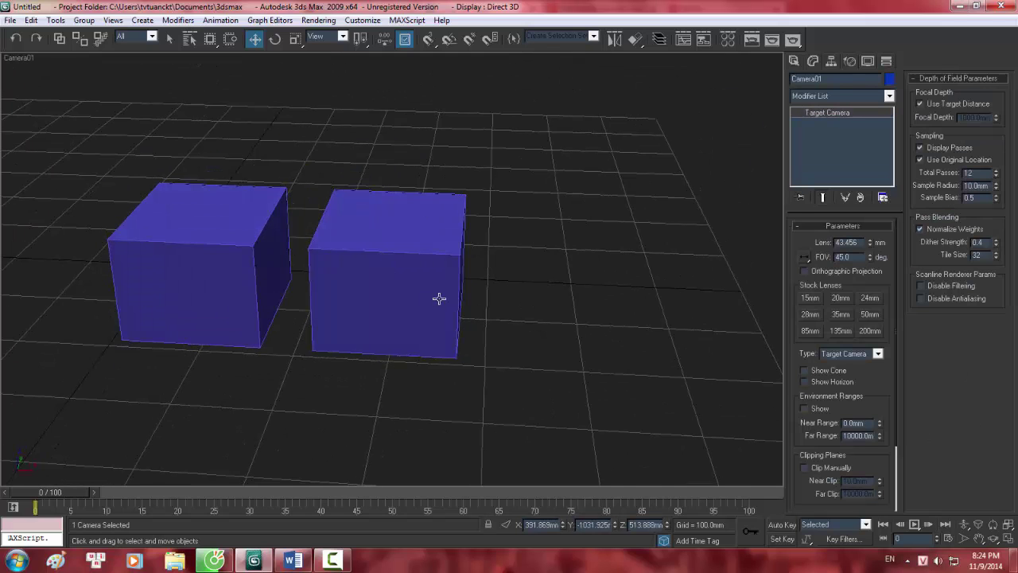
middle_click_drag(441, 269, 415, 306)
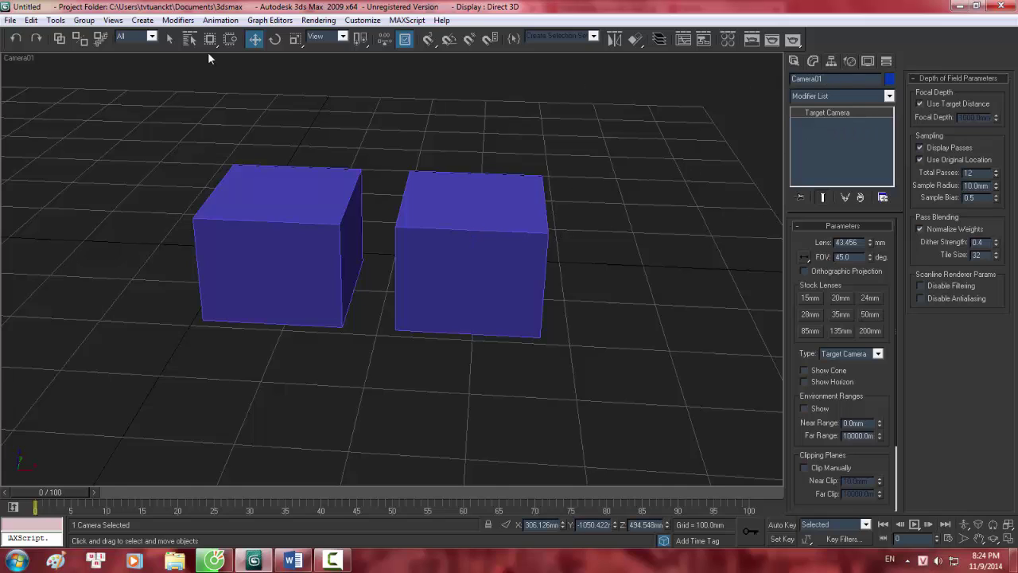
Step: Select Camera01 by name from the scene's object list, delete it and return to the perspective view
left_click(190, 38)
left_click(264, 206)
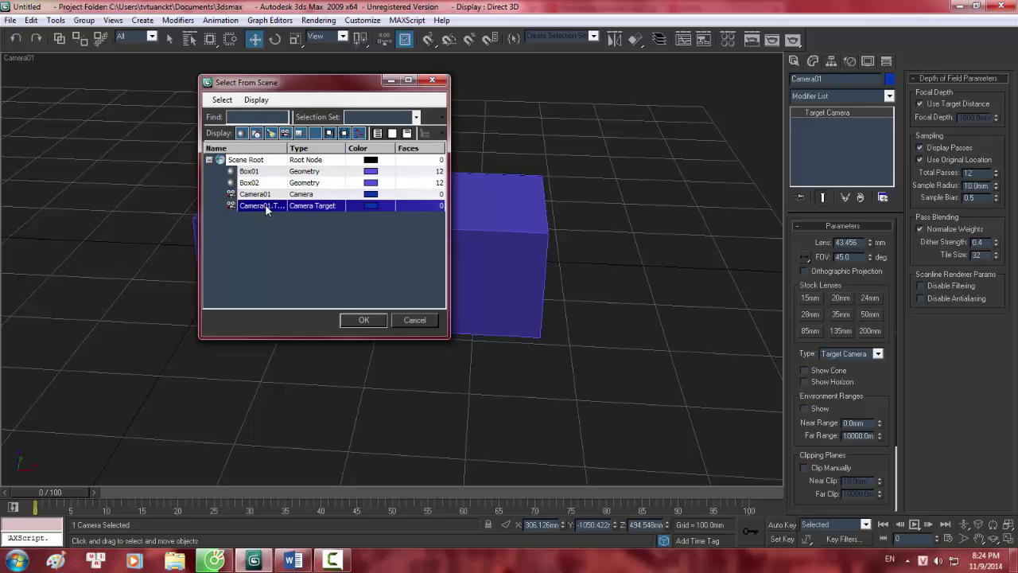
left_click(270, 195)
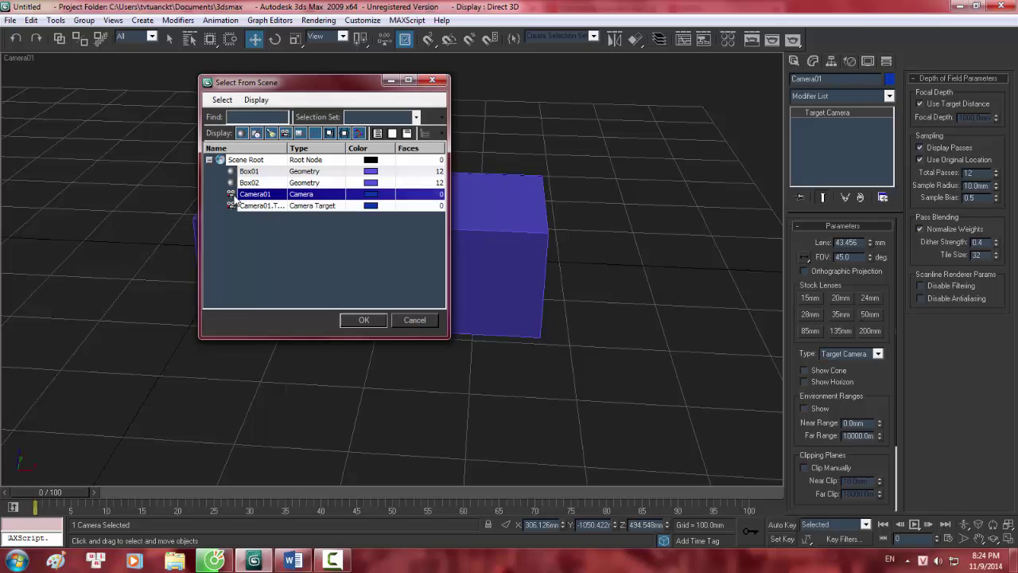
left_click(364, 320)
key("p")
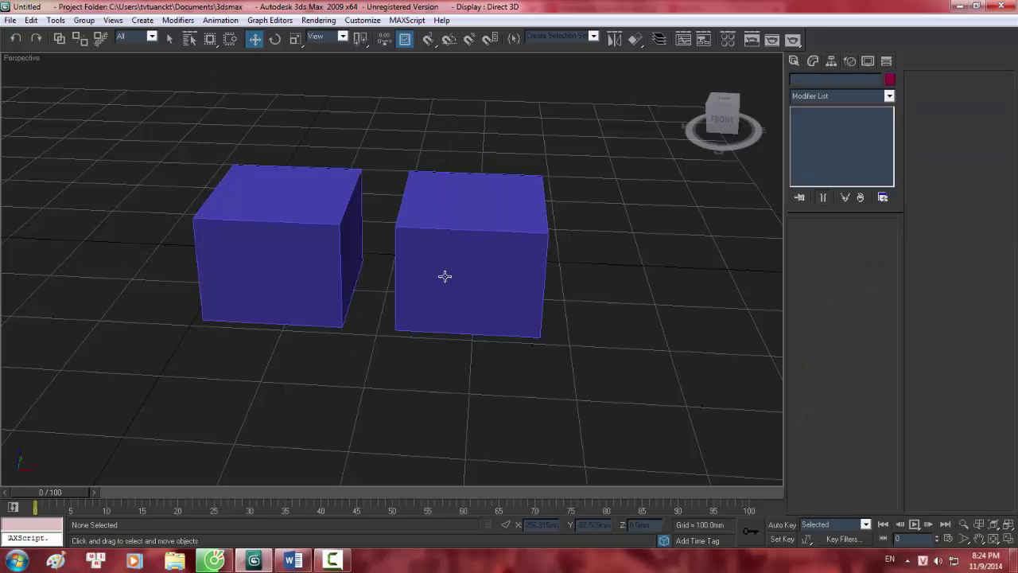
Step: Select the copied box and inspect the scene around both boxes from different distances and angles
left_click(450, 245)
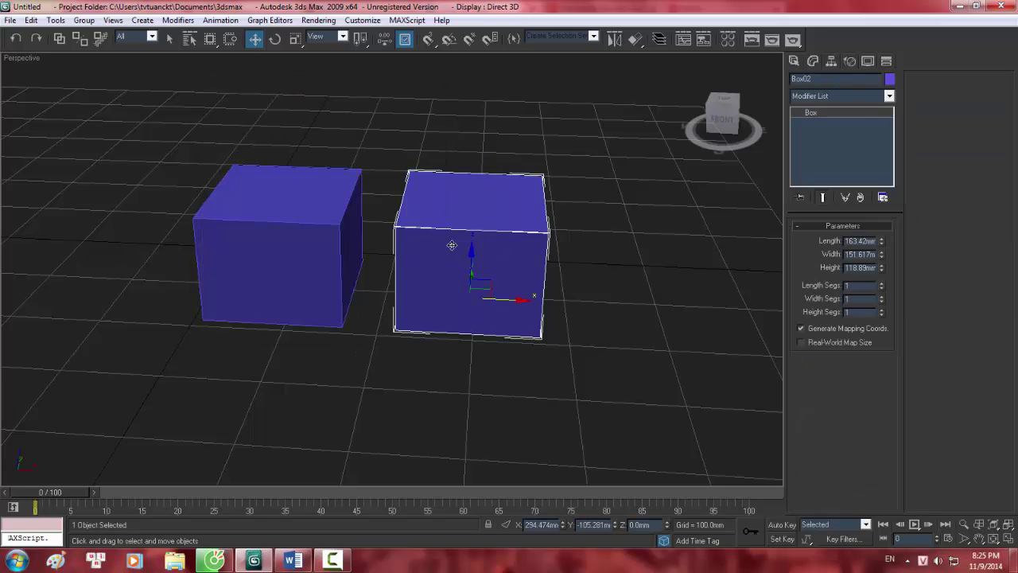
scroll(446, 256, "up", 4)
scroll(442, 258, "down", 12)
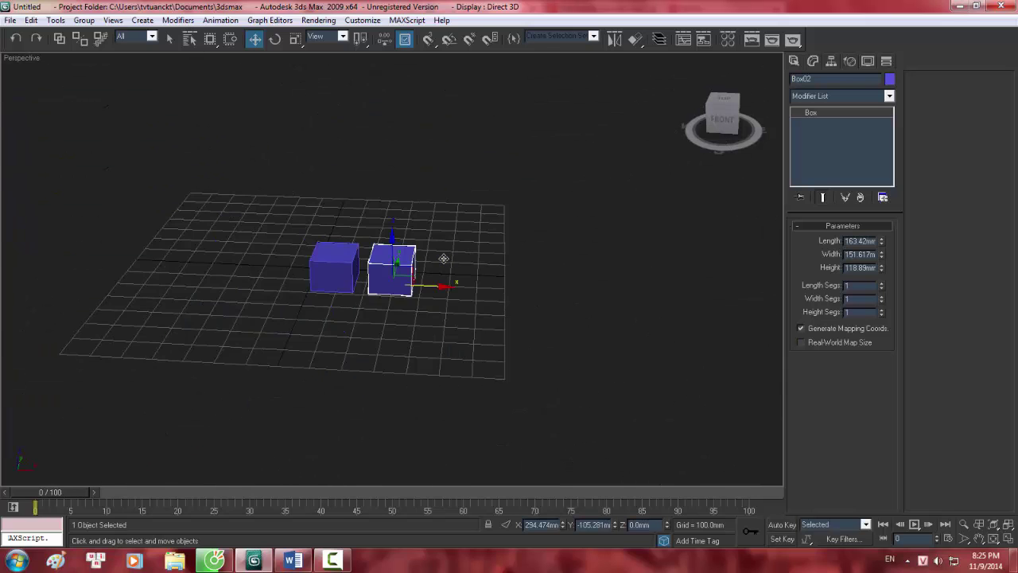
scroll(375, 263, "up", 10)
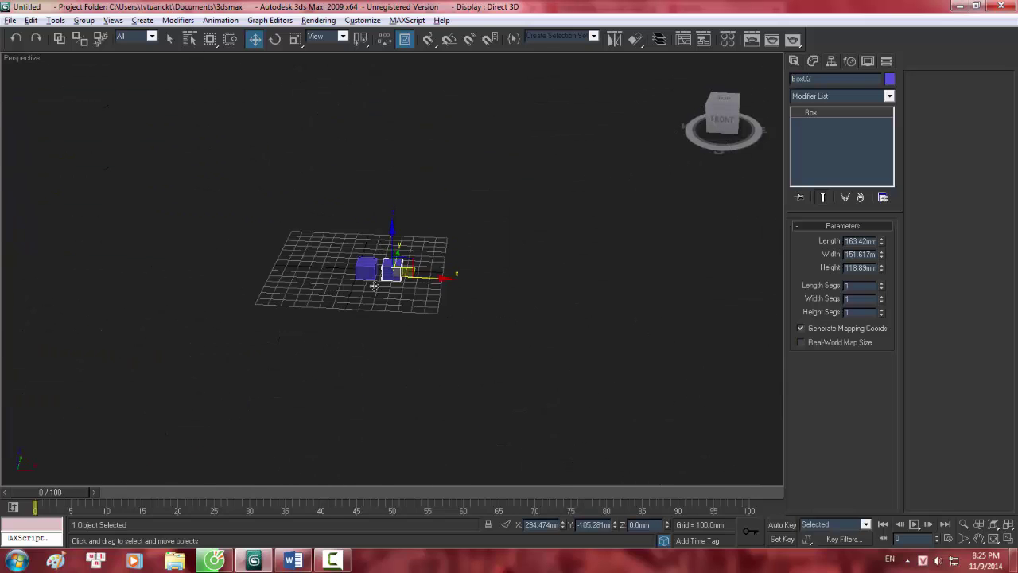
middle_click_drag(372, 279, 417, 267, "alt")
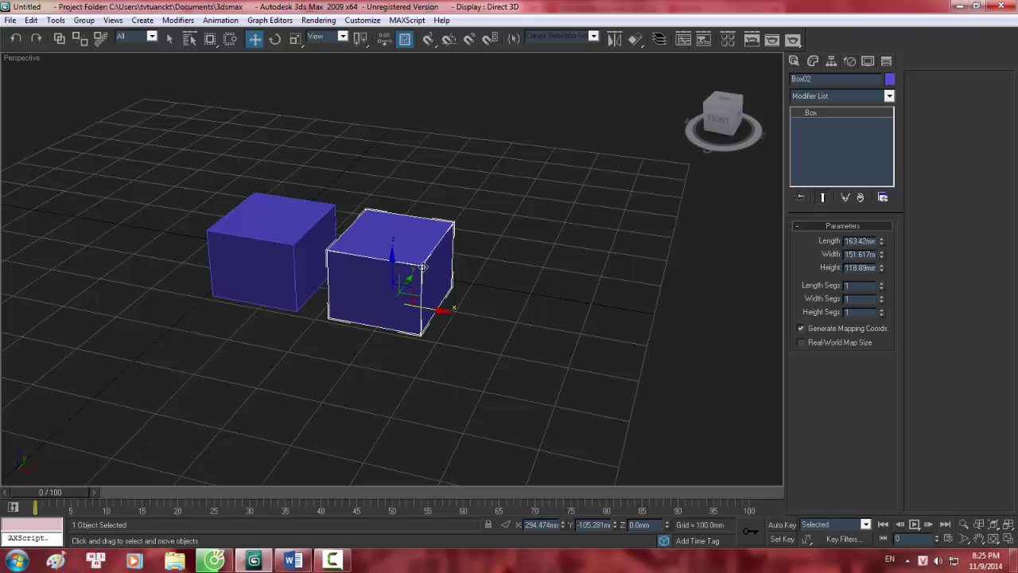
Step: Switch to the four-viewport layout and select the original box in the perspective view
scroll(423, 268, "up", 4)
scroll(423, 267, "down", 3)
key("alt+w")
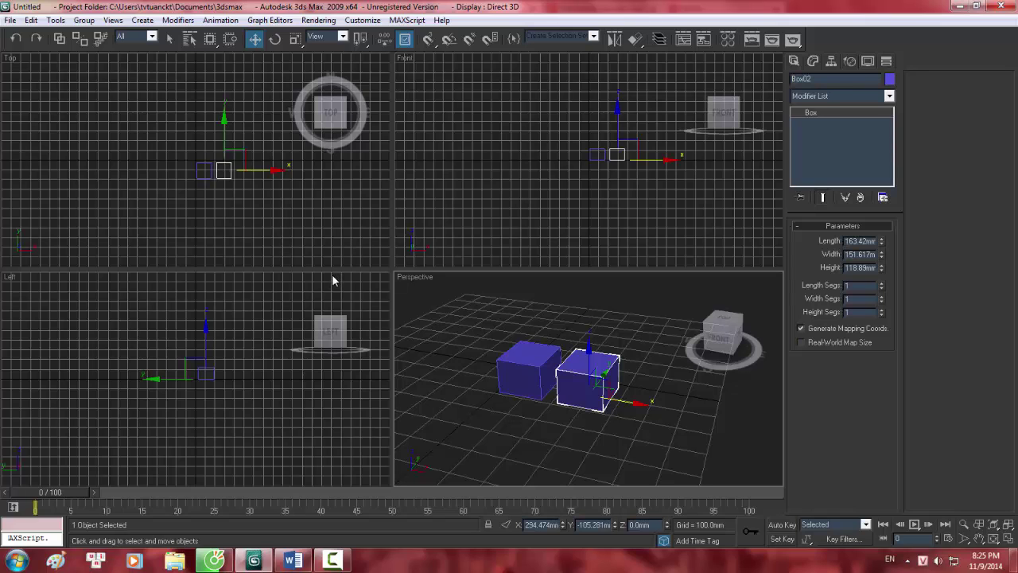
left_click(506, 360)
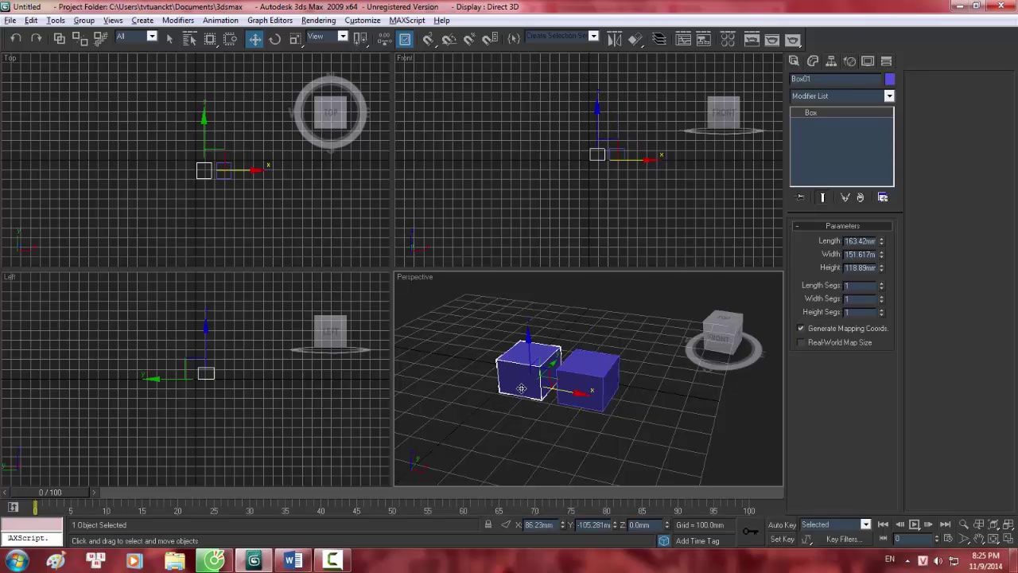
Step: Maximise the perspective viewport, switch it to the top view and clone the original box diagonally down-left as a single copy
key("alt+w")
middle_click_drag(357, 272, 374, 321)
key("t")
scroll(416, 257, "up", 5)
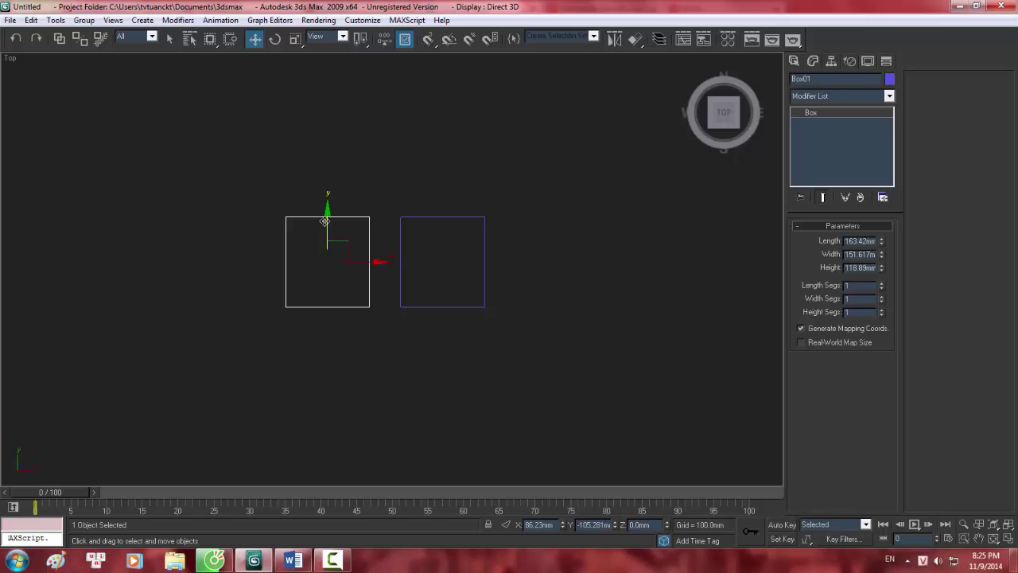
middle_click_drag(362, 237, 443, 224)
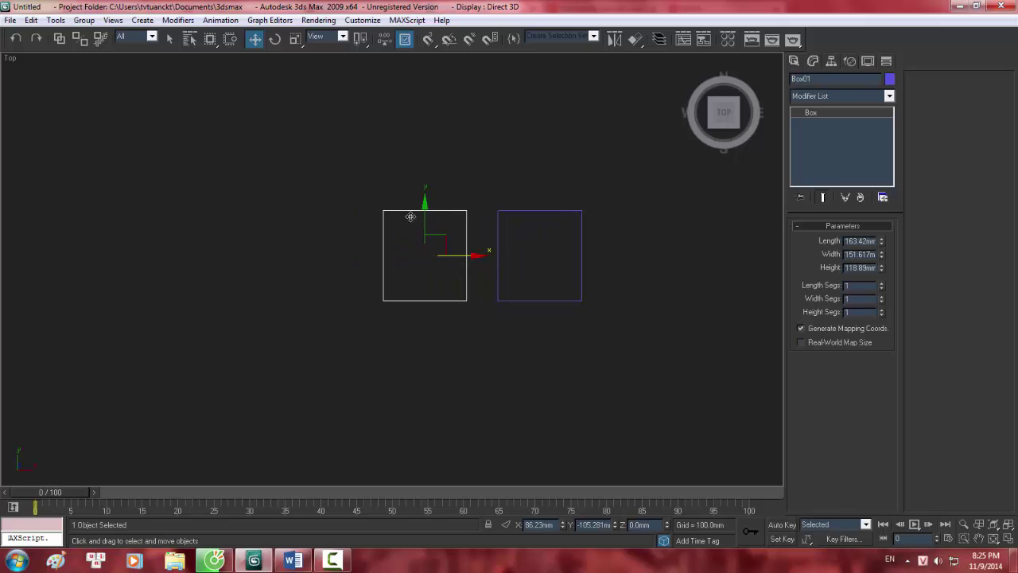
left_click_drag(434, 242, 322, 358, "shift")
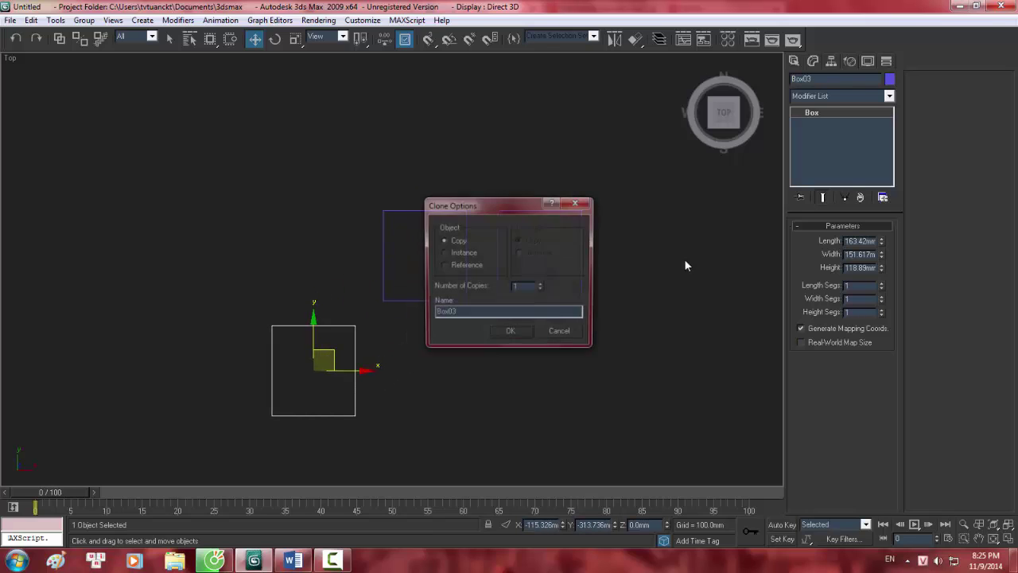
key("Return")
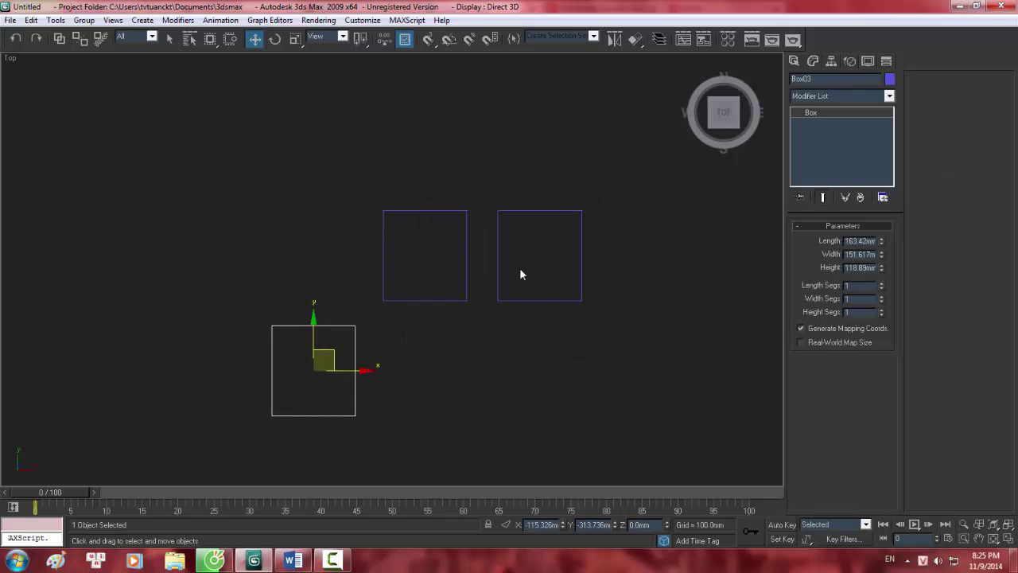
left_click(462, 237)
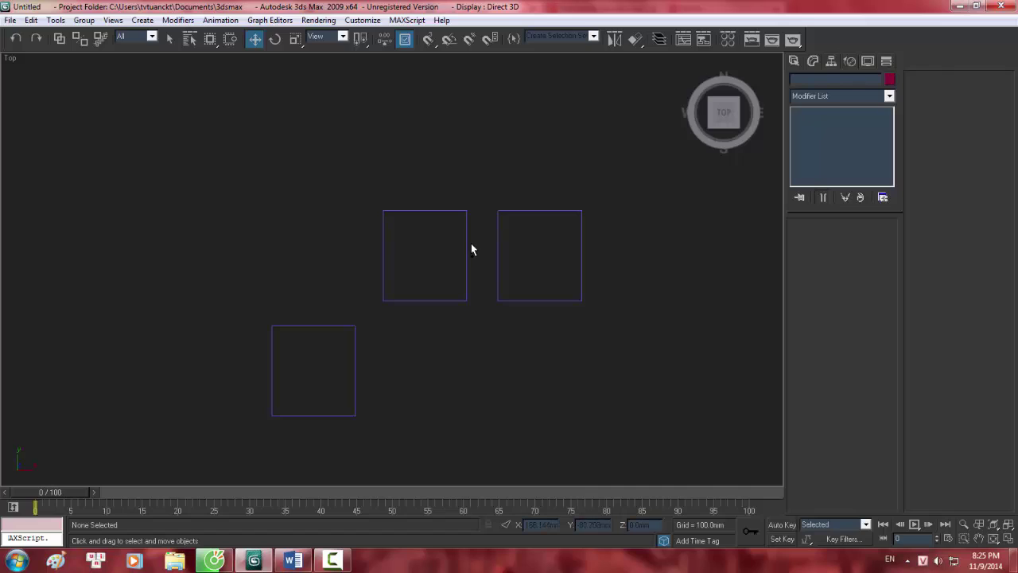
key("ctrl+x")
key("ctrl+x")
scroll(473, 251, "up", 3)
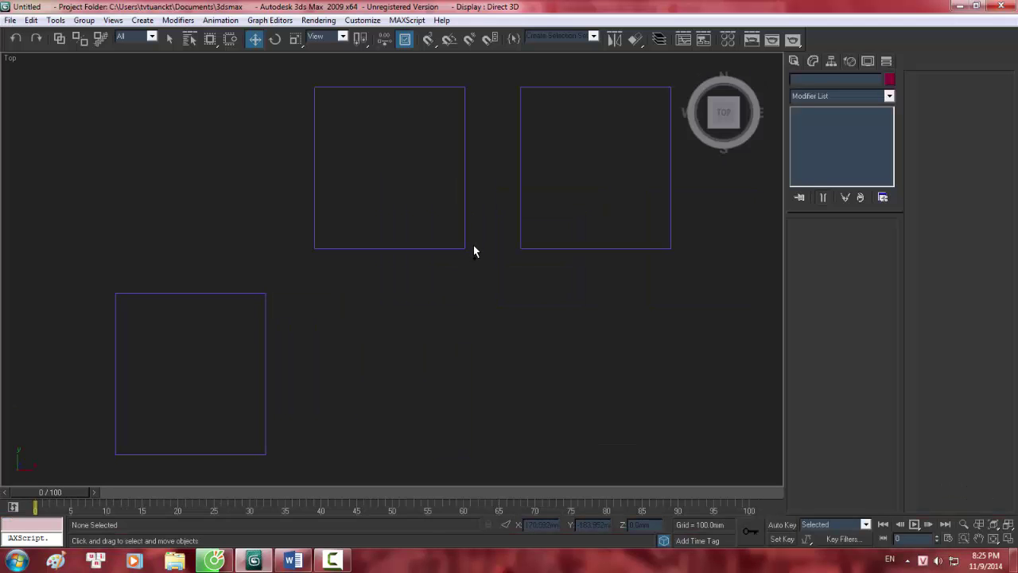
scroll(465, 302, "down", 3)
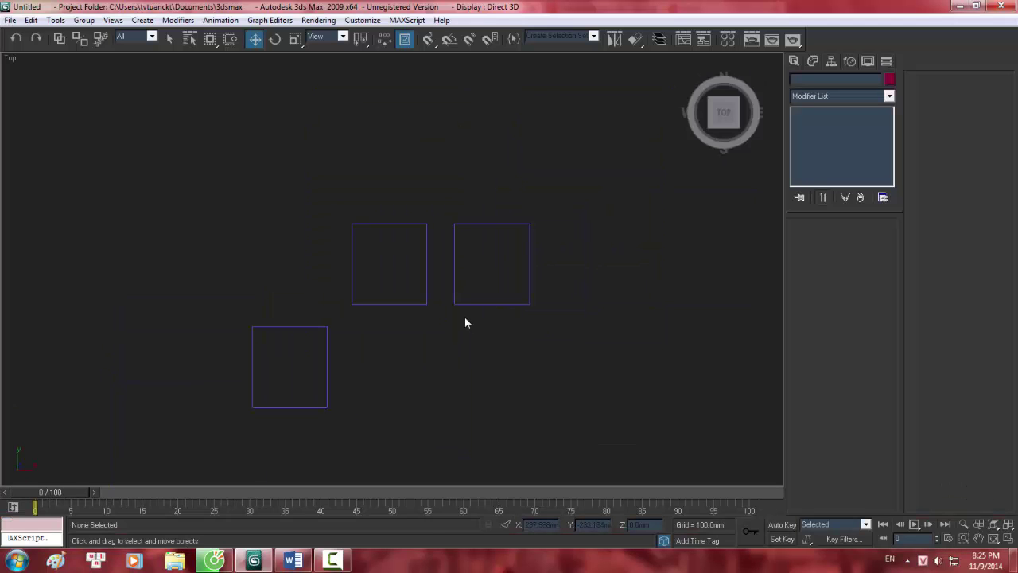
Step: Clone the original box along the negative X axis as four copies spaced about 210 mm apart
left_click(430, 279)
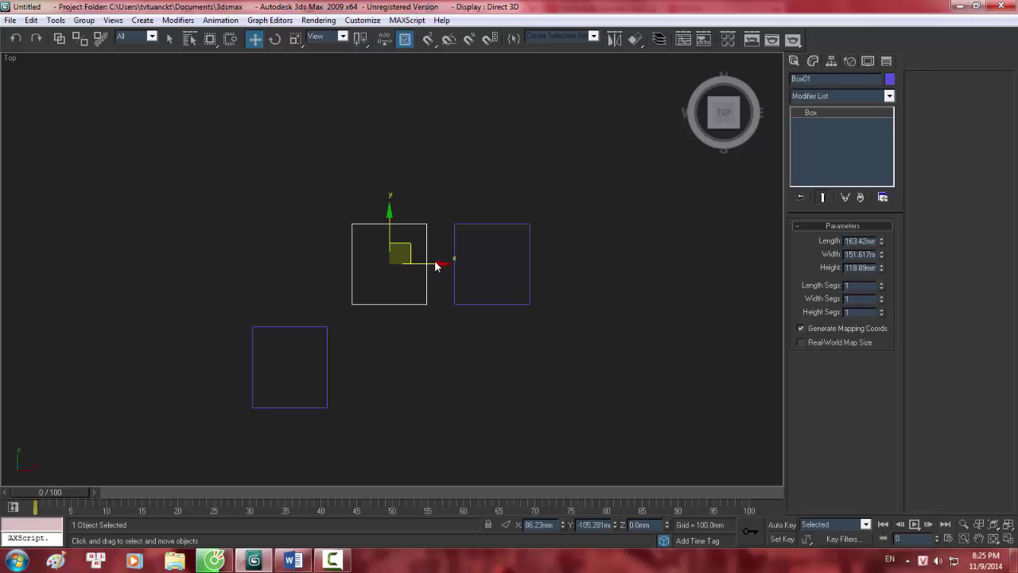
left_click_drag(436, 266, 271, 253, "shift")
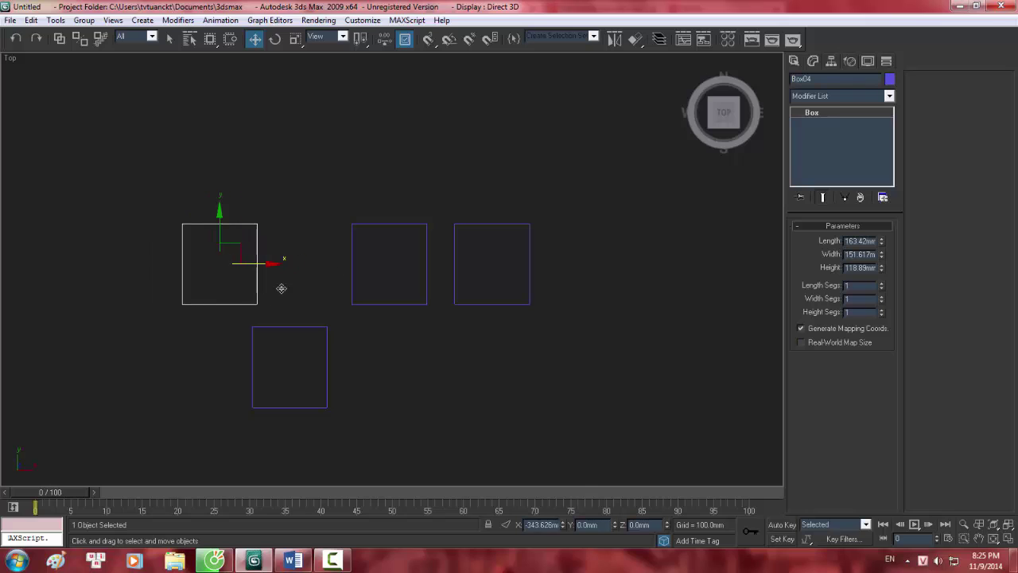
mouse_move(281, 289)
left_mouse_down("shift")
mouse_move(534, 318)
mouse_move(461, 297)
mouse_move(333, 289)
left_mouse_up("shift")
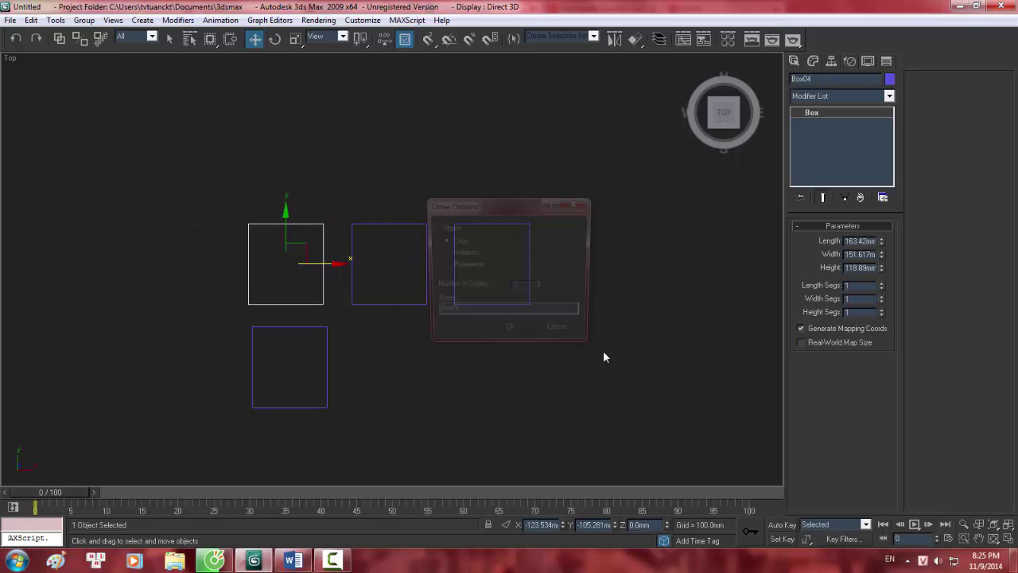
left_click(542, 285)
left_click(542, 285)
left_click(541, 284)
left_click(513, 326)
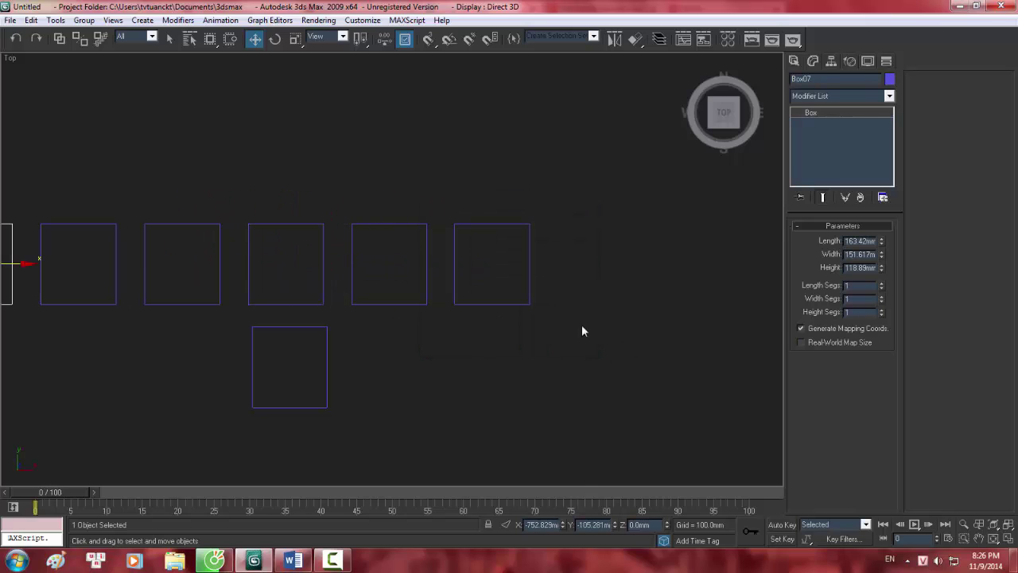
Step: Return to the perspective view, select all the boxes in the scene and delete them
middle_click_drag(471, 333, 697, 332)
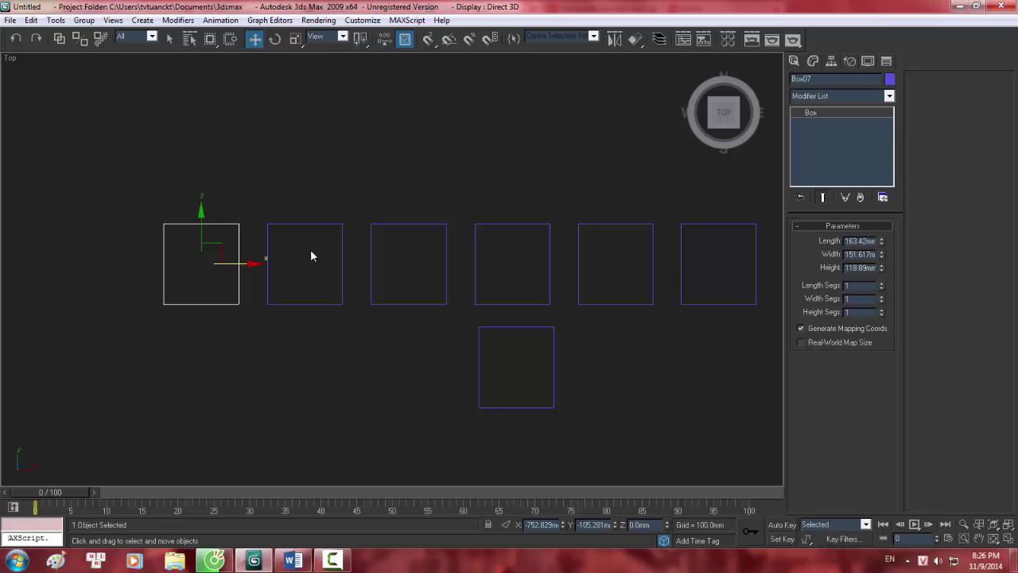
key("p")
scroll(297, 256, "up", 5)
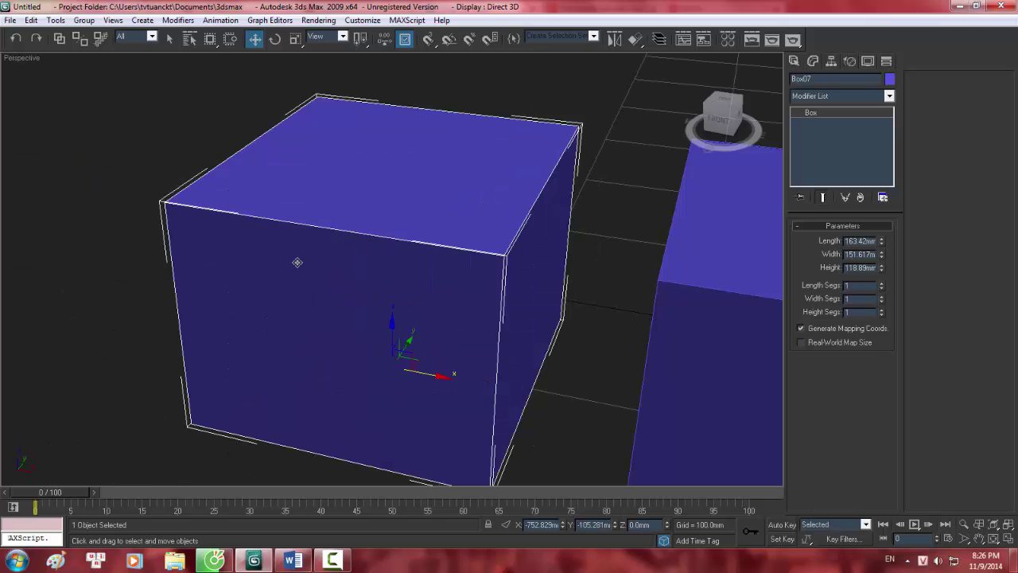
middle_click_drag(295, 261, 171, 242)
scroll(391, 298, "down", 8)
key("ctrl+a")
scroll(296, 214, "up", 3)
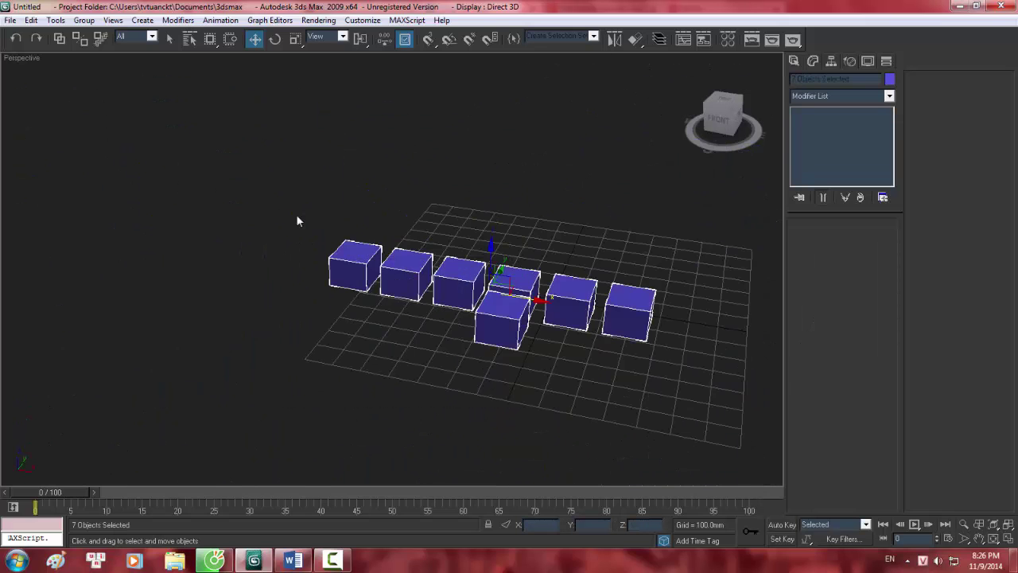
middle_click_drag(295, 214, 209, 199)
key("Delete")
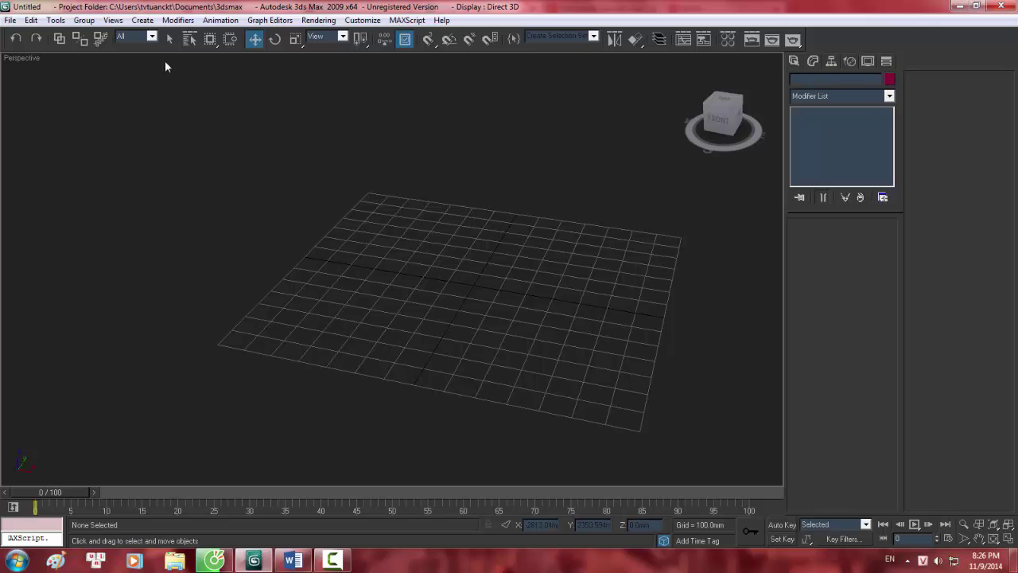
Step: Create a teapot standard primitive with a radius of about 74 mm on the grid in the perspective view
left_click(793, 61)
left_click(817, 196)
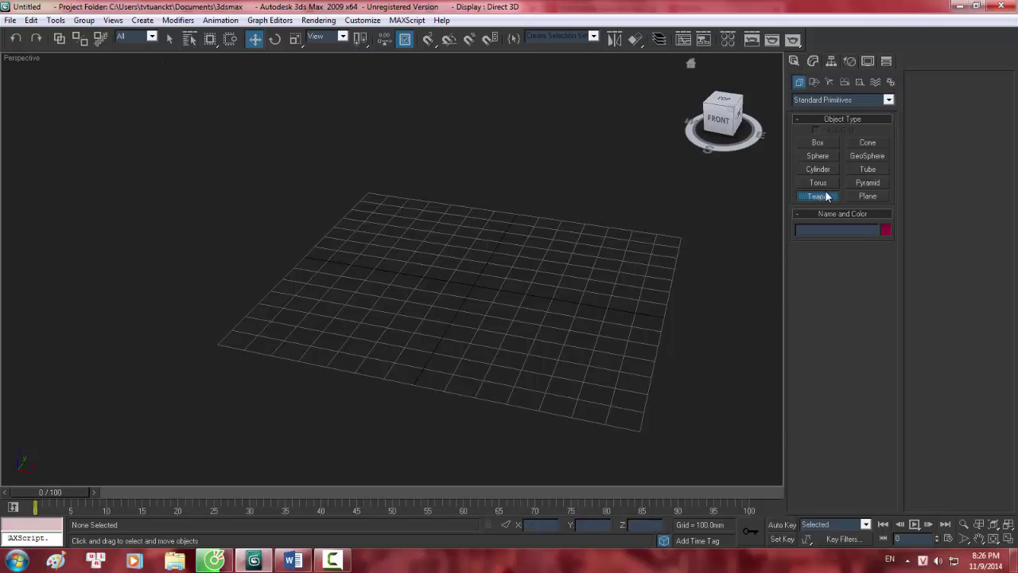
scroll(382, 233, "up", 5)
left_click_drag(345, 232, 404, 248)
scroll(442, 201, "up", 1)
scroll(512, 209, "down", 1)
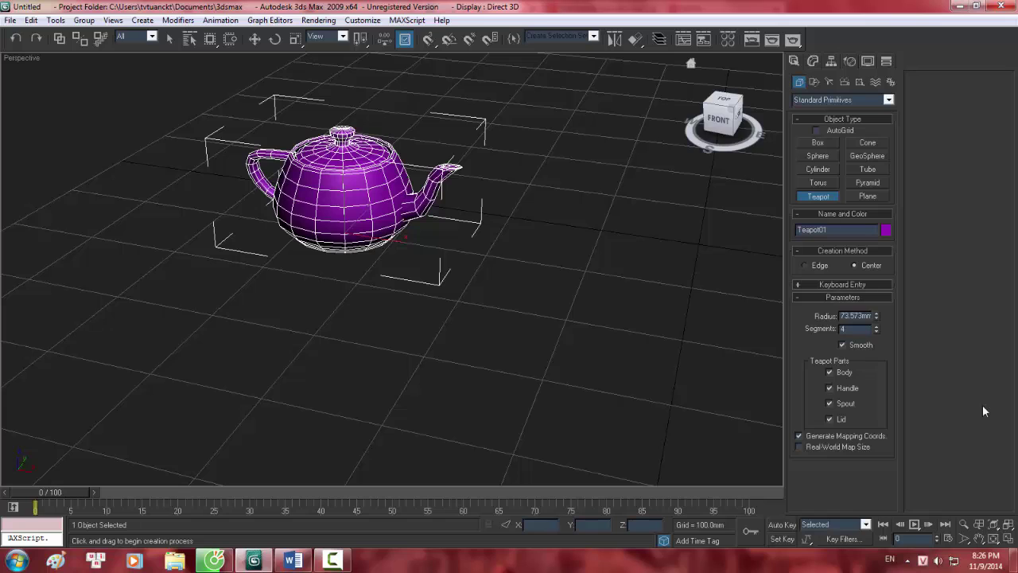
Step: Switch to the desktop, run ZoomIt.exe from the ZoomIt folder shortcut and close the folder window
key("super+d")
double_click(24, 32)
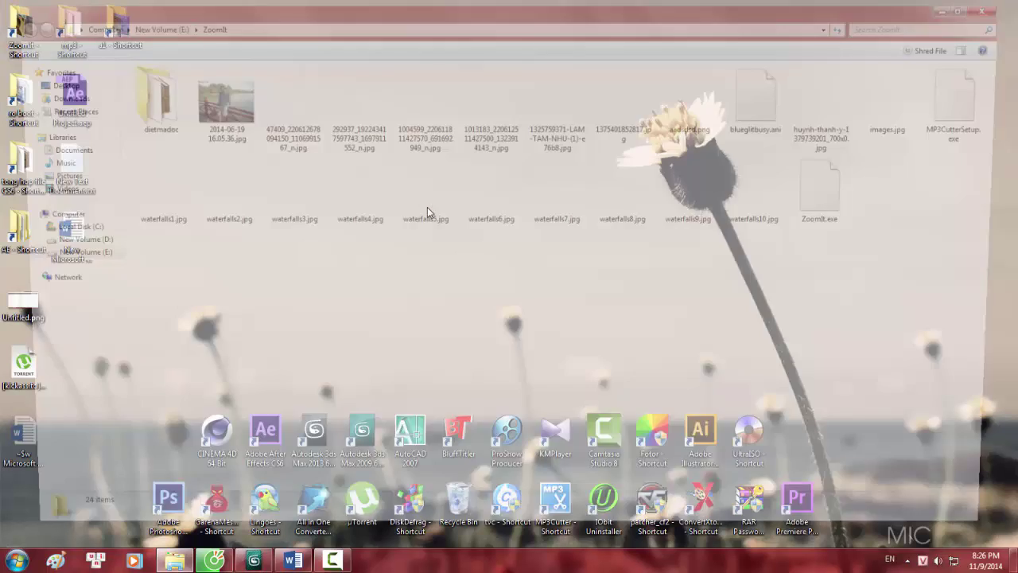
double_click(837, 195)
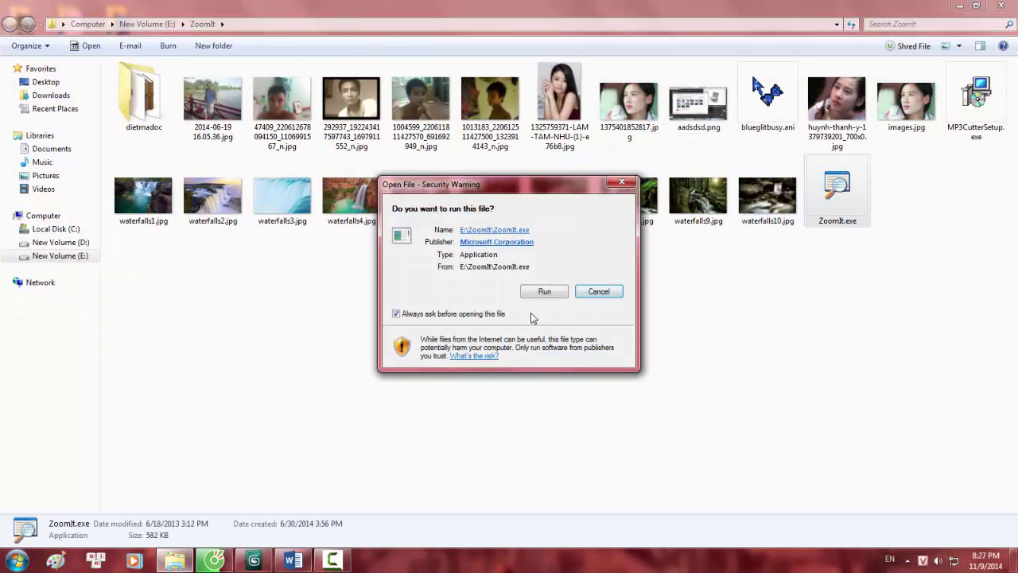
left_click(541, 288)
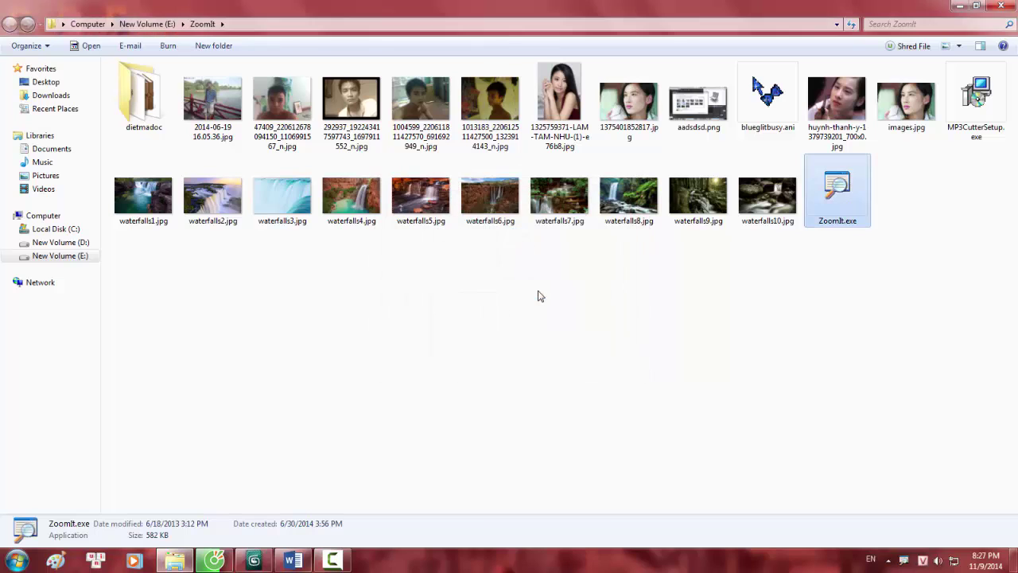
left_click(1001, 6)
left_click(331, 560)
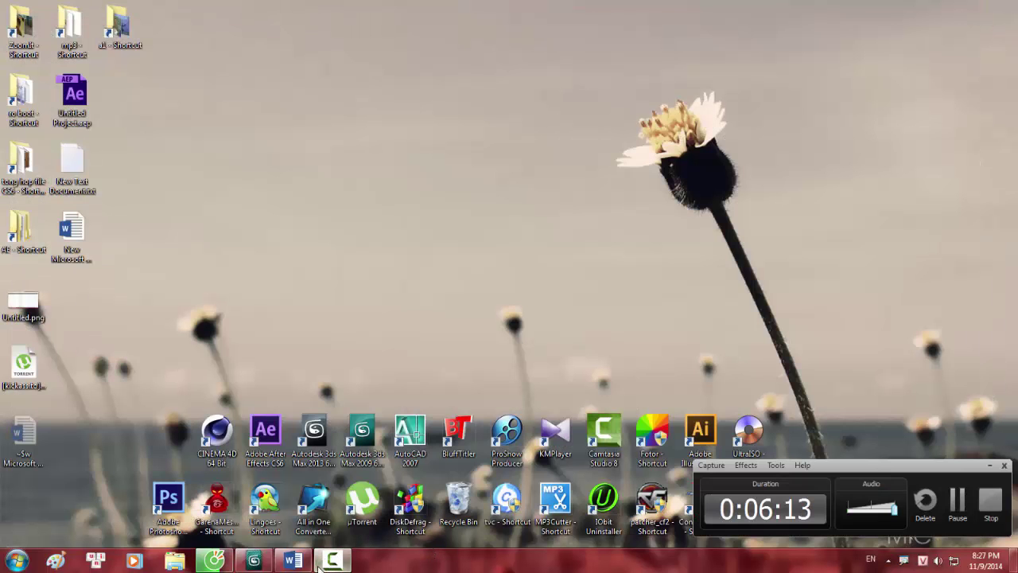
Step: Switch back to 3ds Max, magnify the command panel area with ZoomIt and mark it up on screen
left_click(253, 561)
middle_click_drag(501, 222, 496, 243)
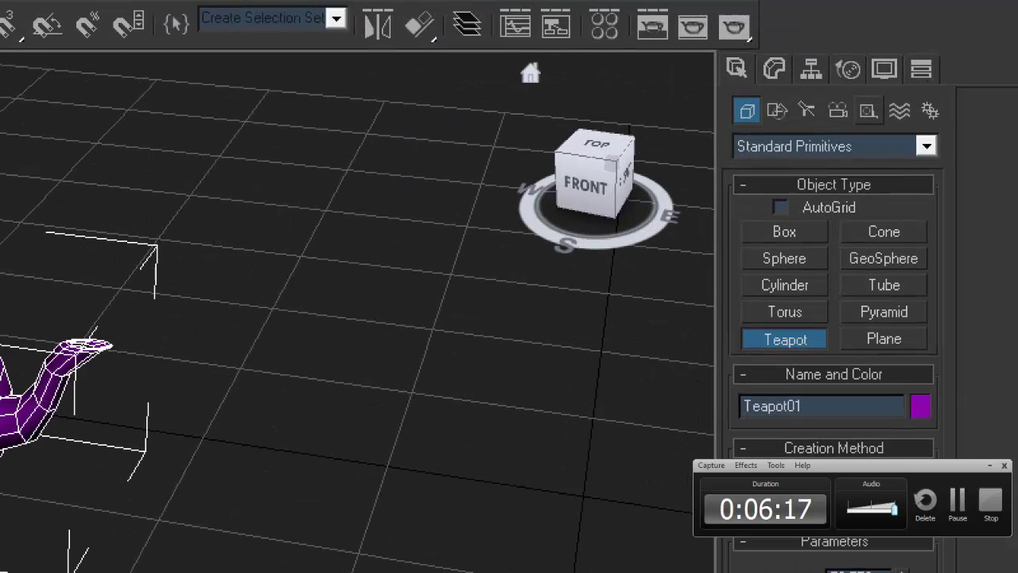
left_click_drag(759, 34, 797, 93, "ctrl")
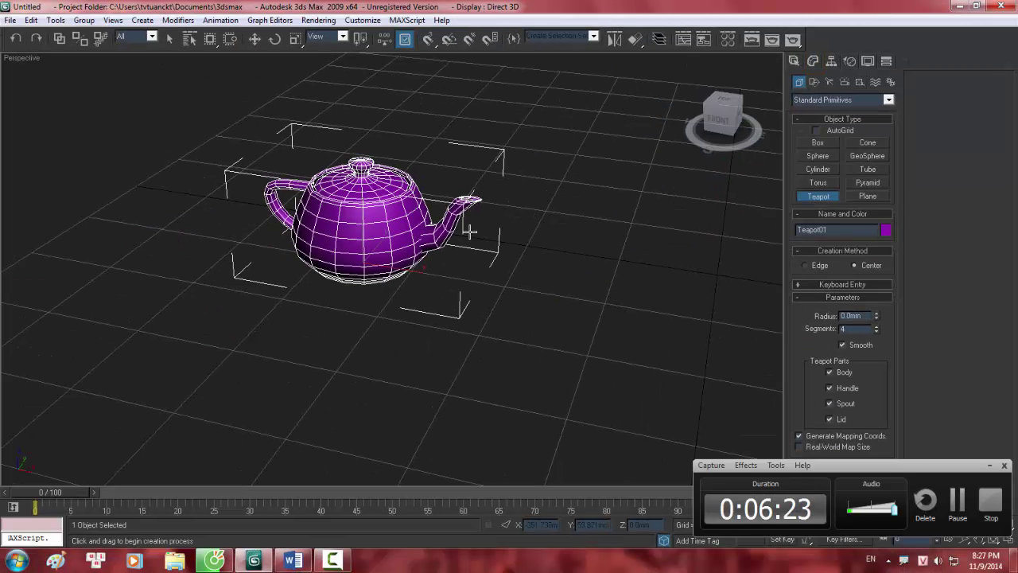
Step: Select the teapot with the Move tool and toggle its display to wireframe and back to shaded
key("w")
left_click(648, 205)
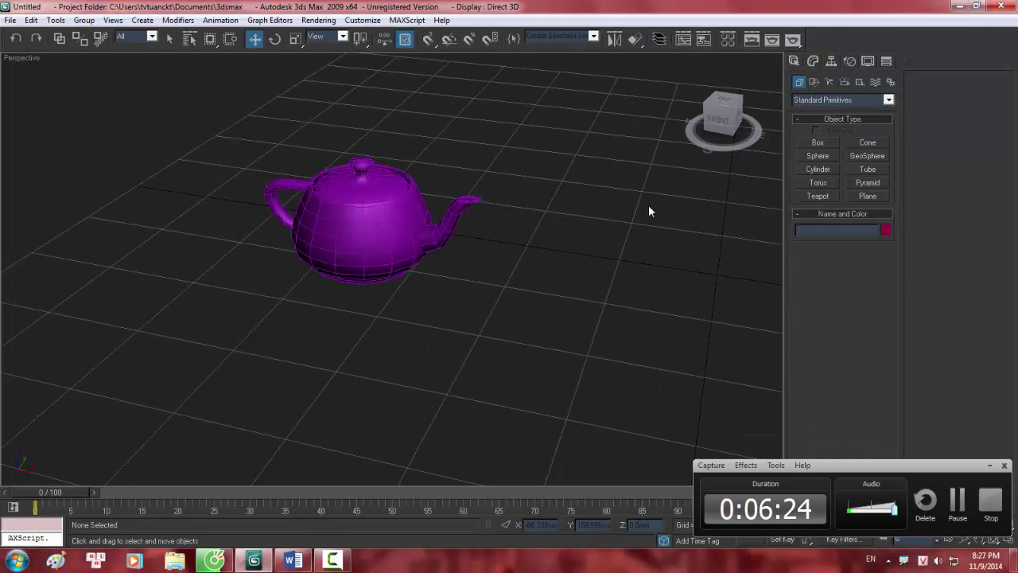
left_click(375, 216)
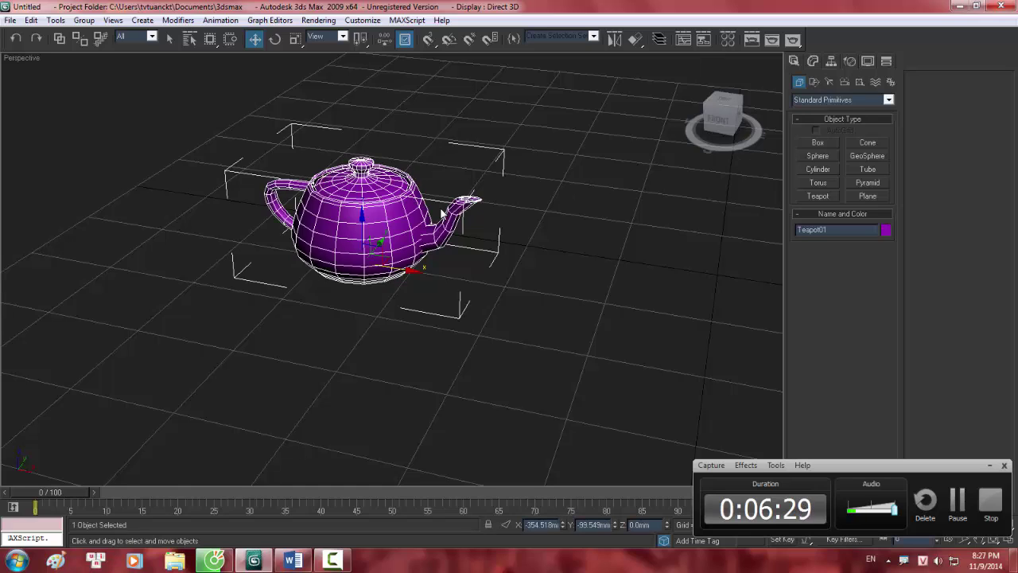
scroll(408, 222, "up", 5)
scroll(408, 223, "down", 5)
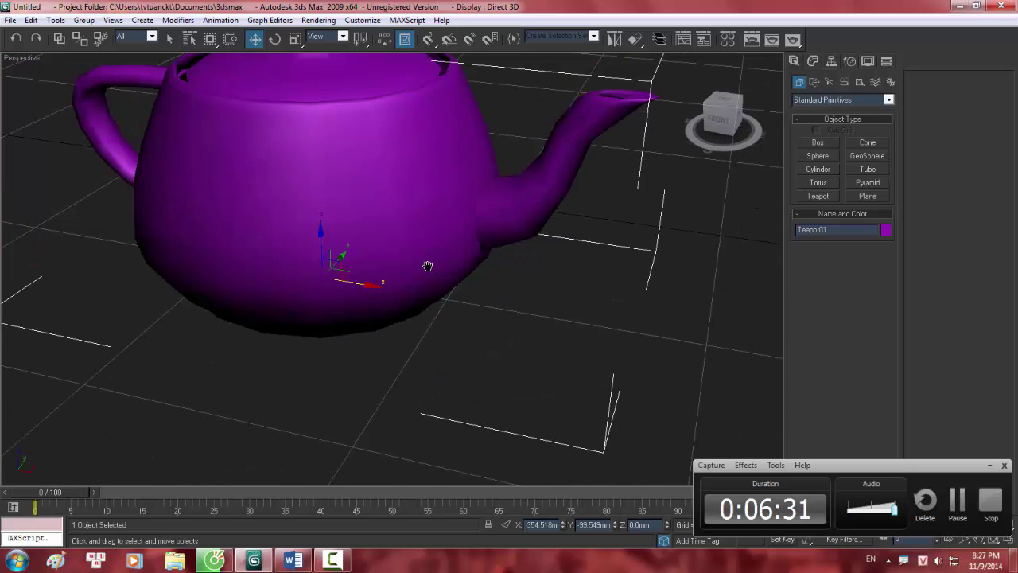
key("F3")
key("F3")
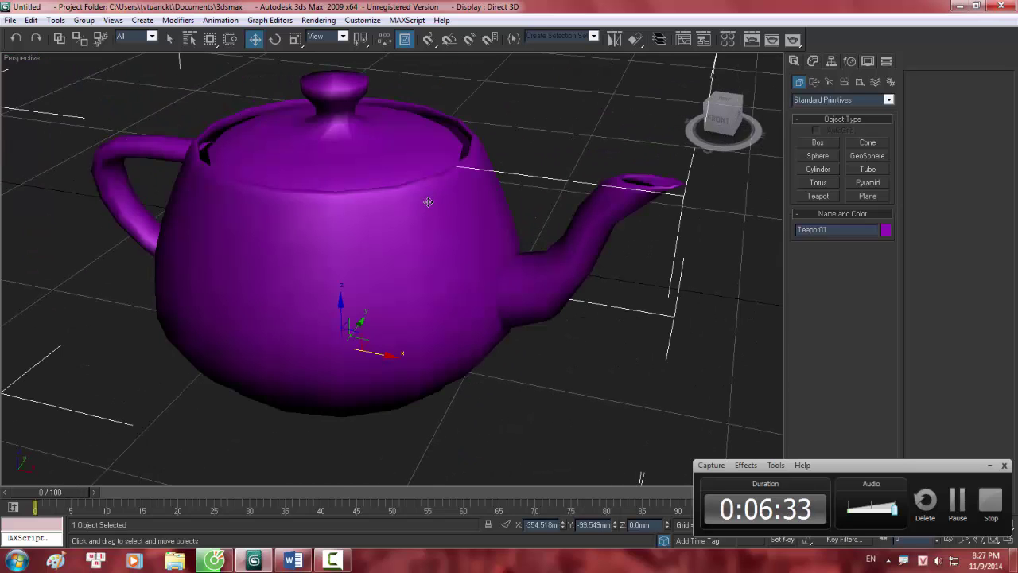
Step: Toggle the edged-faces display to examine the teapot's mesh, ending with plain smooth shading
key("F4")
key("F4")
key("F4")
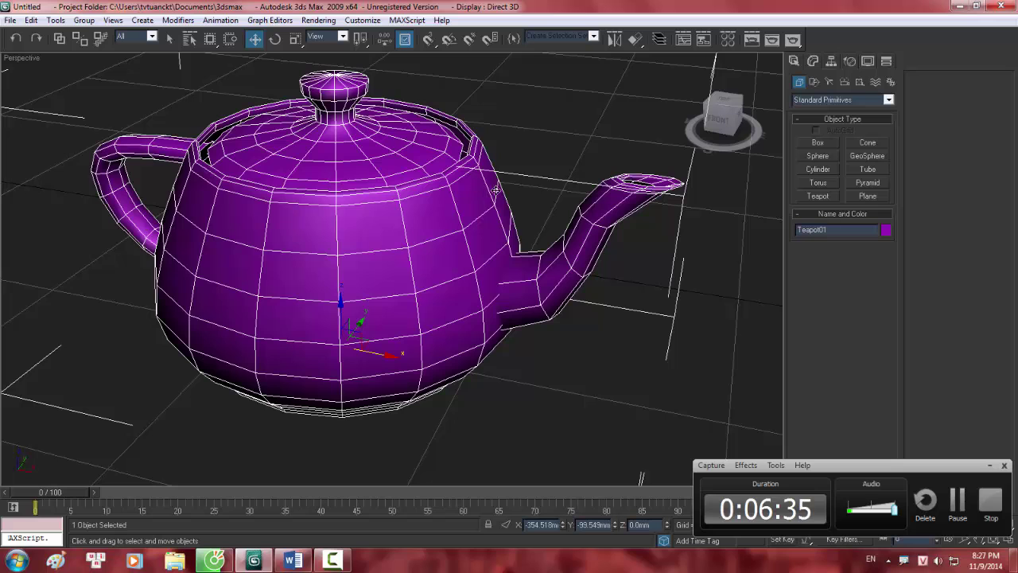
middle_click_drag(458, 229, 347, 290)
key("F4")
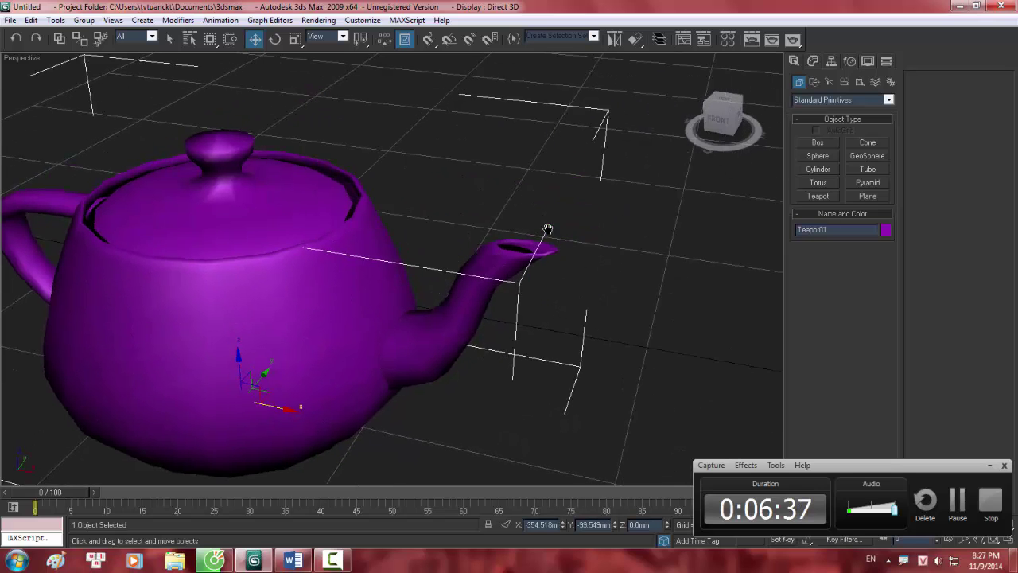
Step: Raise the teapot's segments to 15 in its modify parameters to smooth its surface
left_click(813, 61)
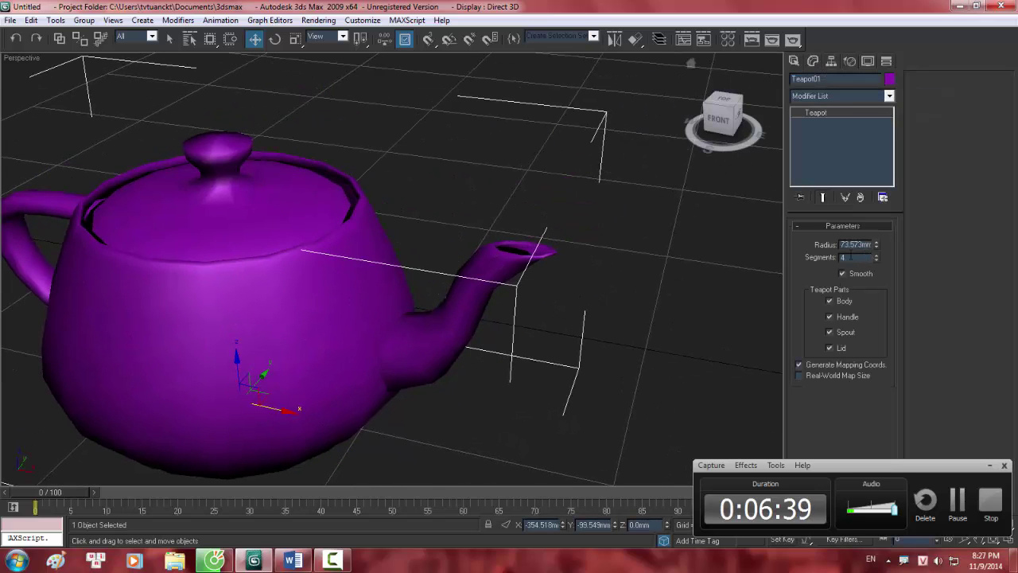
left_click(876, 256)
left_click(875, 255)
left_click(875, 256)
left_click(875, 255)
left_click(876, 255)
left_click(876, 256)
left_click(875, 256)
left_click(876, 255)
left_click(876, 256)
left_click(876, 256)
left_click(876, 255)
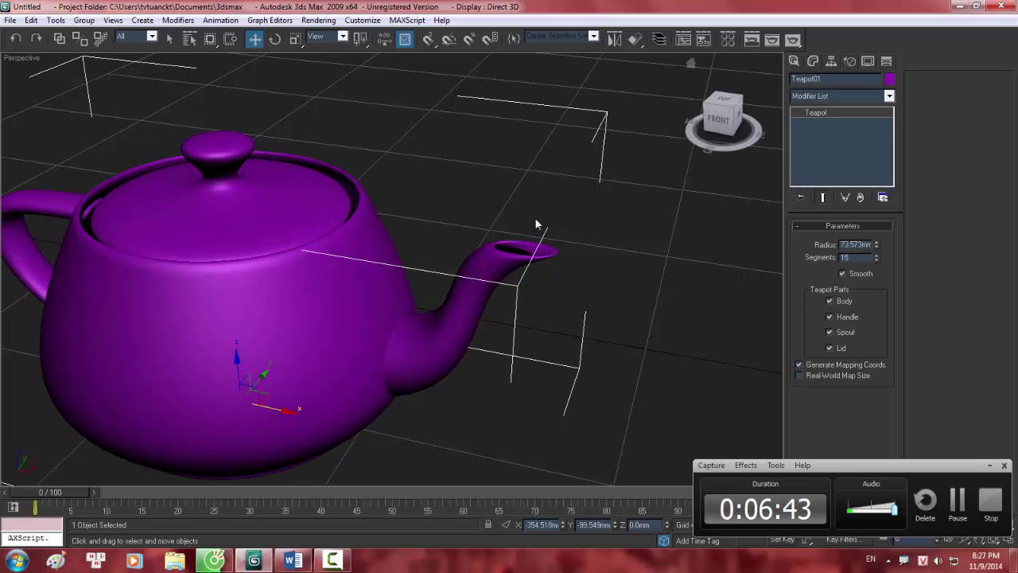
Step: Change the teapot's object colour to the pale yellow-green swatch of the 3ds Max palette
middle_click_drag(220, 190, 418, 170)
scroll(433, 195, "down", 3)
middle_click_drag(438, 203, 411, 140)
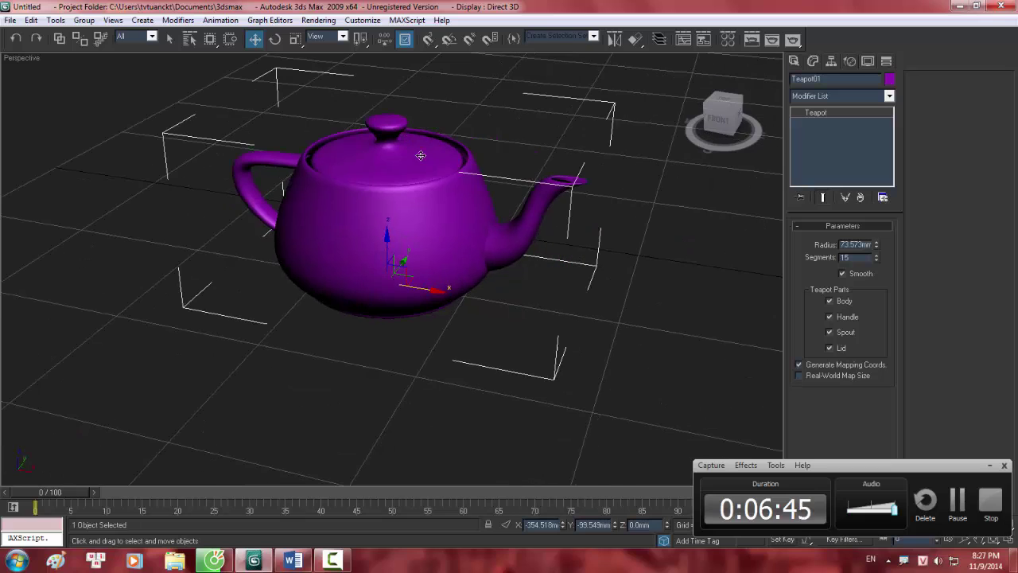
left_click(795, 62)
left_click(812, 63)
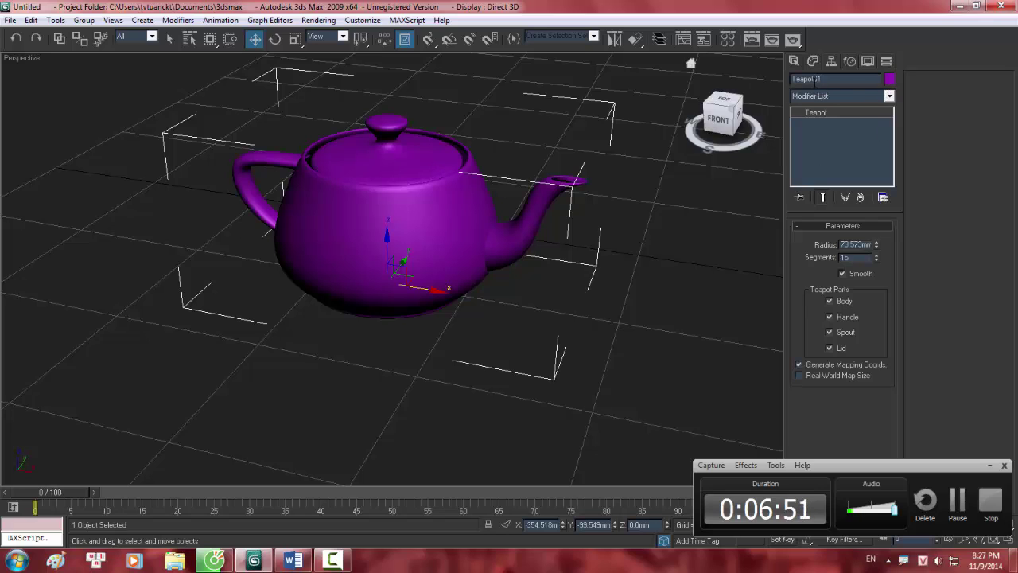
left_click(889, 79)
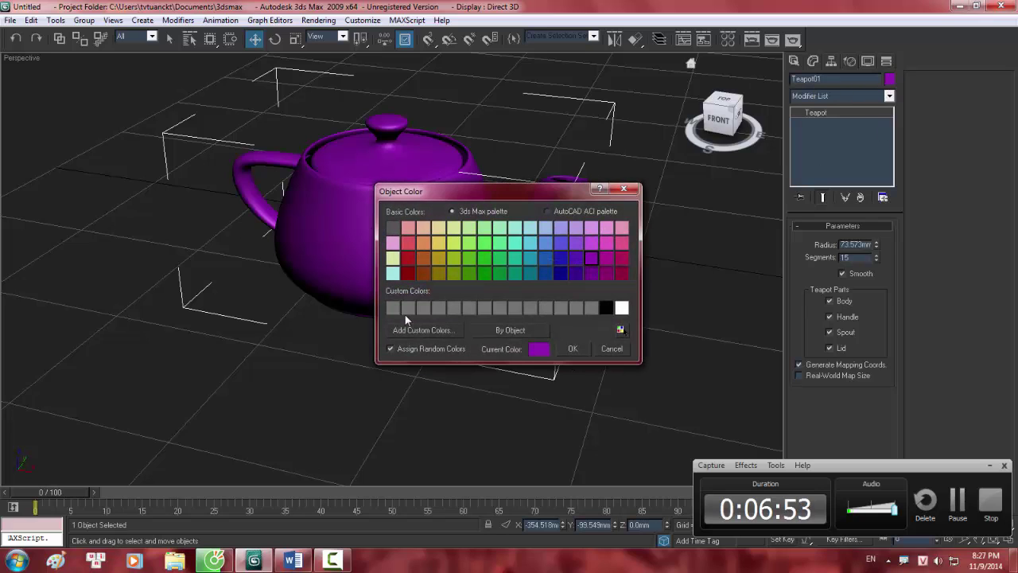
left_click(577, 351)
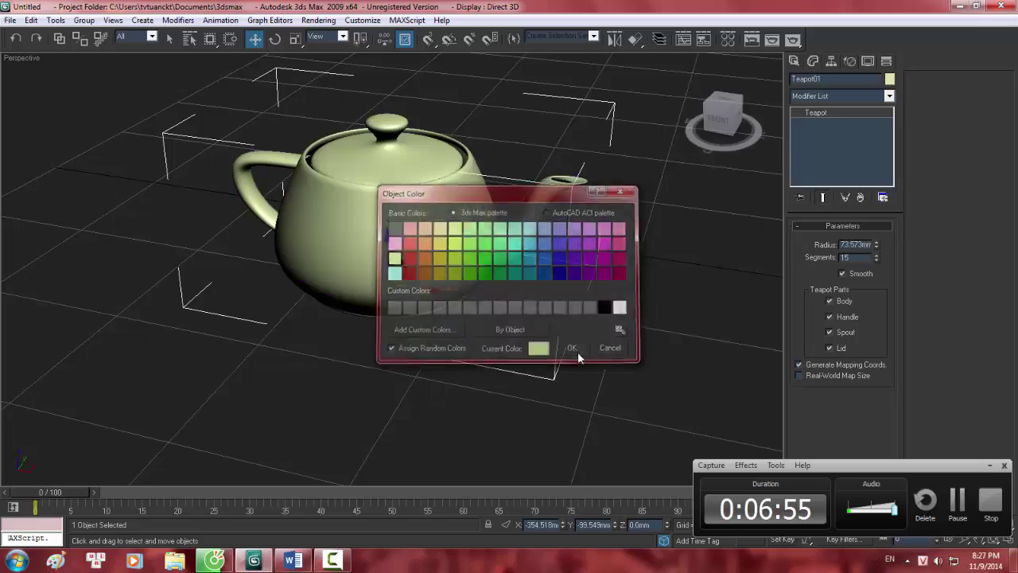
Step: Examine the recoloured smooth teapot from several angles and distances, from the spout side around to the front
middle_click_drag(408, 301, 417, 354, "alt")
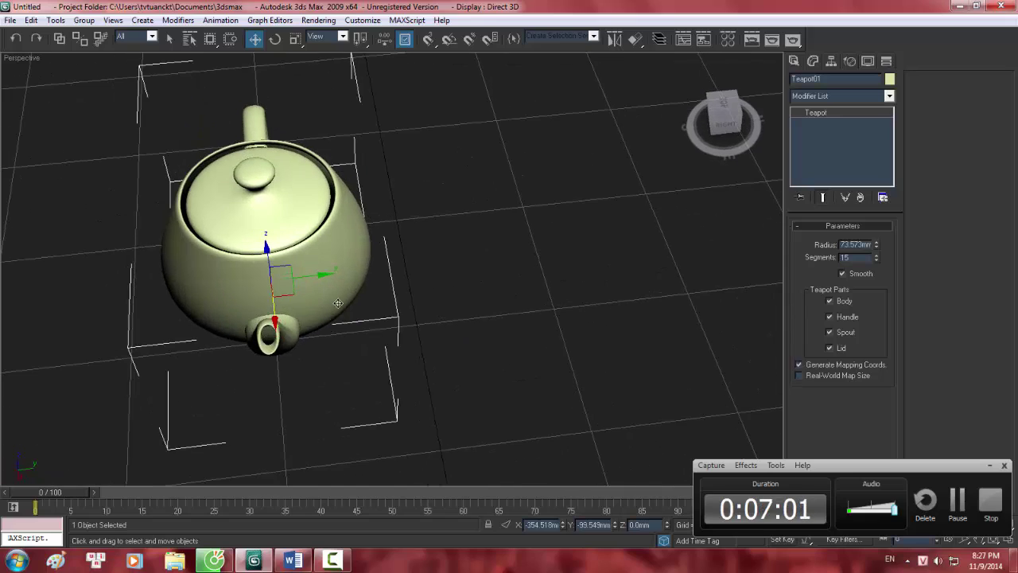
middle_click_drag(354, 293, 416, 291)
scroll(418, 290, "up", 5)
scroll(386, 324, "down", 3)
middle_click_drag(231, 400, 386, 408)
scroll(385, 410, "down", 4)
left_click_drag(386, 409, 469, 337, "alt")
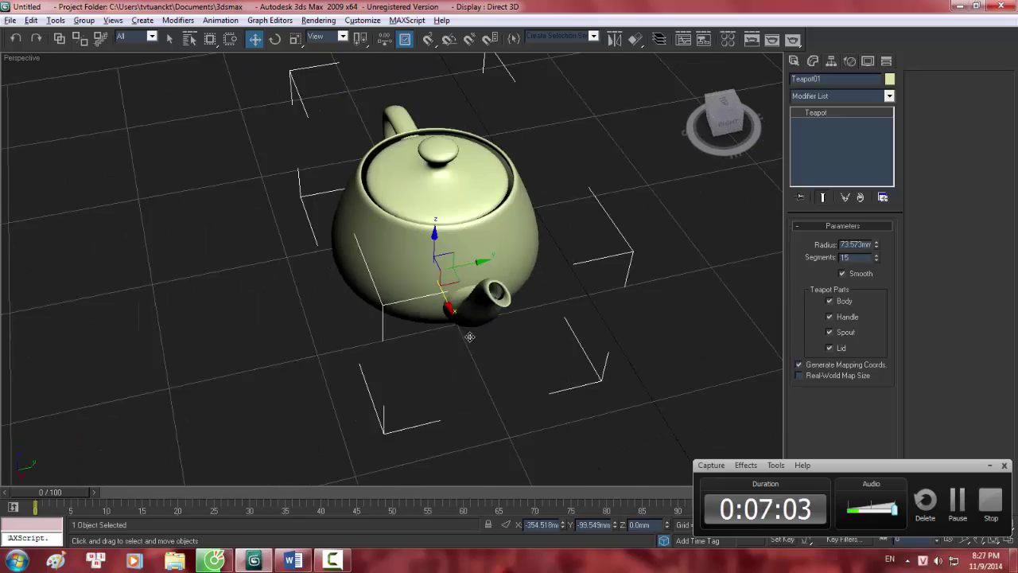
scroll(474, 334, "up", 4)
middle_click_drag(470, 336, 429, 358, "alt")
middle_click_drag(458, 312, 408, 341)
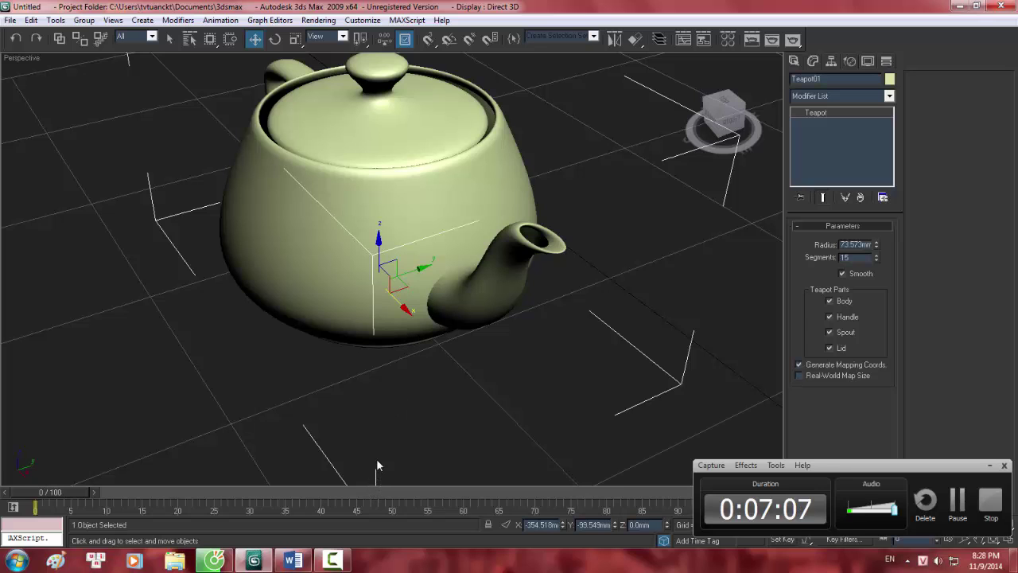
middle_click_drag(377, 458, 361, 423)
scroll(363, 422, "down", 5)
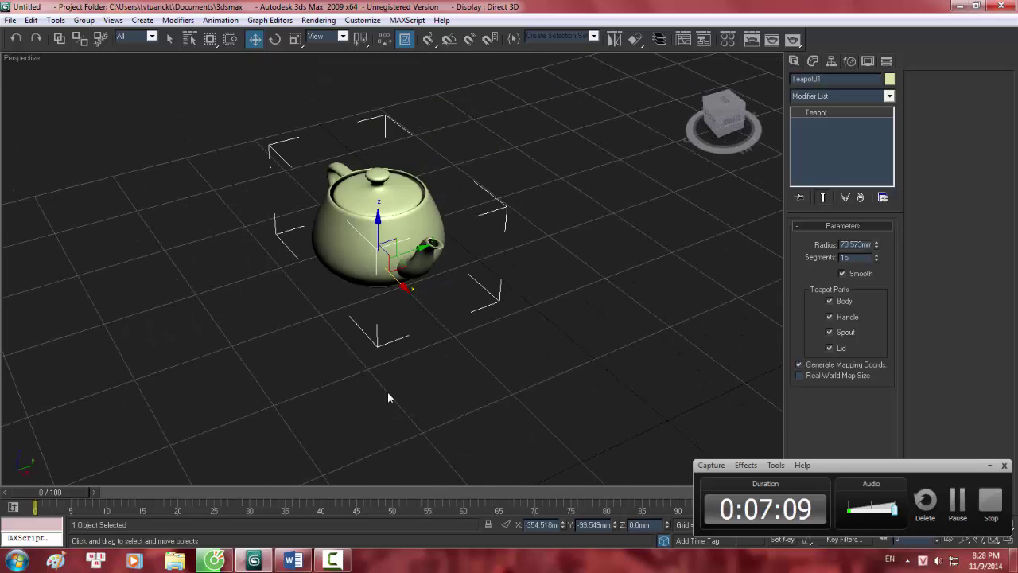
middle_click_drag(478, 334, 316, 208, "alt")
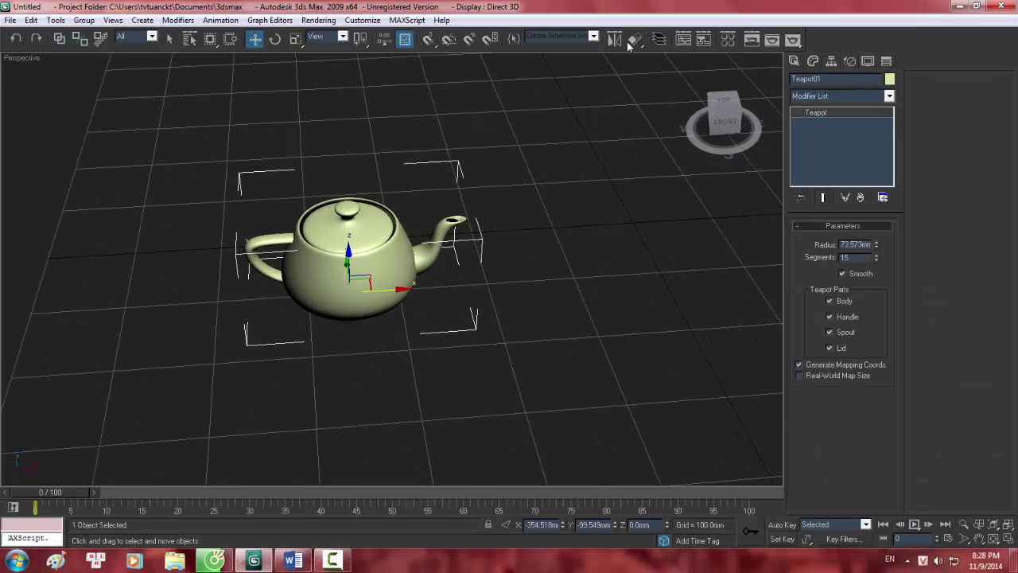
left_click(614, 39)
left_click_drag(491, 172, 623, 149)
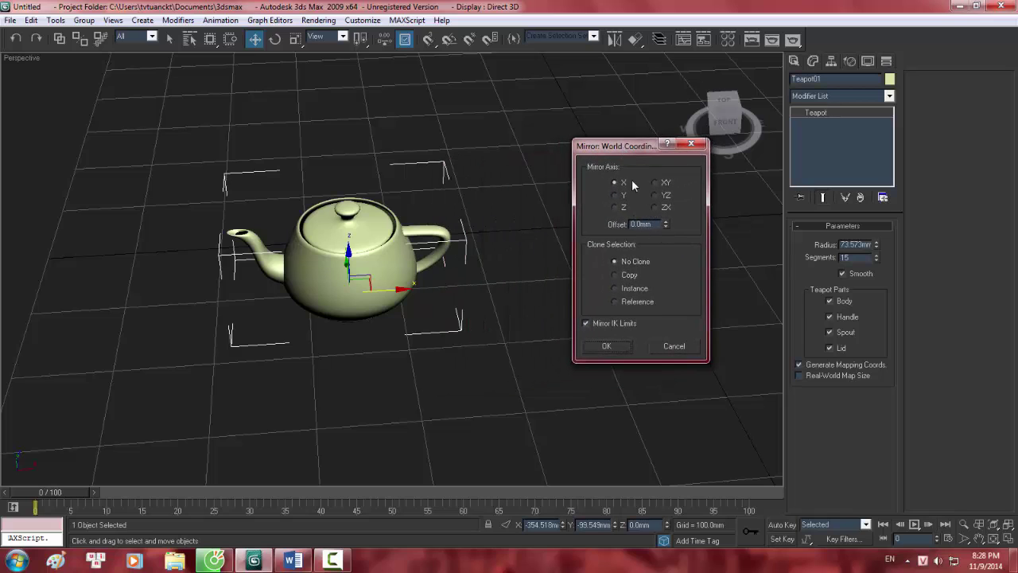
left_click_drag(621, 151, 605, 130)
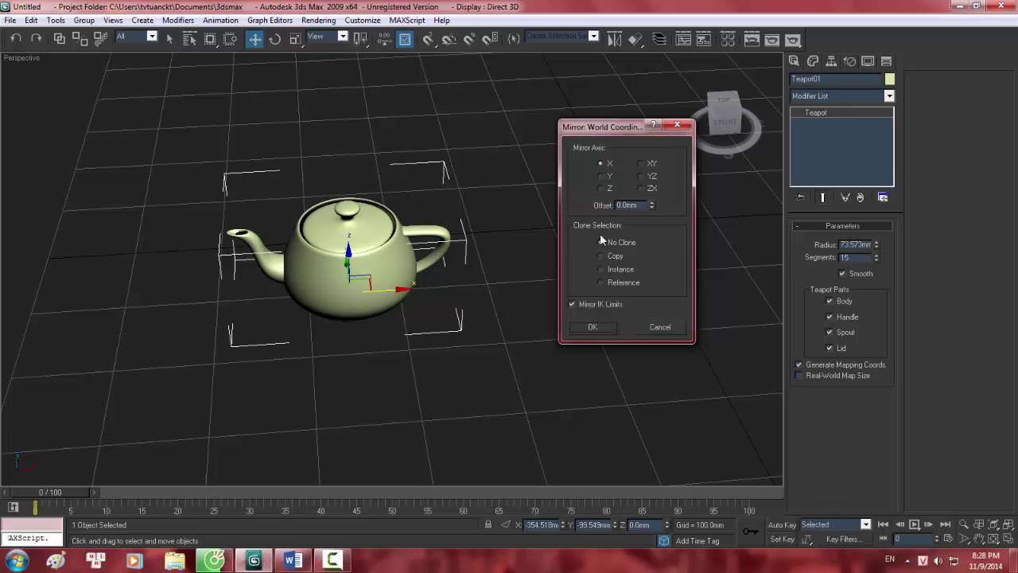
left_click(601, 256)
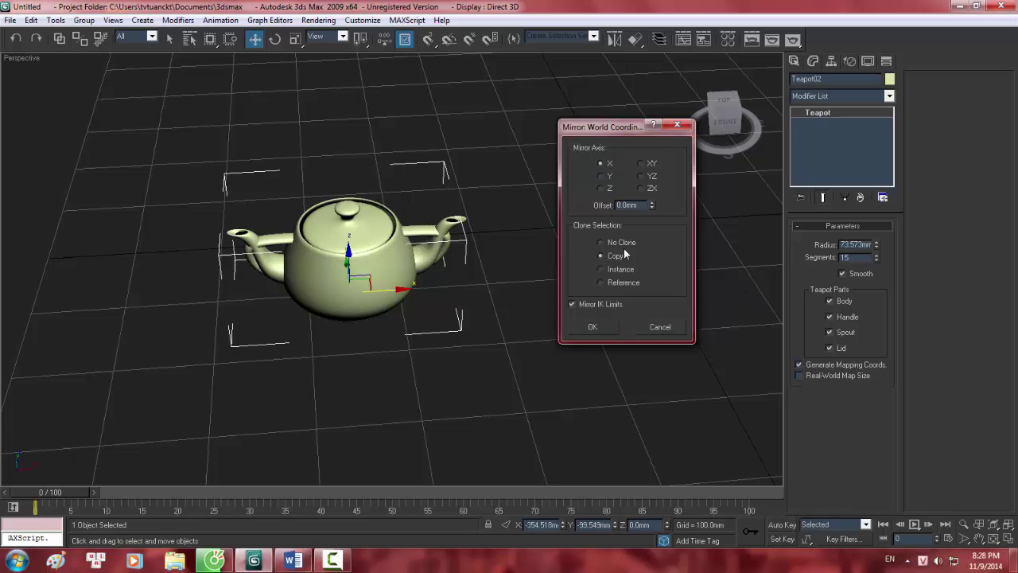
left_click(600, 242)
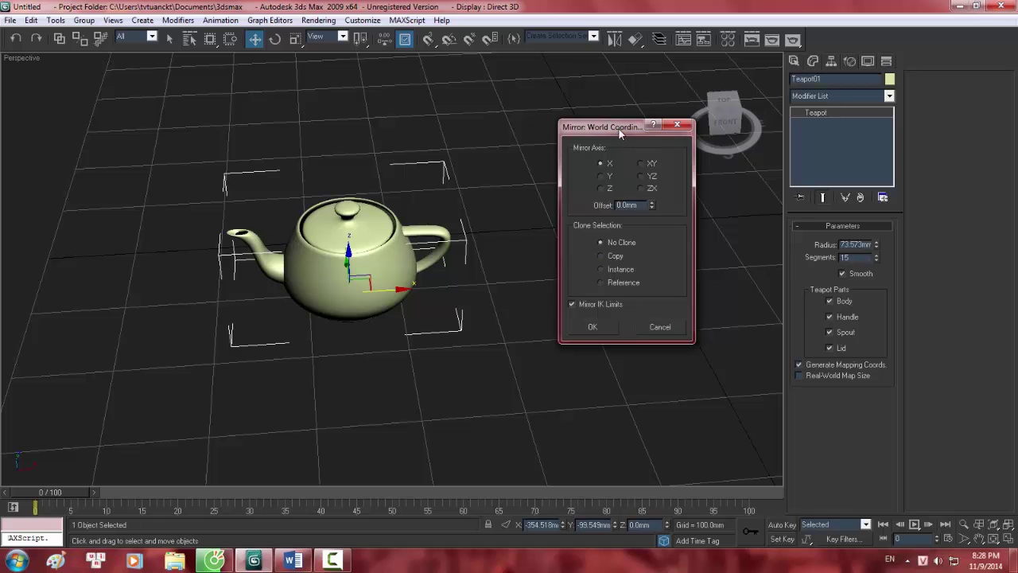
left_click_drag(619, 129, 719, 108)
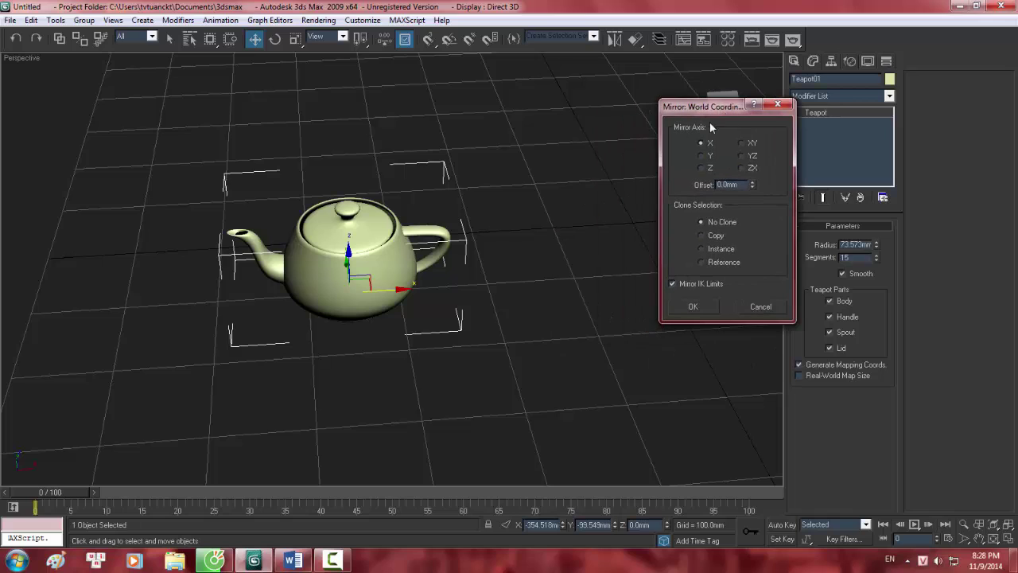
left_click(760, 307)
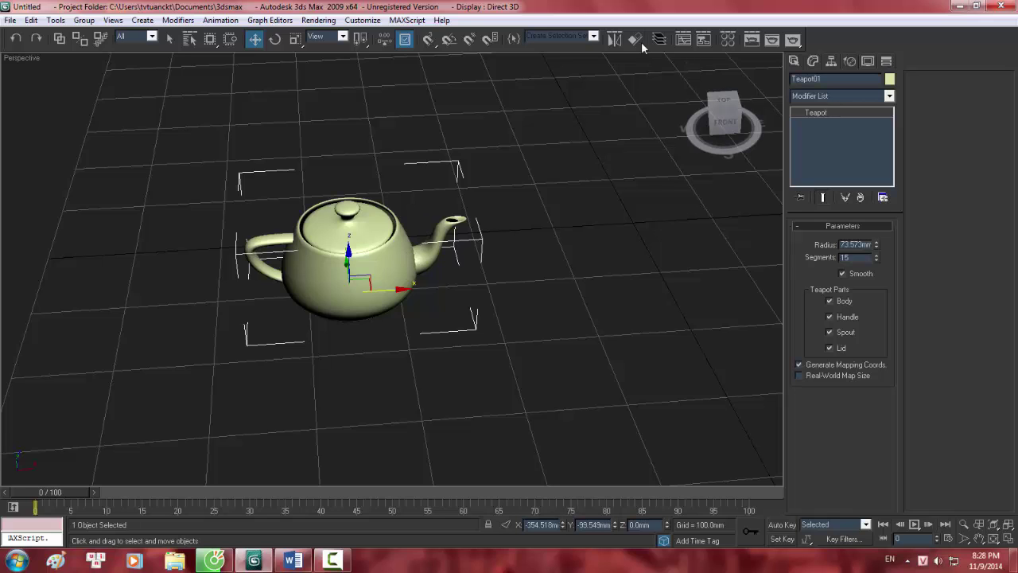
Step: Mirror the teapot about the X axis without cloning, using an offset of 10 mm
left_click(615, 39)
left_click_drag(490, 168, 667, 146)
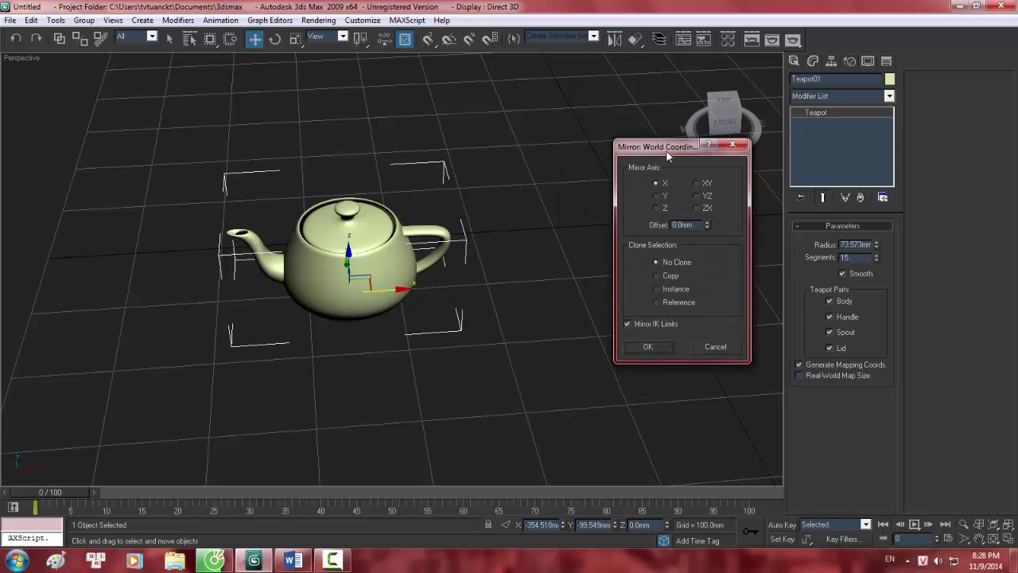
double_click(698, 224)
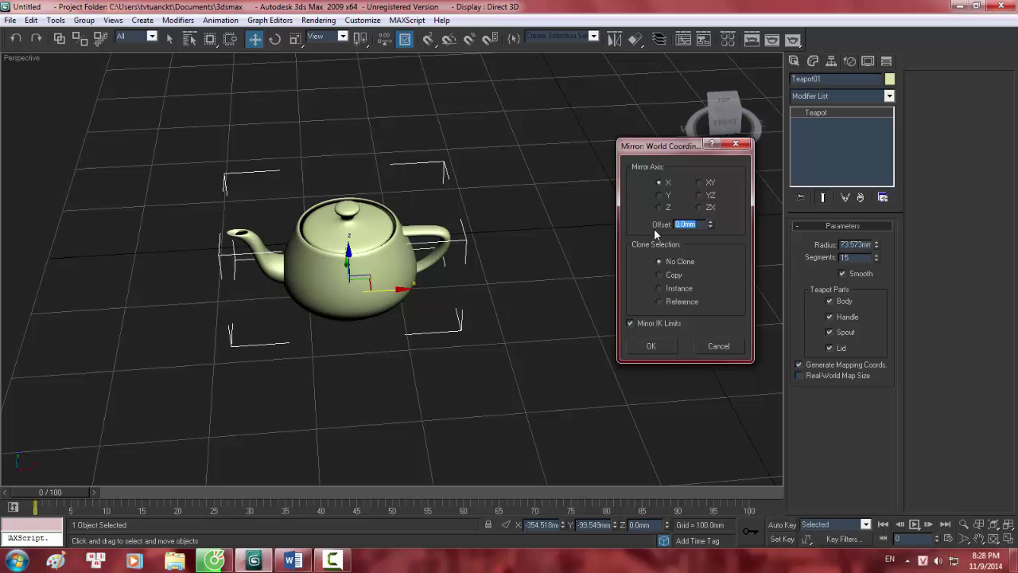
type("10")
left_click(650, 346)
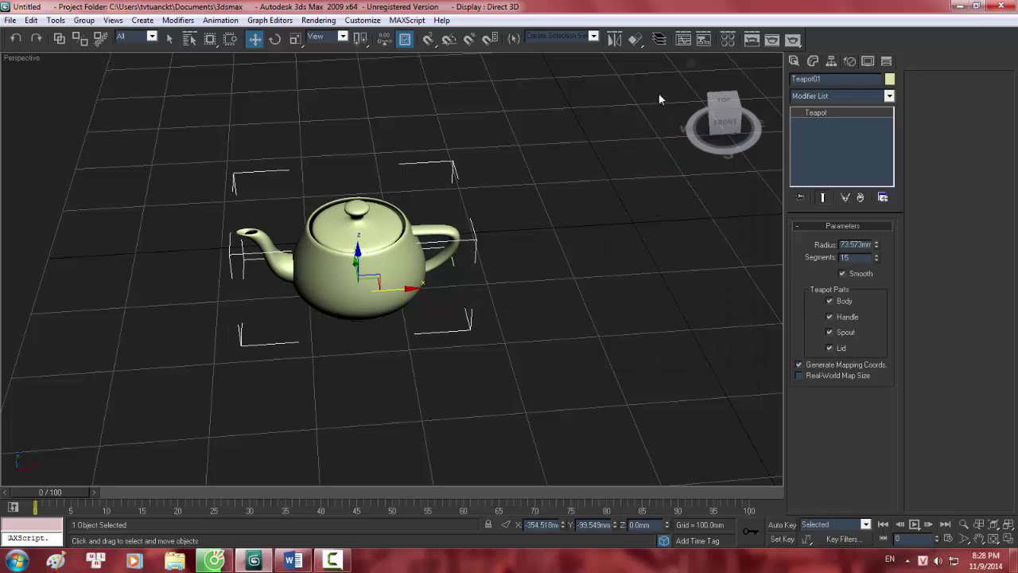
Step: Mirror the teapot about the X axis as a copy, offset about 271.5 mm from the original
left_click(614, 39)
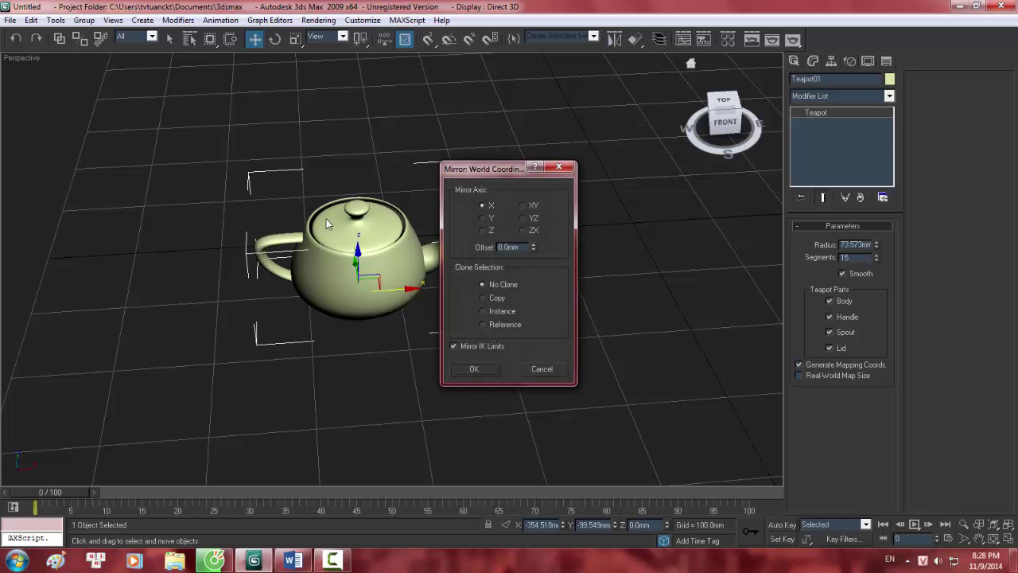
left_click(476, 297)
left_click_drag(533, 249, 619, 140)
left_click_drag(505, 173, 833, 170)
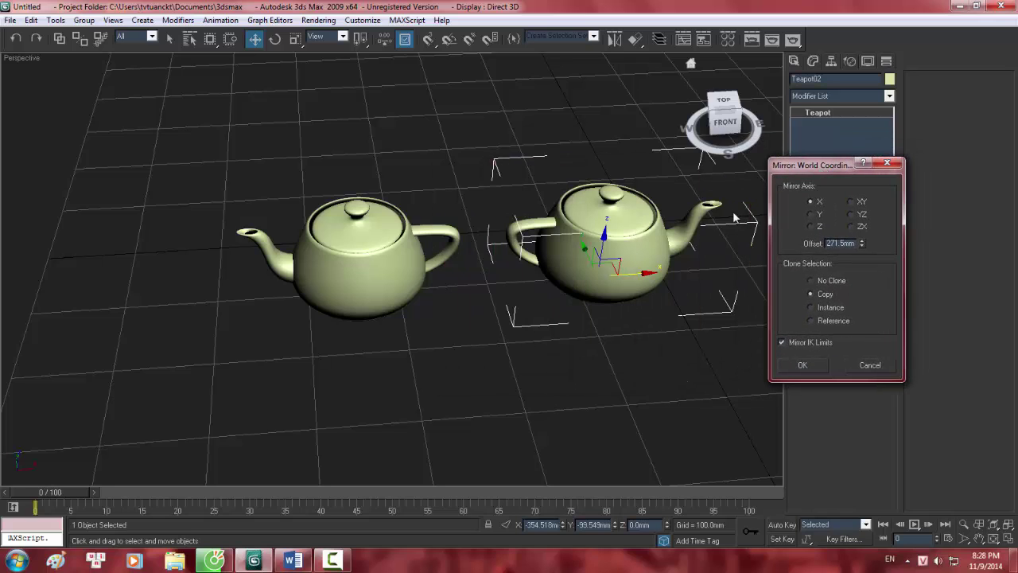
left_click_drag(862, 242, 864, 241)
left_click(813, 295)
left_click(805, 364)
Step: Examine the original teapot and its mirrored copy up close and from farther away
scroll(558, 276, "down", 3)
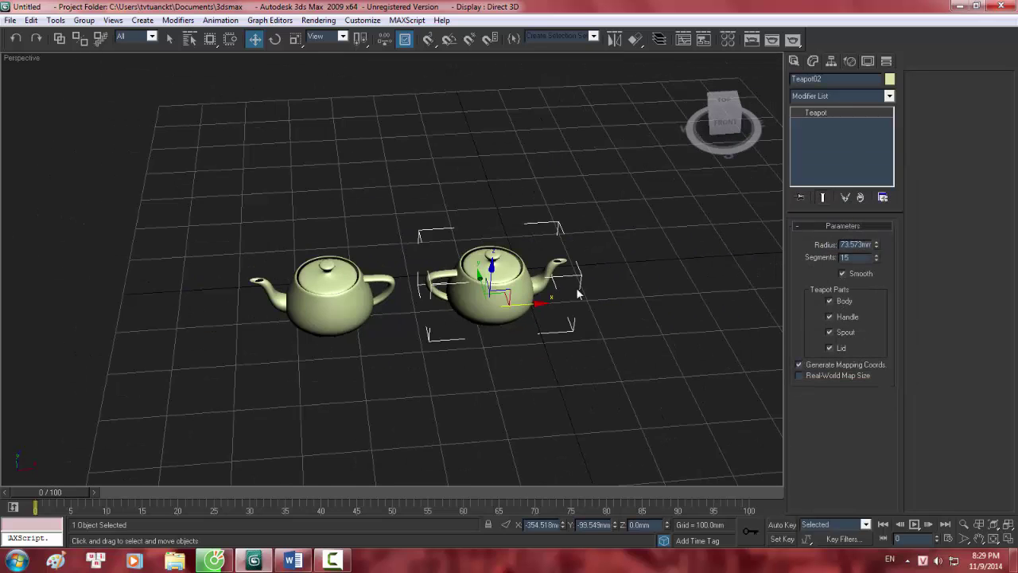
scroll(558, 276, "up", 5)
scroll(559, 275, "up", 4)
scroll(572, 236, "down", 3)
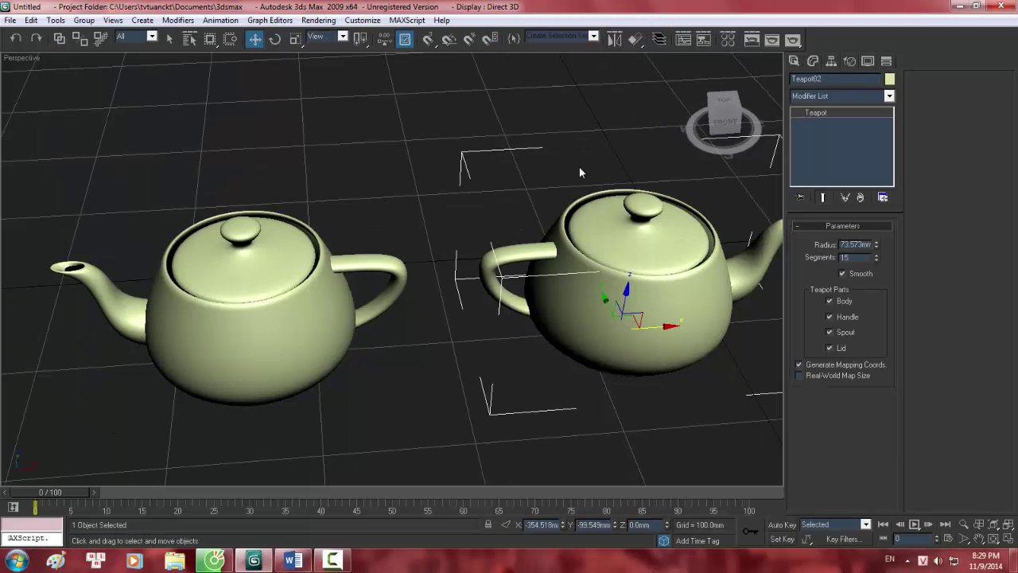
middle_click_drag(562, 179, 547, 175)
scroll(564, 168, "down", 3)
left_click(614, 39)
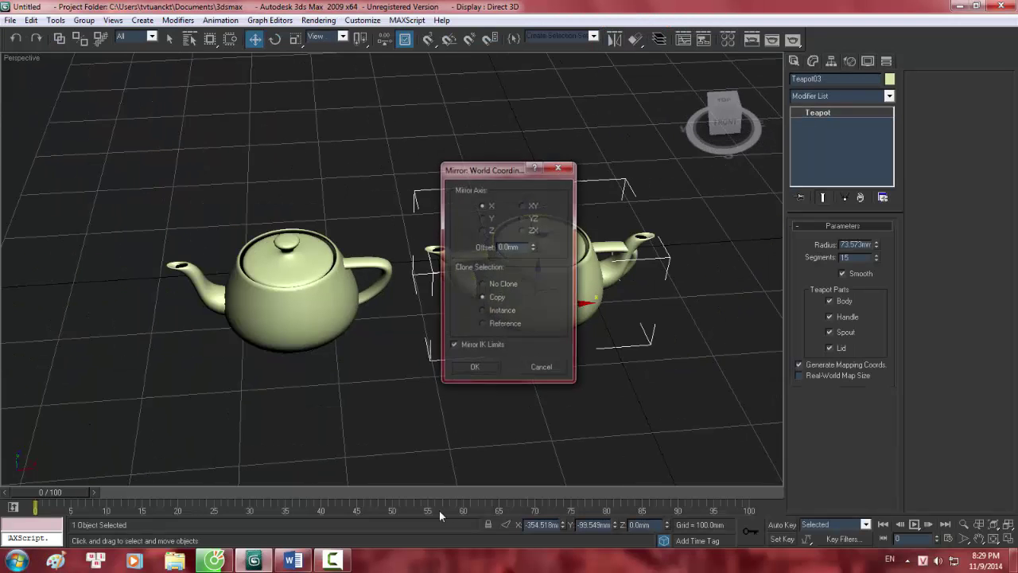
left_click(541, 368)
Step: Move the mirrored teapot along the X axis to the original's spout side so the two spouts meet
middle_click_drag(557, 302, 522, 293)
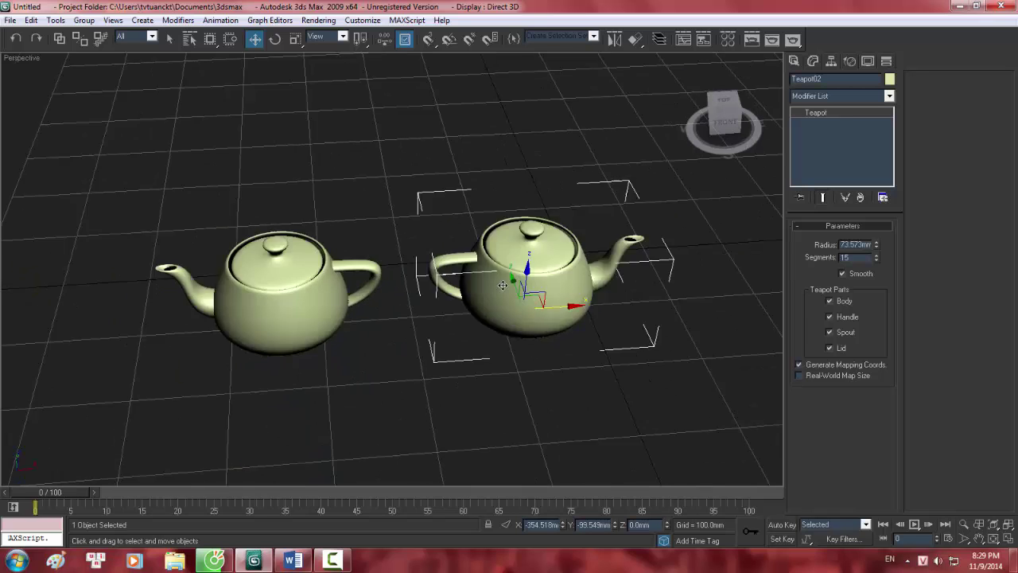
scroll(510, 303, "down", 5)
scroll(511, 302, "up", 2)
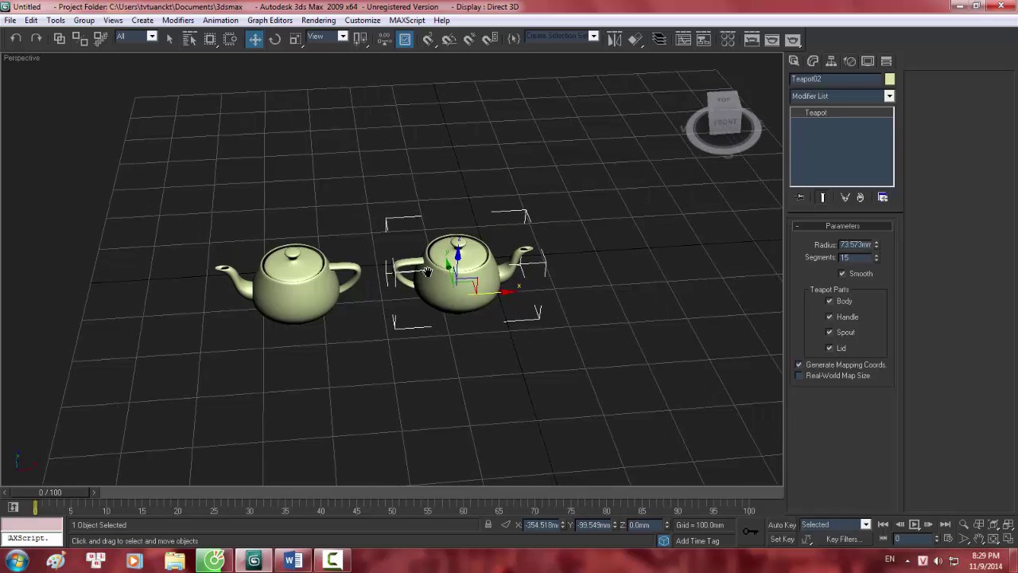
scroll(420, 281, "up", 2)
mouse_move(441, 286)
middle_mouse_down("alt")
mouse_move(429, 253)
mouse_move(442, 289)
middle_mouse_up("alt")
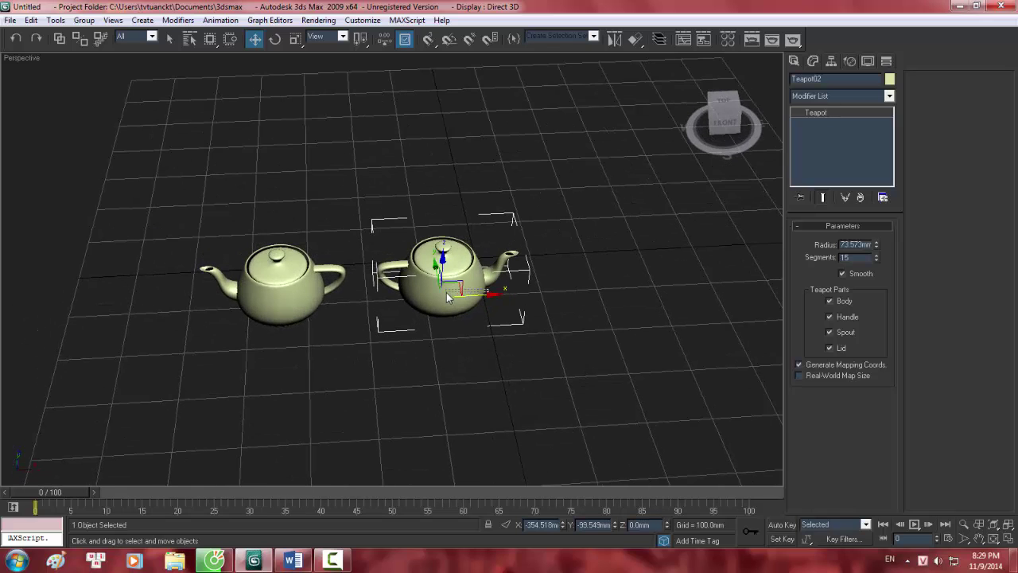
left_click_drag(492, 298, 184, 312)
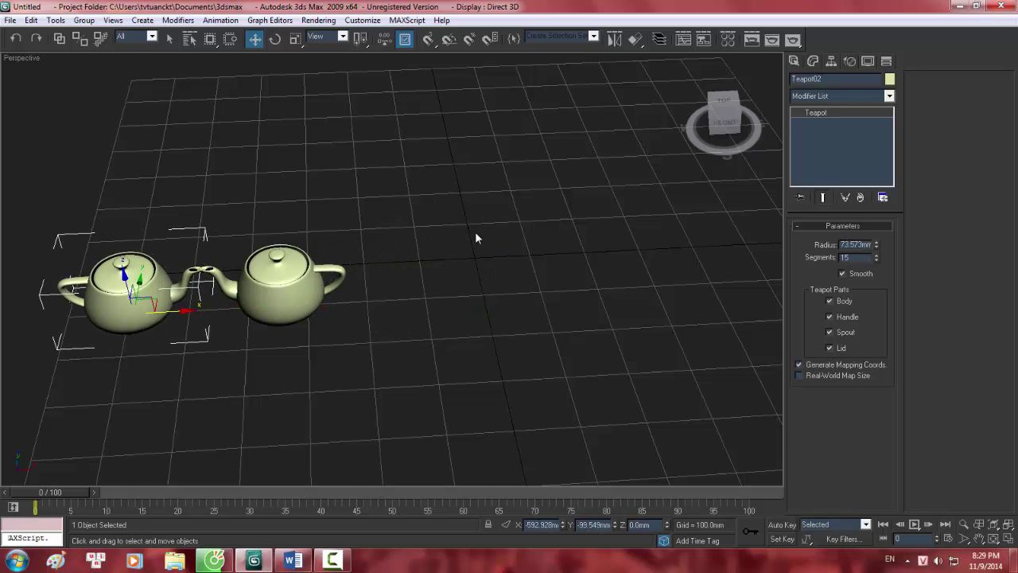
Step: Select both teapots and delete them from the scene
scroll(477, 236, "down", 5)
left_click_drag(498, 342, 251, 216)
key("e")
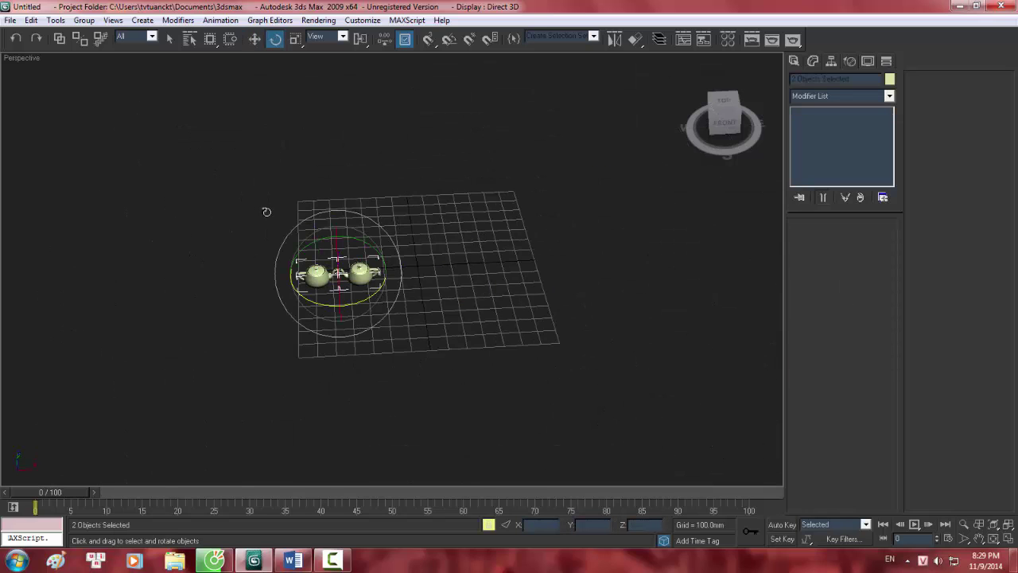
key("Delete")
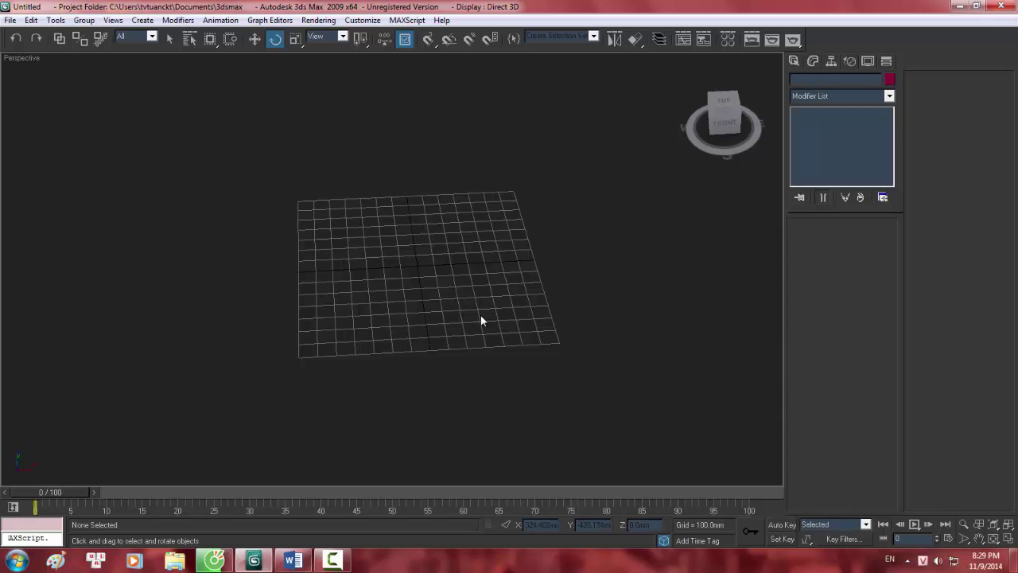
Step: Create a standard box about 294 mm long, 244 mm wide and 201 mm high near the grid's centre
scroll(432, 289, "up", 5)
middle_click_drag(402, 236, 385, 270)
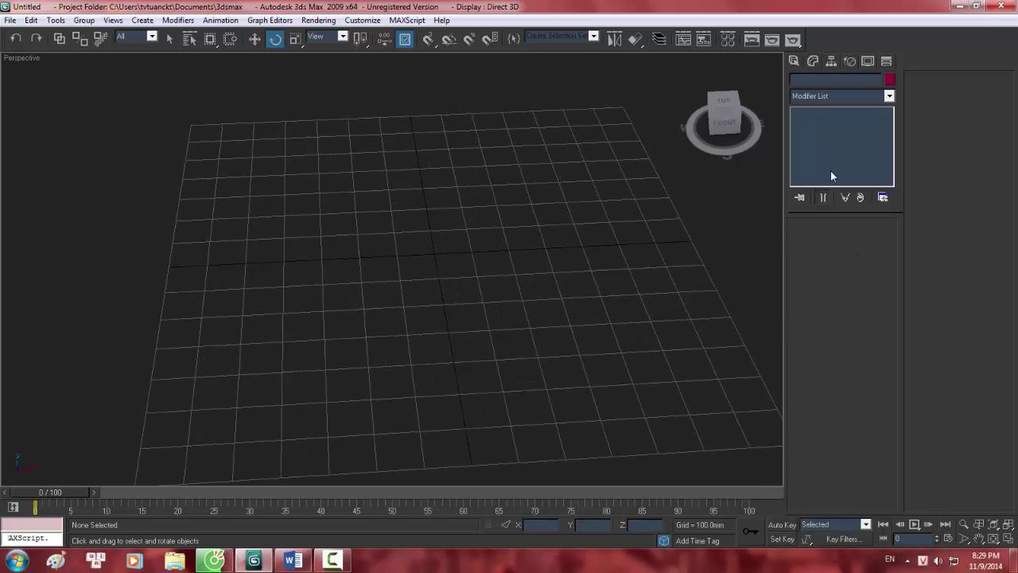
left_click(793, 62)
left_click(817, 143)
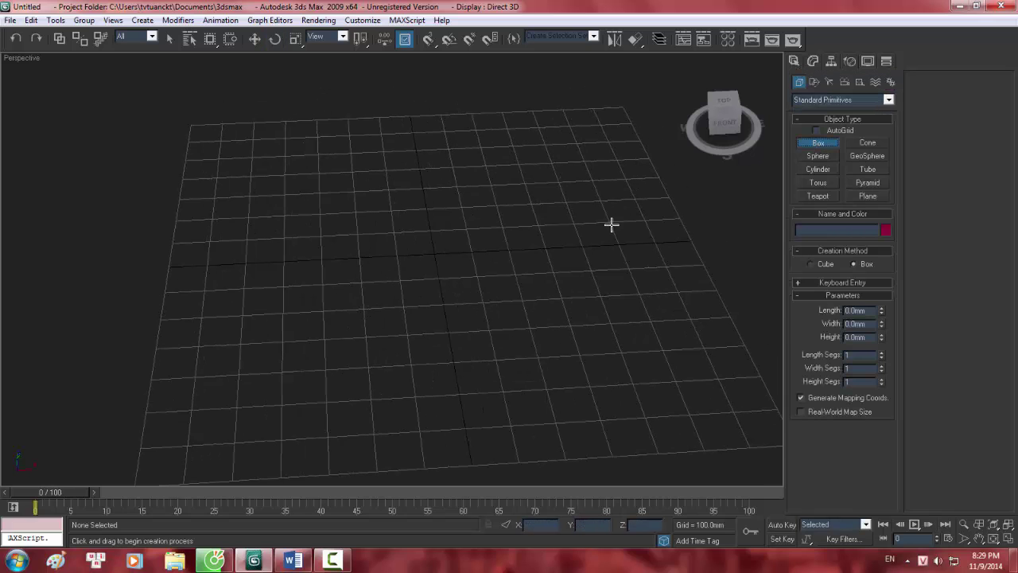
left_click_drag(368, 213, 468, 277)
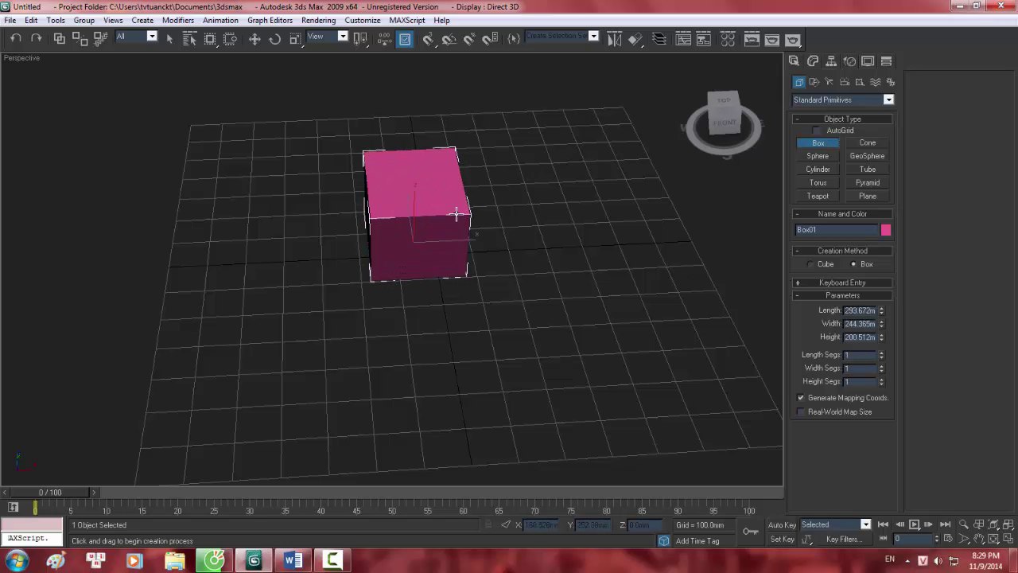
scroll(429, 257, "up", 4)
key("e")
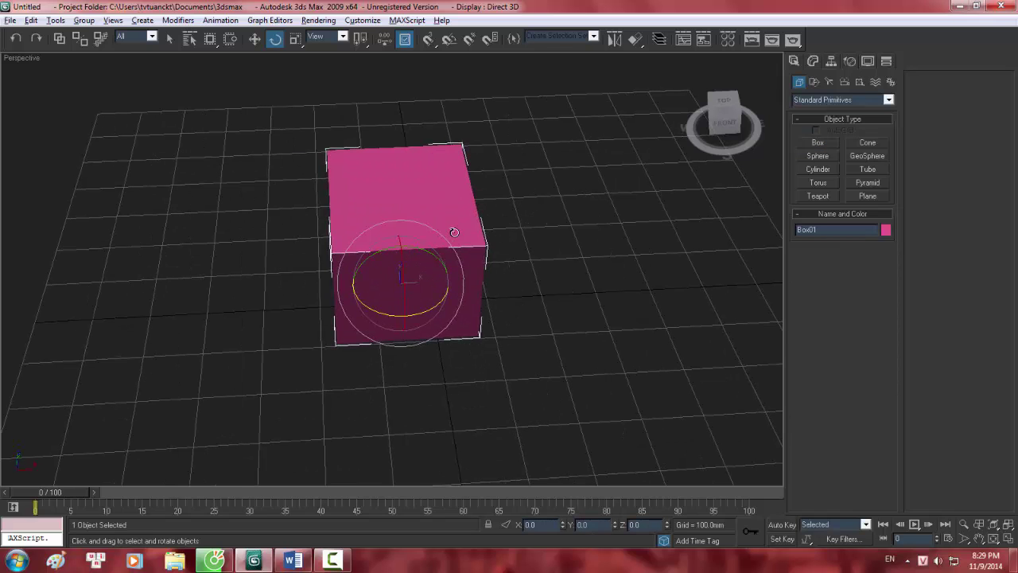
Step: Switch to the Move tool and convert the box to an Editable Poly
middle_click_drag(441, 248, 448, 210, "alt")
left_click(254, 42)
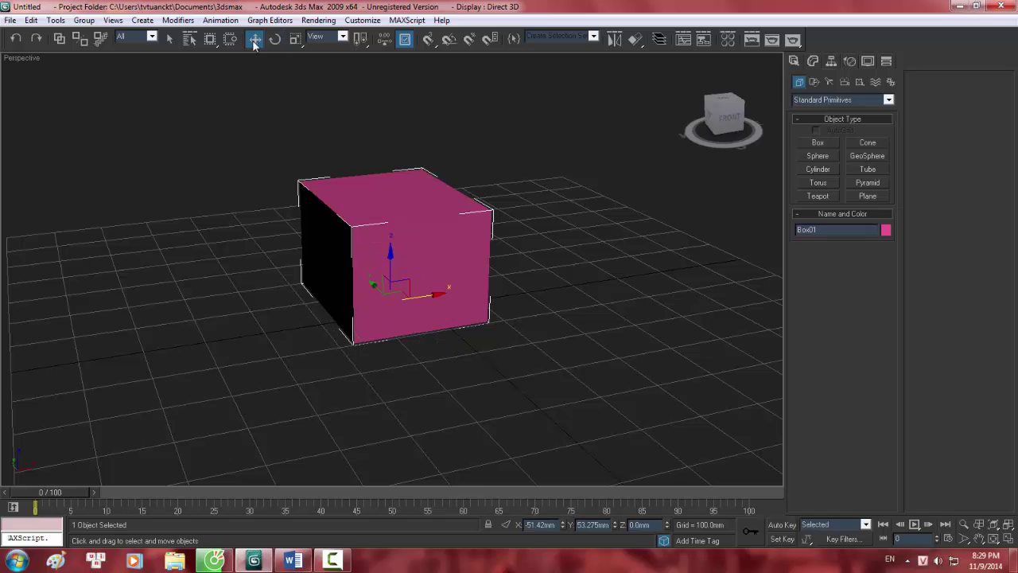
middle_click_drag(467, 306, 413, 297, "alt")
right_click(435, 288)
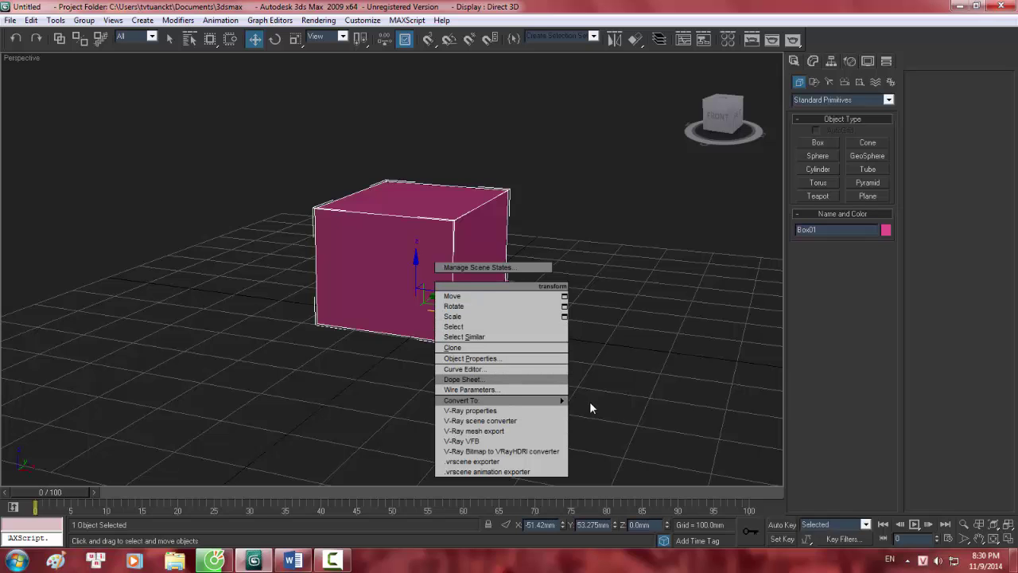
left_click(619, 410)
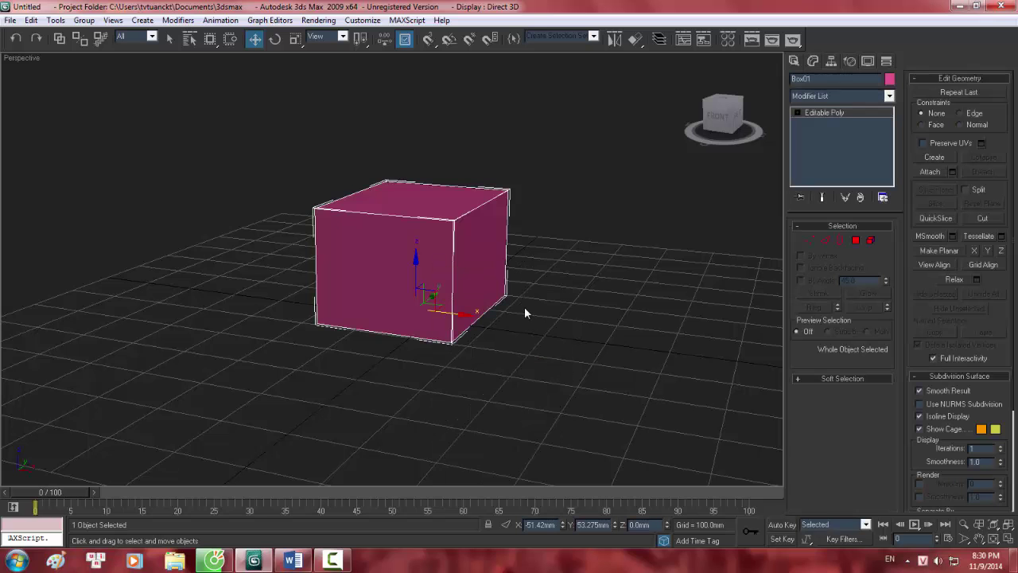
Step: Select the box's two adjacent side polygons facing the view at polygon level and delete them
middle_click_drag(525, 311, 450, 272, "alt")
key("4")
left_click(450, 273)
left_click(342, 273, "ctrl")
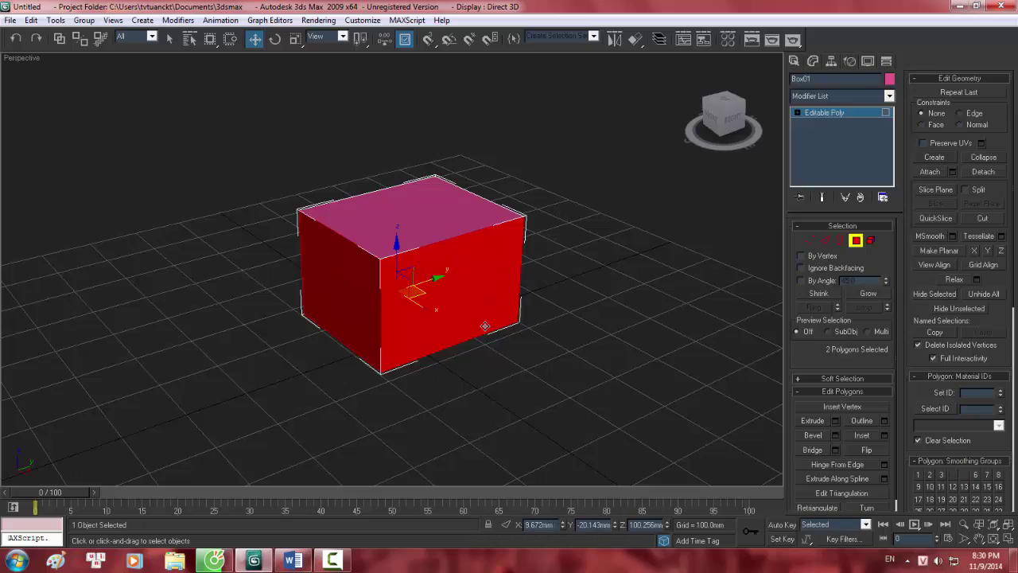
key("Delete")
Step: Select all remaining polygons of the opened box and flip their normals to face inward, then clear the polygon selection
scroll(482, 328, "up", 5)
middle_click_drag(459, 313, 478, 275, "alt")
scroll(478, 290, "up", 4)
scroll(477, 290, "down", 6)
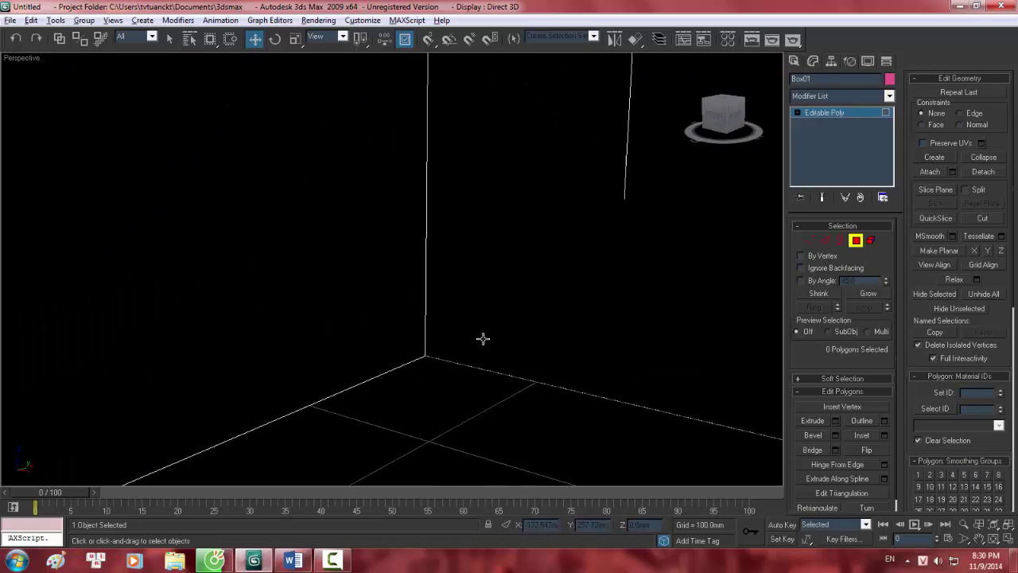
key("ctrl+a")
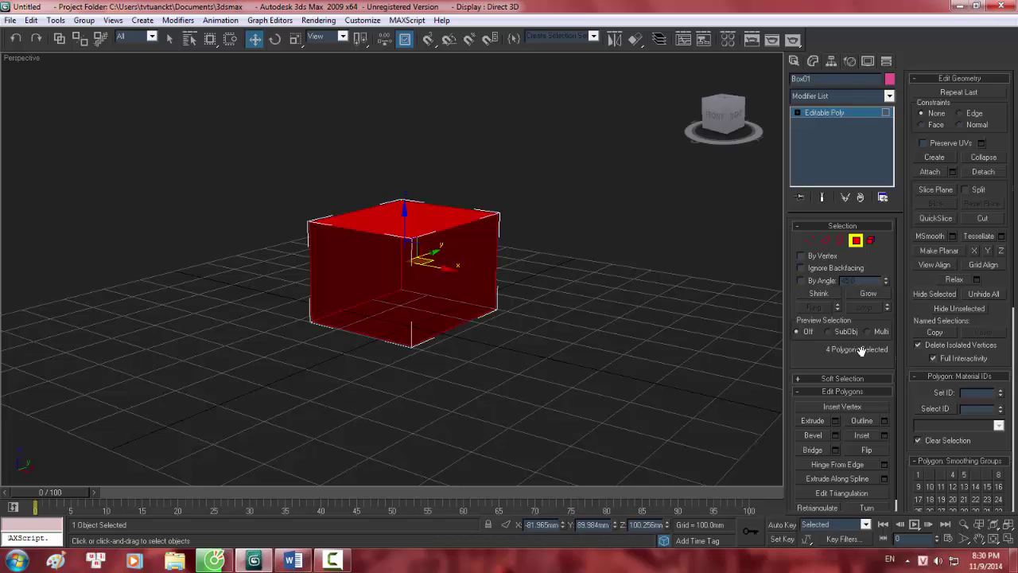
left_click(872, 453)
left_click(588, 306)
Step: Return to the whole object and scale the box down along Z to about 70%, then deselect it
scroll(471, 276, "up", 6)
scroll(471, 275, "down", 5)
middle_click_drag(471, 274, 461, 261)
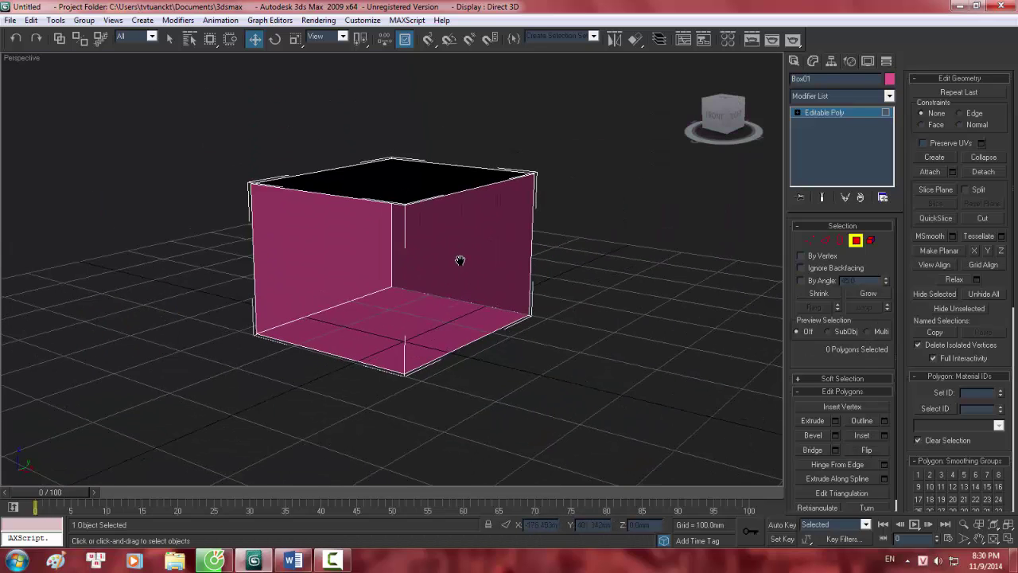
key("r")
left_click(856, 240)
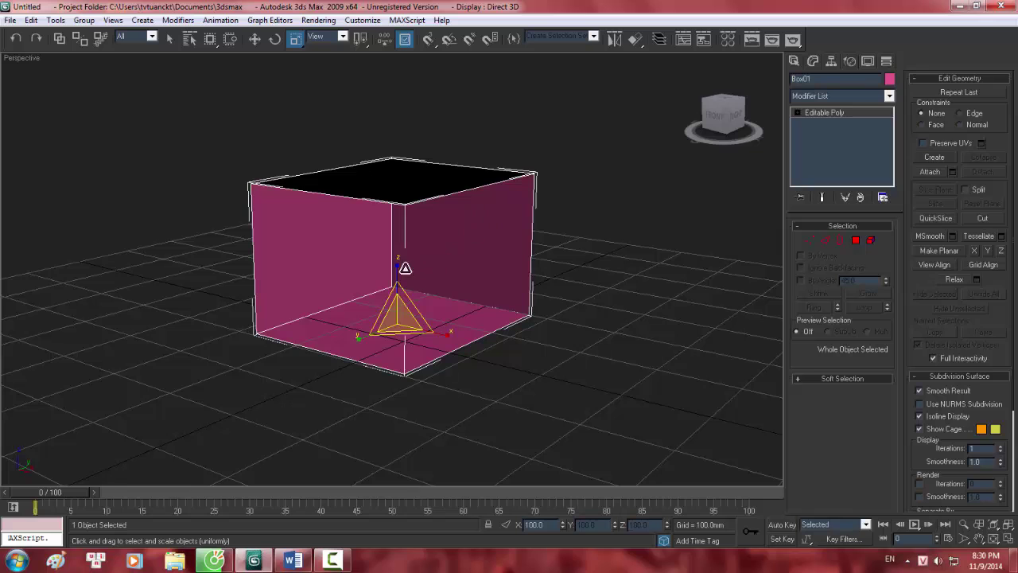
left_click(683, 352)
Step: Look into the box's interior corner, then reselect the box and scale it uniformly to about 103%
scroll(561, 321, "up", 5)
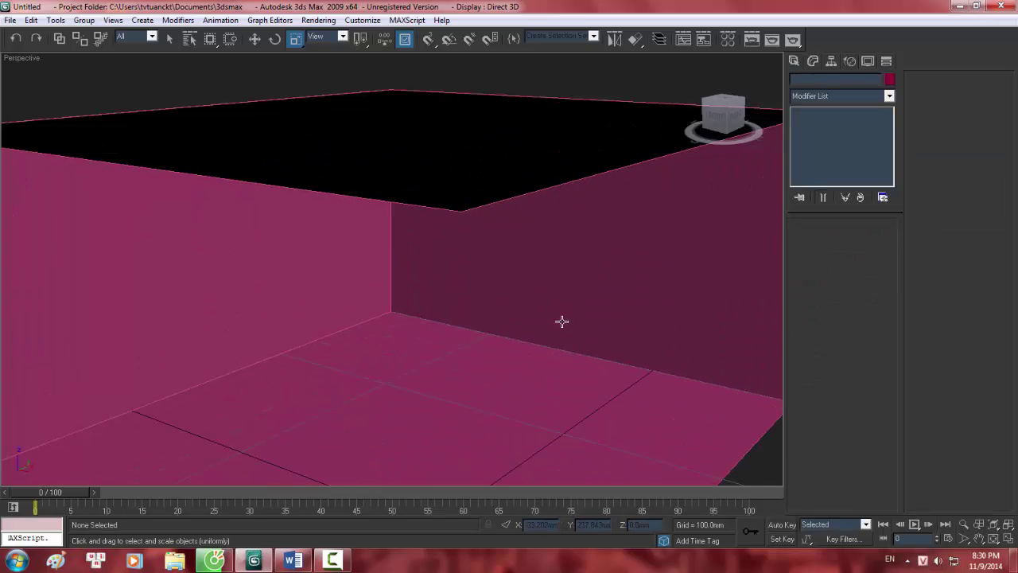
middle_click_drag(539, 325, 543, 234, "alt")
scroll(559, 311, "up", 2)
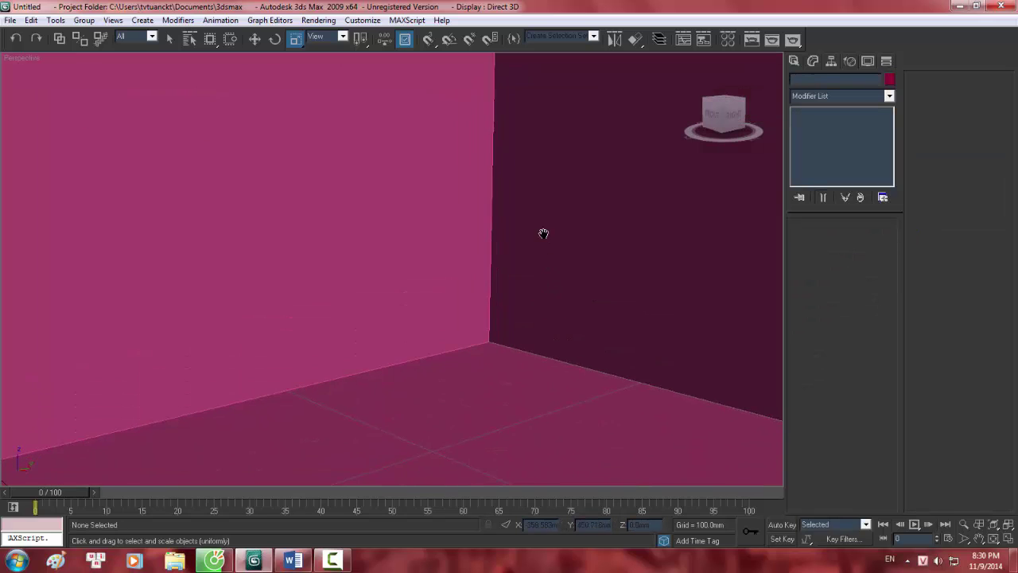
scroll(567, 317, "down", 5)
middle_click_drag(567, 318, 559, 337, "alt")
middle_click_drag(510, 306, 495, 279)
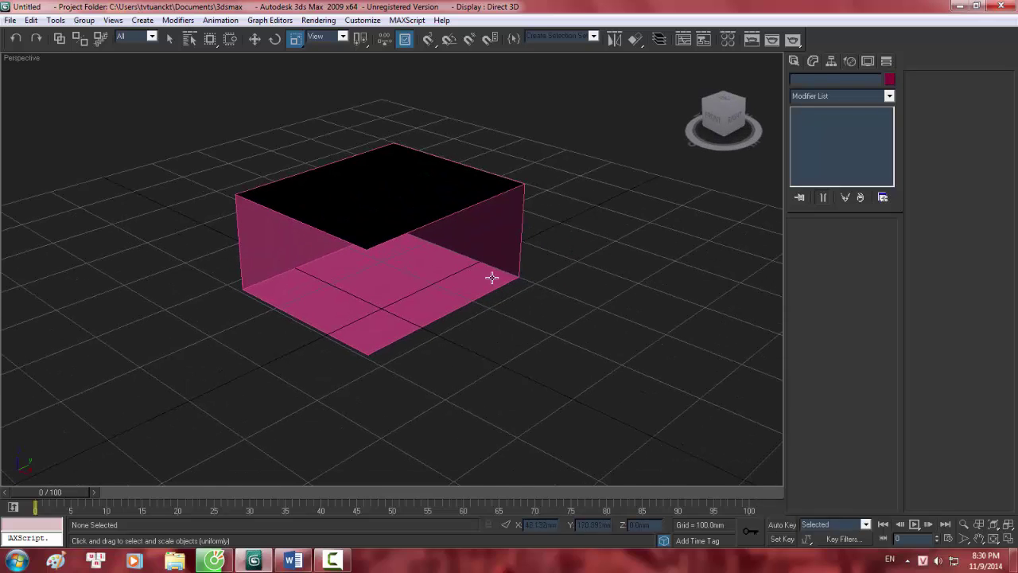
scroll(472, 275, "up", 2)
left_click(469, 287)
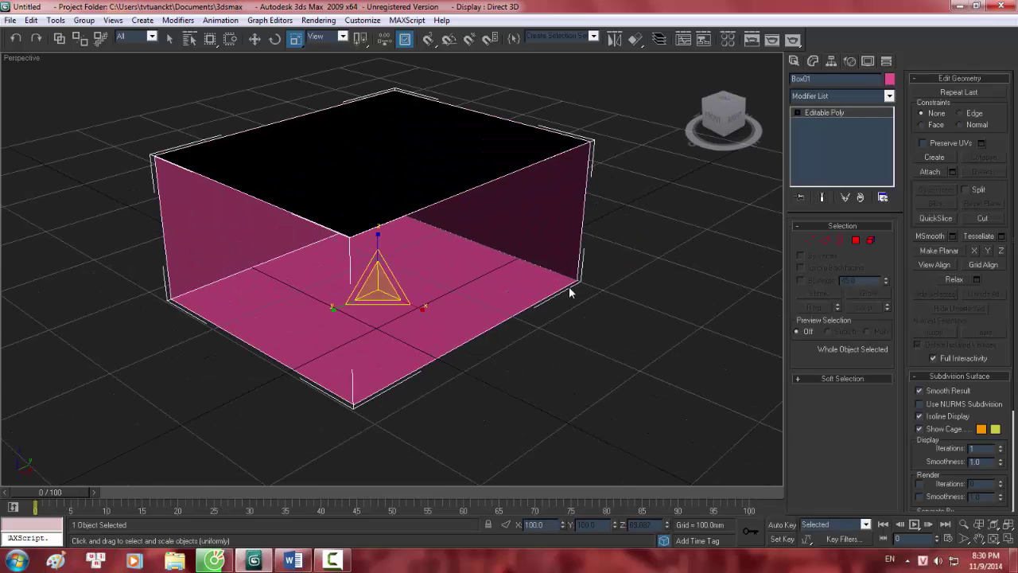
key("space")
left_click_drag(613, 169, 615, 167)
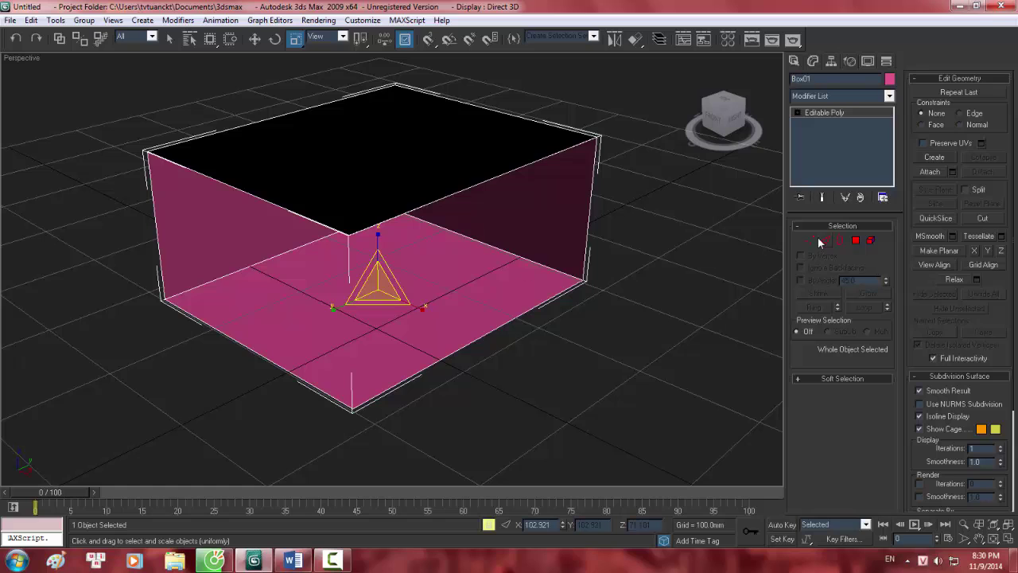
Step: Check the room-like box's floor, walls and ceiling by selecting their polygons one after another, then return to the whole object
left_click(855, 239)
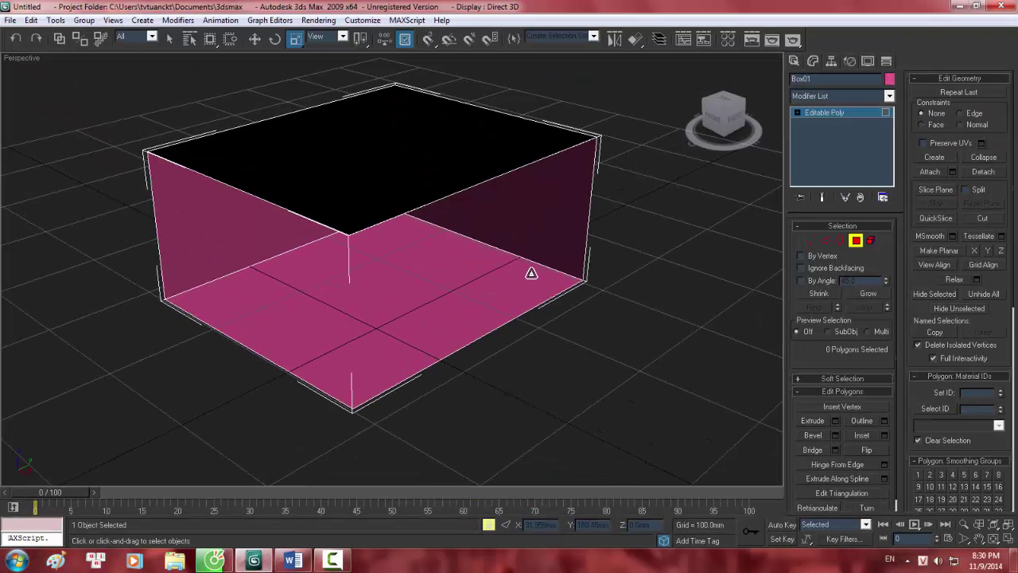
key("space")
left_click(500, 273)
left_click(535, 202)
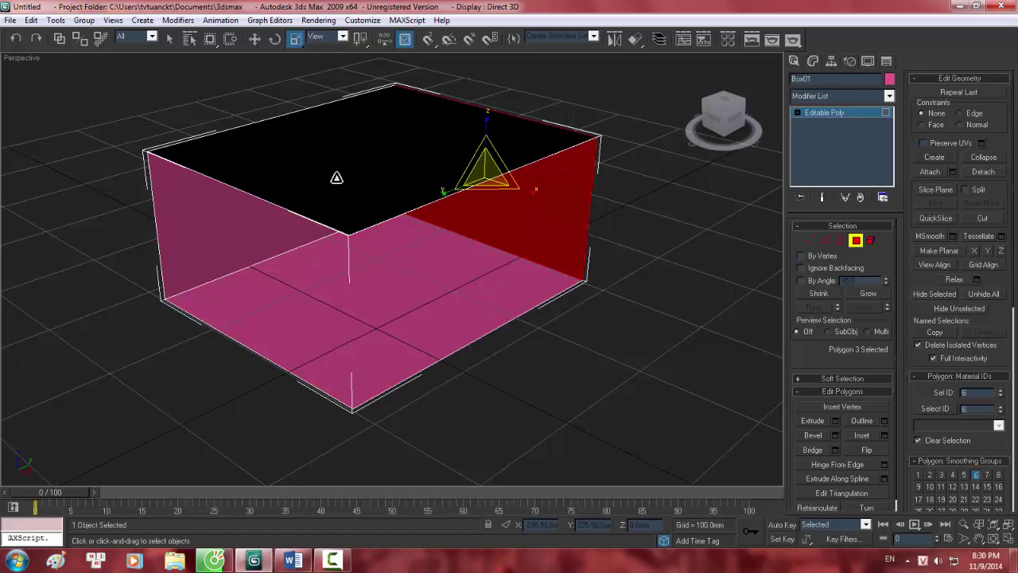
left_click(336, 178)
left_click(253, 232)
left_click(855, 240)
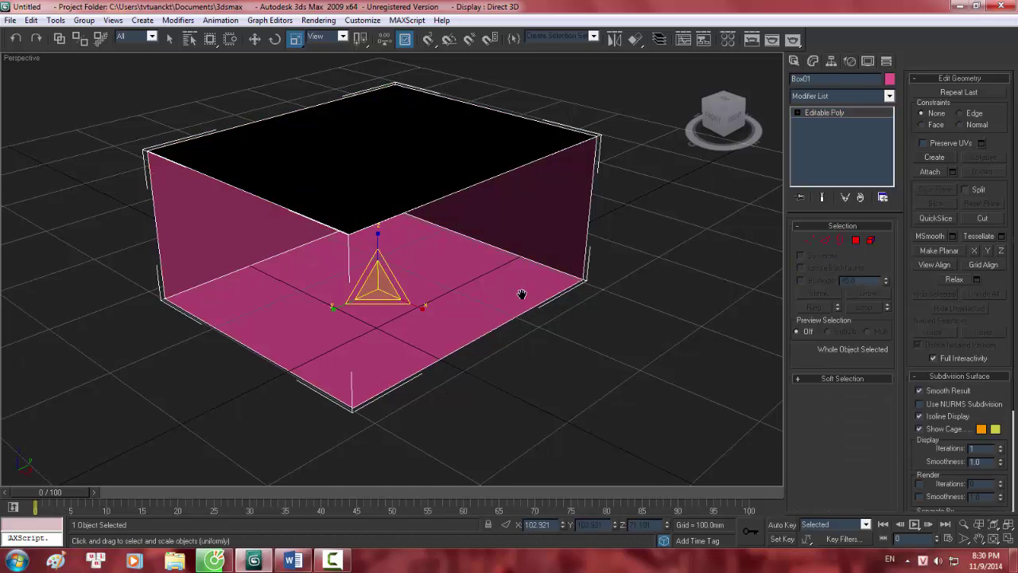
Step: Delete the opened box from the scene
middle_click_drag(522, 293, 541, 264, "alt")
scroll(493, 320, "down", 3)
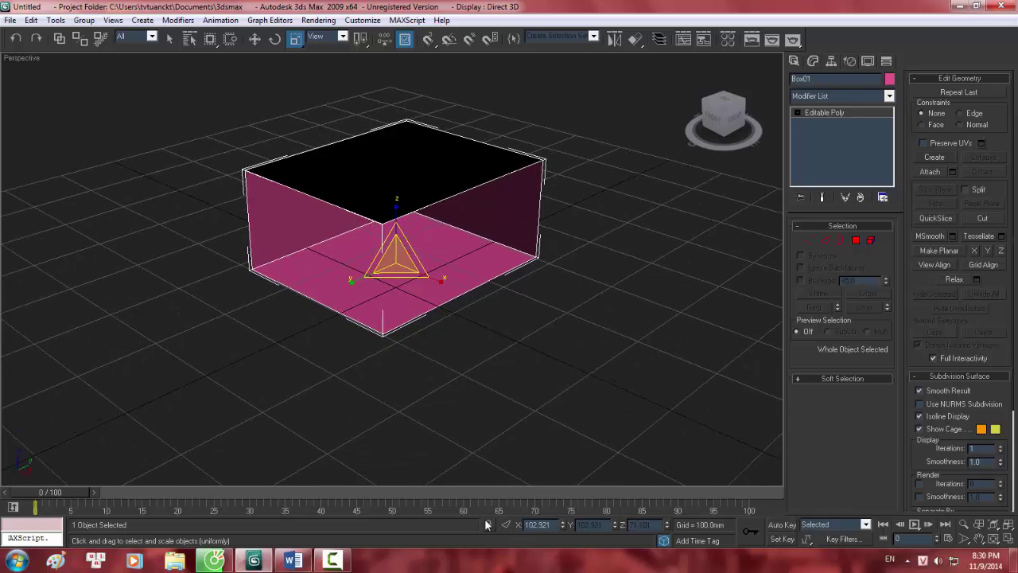
middle_click_drag(544, 231, 522, 201)
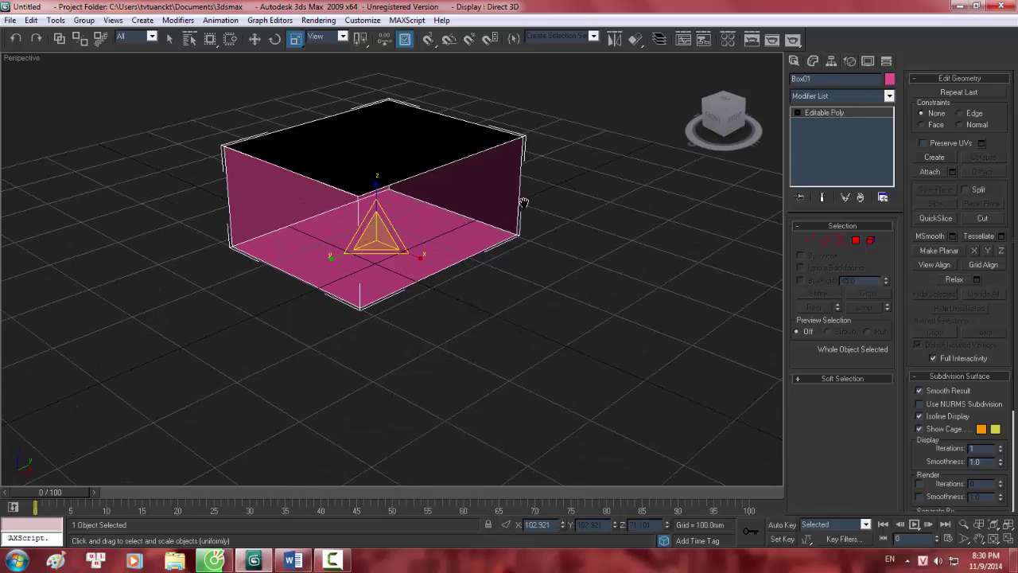
key("Delete")
Step: Create a flat standard box about 79 mm long, 208 mm wide and 40 mm high beside the grid's centre
left_click(794, 64)
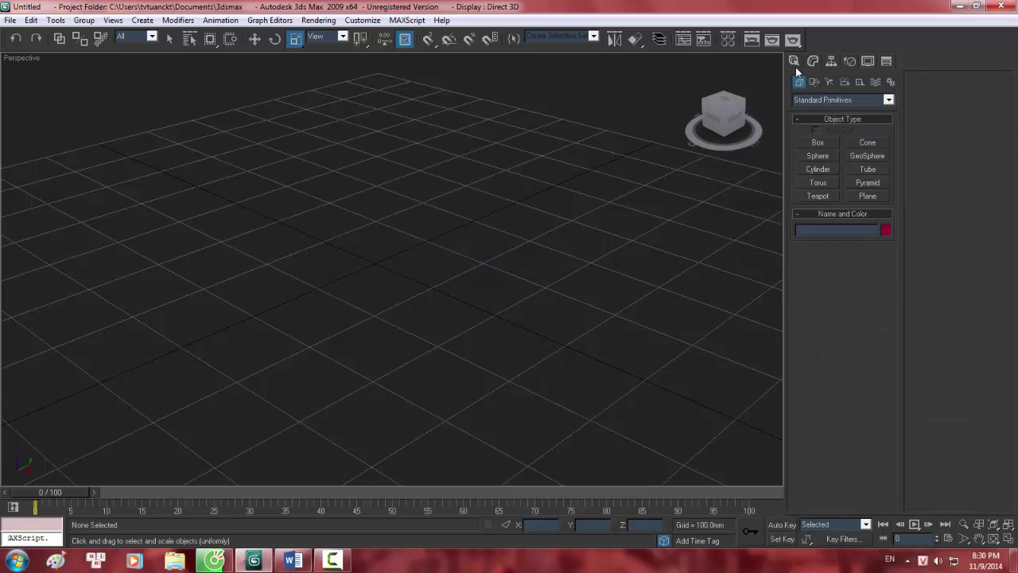
left_click(818, 143)
left_click_drag(225, 207, 272, 263)
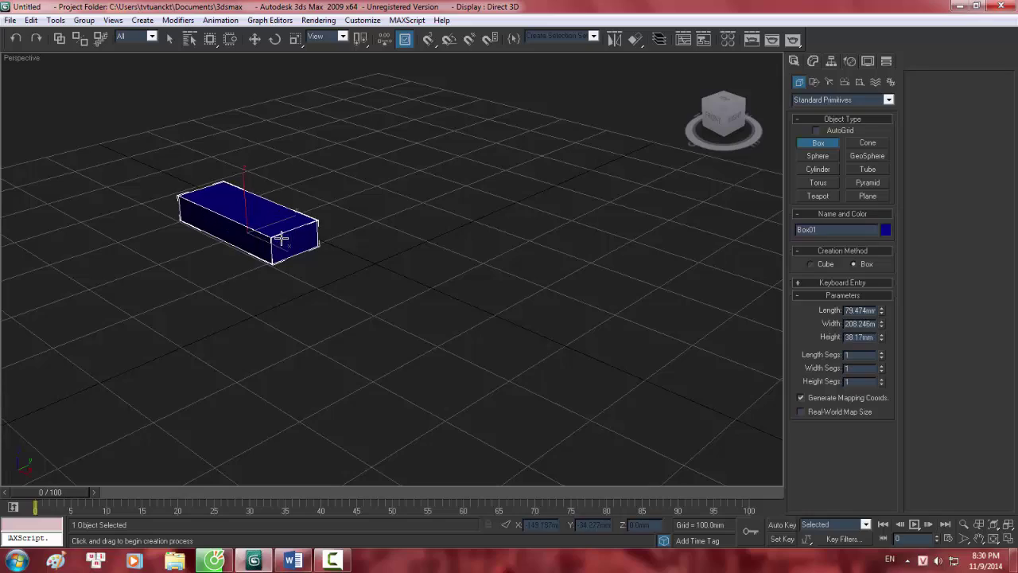
left_click(281, 237)
scroll(332, 340, "down", 3)
middle_click_drag(331, 339, 420, 332, "alt")
scroll(374, 341, "up", 5)
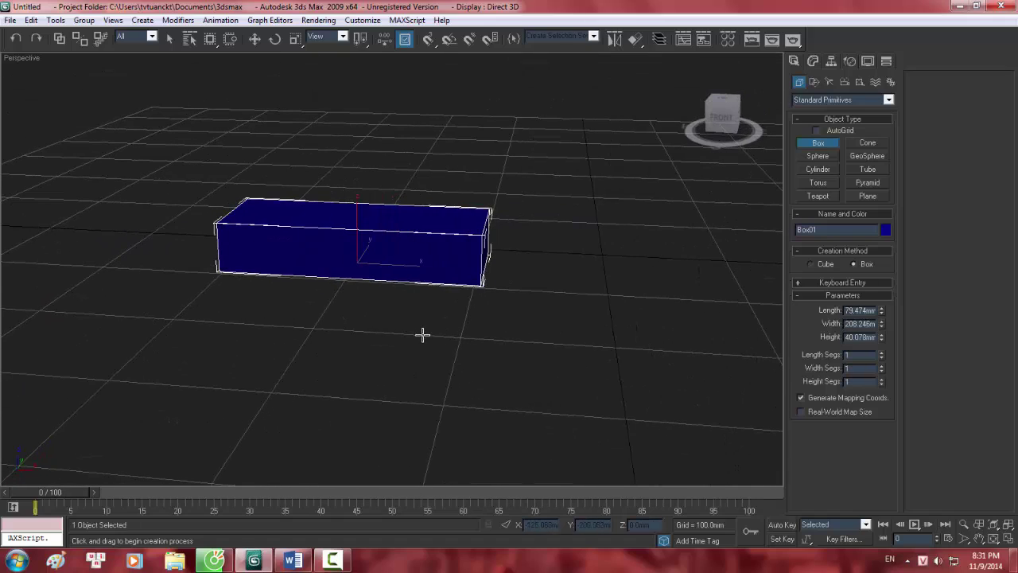
Step: Scale the new box along the X axis only, to about 88%
key("r")
left_click_drag(396, 263, 405, 264)
middle_click_drag(403, 264, 405, 305, "alt")
scroll(405, 306, "down", 5)
middle_click_drag(458, 261, 482, 275, "alt")
scroll(443, 288, "up", 5)
scroll(443, 288, "down", 5)
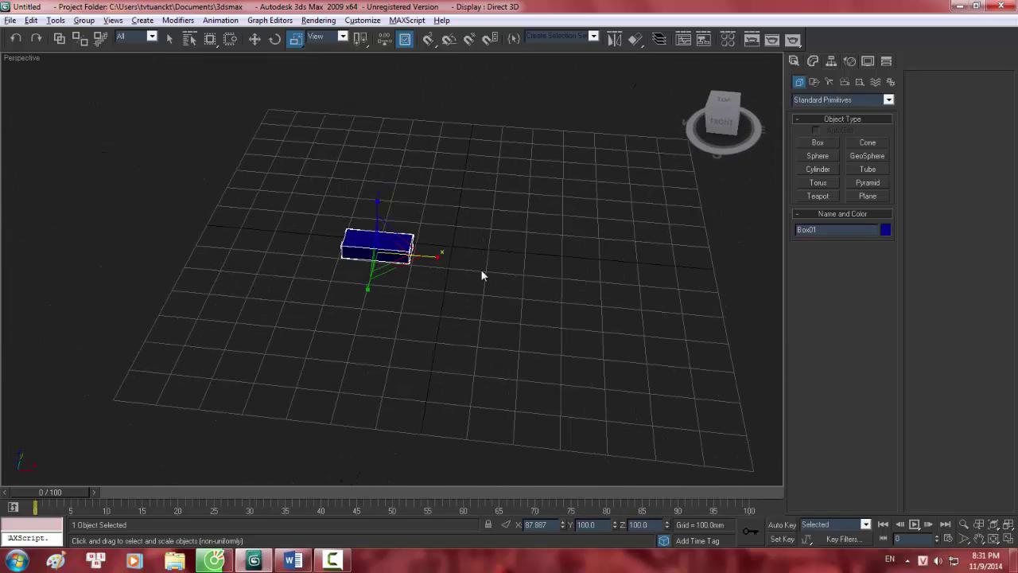
Step: Clone the box along X as five Copy-type duplicates spaced about 222 mm apart to form a row
left_click(253, 40)
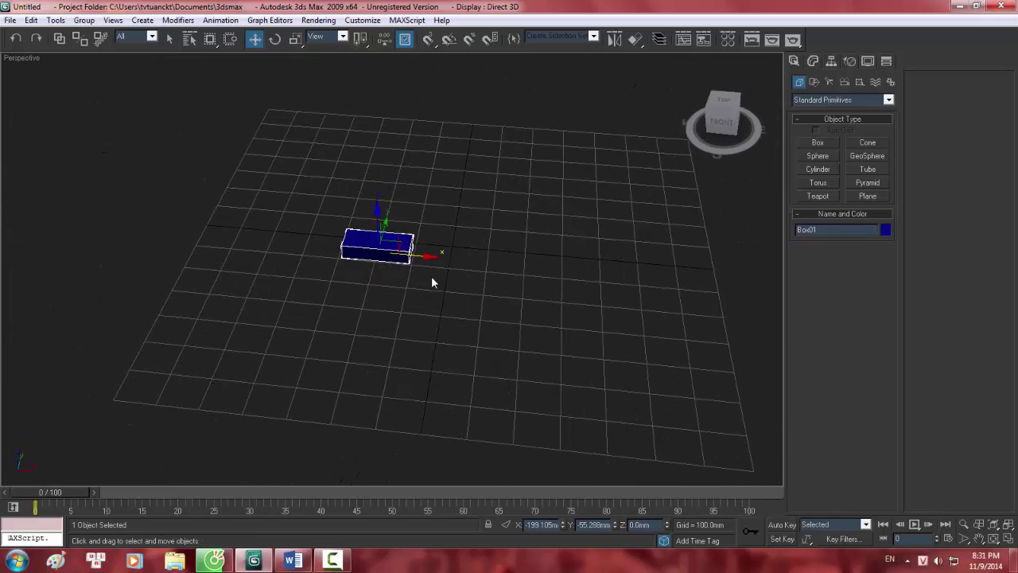
left_click_drag(439, 256, 511, 266, "shift")
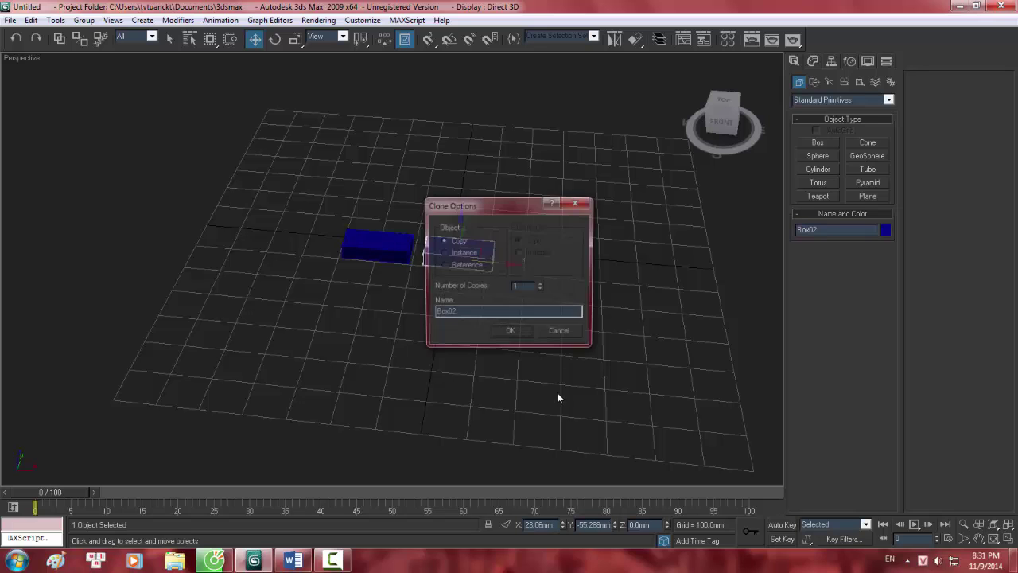
left_click(541, 285)
left_click(541, 285)
left_click(541, 285)
left_click(541, 285)
left_click(511, 338)
middle_click_drag(595, 318, 453, 314)
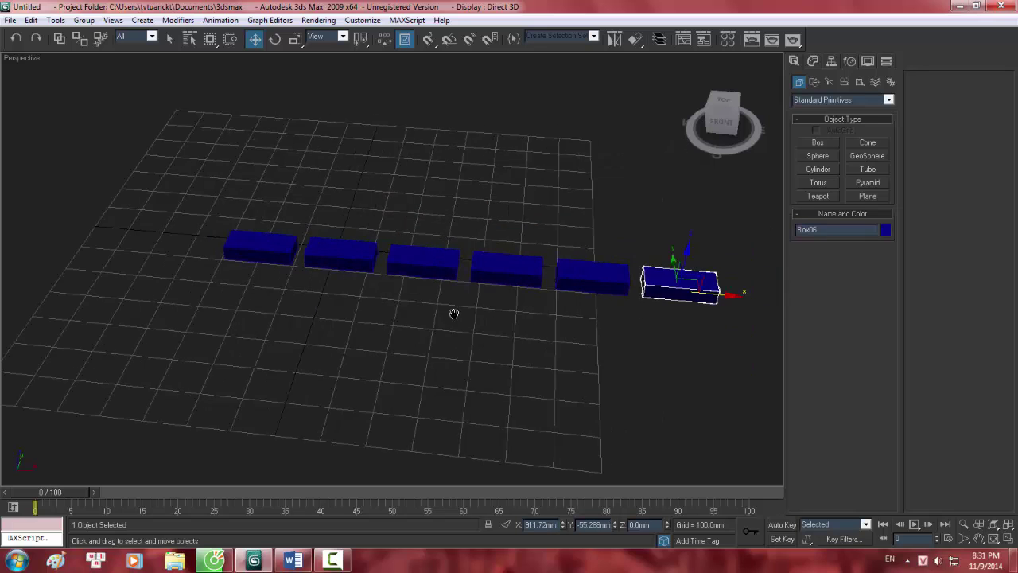
Step: Select all six boxes of the row and clone them upward along Z as three copies to stack a wall
scroll(632, 356, "down", 3)
left_click_drag(632, 355, 354, 219)
scroll(400, 239, "up", 3)
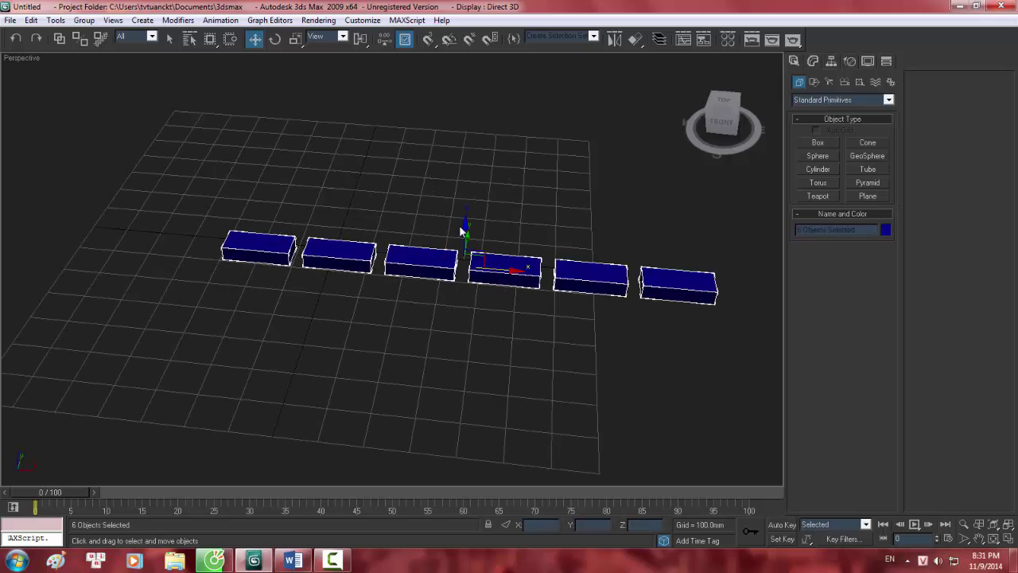
middle_click_drag(460, 227, 465, 197, "alt")
left_click_drag(463, 220, 463, 198, "shift")
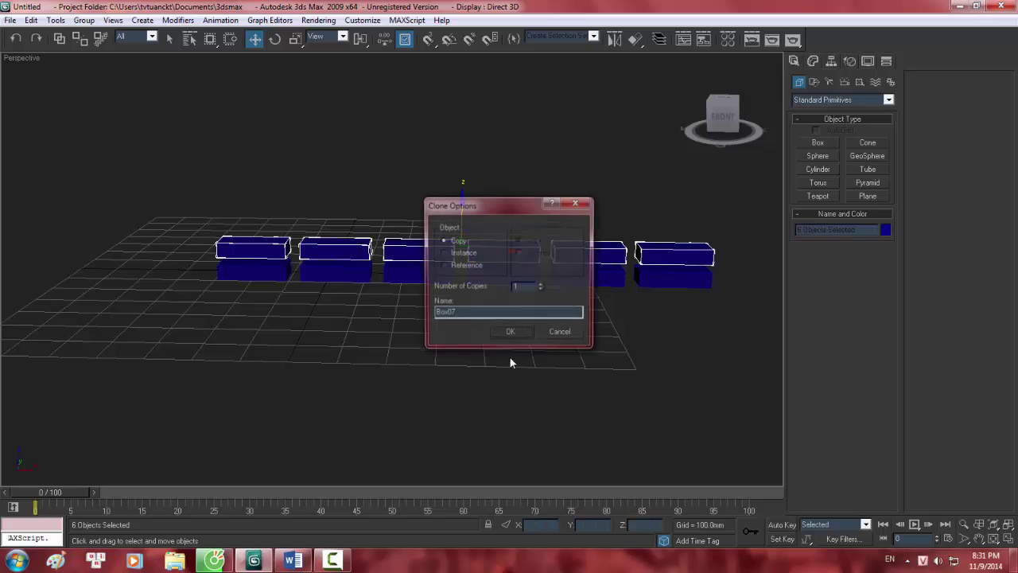
left_click(541, 285)
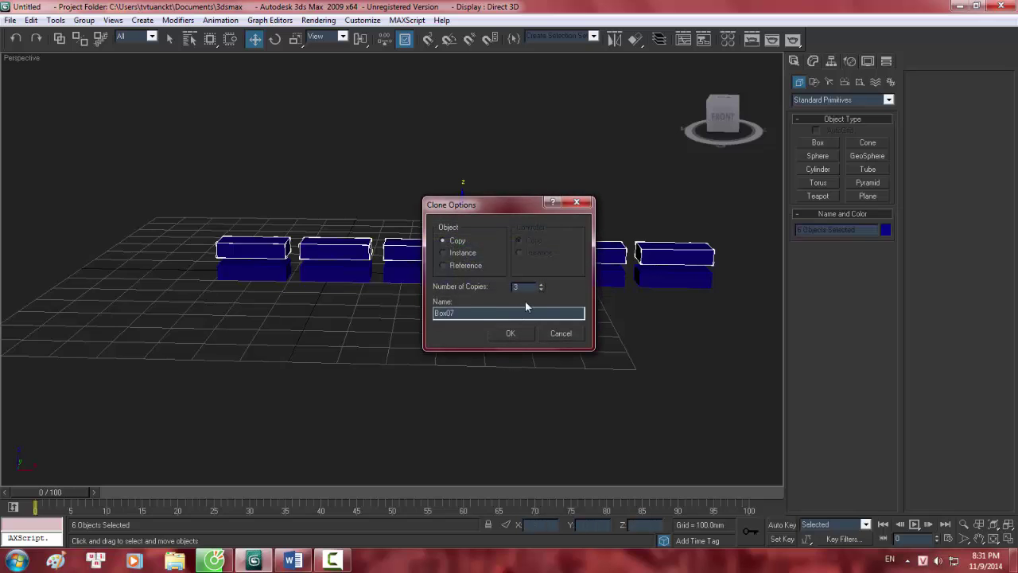
left_click(510, 330)
mouse_move(509, 320)
middle_mouse_down("alt")
mouse_move(509, 285)
mouse_move(491, 276)
middle_mouse_up("alt")
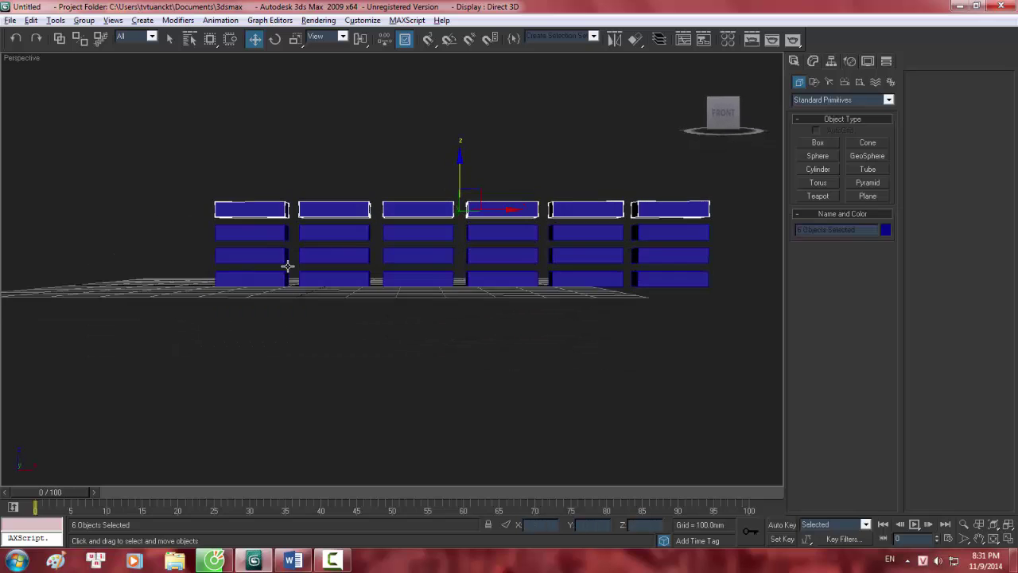
Step: Select the second and fourth rows in the Left view with its grid hidden, and shift them along X in Perspective to stagger the bricks
middle_click_drag(288, 266, 331, 273, "alt")
key("l")
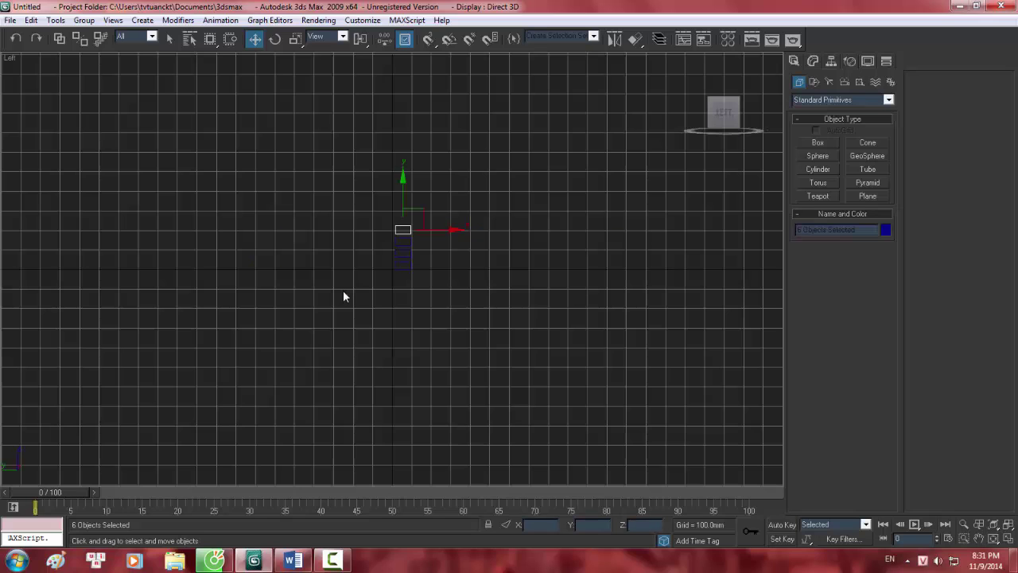
key("g")
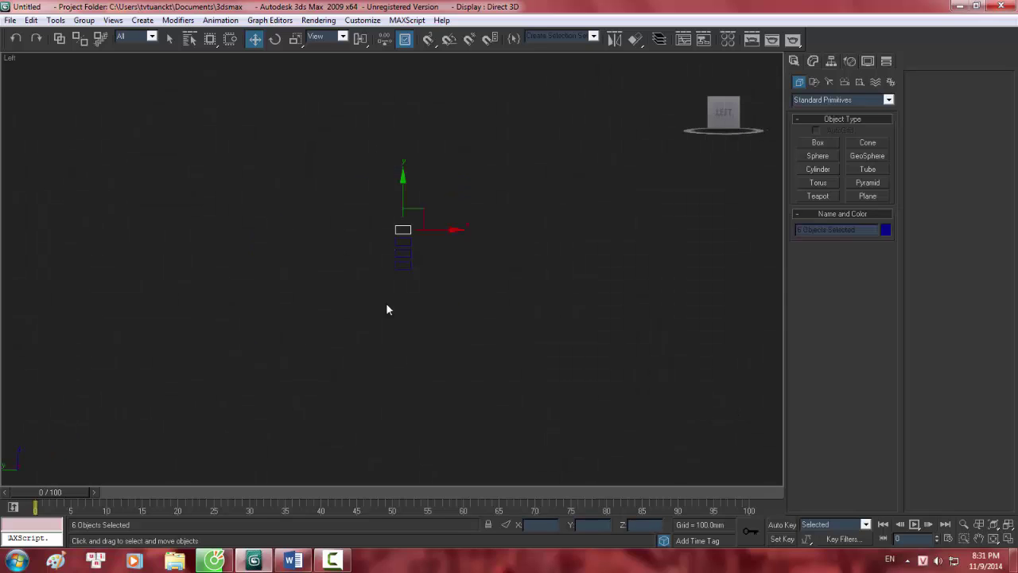
scroll(420, 264, "up", 4)
middle_click_drag(410, 263, 408, 226)
mouse_move(373, 226)
left_mouse_down("ctrl")
mouse_move(487, 270)
mouse_move(387, 197)
left_mouse_up("ctrl")
mouse_move(386, 198)
left_mouse_down("ctrl")
mouse_move(481, 226)
mouse_move(525, 276)
left_mouse_up("ctrl")
key("p")
middle_click_drag(524, 276, 438, 310, "alt")
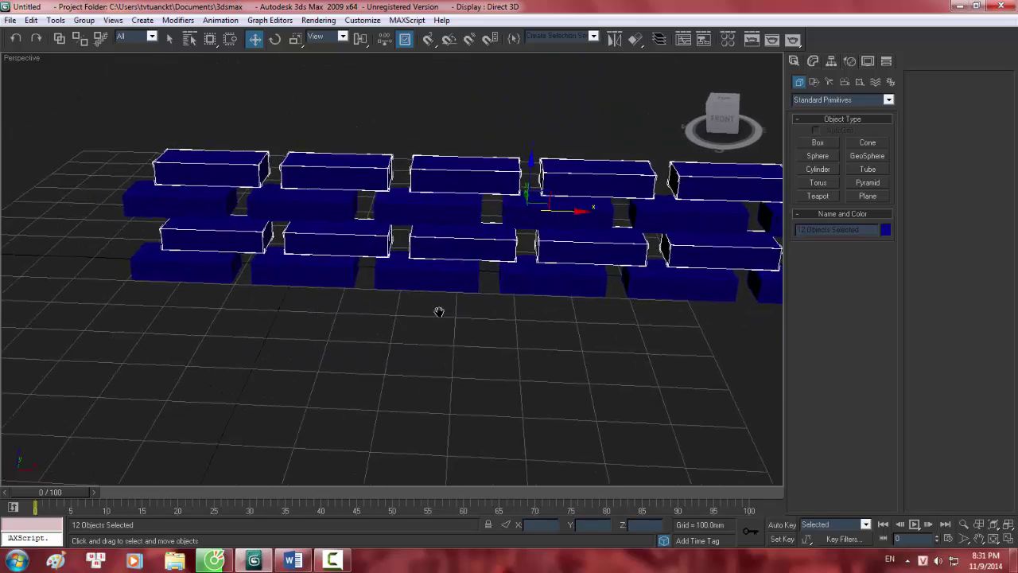
Step: Select every brick except the last one at the far +X end of the uppermost row and delete them
scroll(393, 334, "down", 5)
left_click_drag(665, 405, 158, 122)
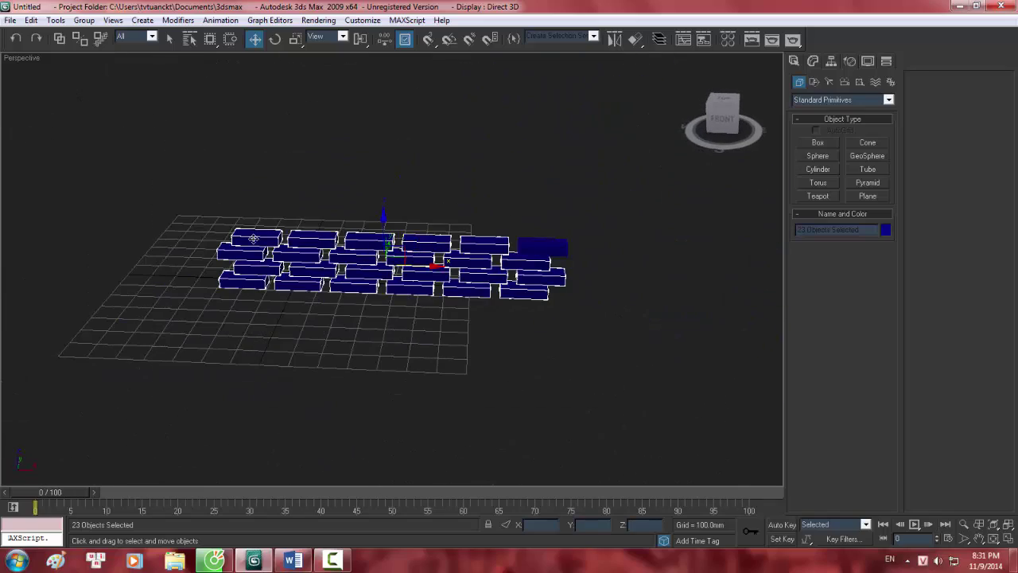
key("Delete")
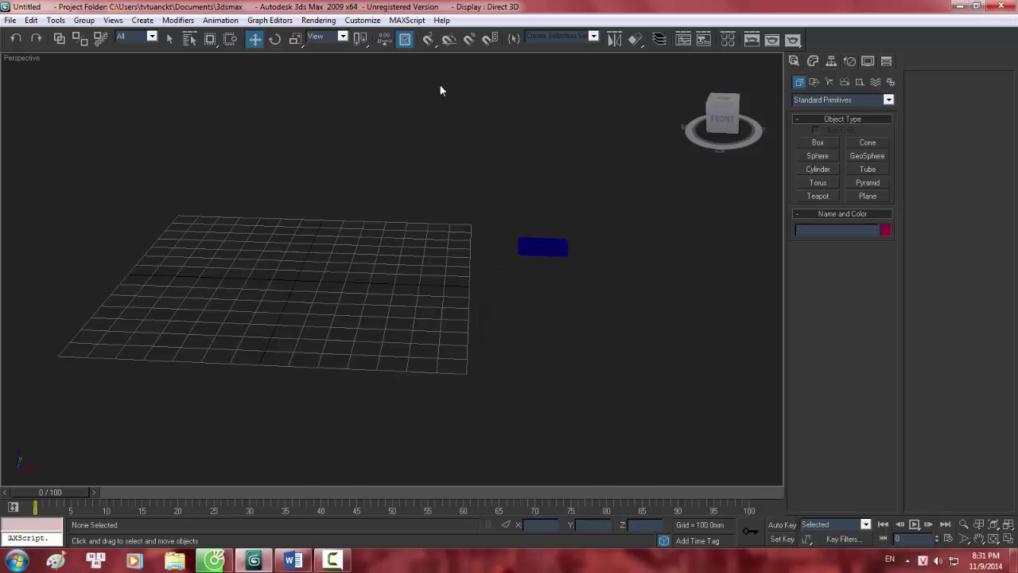
Step: Move the remaining box back along X over the grid, to an X position of about 175 mm
left_click(549, 252)
left_click_drag(598, 253, 363, 253)
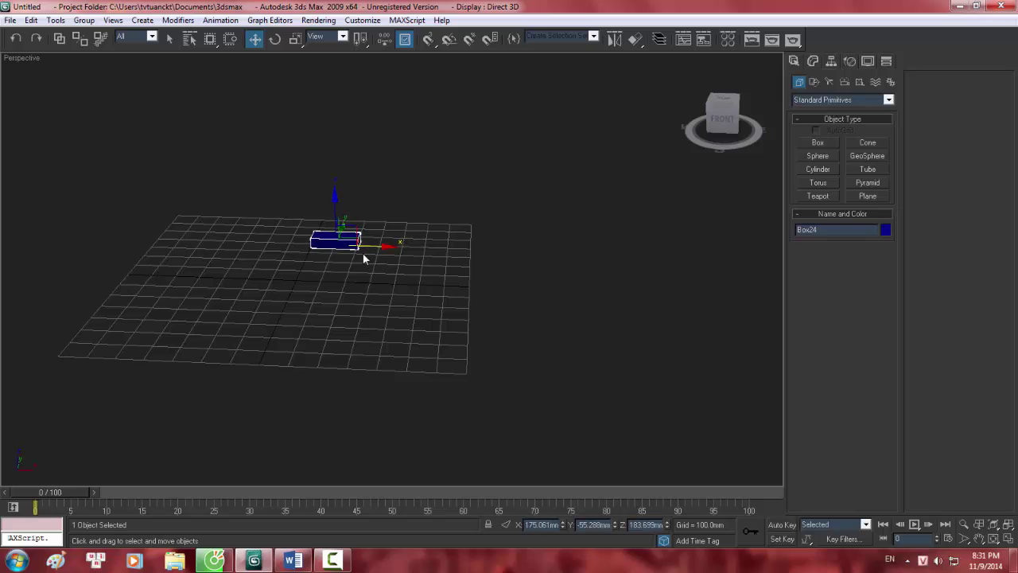
scroll(363, 253, "up", 5)
middle_click_drag(347, 252, 476, 381)
scroll(476, 381, "down", 4)
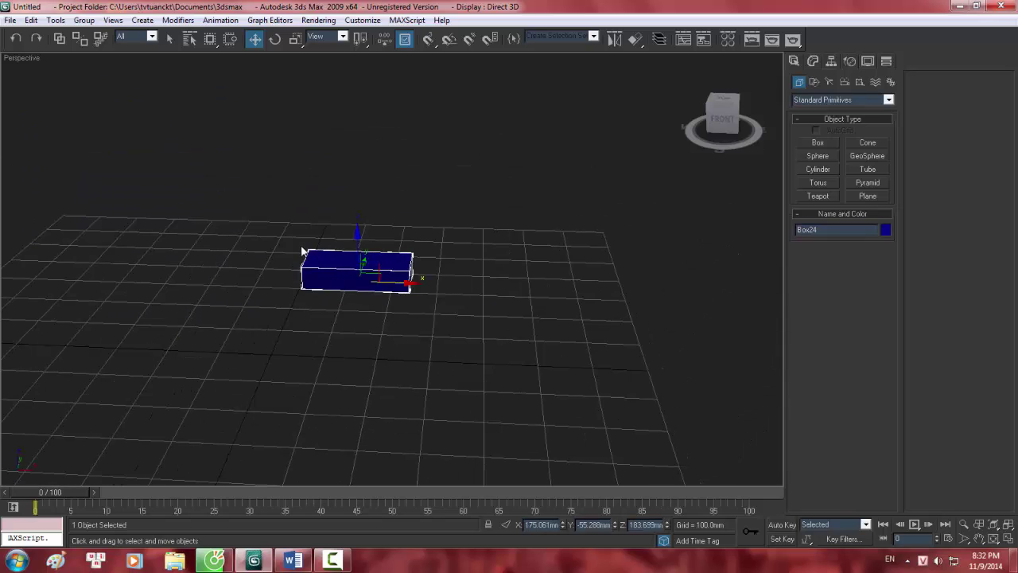
Step: Deselect the box and try to start the Array command with nothing selected
middle_click_drag(398, 312, 390, 337, "alt")
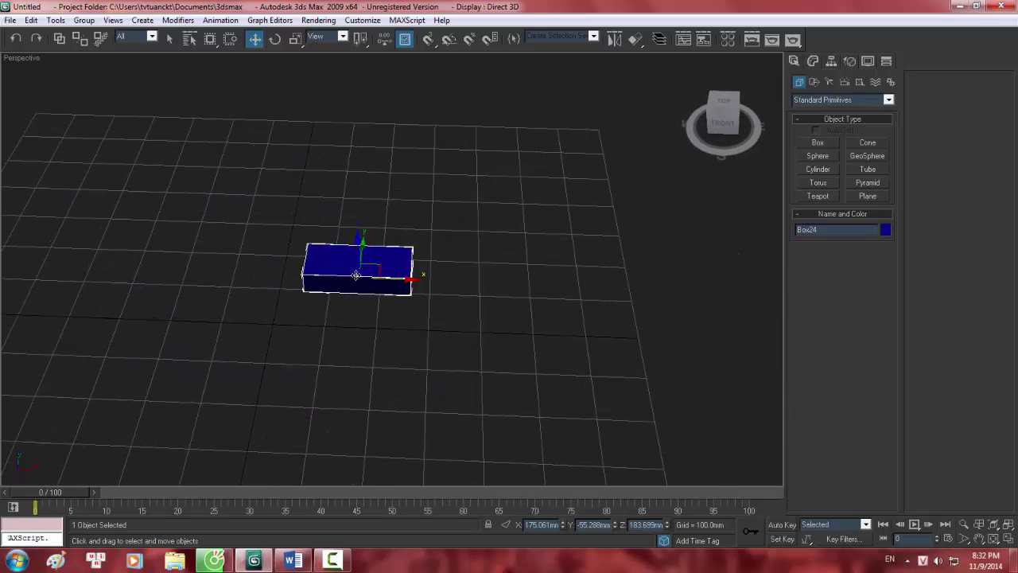
mouse_move(356, 275)
middle_mouse_down("alt")
mouse_move(374, 260)
mouse_move(349, 276)
middle_mouse_up("alt")
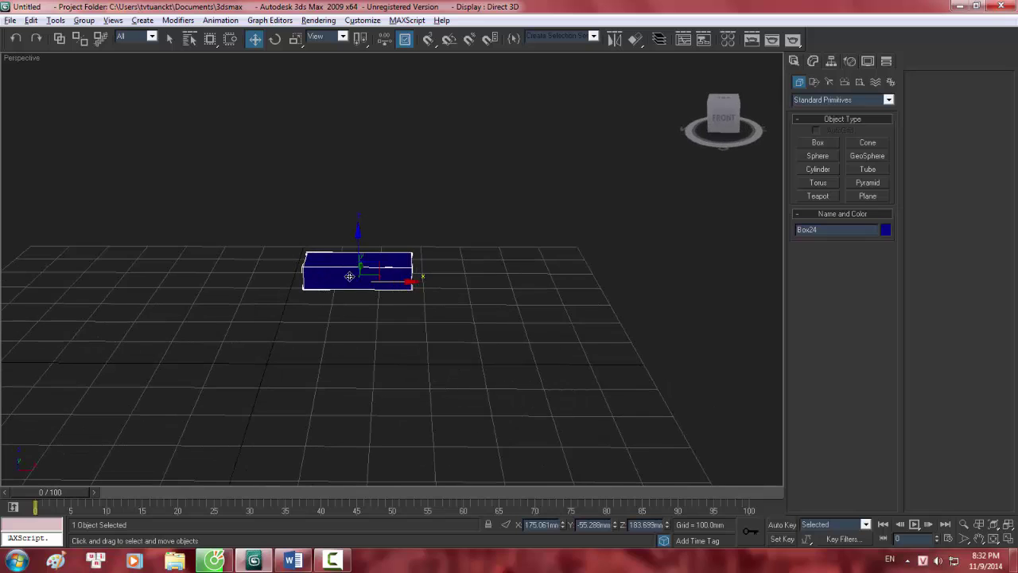
left_click(56, 20)
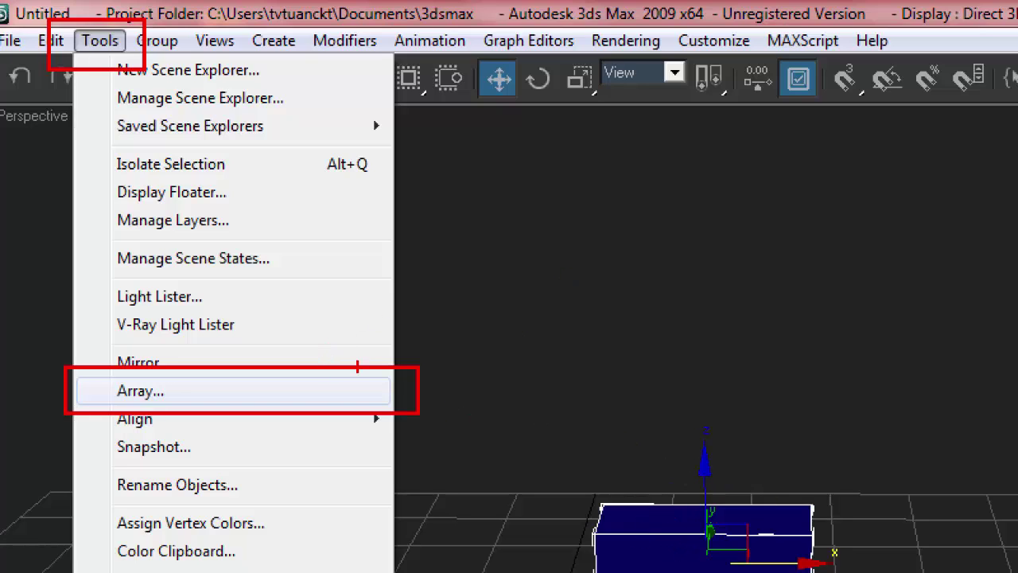
key("Escape")
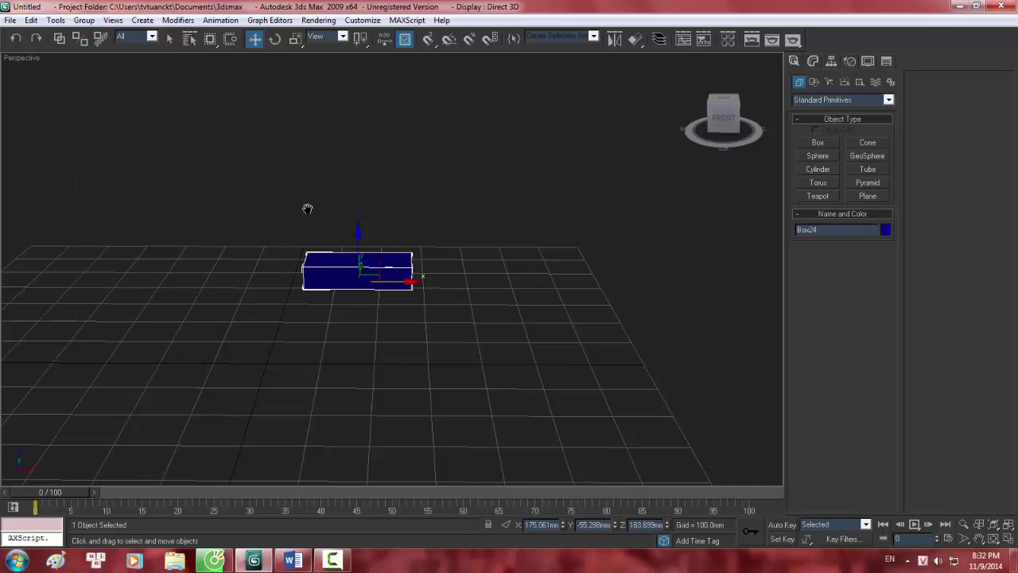
middle_click_drag(308, 209, 335, 211)
left_click(592, 348)
left_click(56, 20)
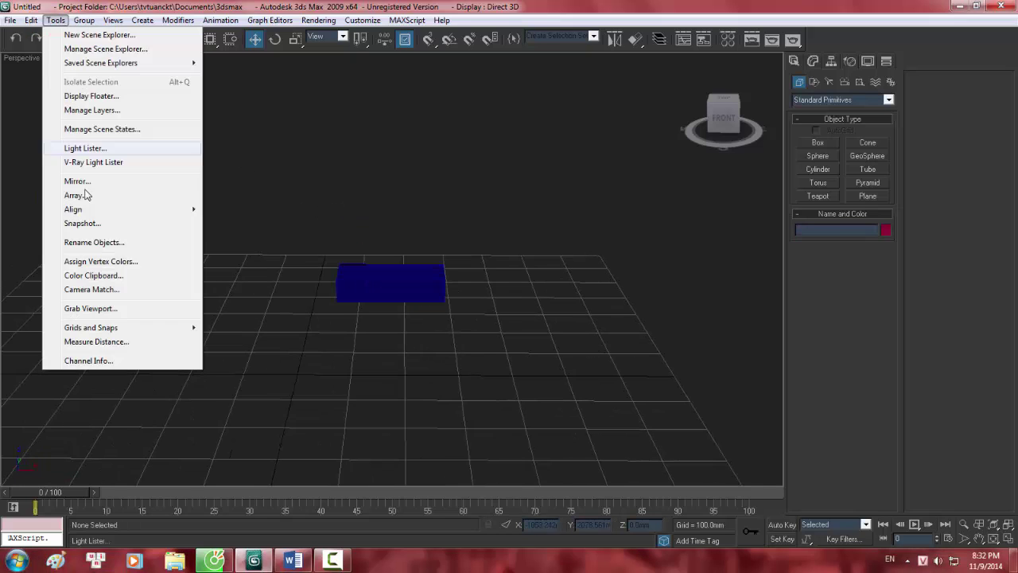
left_click(145, 196)
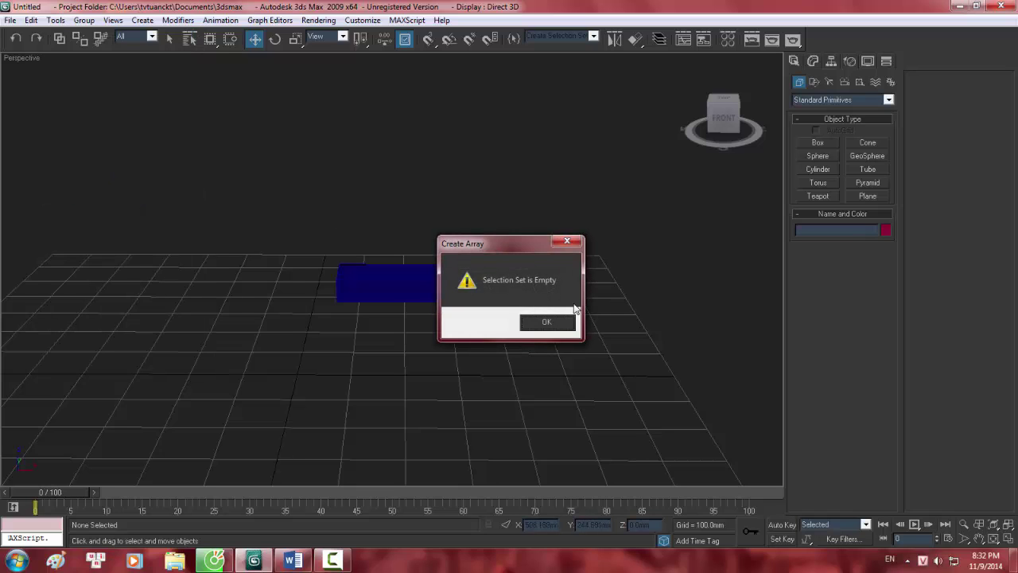
left_click(546, 324)
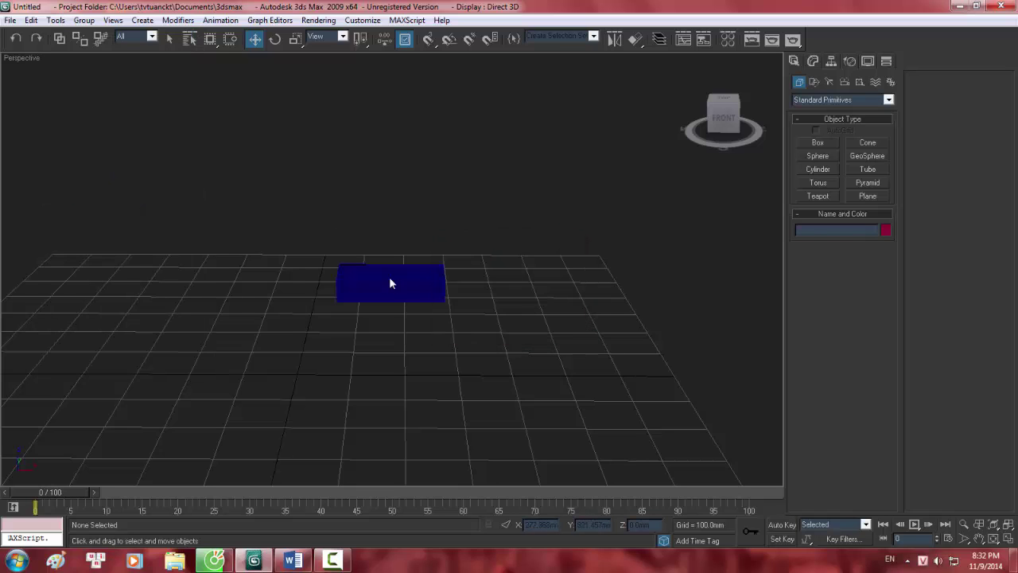
Step: Open the Array settings for the box, choose Copy as the object type, and cancel the array
left_click(402, 276)
key("z")
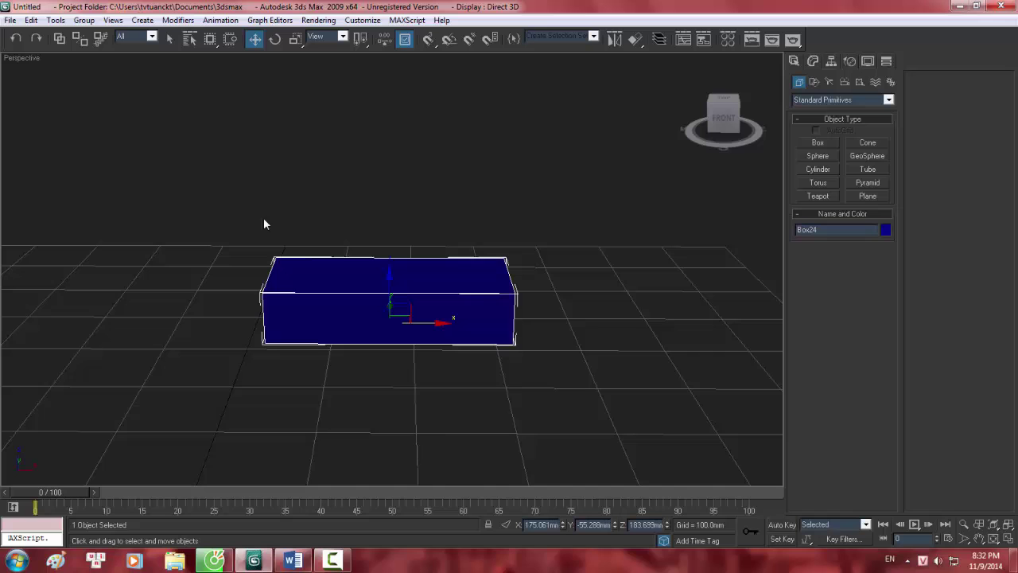
left_click(55, 20)
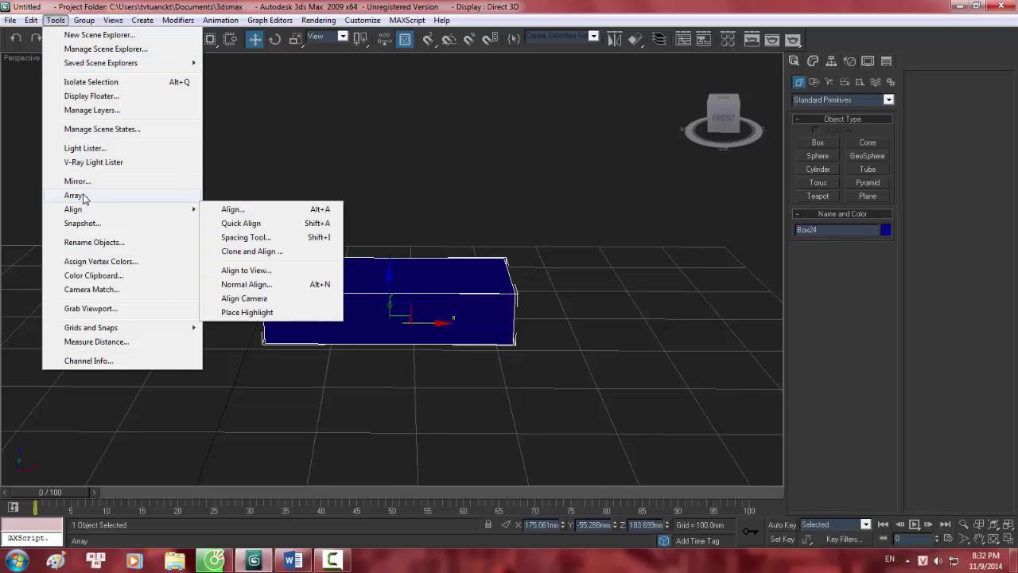
left_click(76, 194)
left_click_drag(560, 161, 781, 82)
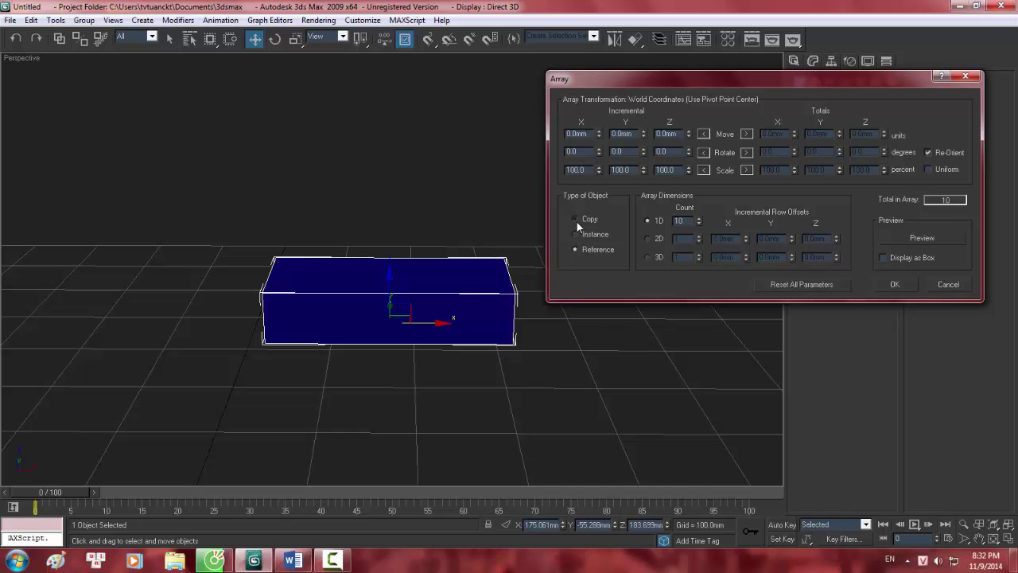
left_click(576, 220)
left_click(937, 284)
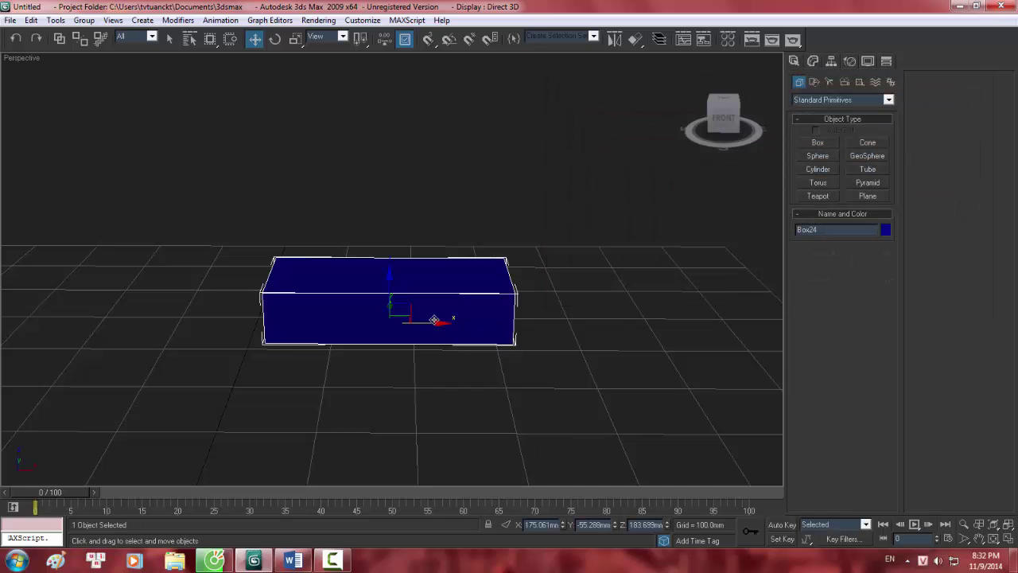
Step: Clone the box along X as one copy, placed at an X position of about 453 mm
left_click_drag(435, 324, 728, 312, "shift")
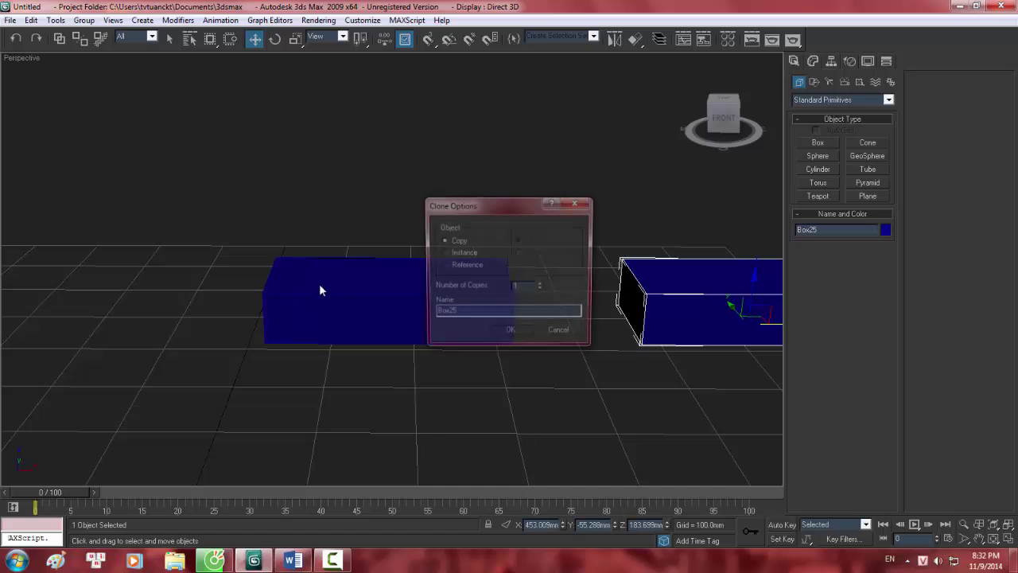
left_click(513, 332)
middle_click_drag(657, 343, 607, 335)
Step: Select the original box and convert it to an Editable Poly
left_click(350, 277)
right_click(383, 282)
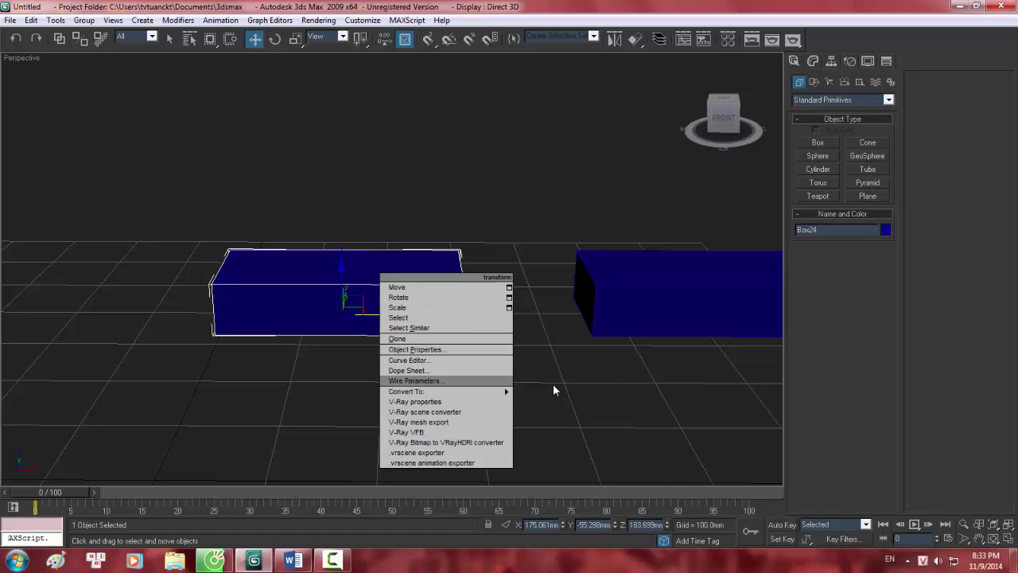
mouse_move(530, 394)
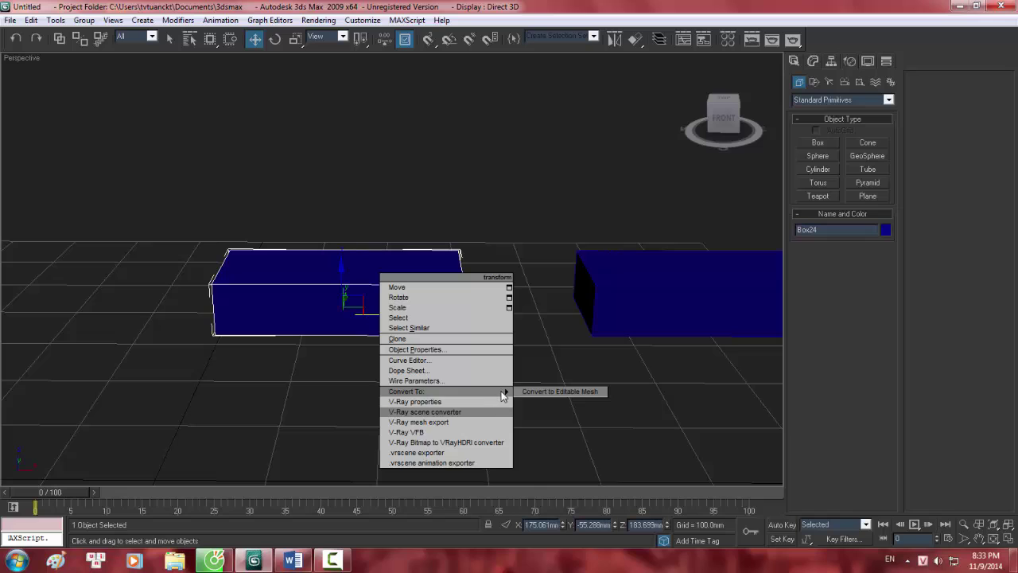
left_click(570, 402)
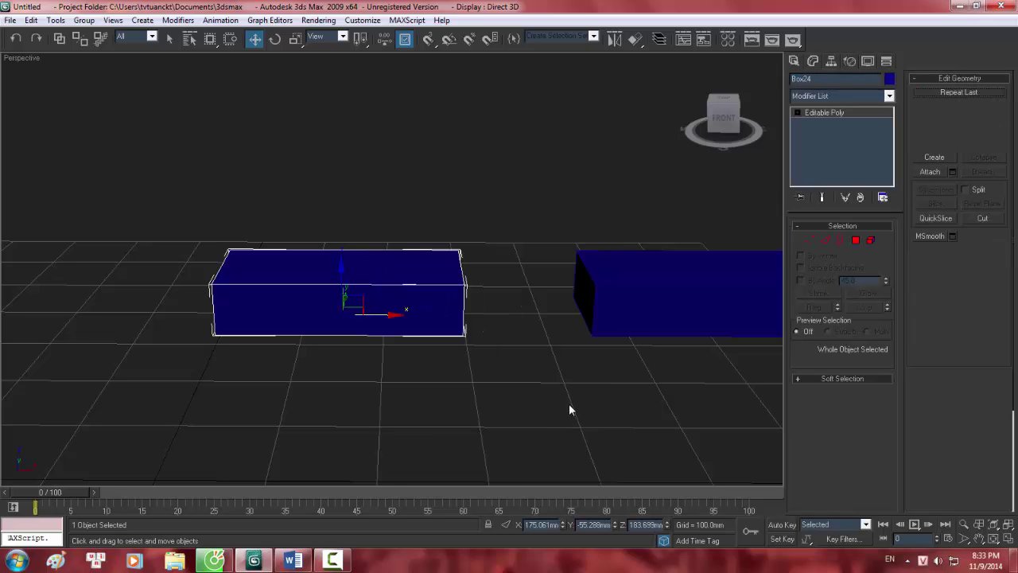
Step: Delete the front polygon of the original box and leave polygon editing
key("4")
left_click(382, 315)
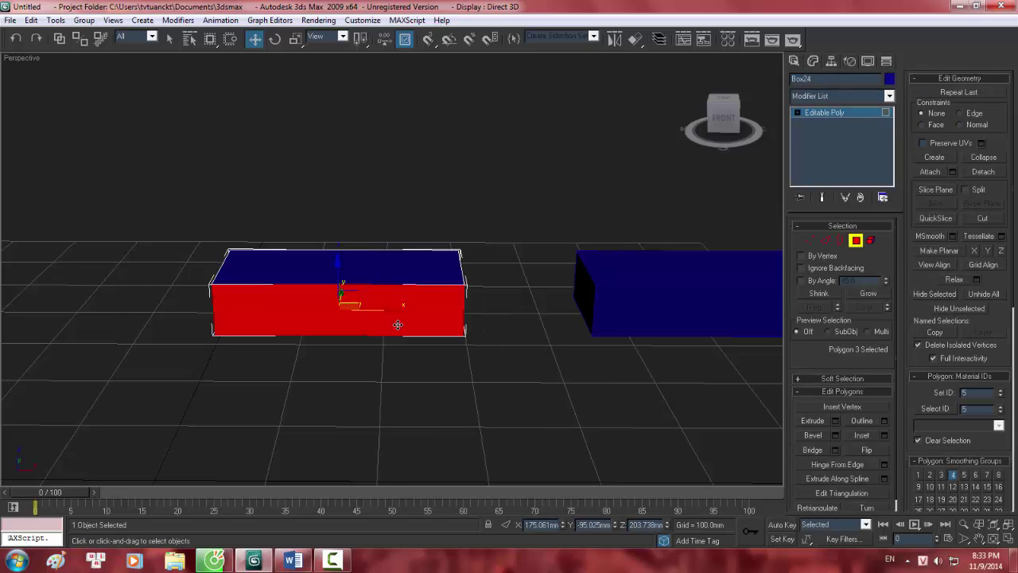
key("Delete")
middle_click_drag(536, 345, 534, 295, "alt")
left_click(855, 240)
left_click(595, 325)
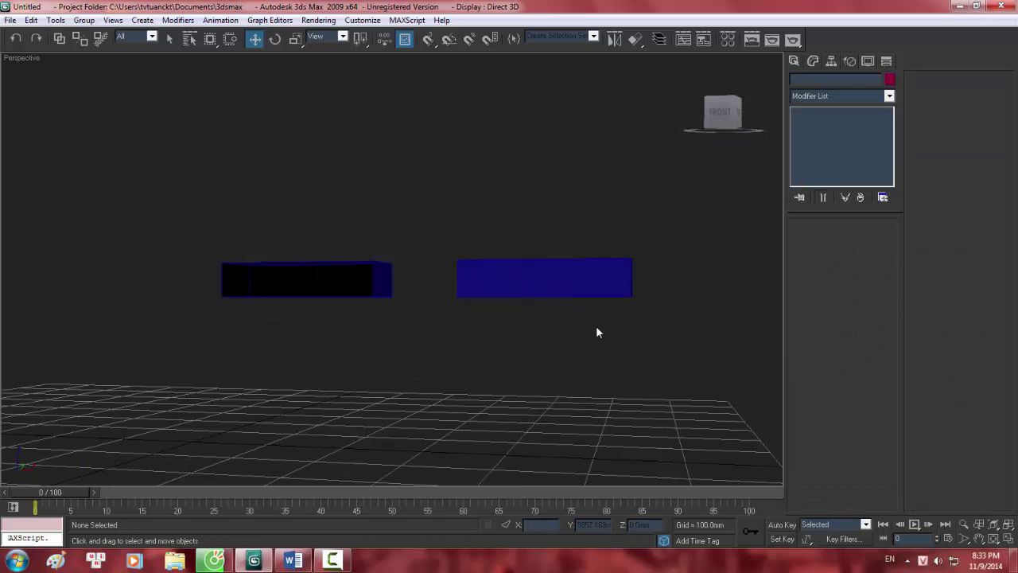
Step: Clone the copied box along X as one instance, placed at an X position of about 685 mm
mouse_move(595, 325)
middle_mouse_down("alt")
mouse_move(477, 335)
mouse_move(578, 327)
mouse_move(482, 296)
middle_mouse_up("alt")
left_click(578, 327)
left_click(470, 326)
left_click(597, 325)
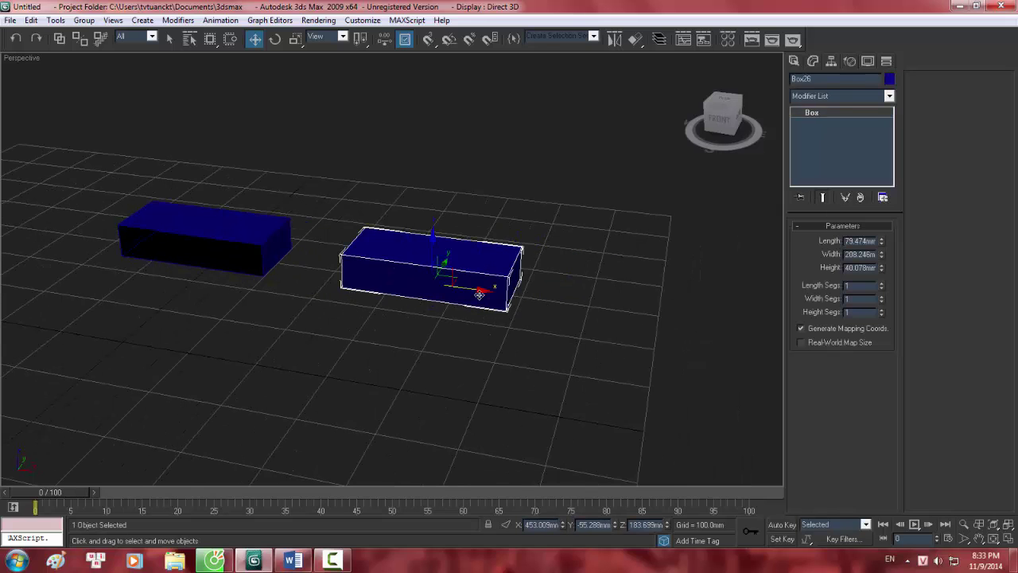
mouse_move(481, 296)
left_mouse_down("shift")
mouse_move(689, 341)
mouse_move(704, 320)
left_mouse_up("shift")
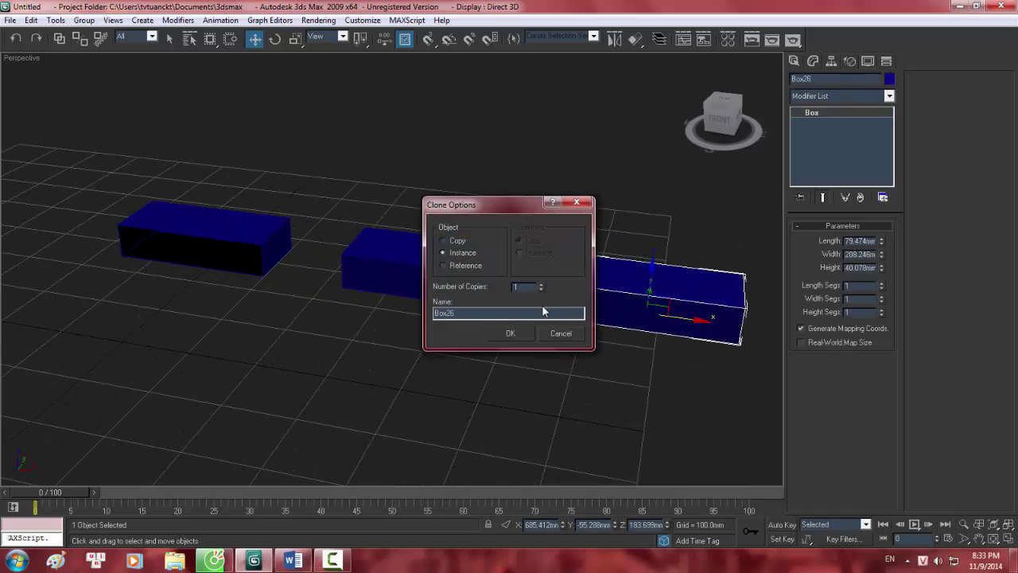
left_click(525, 333)
middle_click_drag(613, 310, 601, 298)
Step: Select the middle box of the three and convert it to an Editable Poly
left_click(461, 248)
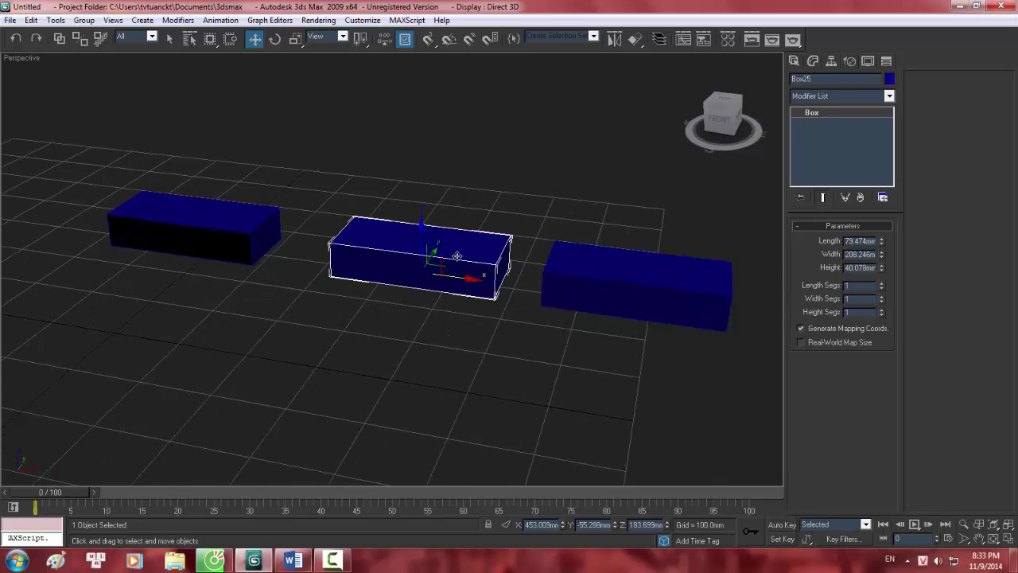
right_click(438, 268)
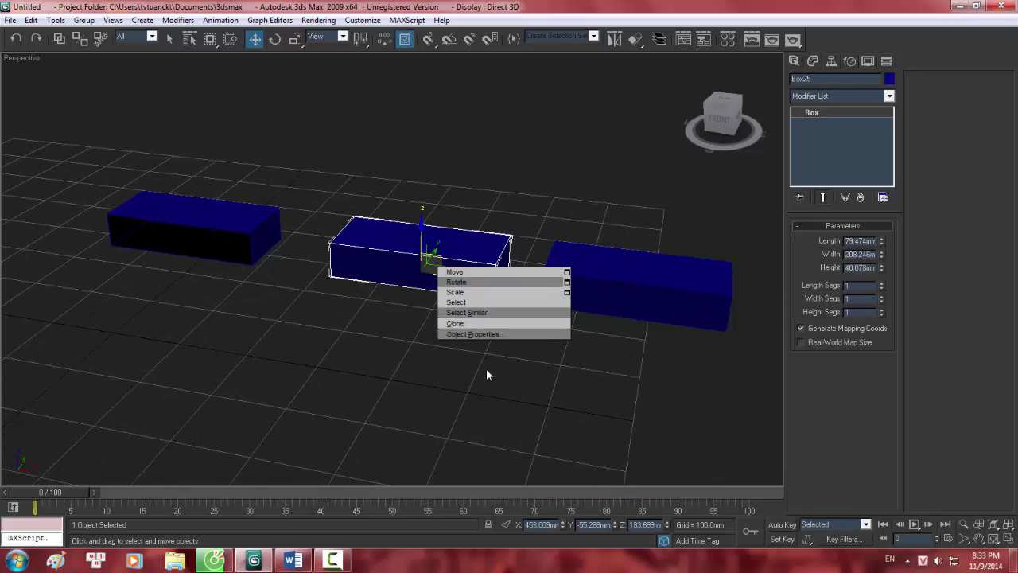
mouse_move(500, 374)
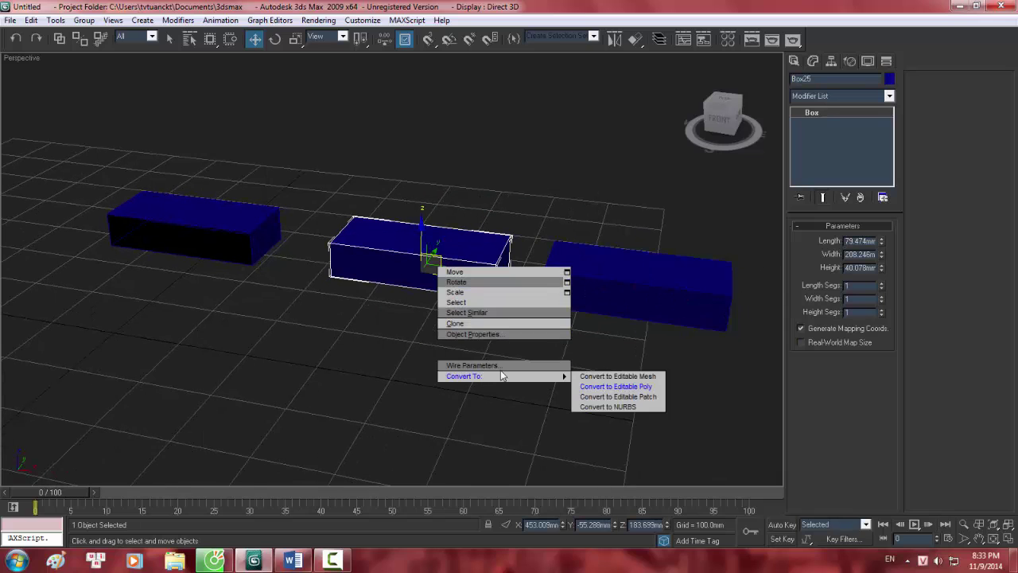
left_click(616, 388)
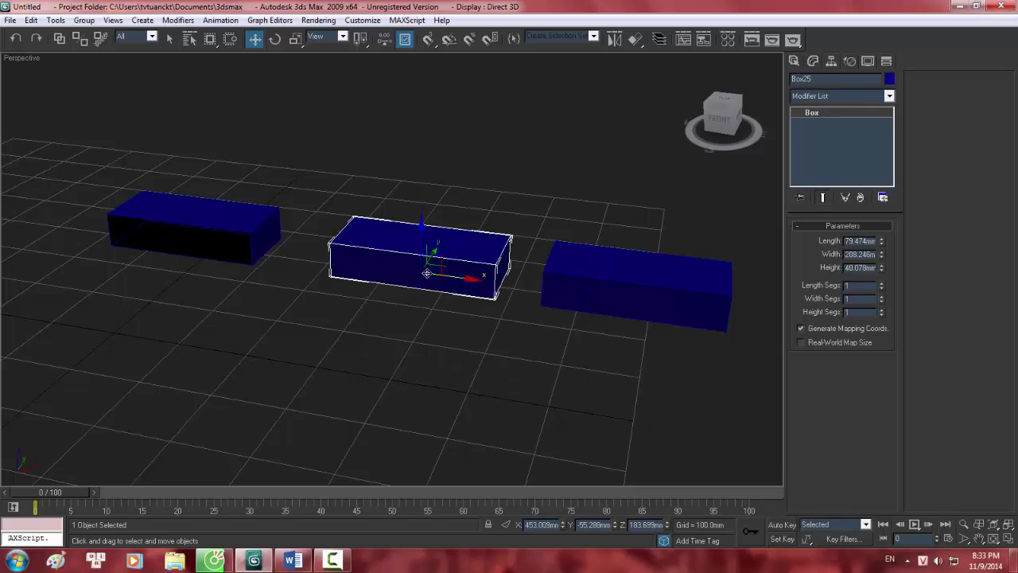
scroll(510, 336, "up", 2)
left_click(489, 344)
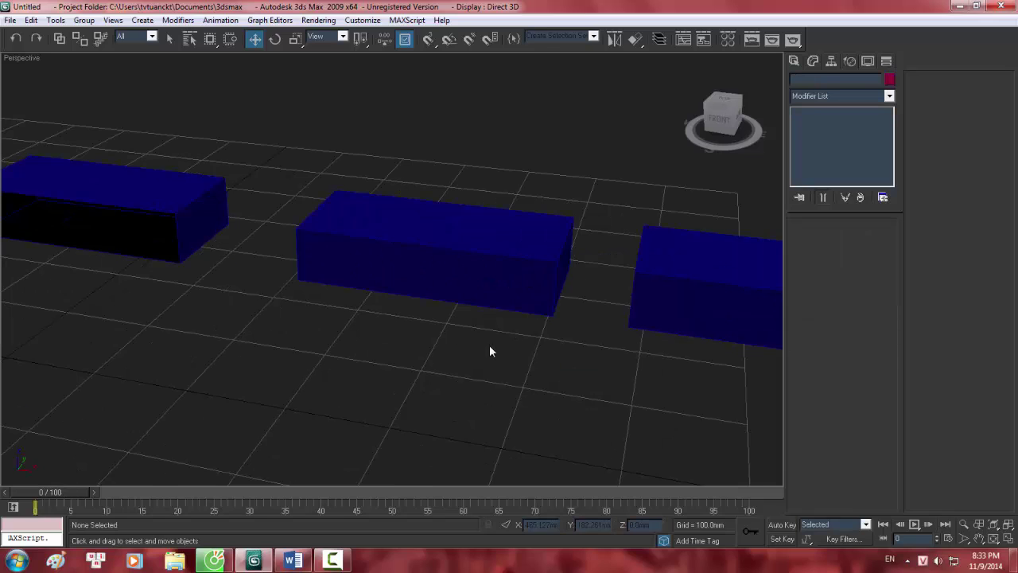
left_click(415, 270)
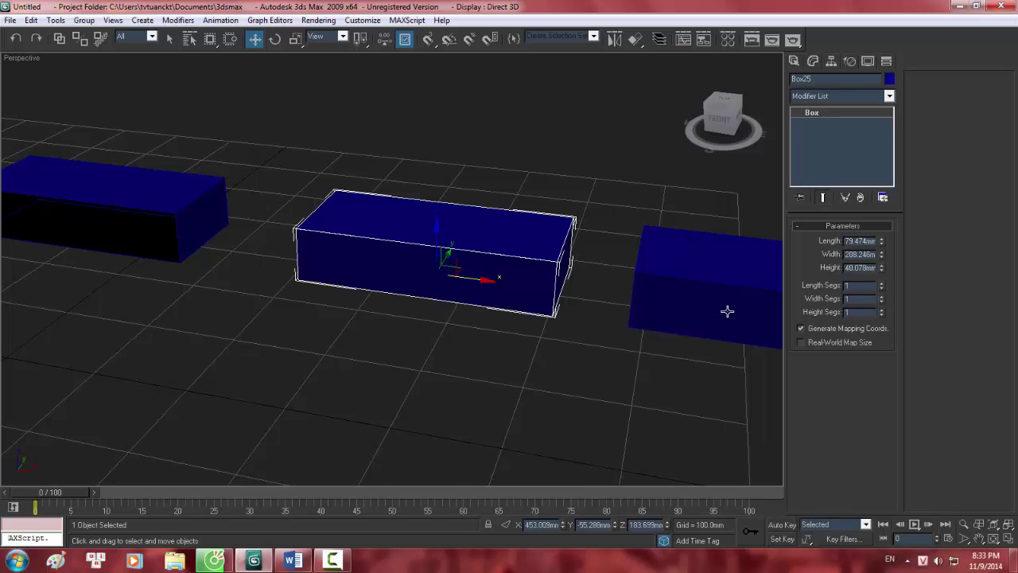
right_click(541, 326)
mouse_move(576, 404)
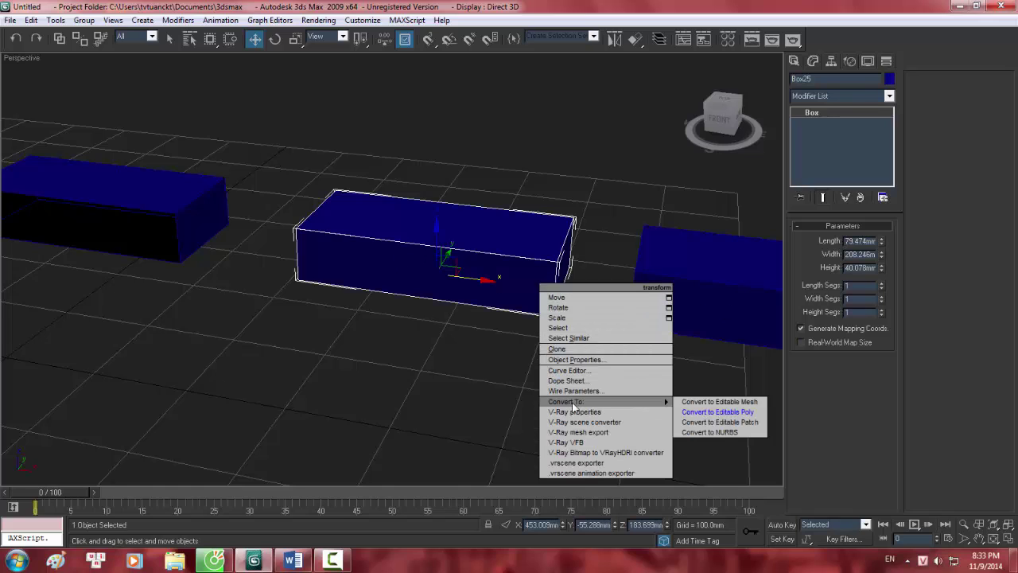
left_click(700, 412)
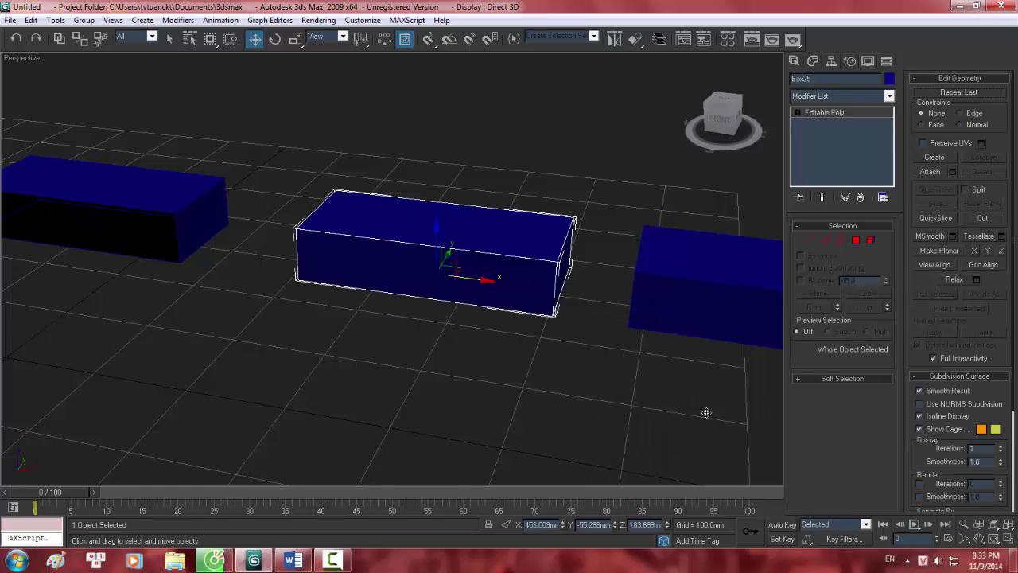
Step: Delete the front polygon of the middle box, leave polygon editing and deselect the box
left_click(855, 240)
left_click(464, 270)
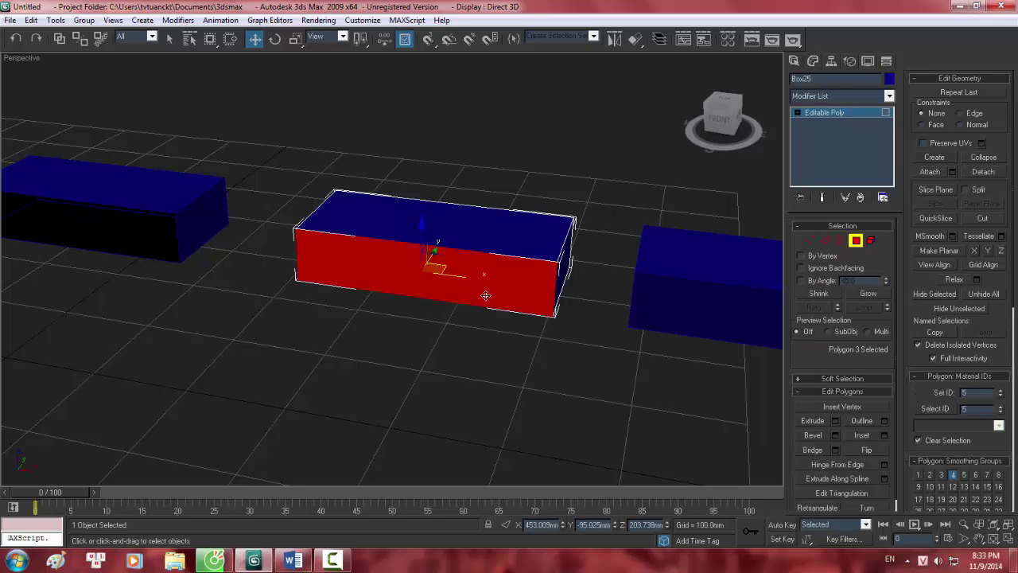
key("Delete")
key("End")
scroll(380, 422, "down", 5)
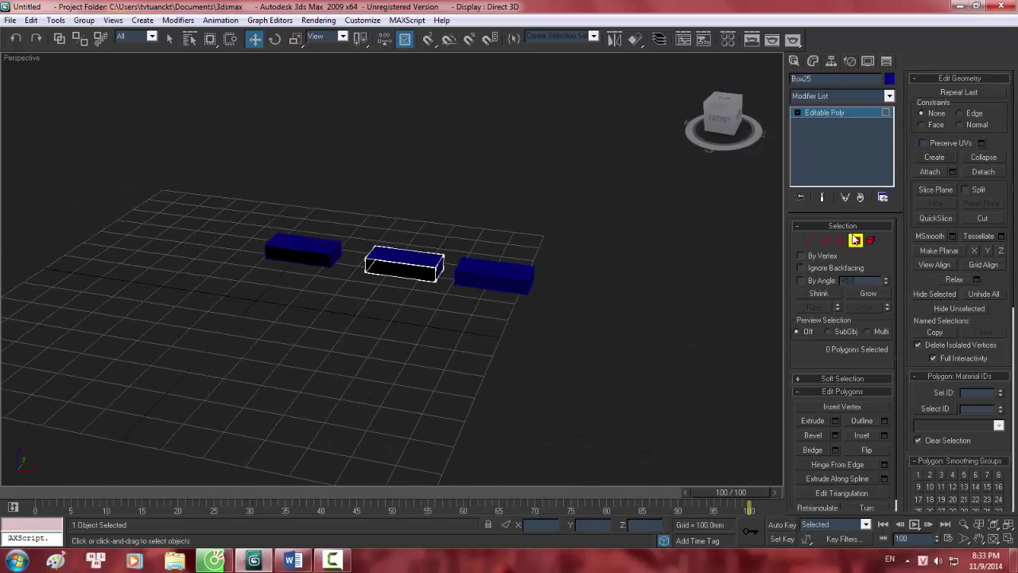
left_click(855, 240)
left_click(627, 333)
Step: Select all three boxes together in the Perspective view
scroll(562, 316, "up", 5)
middle_click_drag(562, 316, 448, 268, "alt")
scroll(546, 345, "down", 8)
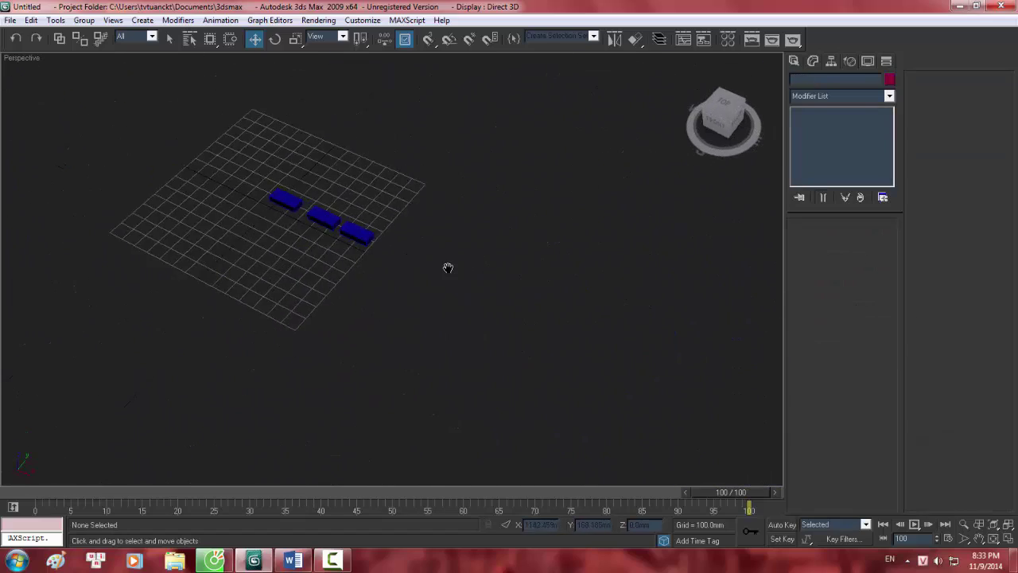
scroll(310, 210, "up", 5)
middle_click_drag(309, 210, 549, 317)
left_click_drag(623, 371, 278, 135)
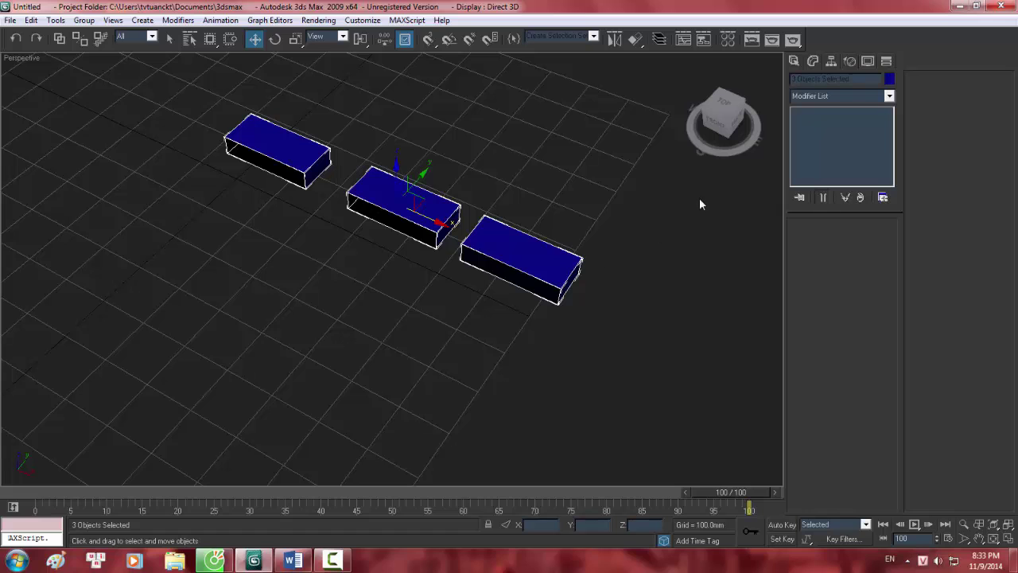
Step: Undo the selections, polygon deletions, Editable Poly conversions and both clones to leave only the original box
key("ctrl+z")
key("ctrl+z")
key("ctrl+z")
key("ctrl+z")
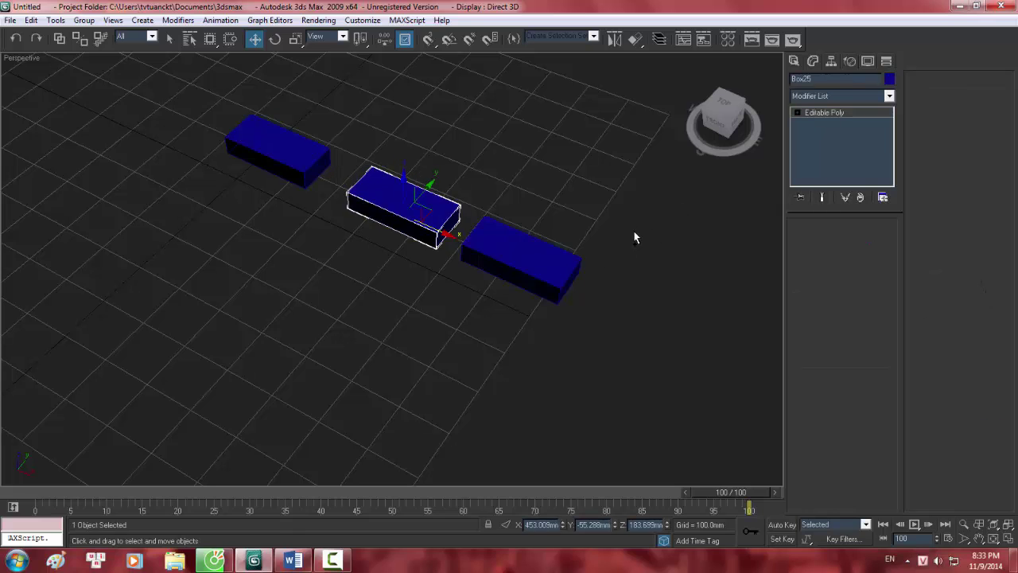
key("ctrl+z")
key("ctrl+z")
key("ctrl+z")
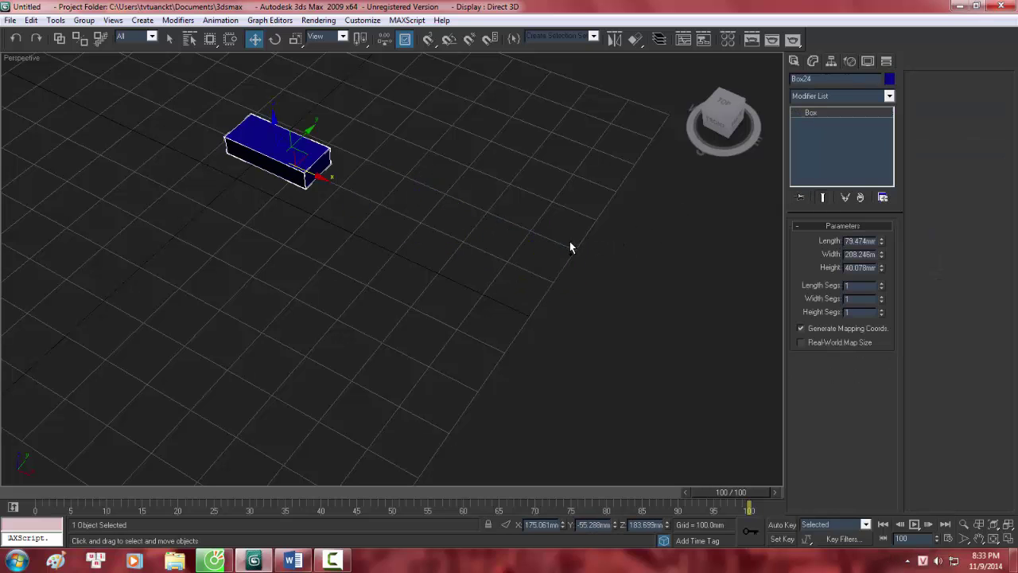
Step: Open the Array tool for the selected box and turn on the array preview
middle_click_drag(483, 234, 581, 299)
scroll(507, 267, "up", 5)
middle_click_drag(509, 268, 554, 247, "alt")
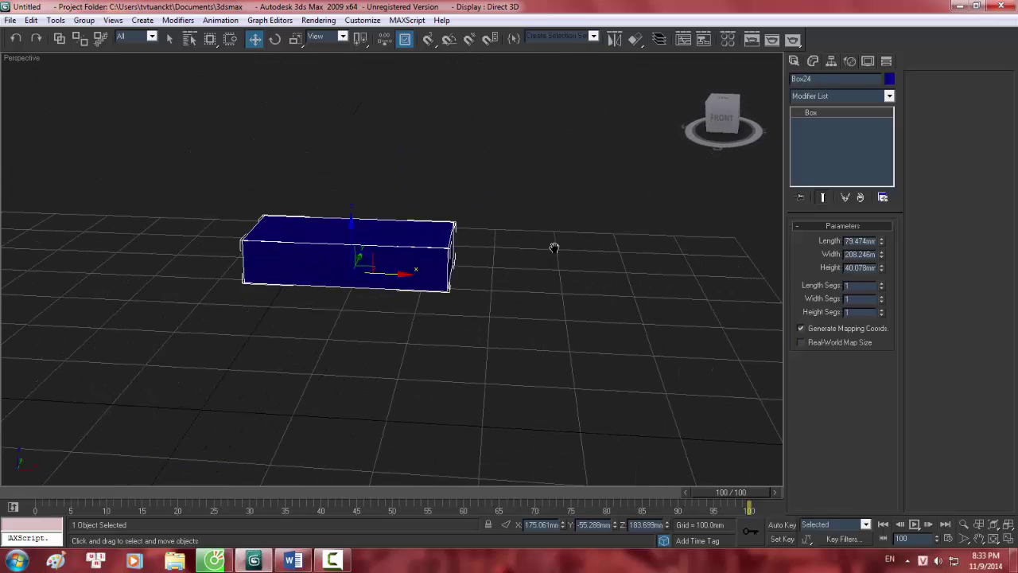
left_click(55, 20)
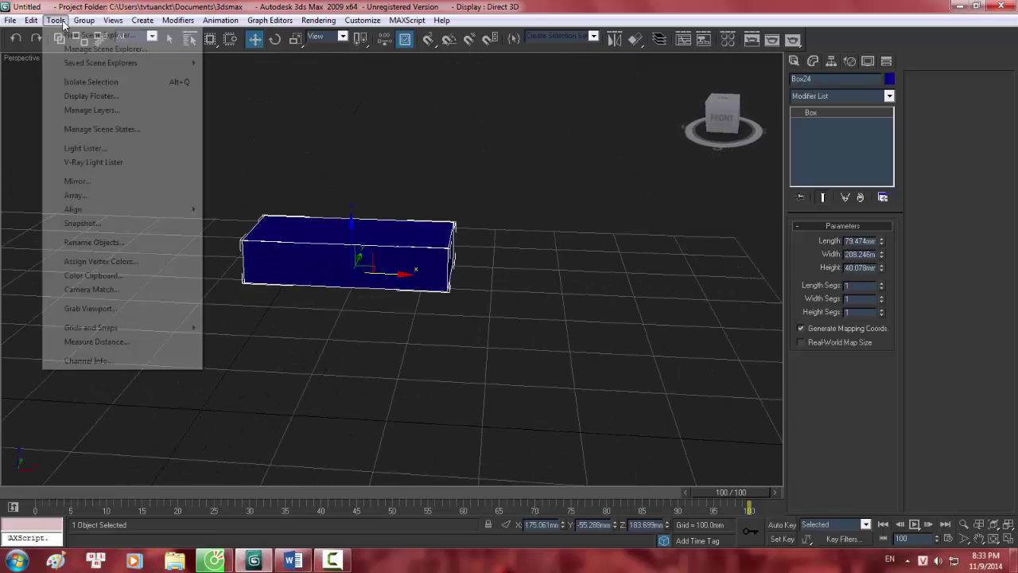
left_click(76, 194)
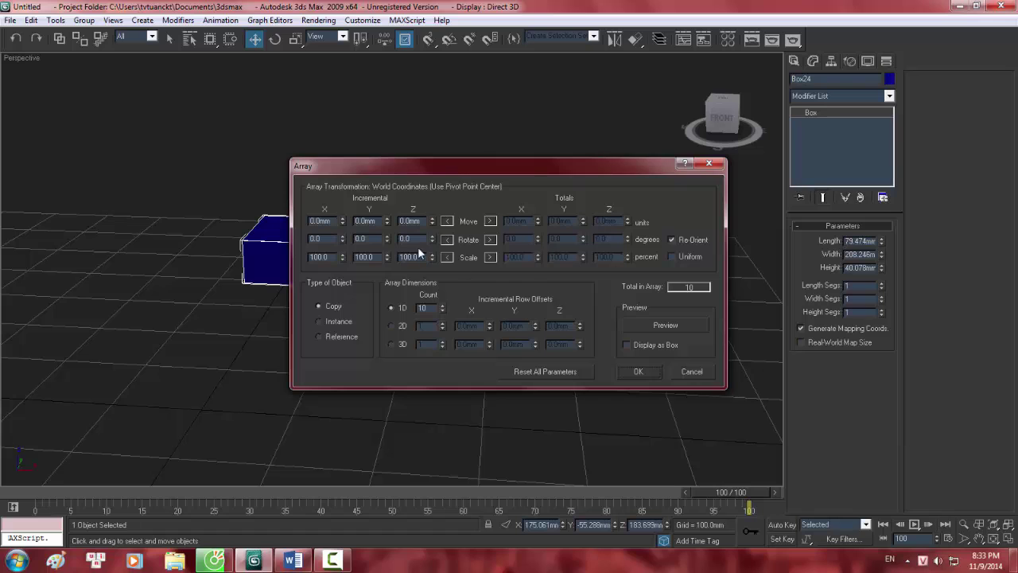
left_click_drag(466, 169, 706, 117)
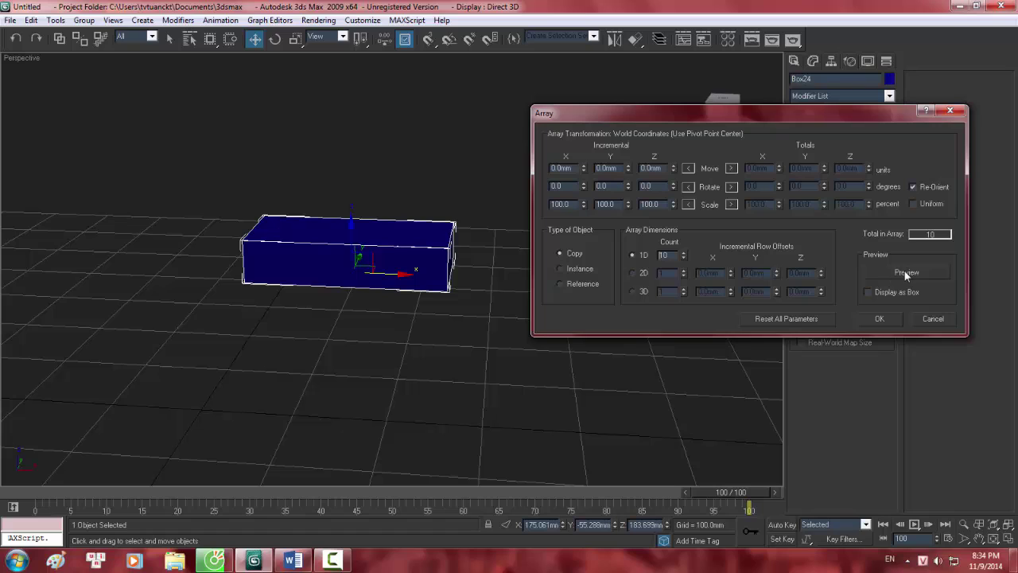
left_click(906, 271)
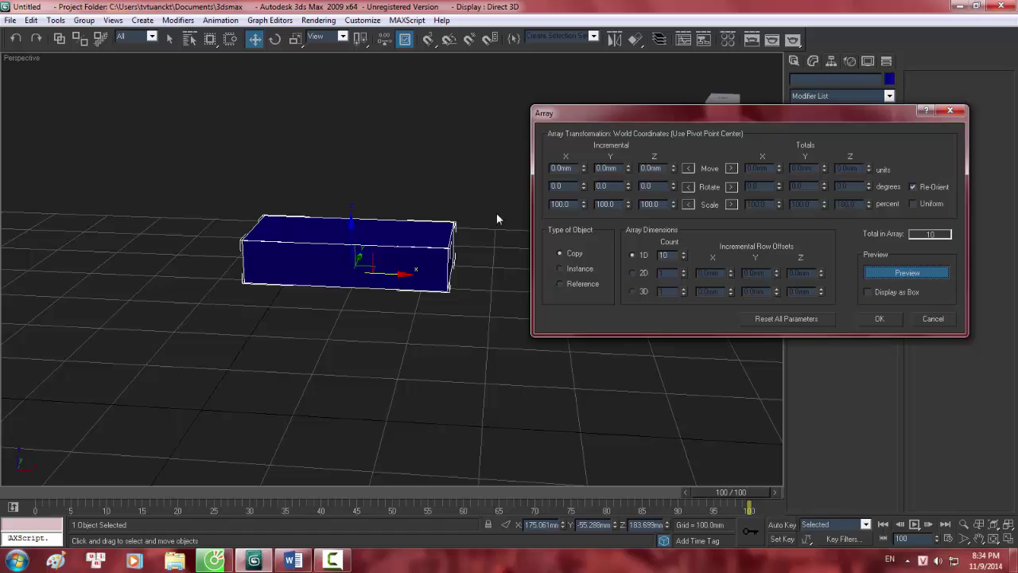
Step: Try a 1D array of 10 copies with a 210 mm incremental X move, and cancel the array
double_click(572, 168)
type("10")
key("Return")
left_click_drag(583, 164, 589, 151)
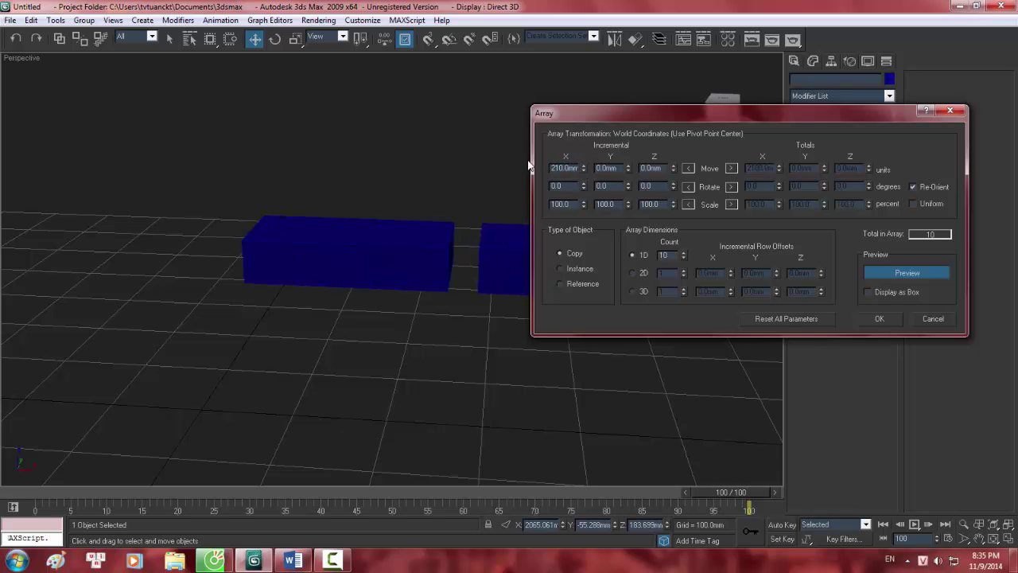
left_click_drag(685, 112, 783, 158)
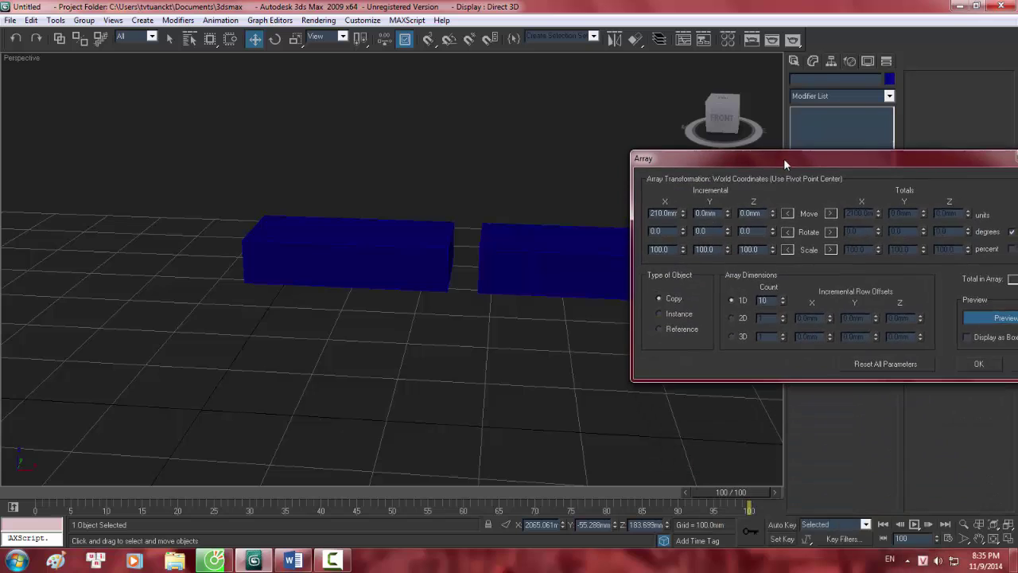
left_click_drag(854, 174, 713, 131)
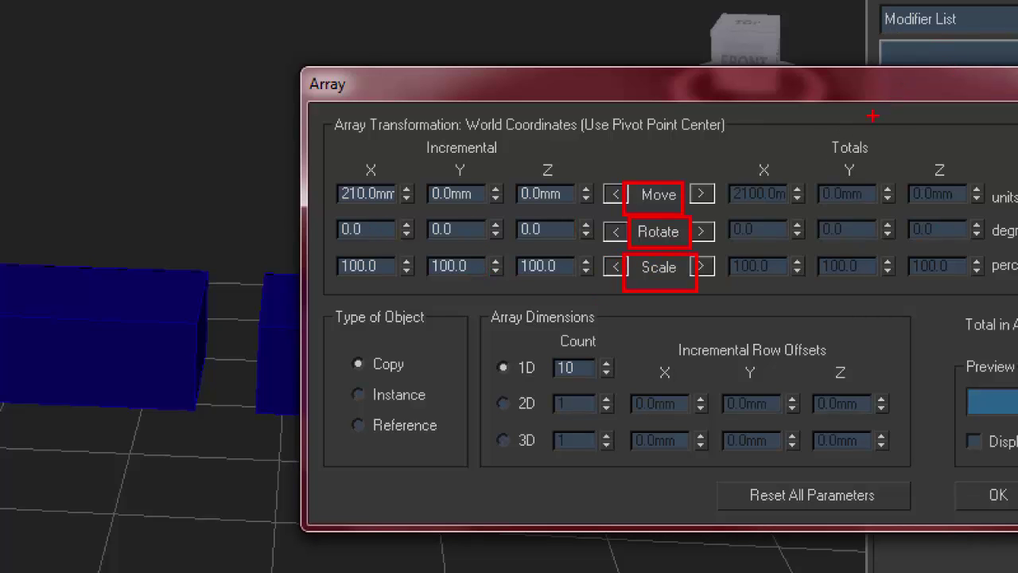
key("Escape")
key("Escape")
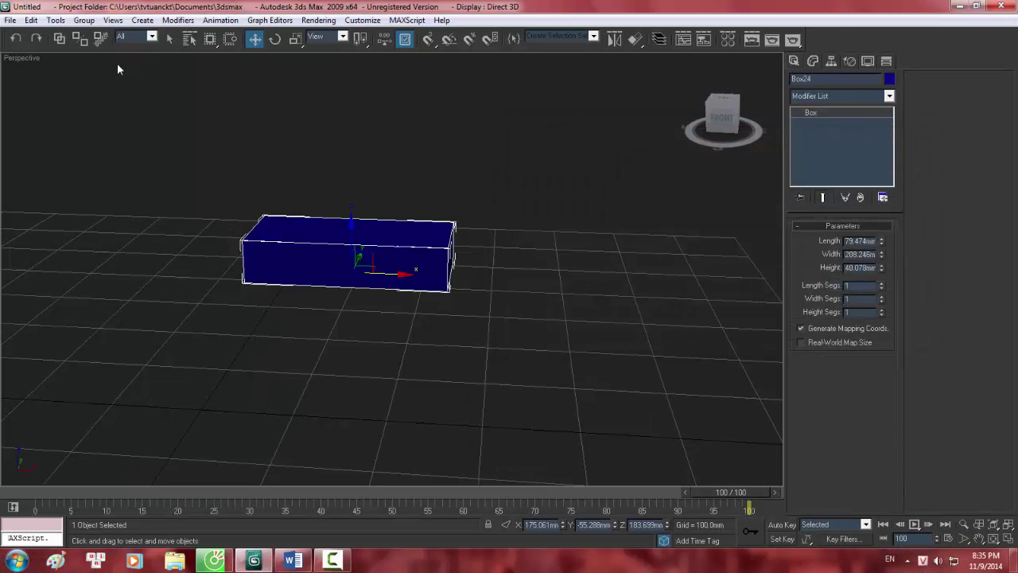
Step: Start a new previewed array of the box with an incremental X move of 240 mm
left_click(56, 20)
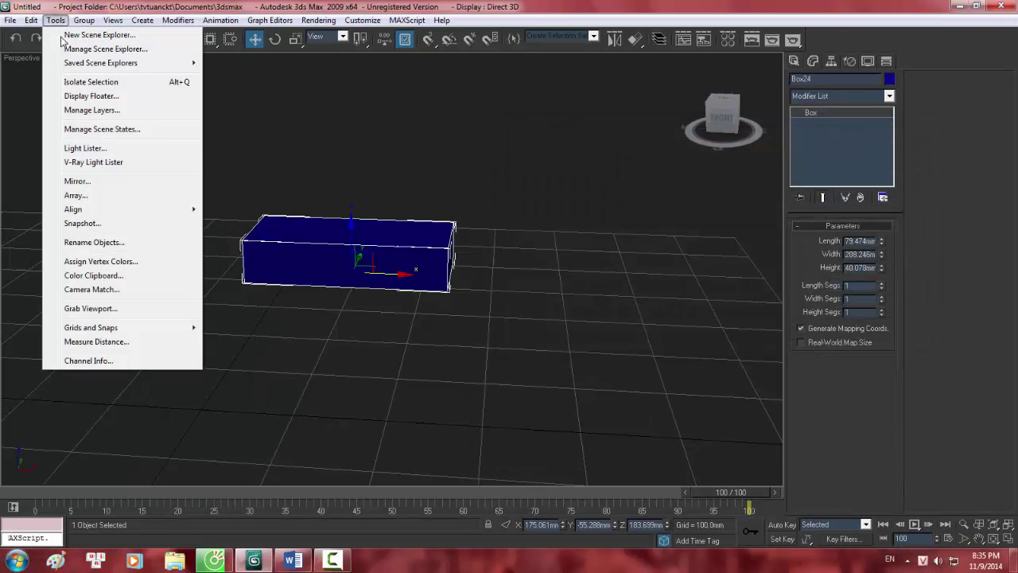
left_click(88, 195)
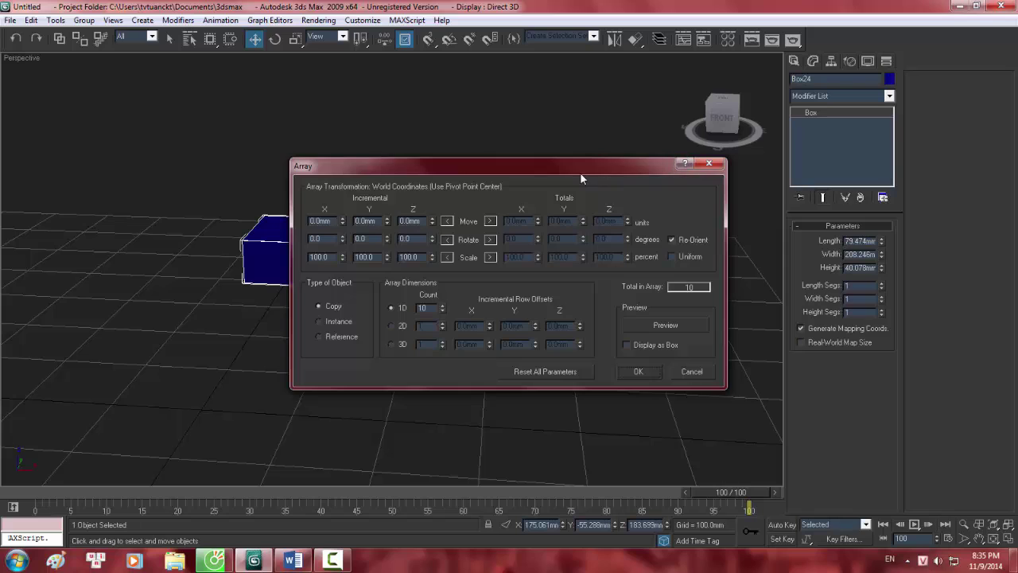
left_click_drag(580, 174, 804, 131)
left_click(849, 278)
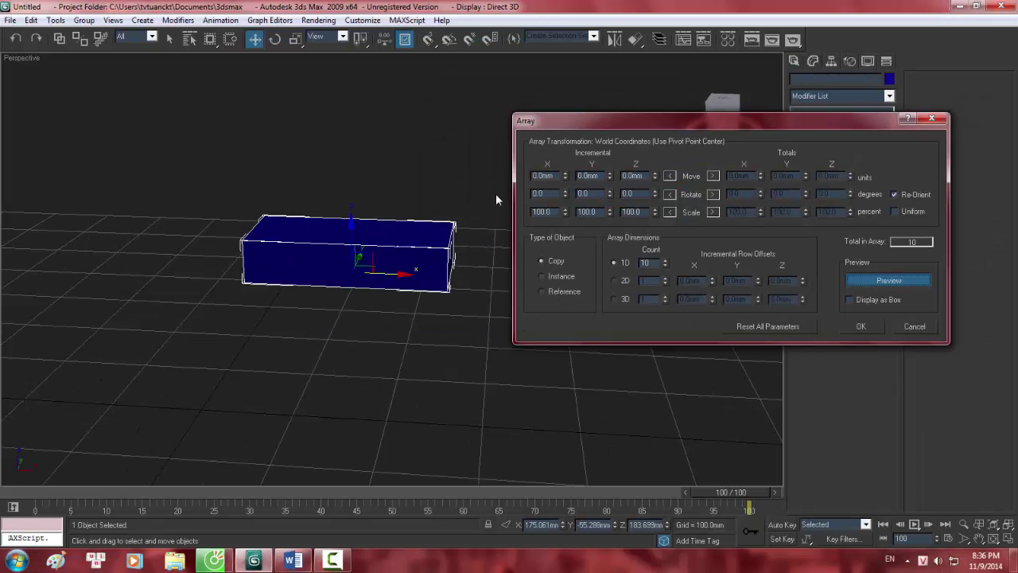
left_click_drag(614, 114, 774, 153)
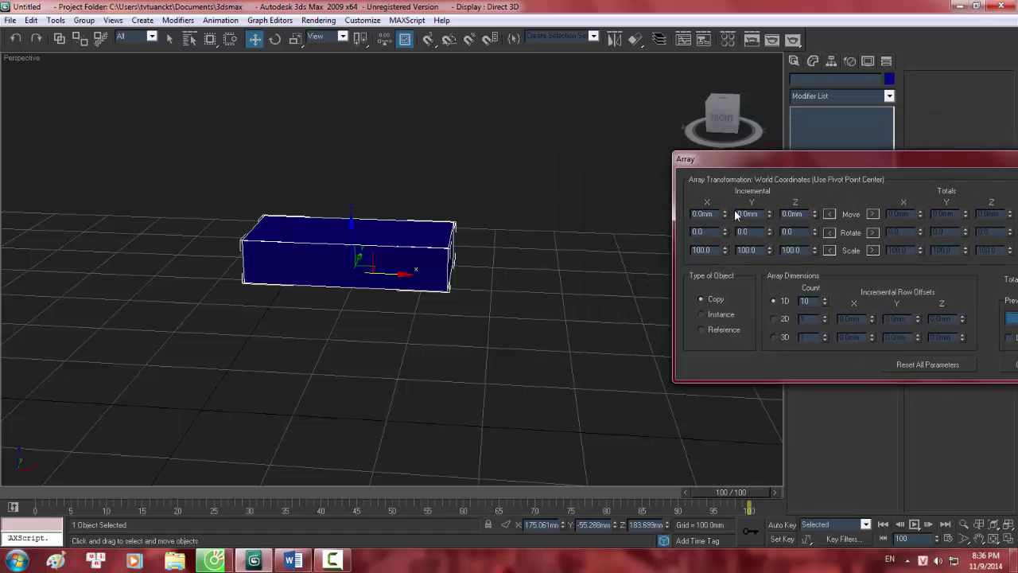
left_click_drag(725, 212, 730, 196)
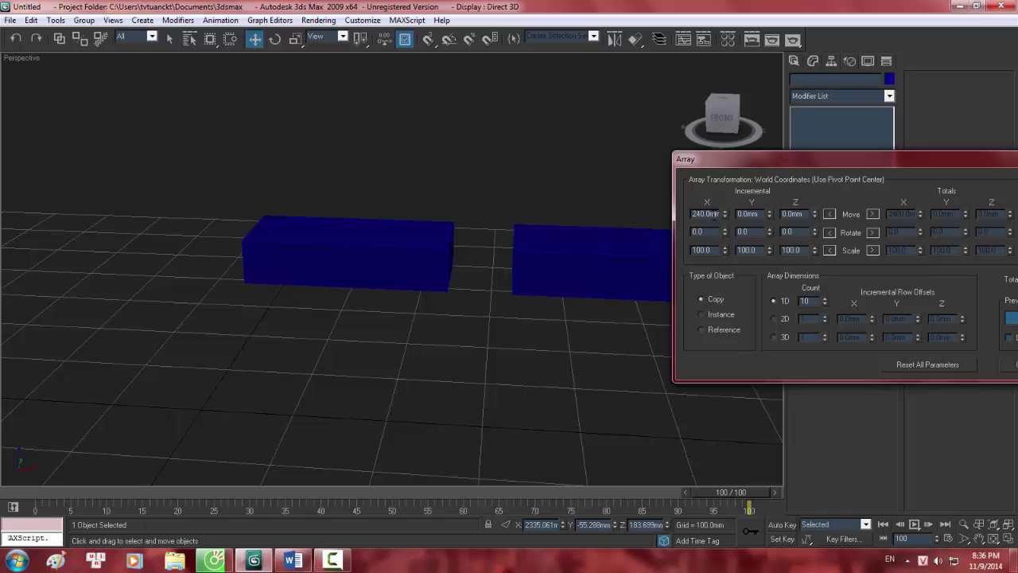
Step: Reset the incremental X move to 0, try offsetting the copies along the other axes, and cancel the array
double_click(713, 213)
type("0")
left_click_drag(767, 212, 819, 207)
left_click_drag(868, 159, 636, 156)
left_click(840, 345)
left_click(840, 359)
Step: Open the Array tool for the box again, set the incremental Z move to 270 mm and preview the 10 copies
middle_click_drag(575, 236, 555, 311)
scroll(553, 309, "down", 5)
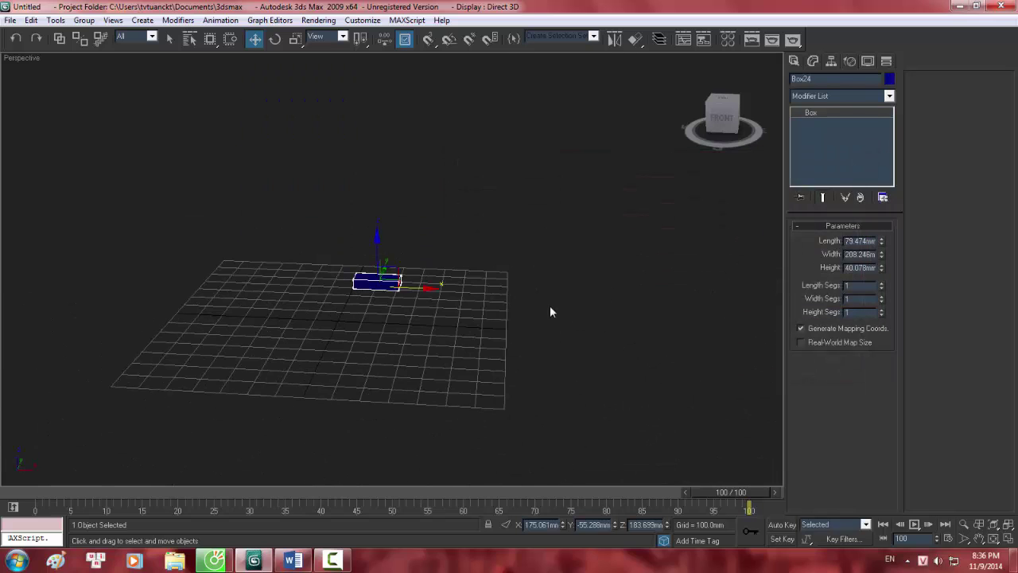
scroll(482, 263, "up", 1)
left_click(55, 20)
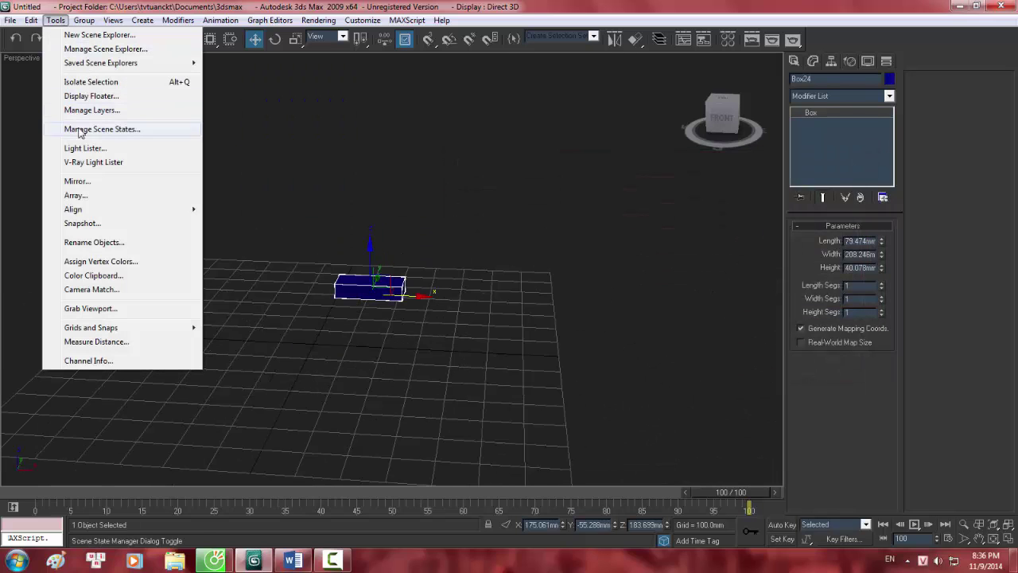
left_click(73, 195)
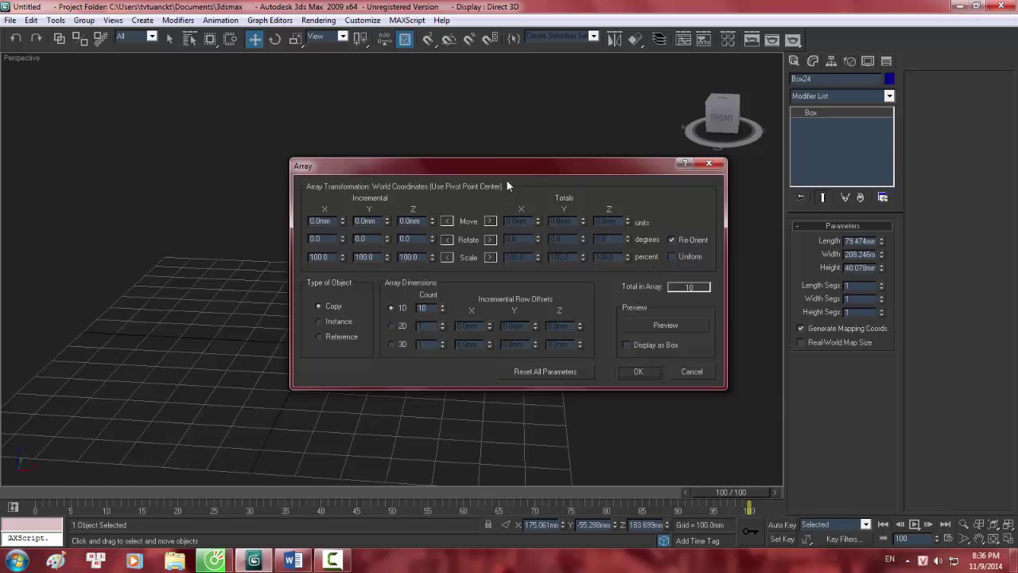
left_click_drag(521, 167, 830, 136)
left_click_drag(741, 186, 741, 169)
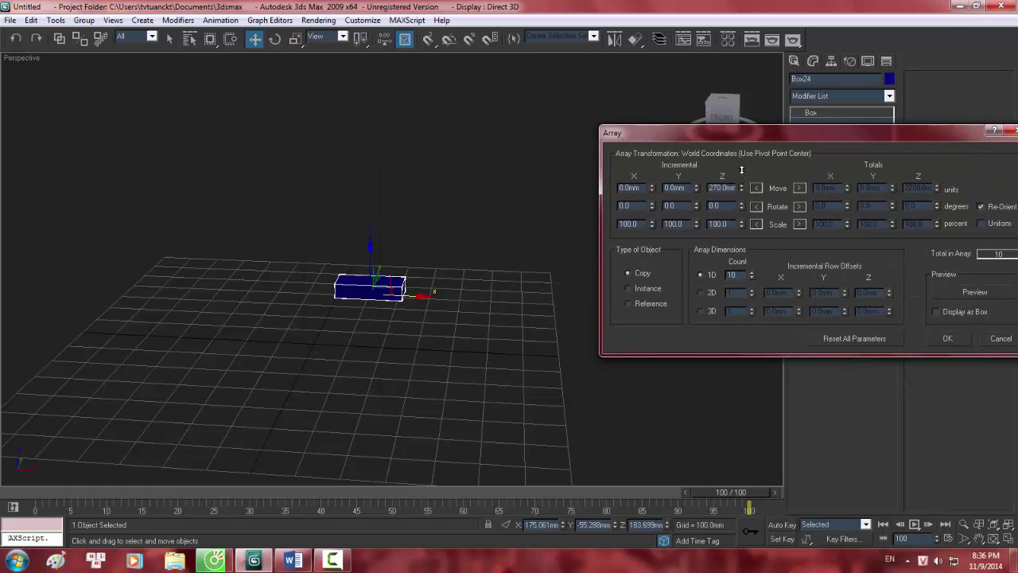
left_click(948, 291)
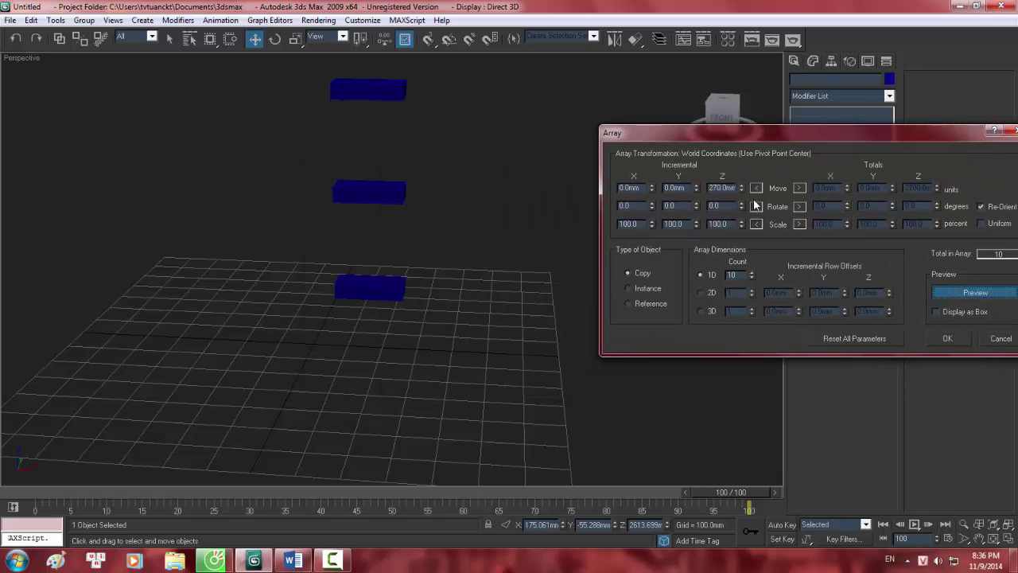
Step: Set the array's incremental move values for X, Y and Z to 0 mm
left_click_drag(745, 187, 672, 199)
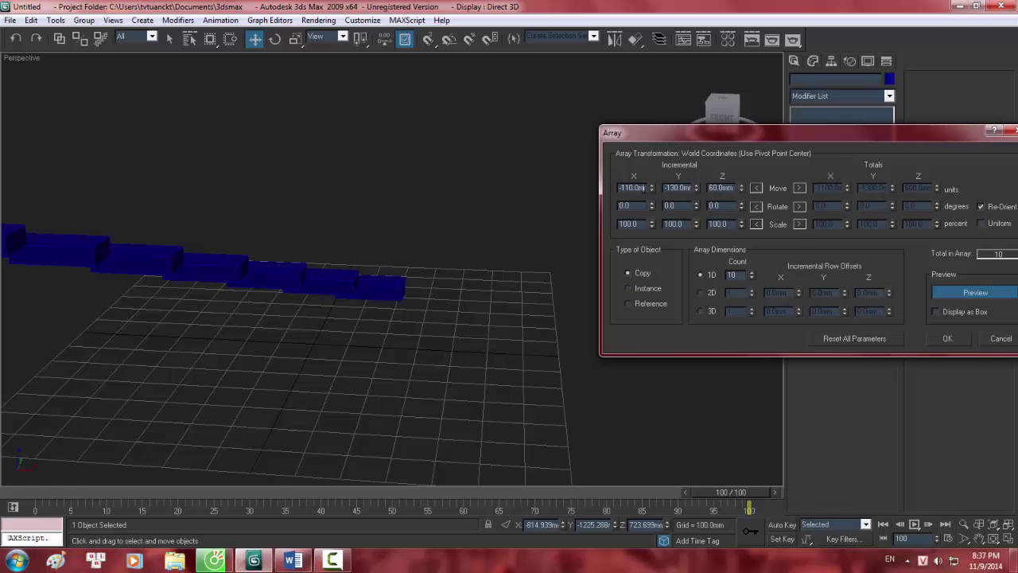
double_click(641, 187)
type("0")
key("Tab")
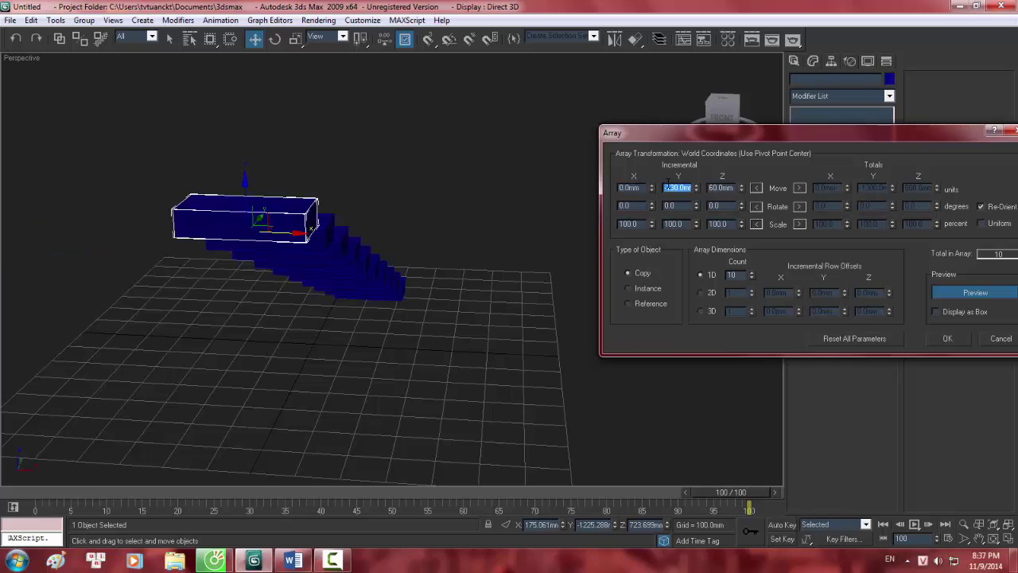
type("0")
key("Tab")
type("0")
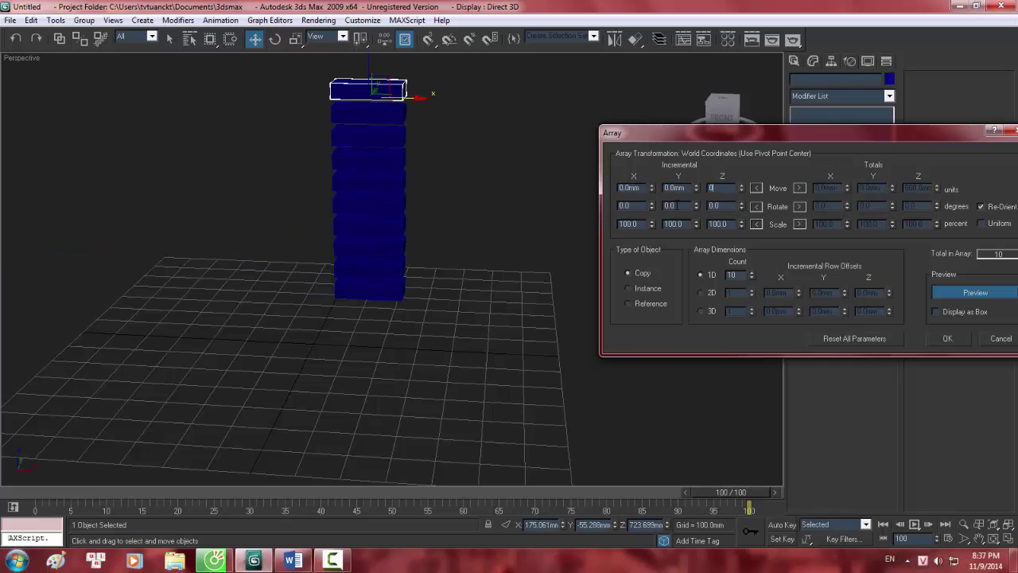
key("Return")
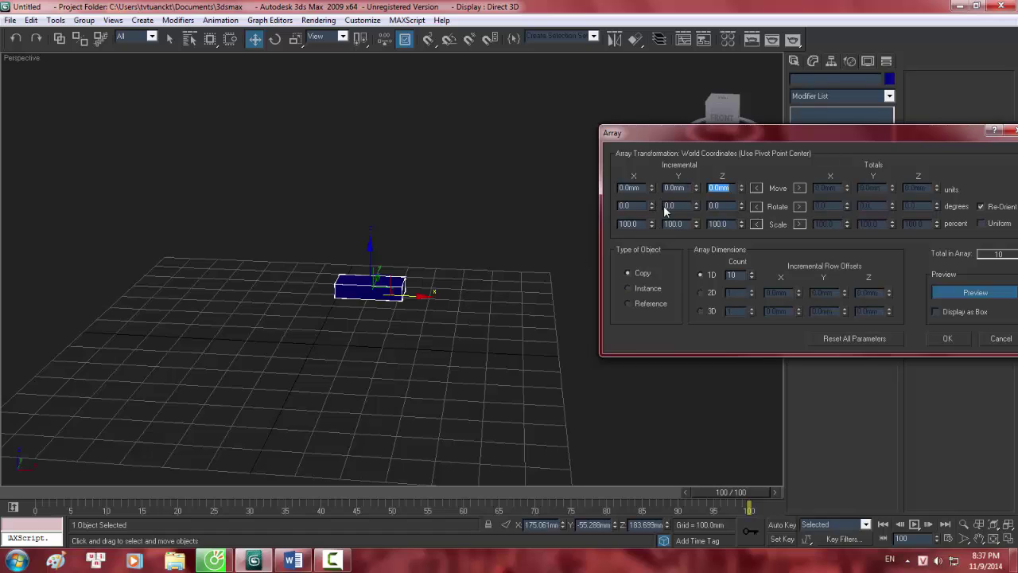
Step: Preview the box array with a 200 mm incremental X move and switch the array dimensions to 2D
left_click_drag(651, 184, 652, 184)
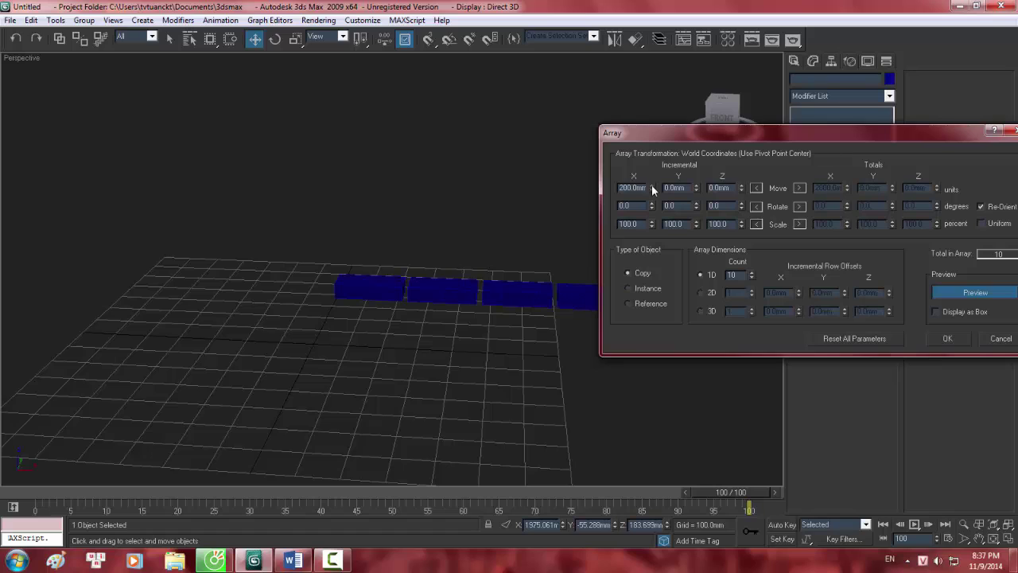
left_click(700, 292)
left_click_drag(704, 137, 803, 166)
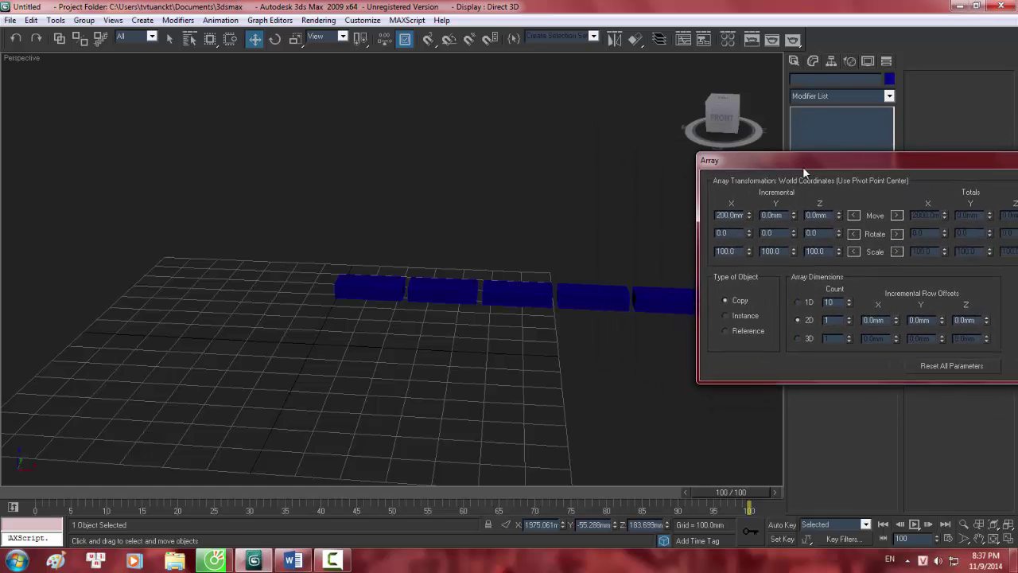
Step: Try total rotations of 432 degrees about X and 0 about Y for the array, and cancel the array
left_click(897, 234)
left_click_drag(900, 163, 878, 239)
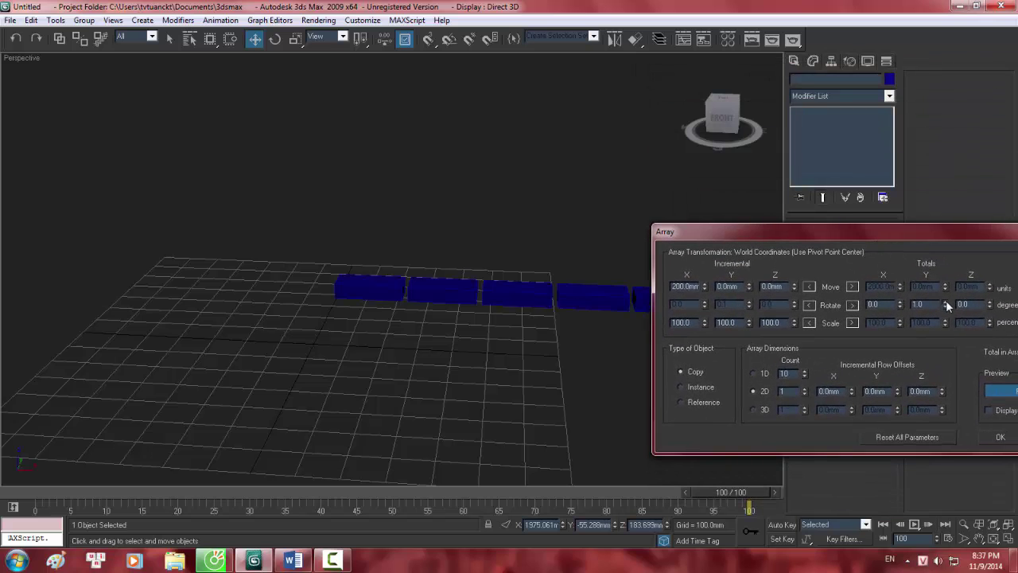
left_click_drag(946, 302, 836, 557)
type("0")
key("Return")
left_click_drag(810, 232, 801, 42)
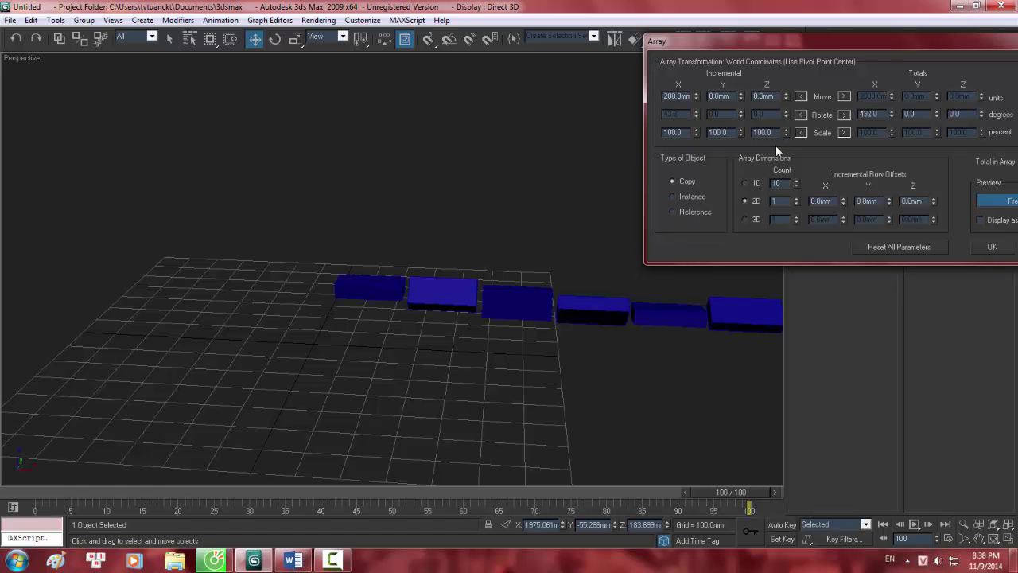
left_click_drag(866, 42, 731, 46)
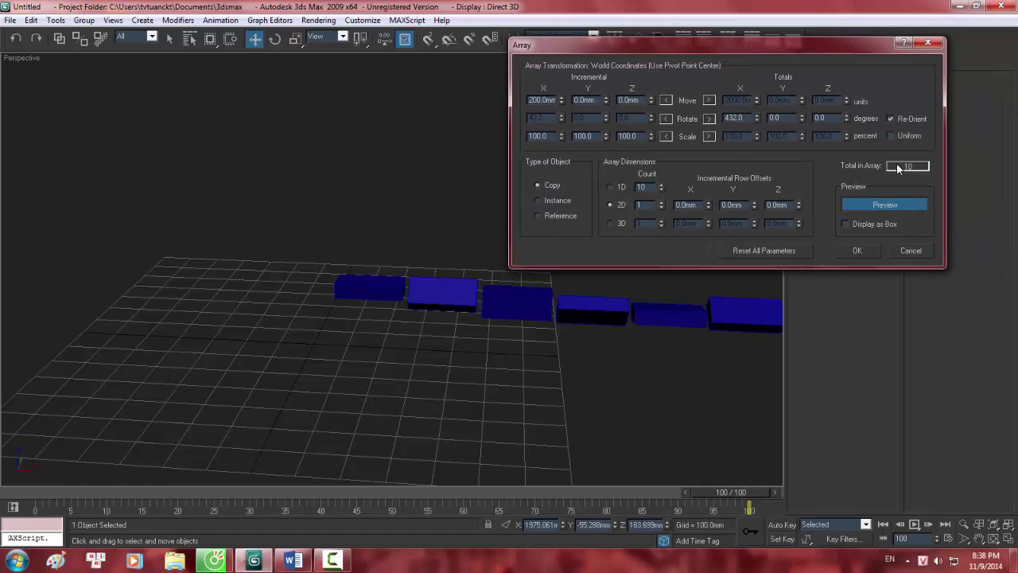
left_click(910, 251)
scroll(466, 231, "down", 3)
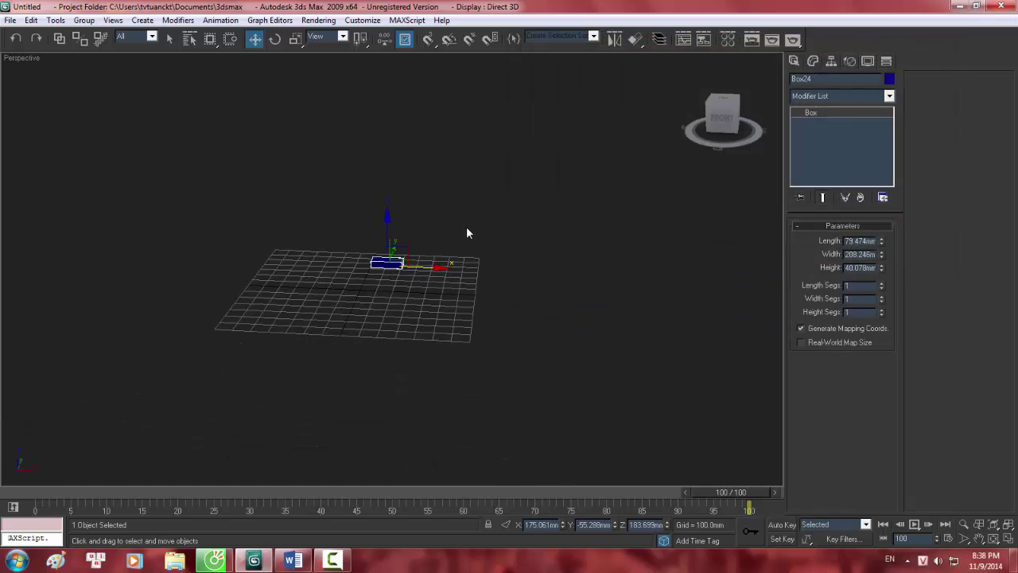
middle_click_drag(467, 229, 466, 272, "alt")
scroll(465, 271, "up", 5)
left_click(797, 60)
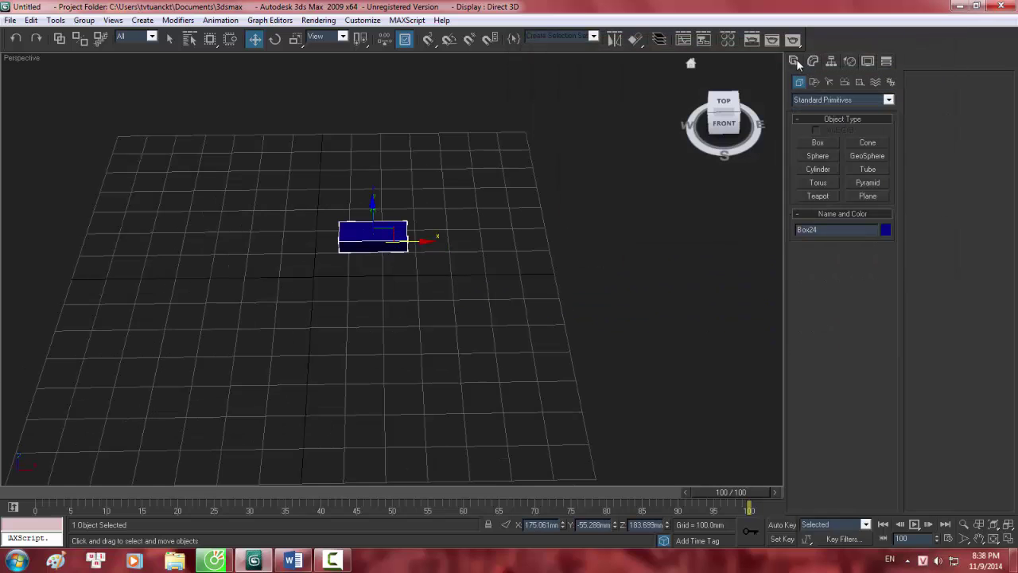
left_click(816, 62)
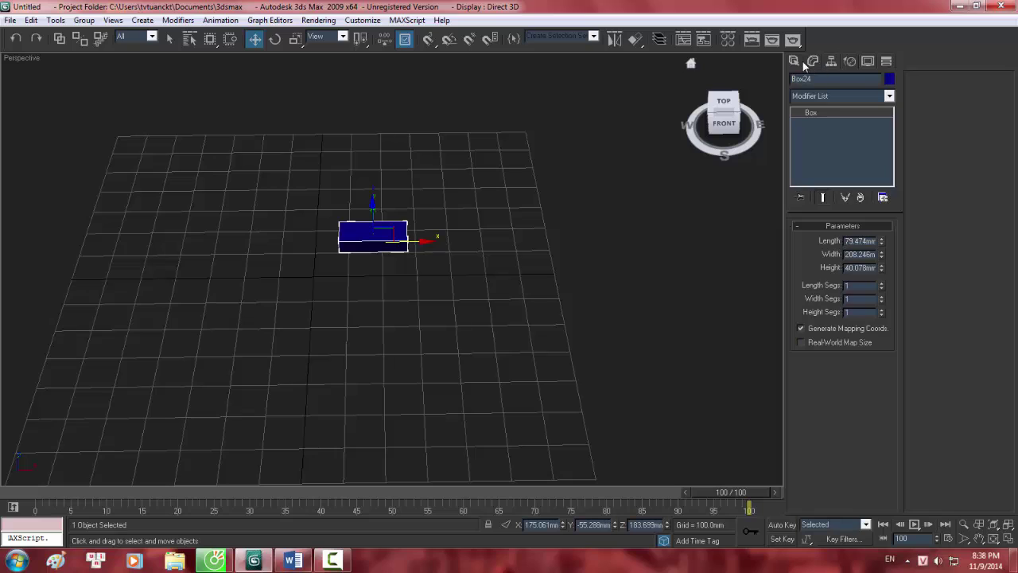
left_click(799, 60)
left_click(814, 60)
Step: Draw a rectangle spline about 108 mm long and 228 mm wide on the grid in front of the box
left_click(795, 62)
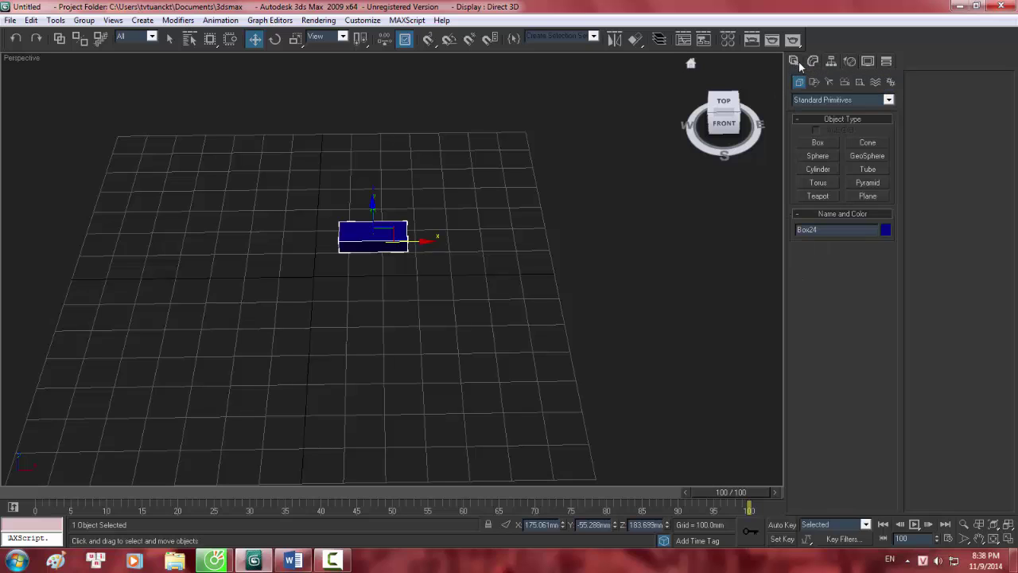
left_click(814, 83)
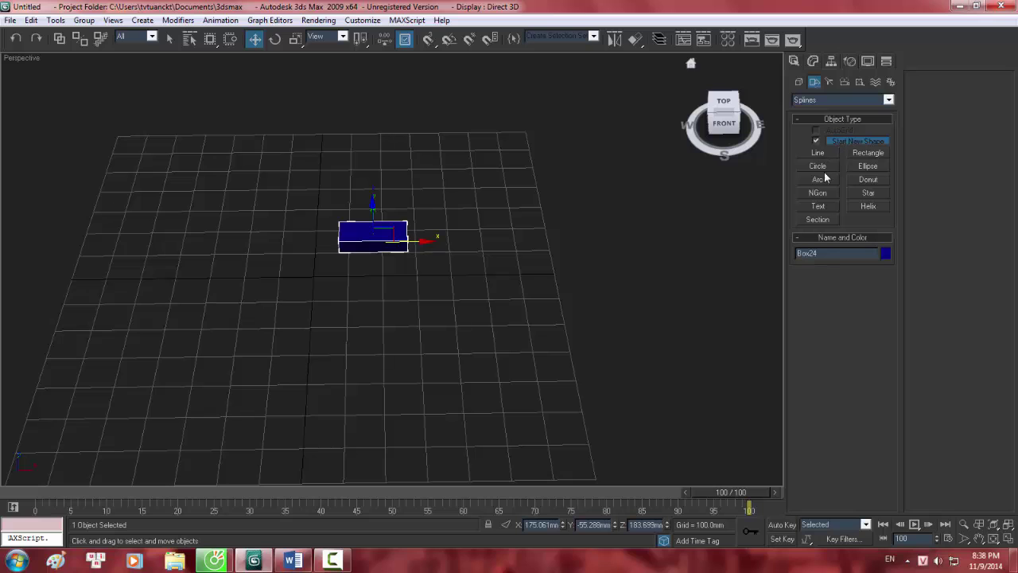
left_click(868, 152)
middle_click_drag(483, 208, 496, 186)
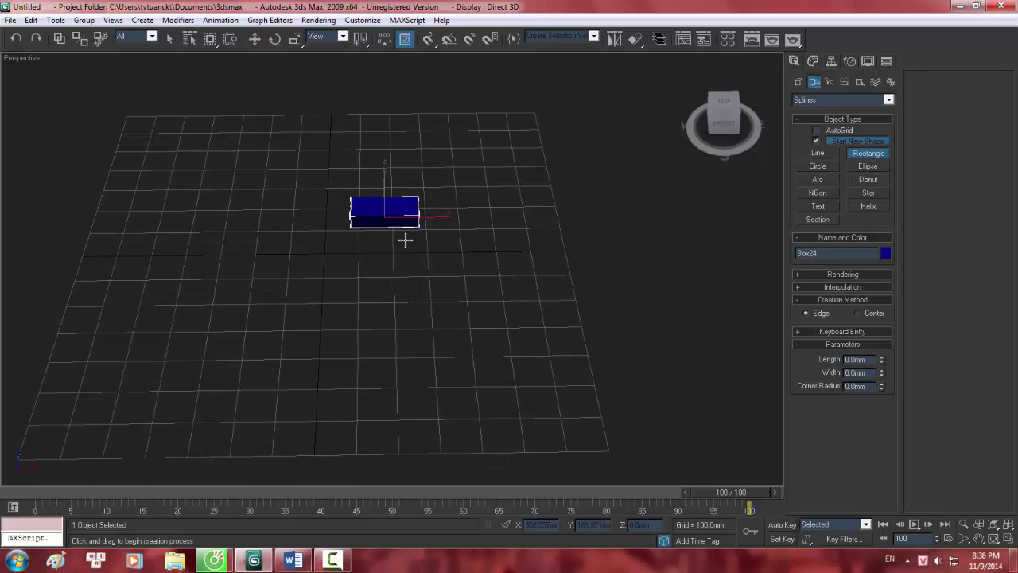
left_click_drag(359, 290, 444, 318)
middle_click_drag(485, 244, 468, 262, "alt")
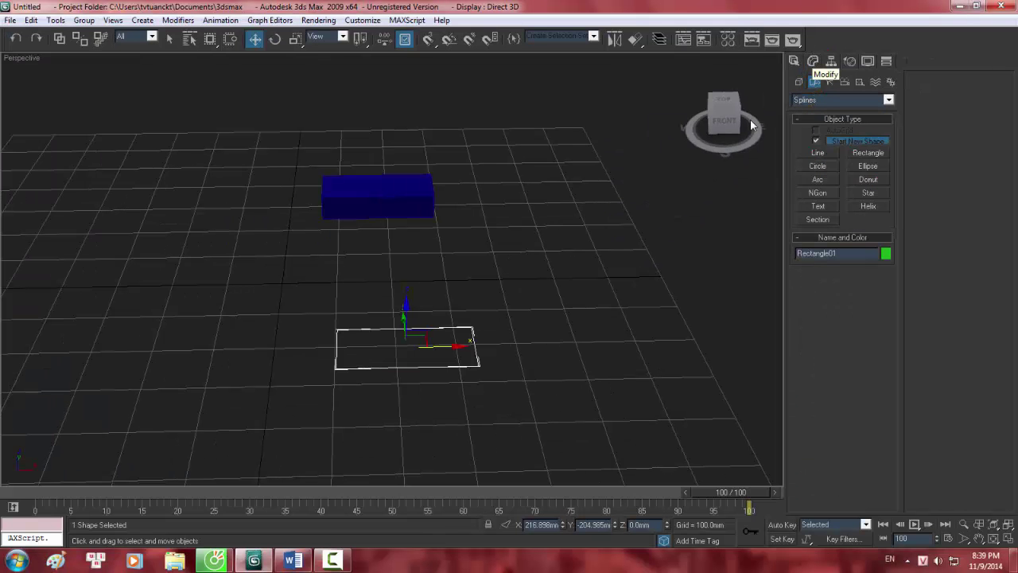
Step: Enable the rectangle spline's thickness in both the renderer and the viewport
scroll(447, 290, "up", 4)
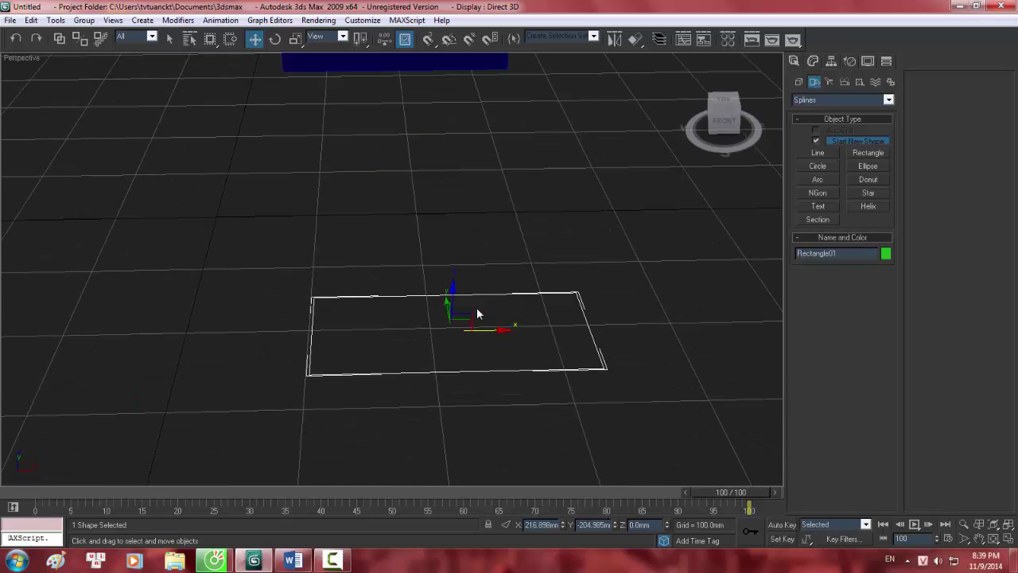
left_click(813, 61)
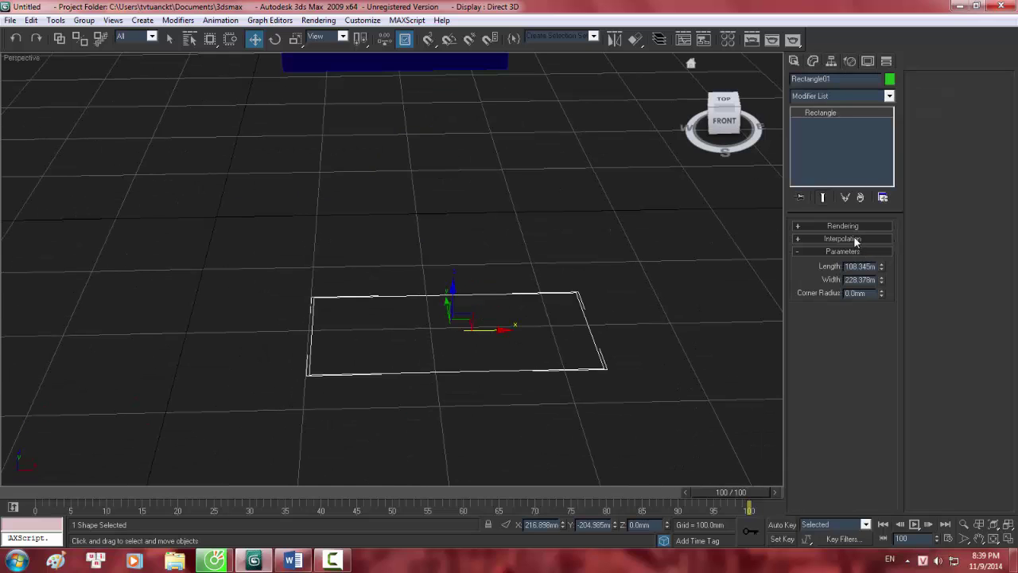
left_click(830, 229)
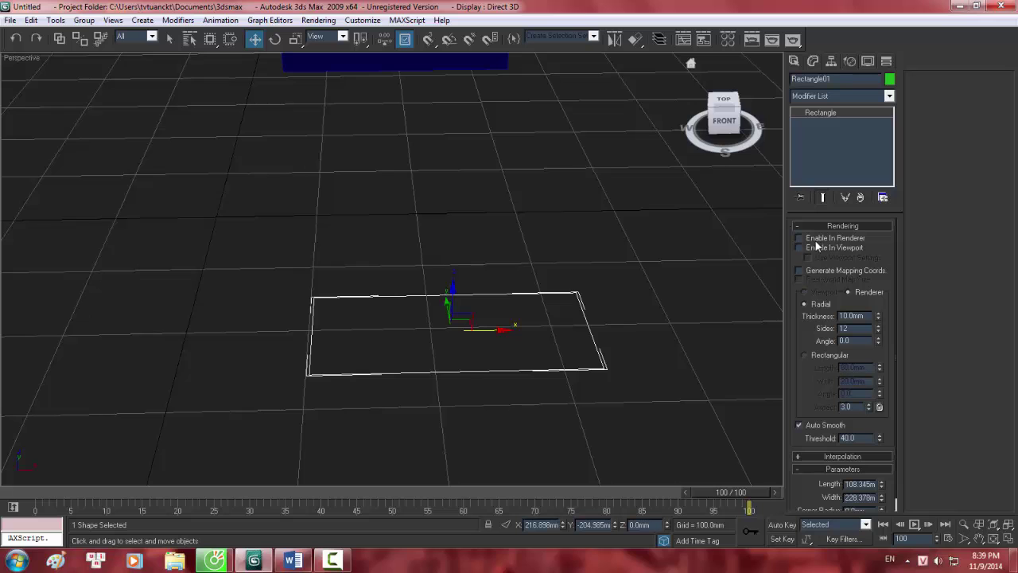
left_click(799, 237)
left_click(799, 248)
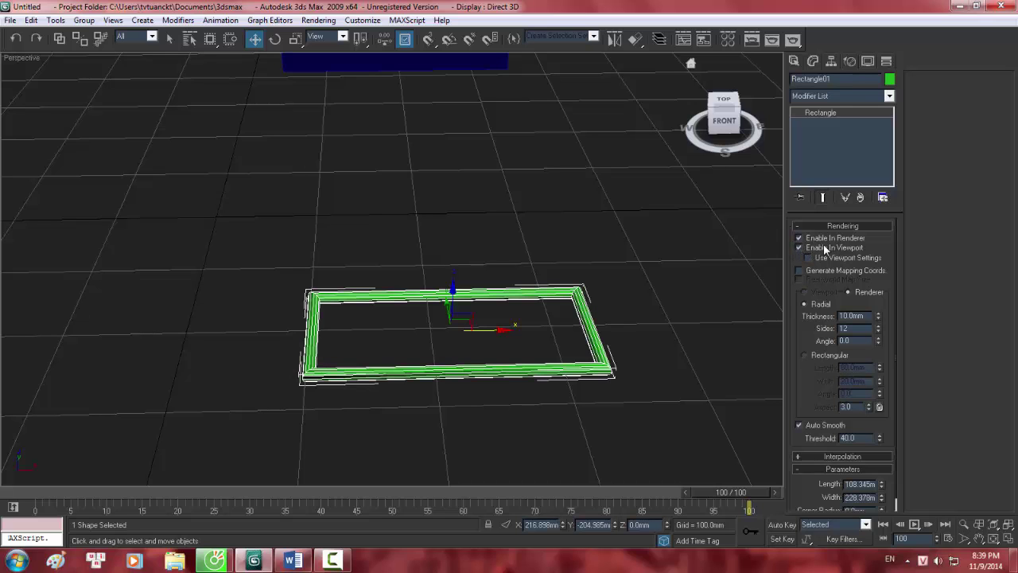
Step: Try the Rectangular cross-section on the rectangle spline and return it to Radial
middle_click_drag(640, 331, 581, 281)
scroll(620, 300, "up", 2)
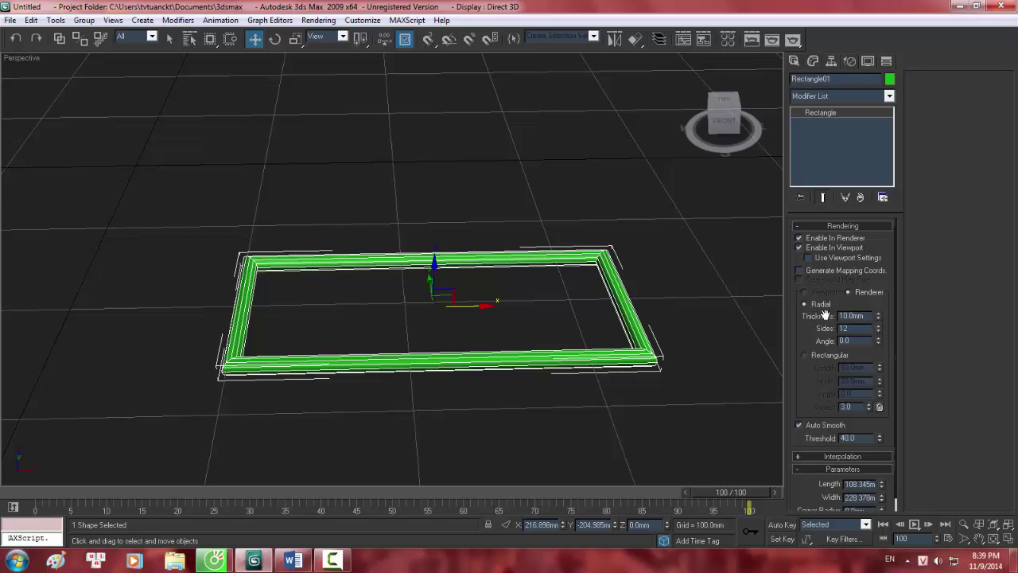
scroll(607, 332, "up", 5)
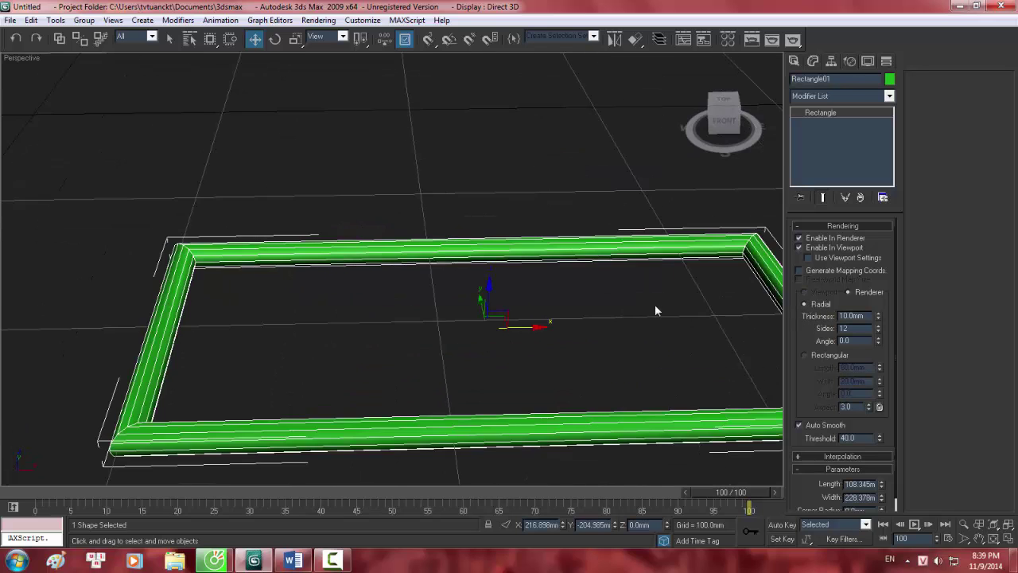
middle_click_drag(710, 309, 606, 299)
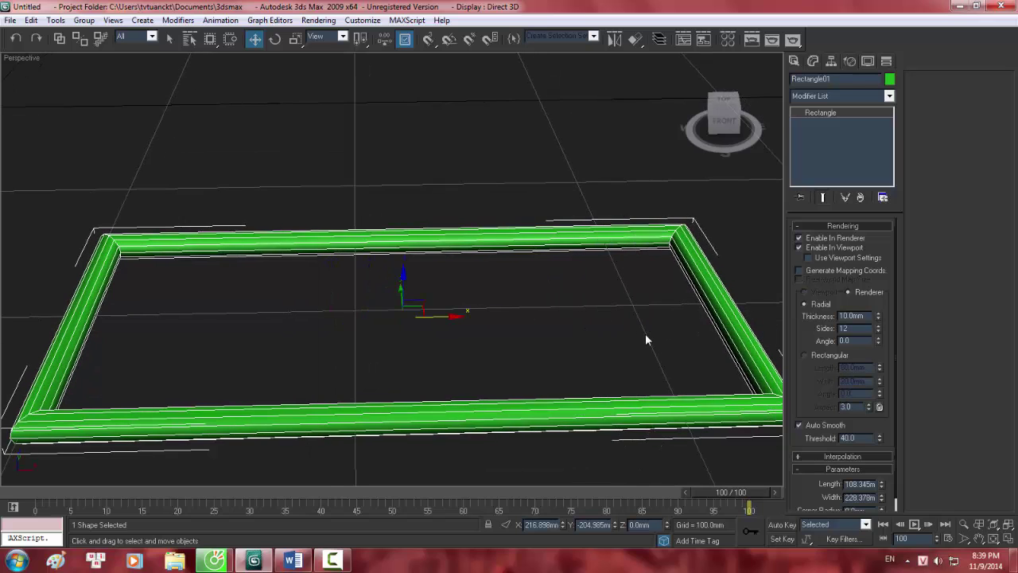
middle_click_drag(646, 336, 601, 326)
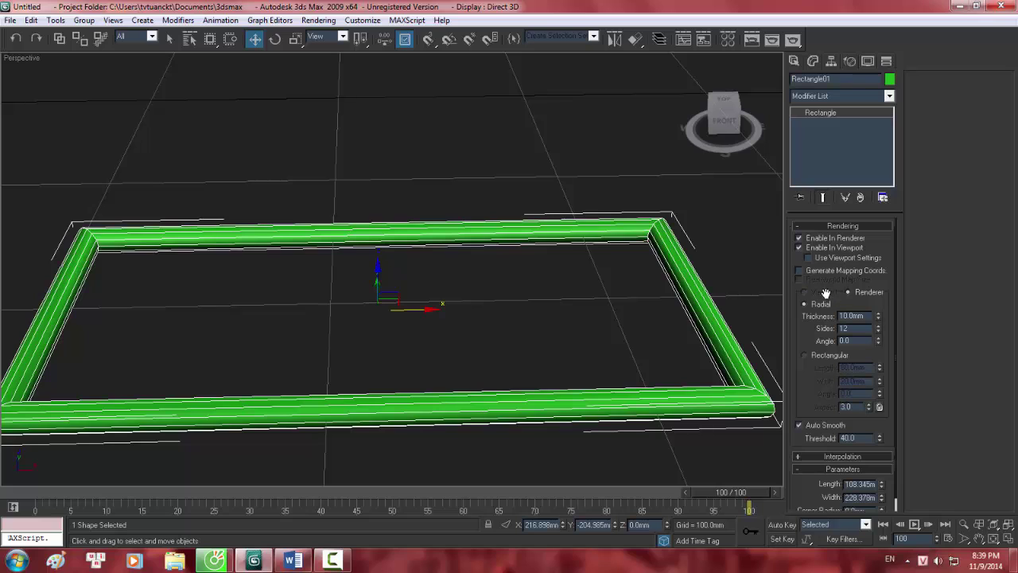
left_click(805, 356)
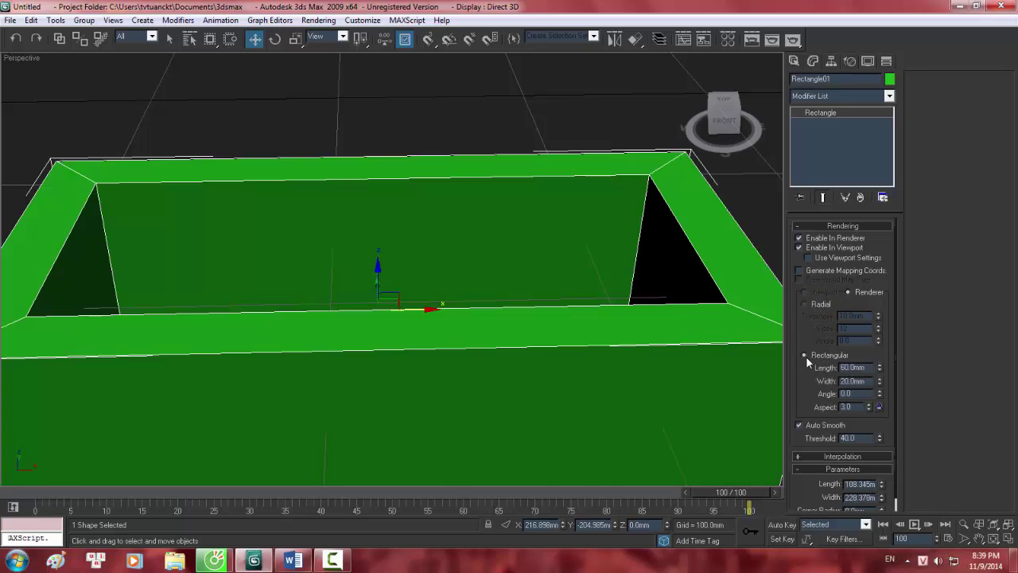
middle_click_drag(566, 181, 550, 156)
scroll(586, 211, "down", 2)
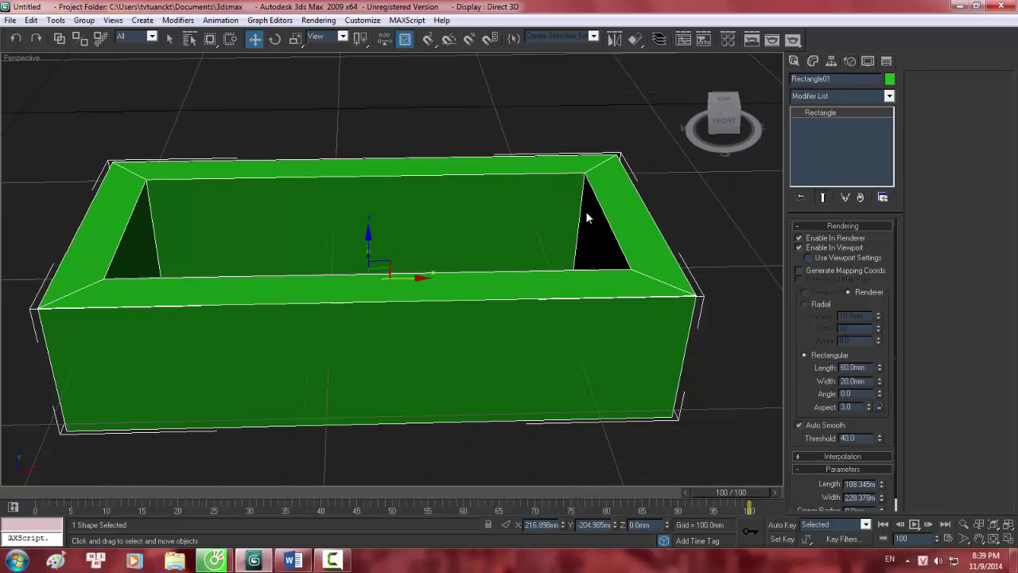
left_click(804, 304)
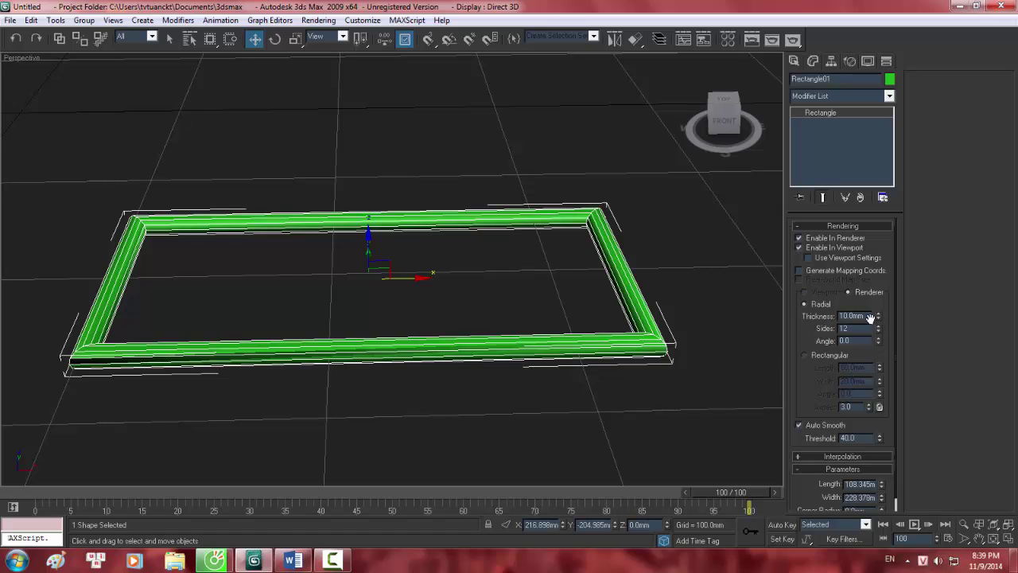
Step: Set the rectangle spline's radial cross-section to 15 sides
left_click_drag(851, 329, 822, 329)
type("13")
key("Return")
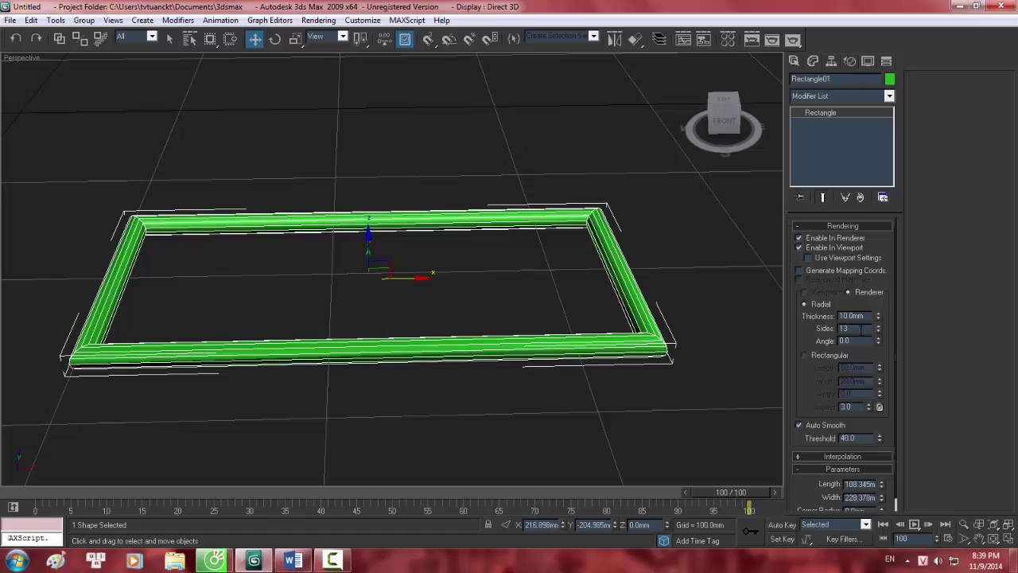
left_click(879, 326)
left_click(879, 326)
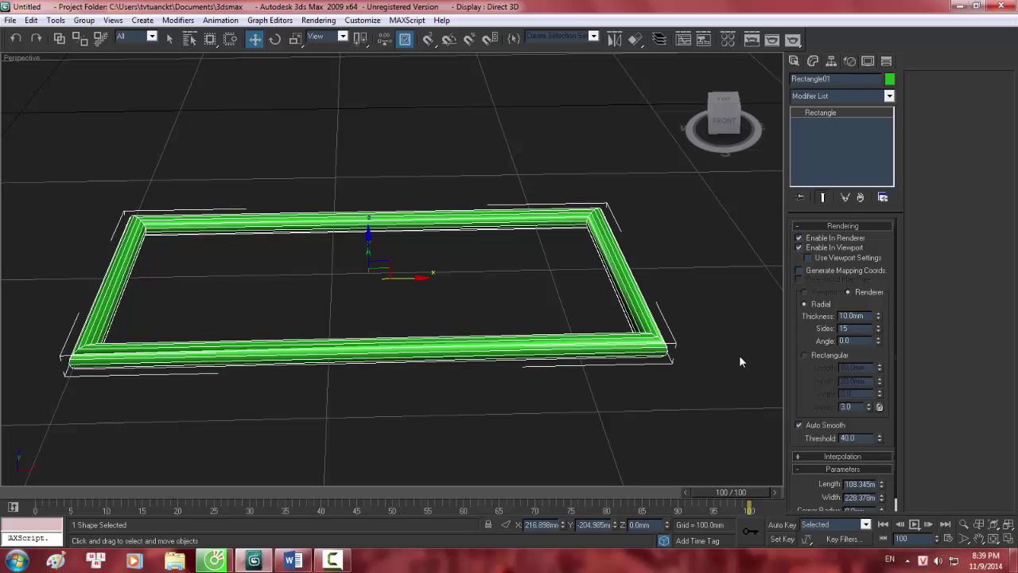
Step: Increase the rectangle spline's radial thickness to 41.7 mm
scroll(875, 458, "down", 1)
scroll(890, 386, "up", 1)
left_click_drag(879, 317, 875, 109)
scroll(591, 279, "down", 1)
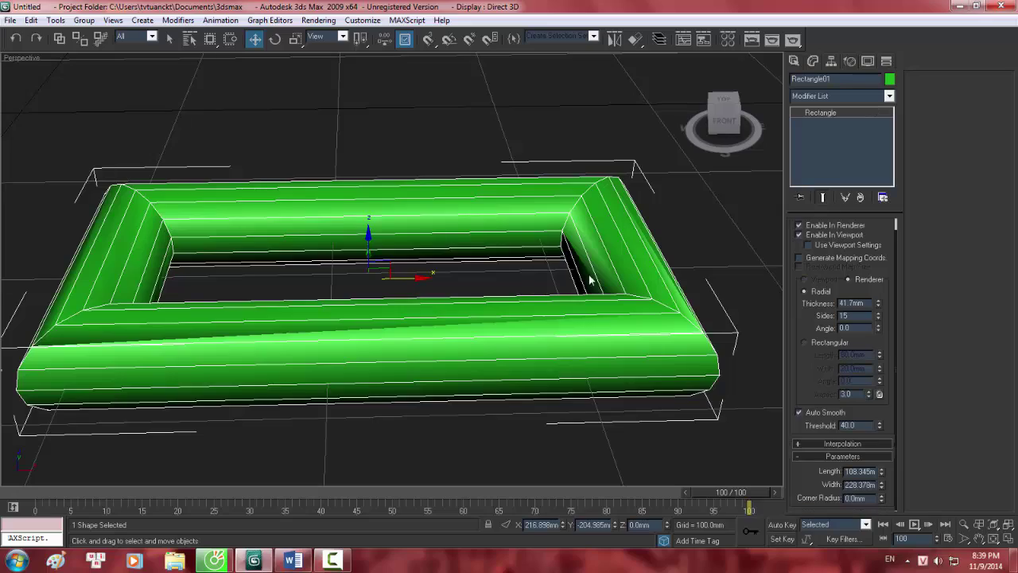
Step: Examine the thickened rectangle frame's rounded profile and corners from above and up close
scroll(591, 281, "down", 4)
middle_click_drag(550, 357, 535, 377, "alt")
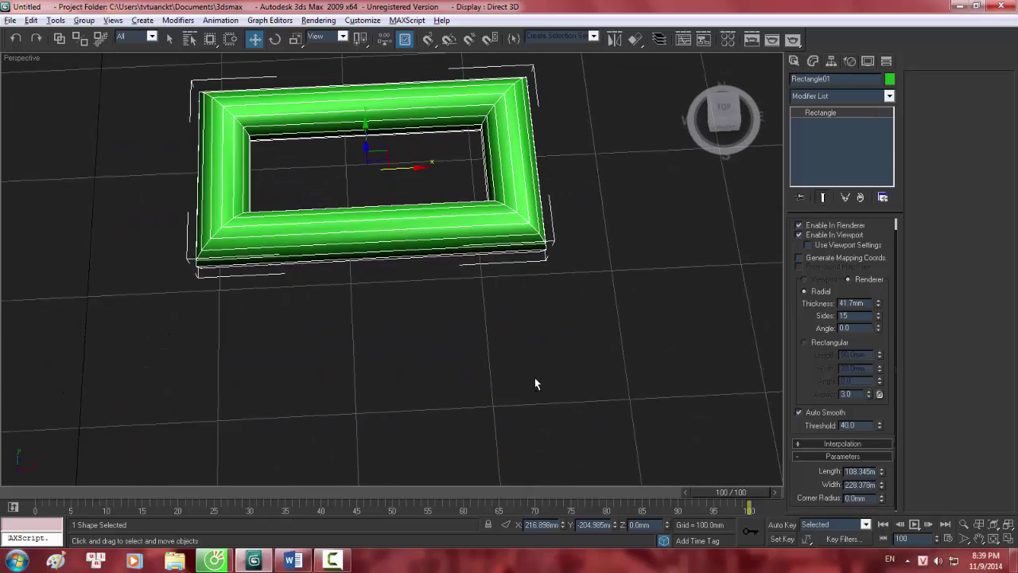
scroll(510, 337, "up", 3)
middle_click_drag(509, 334, 504, 408)
scroll(486, 370, "up", 3)
scroll(513, 441, "down", 3)
middle_click_drag(472, 339, 539, 357)
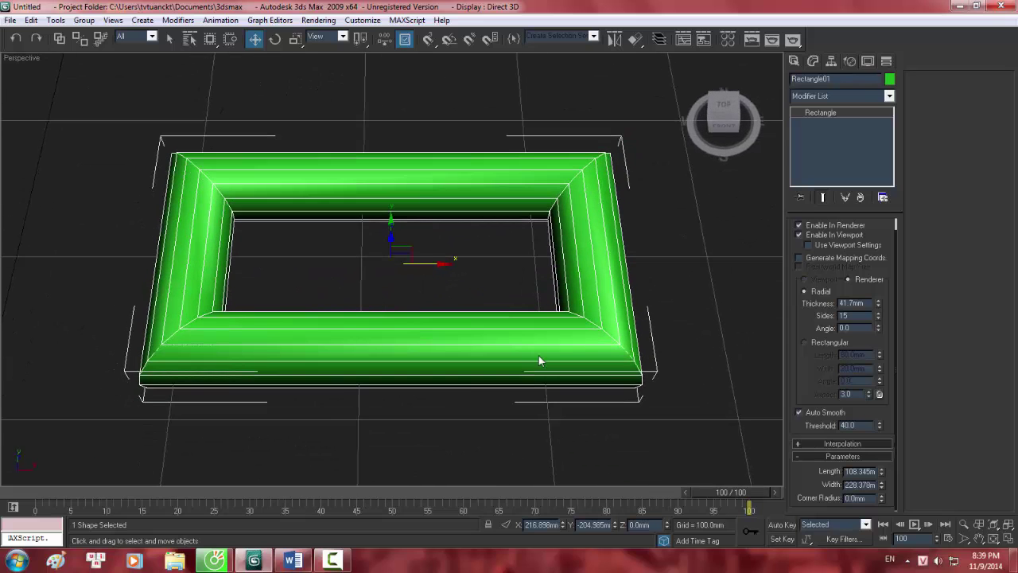
scroll(585, 318, "up", 1)
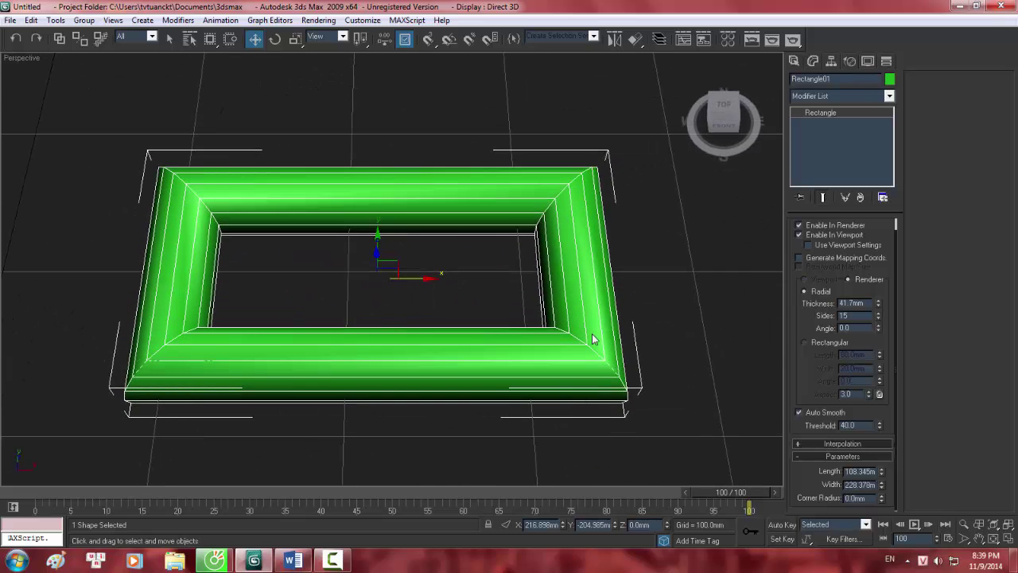
scroll(613, 320, "up", 2)
scroll(608, 311, "up", 2)
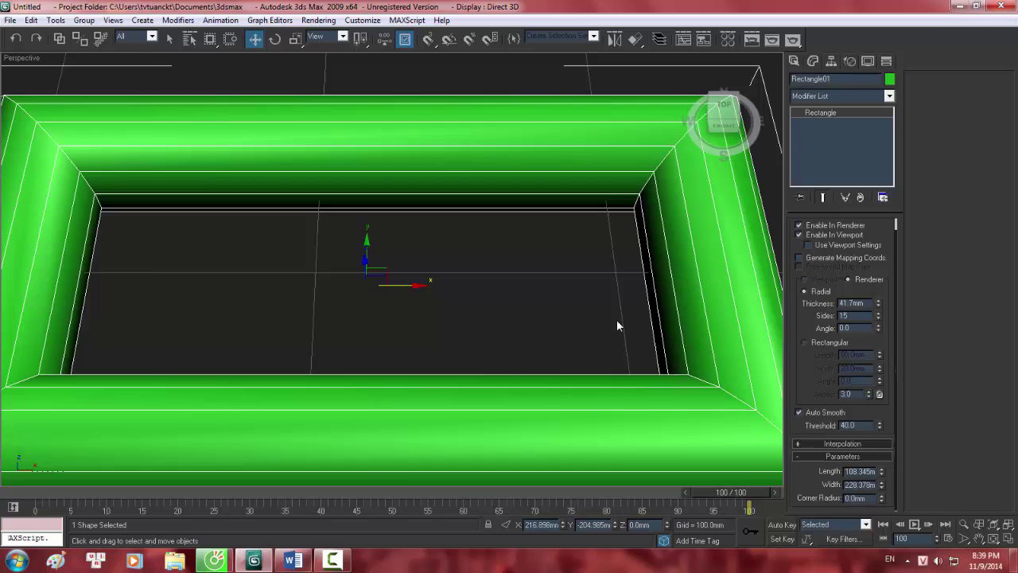
scroll(615, 322, "down", 2)
scroll(611, 323, "down", 1)
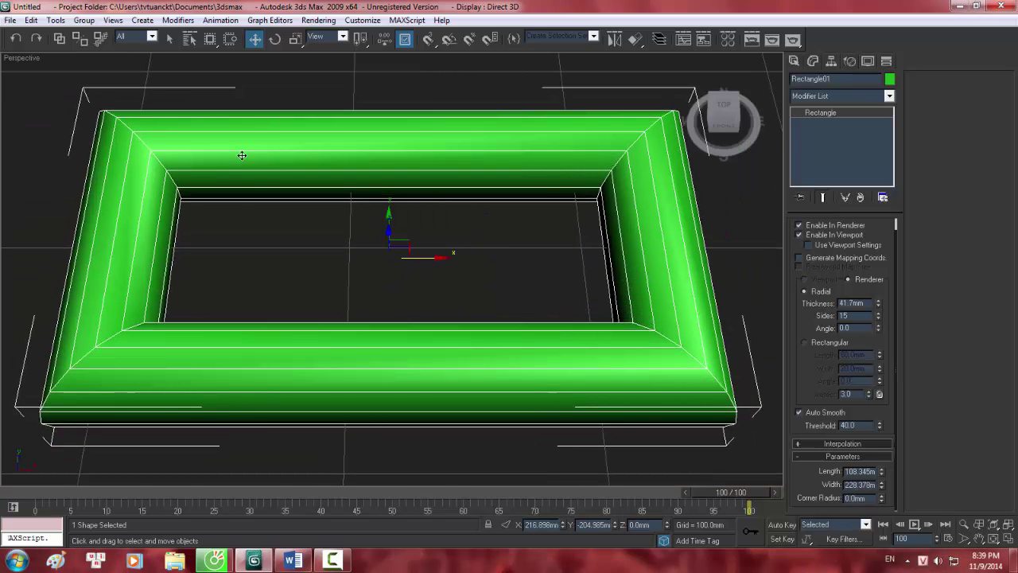
Step: Set the rectangle spline's auto-smooth threshold to 36.4, its interpolation steps to 7 and its rectangular aspect to 3.06
scroll(477, 308, "down", 2)
middle_click_drag(595, 160, 550, 169, "alt")
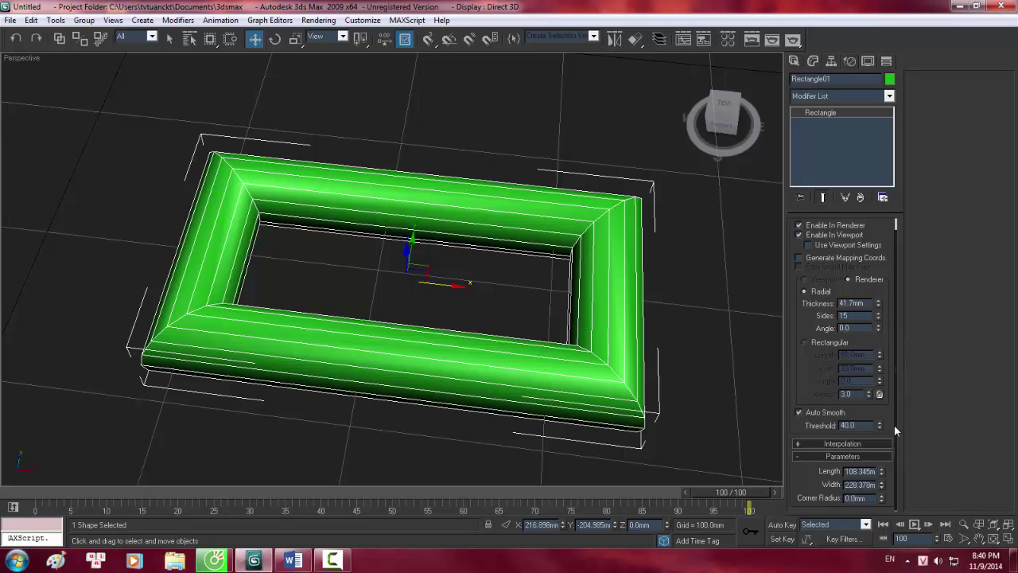
left_click(858, 446)
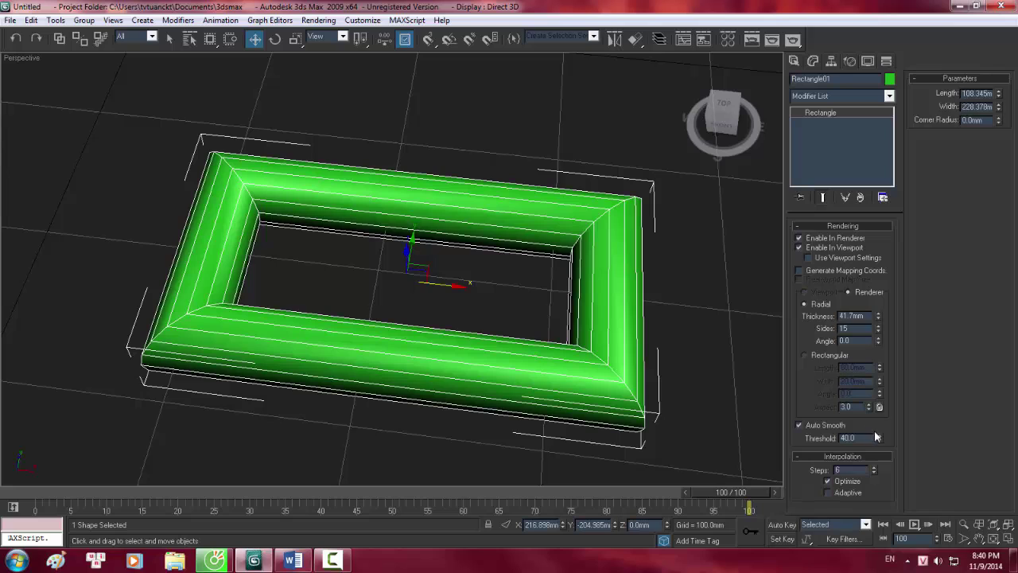
mouse_move(878, 436)
left_mouse_down()
mouse_move(875, 453)
mouse_move(882, 377)
mouse_move(881, 460)
left_mouse_up()
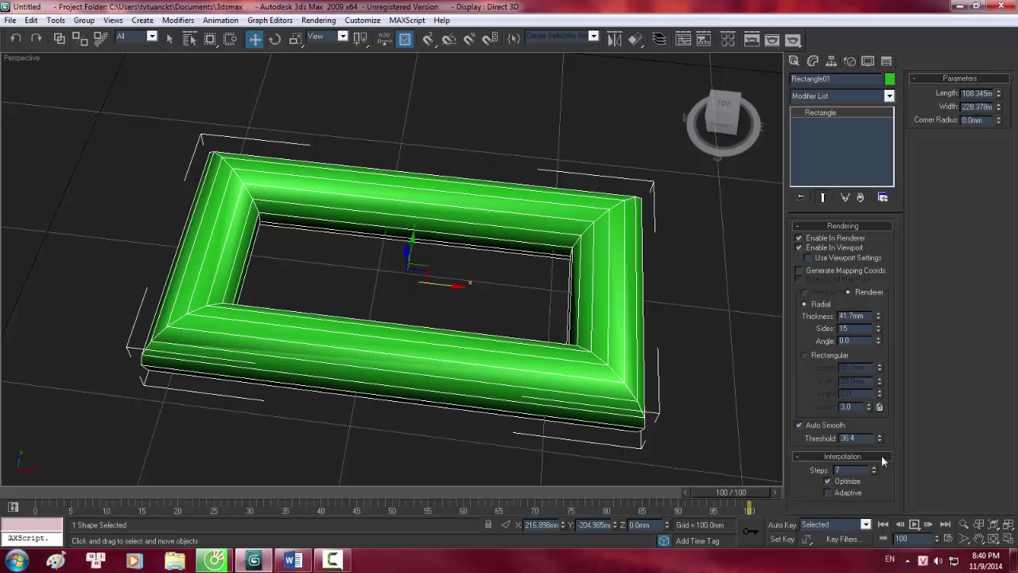
left_click(831, 484)
left_click(830, 482)
left_click(868, 405)
left_click(871, 404)
Step: Try a 1.2 mm corner radius on the rectangle spline and undo it
mouse_move(999, 121)
left_mouse_down()
mouse_move(999, 92)
mouse_move(999, 108)
left_mouse_up()
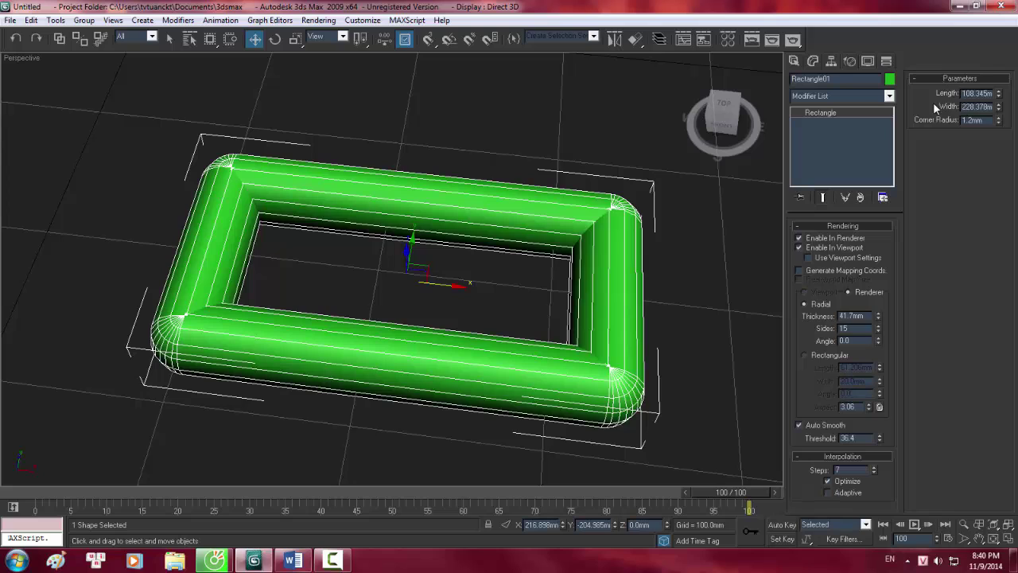
left_click(952, 78)
scroll(861, 463, "down", 1)
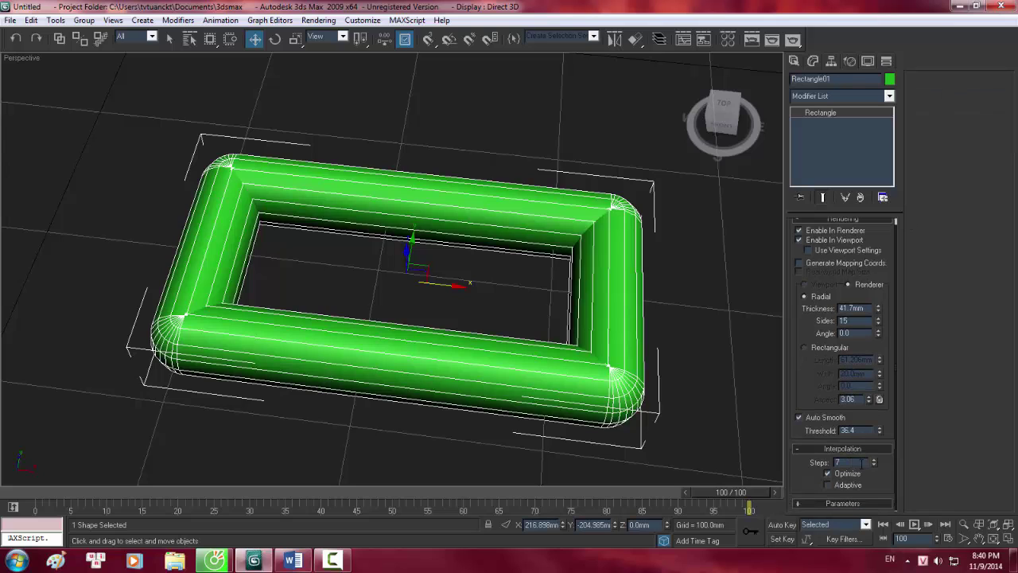
left_click(858, 450)
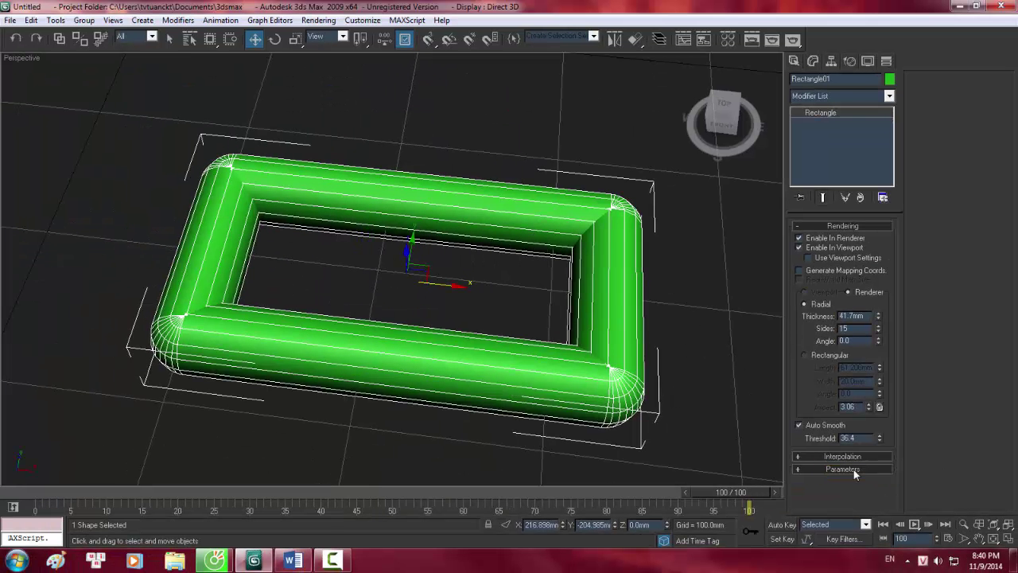
key("ctrl+z")
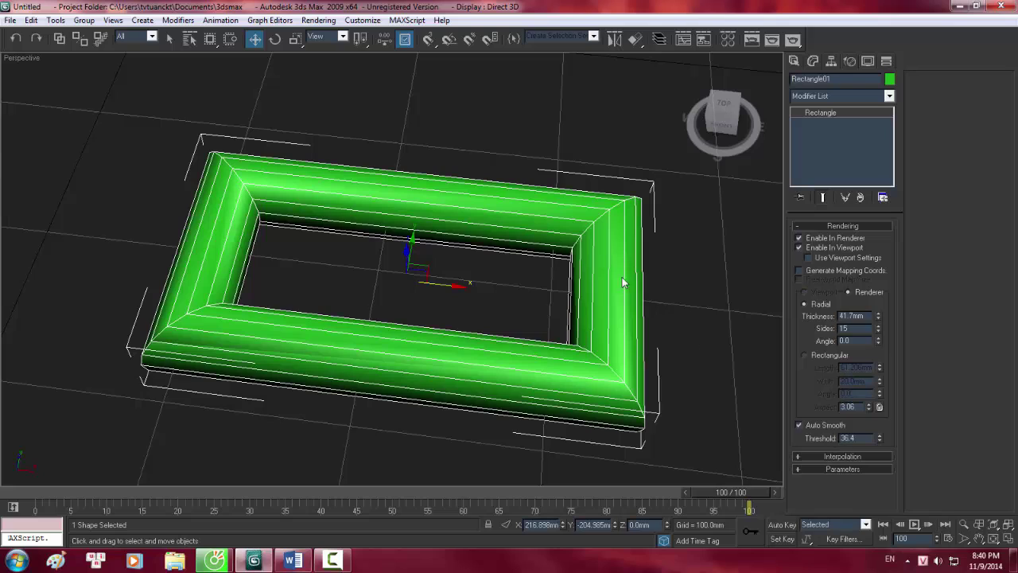
Step: Round the rectangle spline's corners with a corner radius of 24.8 mm
scroll(836, 469, "down", 1)
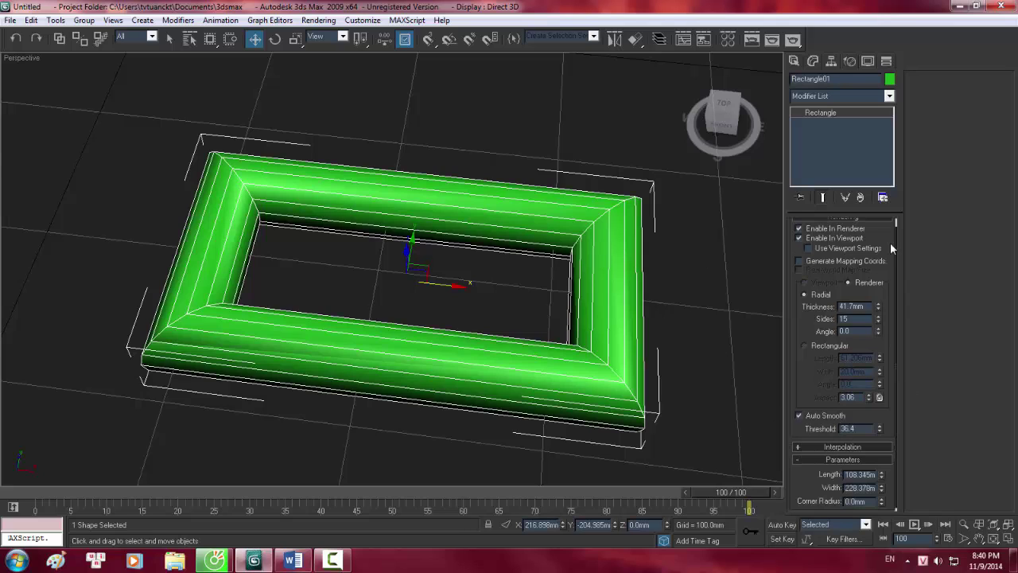
left_click(839, 459)
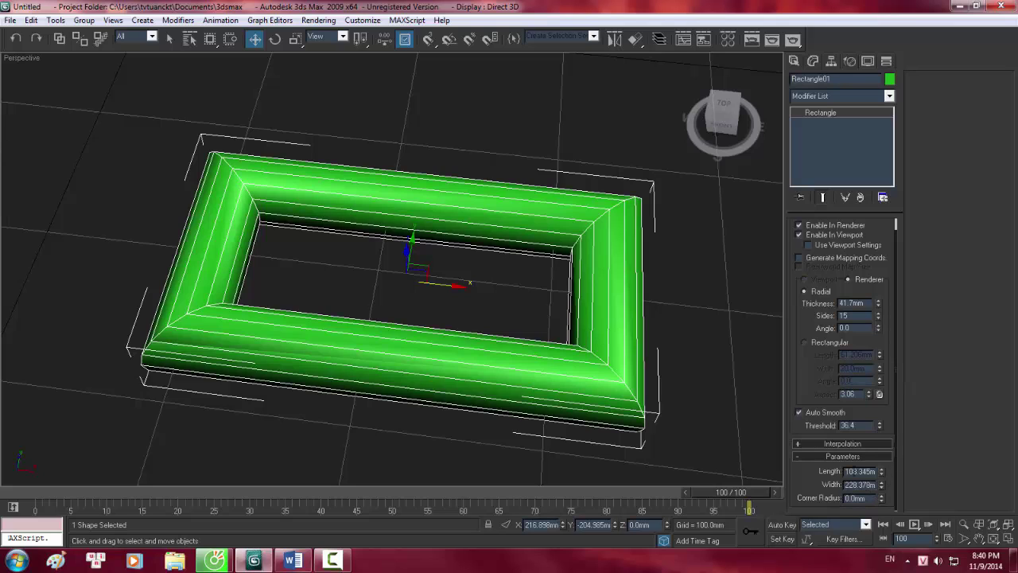
left_click(858, 443)
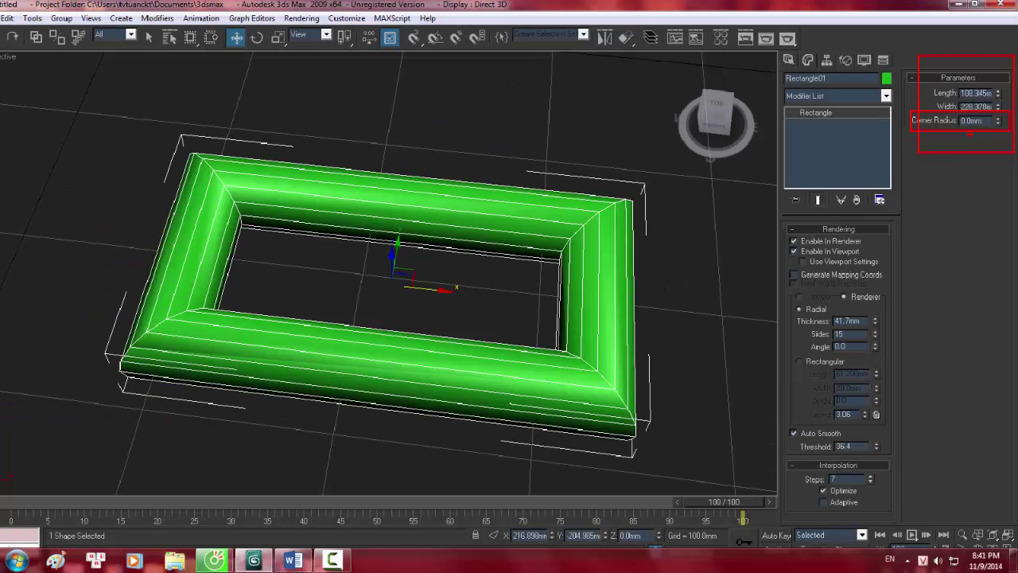
key("Escape")
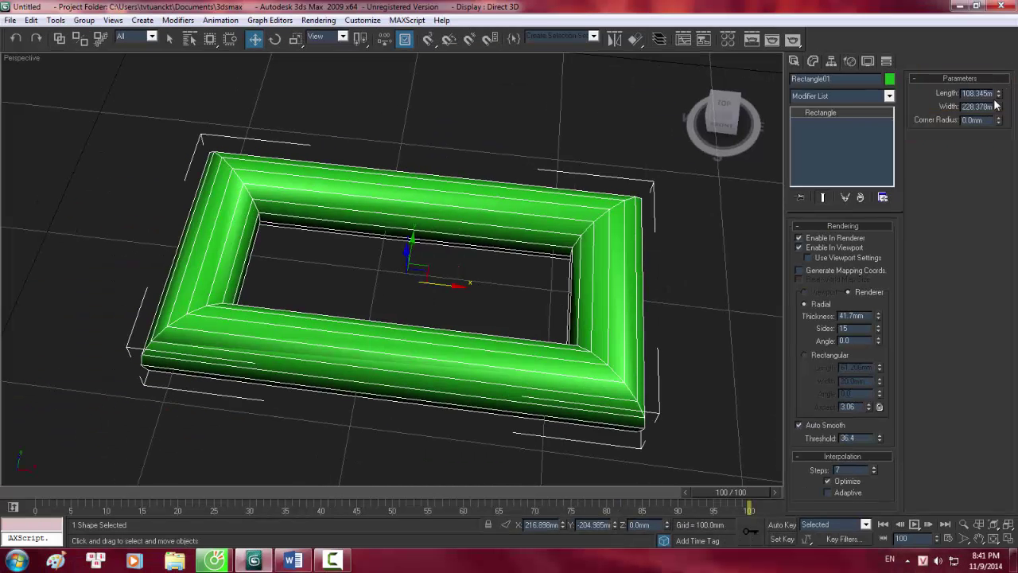
left_click_drag(979, 155, 979, 136)
left_click_drag(1002, 48, 915, 524)
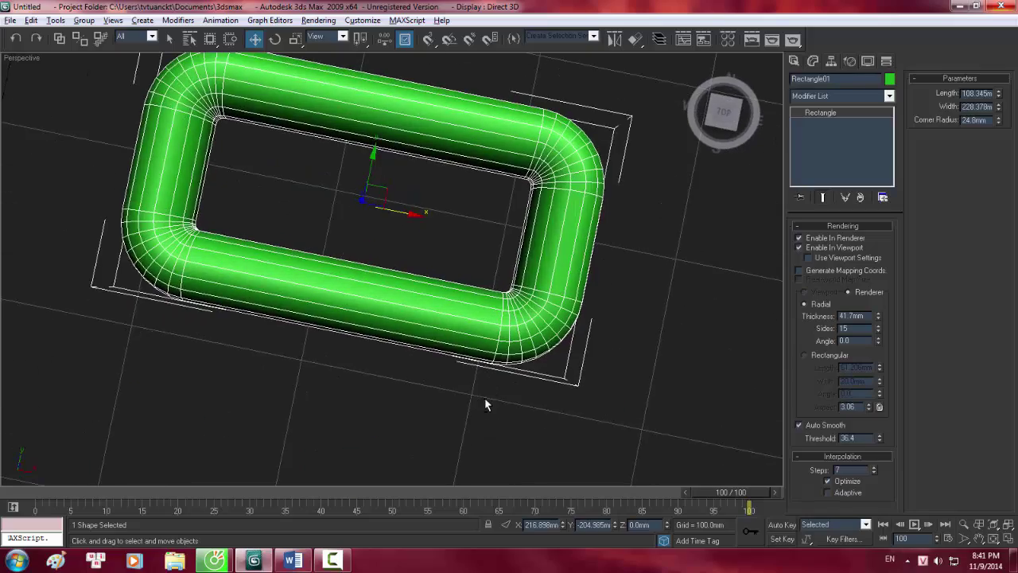
middle_click_drag(480, 302, 519, 362, "alt")
scroll(458, 262, "up", 2)
scroll(458, 286, "down", 6)
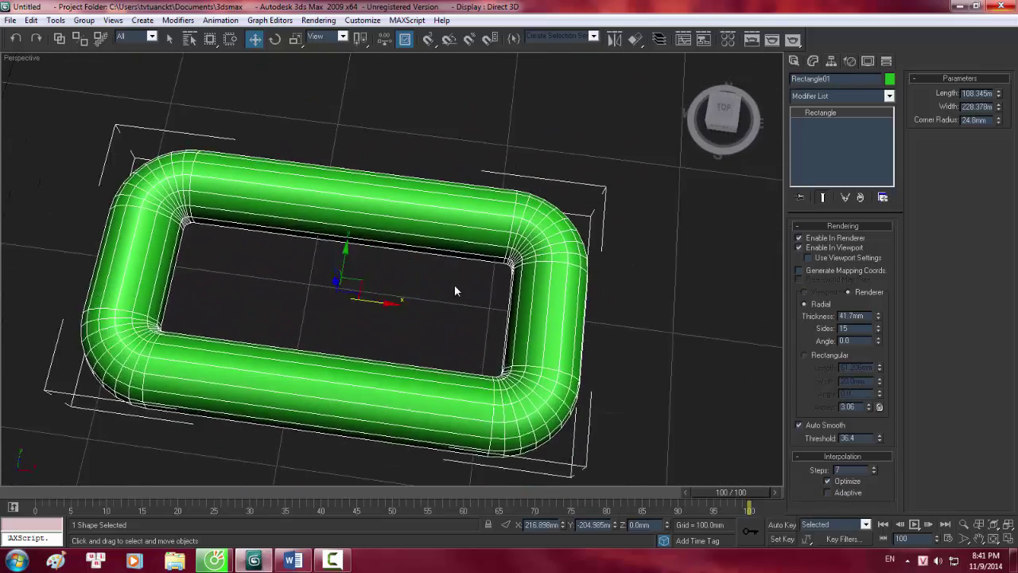
Step: Try cloning the rounded link along the X axis as 10 overlapping instances
middle_click_drag(467, 293, 472, 228, "alt")
middle_click_drag(449, 283, 404, 244)
scroll(409, 263, "down", 3)
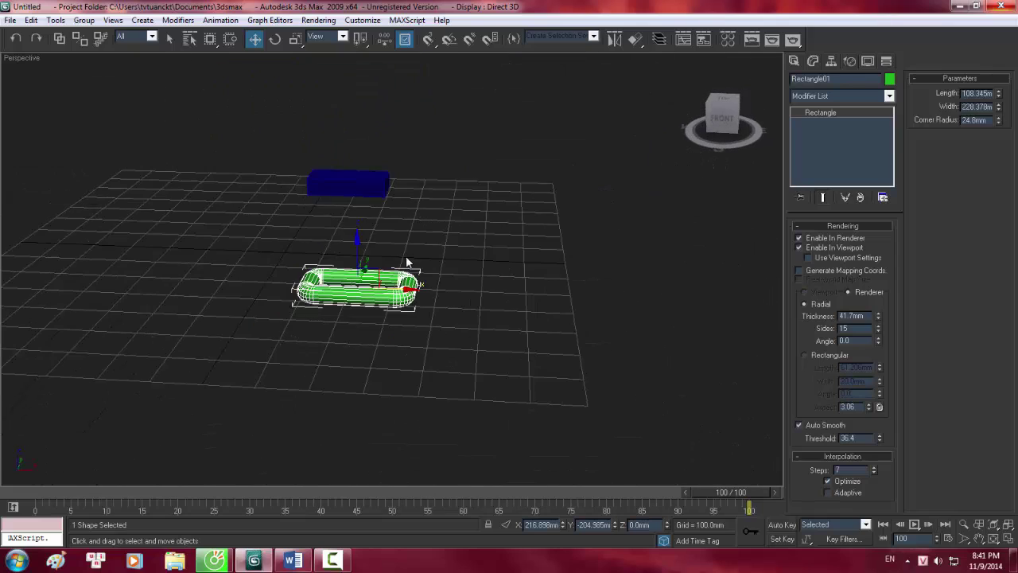
scroll(409, 277, "up", 3)
middle_click_drag(383, 315, 377, 288)
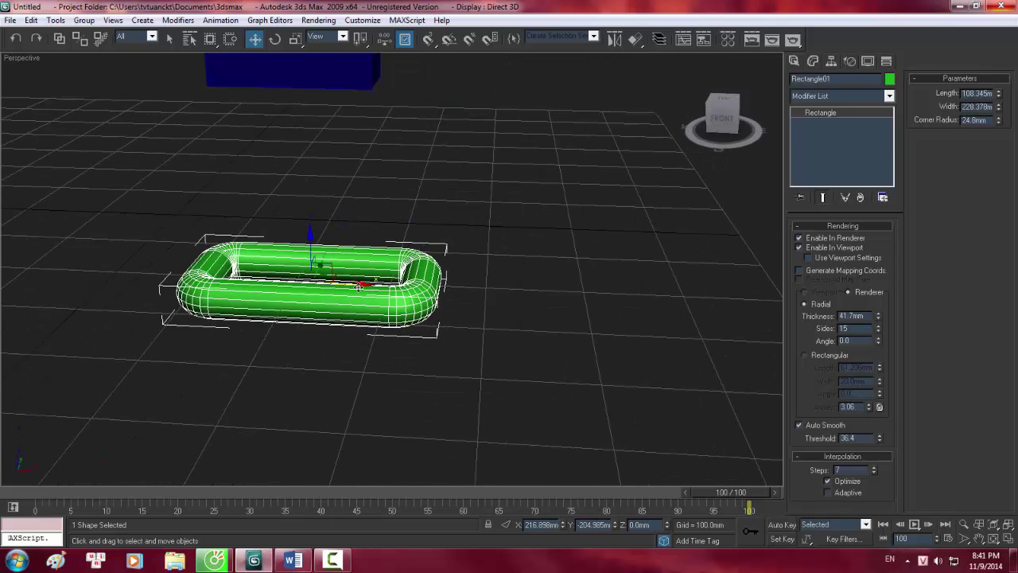
mouse_move(362, 285)
left_mouse_down("shift")
mouse_move(629, 316)
mouse_move(527, 312)
left_mouse_up("shift")
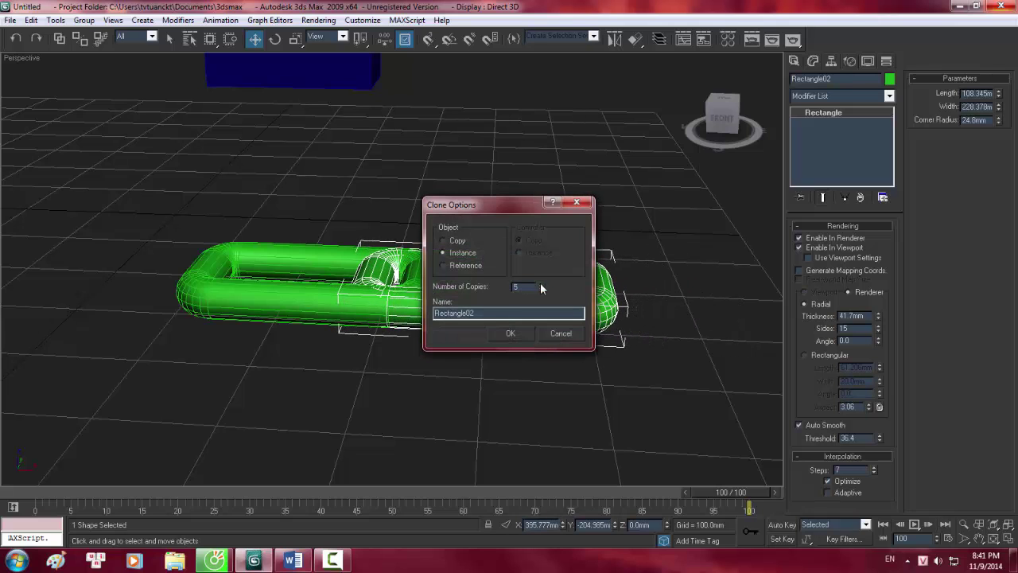
type("10")
left_click(509, 332)
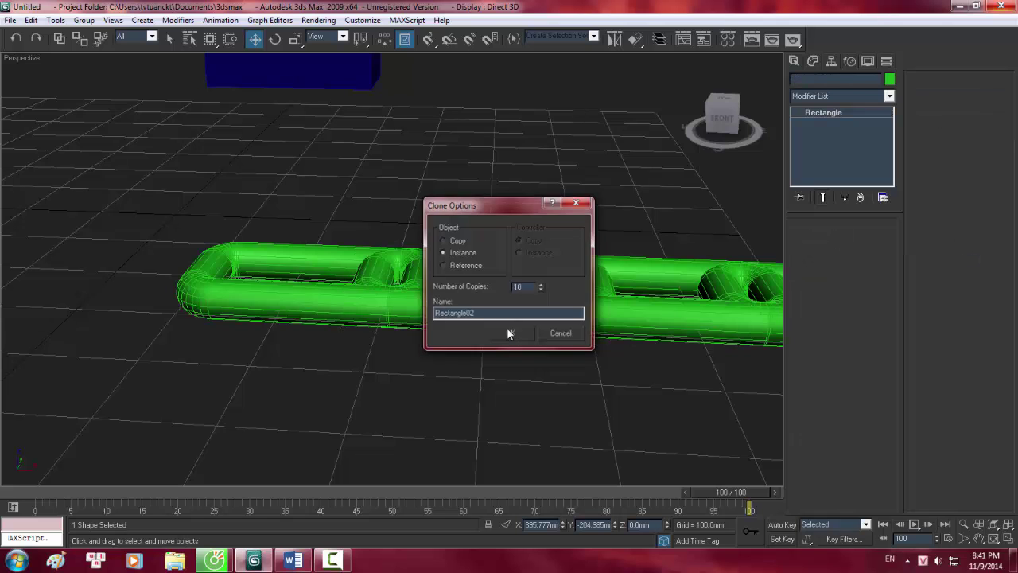
Step: Select the whole row of cloned links and undo the cloning, keeping only the original link
middle_click_drag(616, 382, 439, 374)
scroll(588, 332, "down", 5)
middle_click_drag(589, 332, 514, 348)
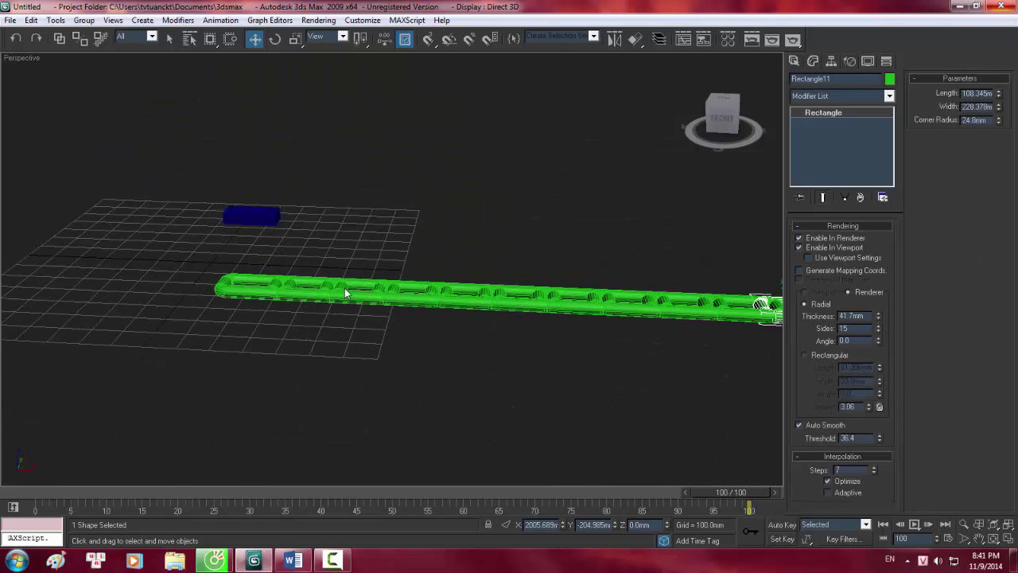
middle_click_drag(705, 355, 590, 325)
left_click_drag(744, 386, 117, 290)
scroll(405, 255, "up", 3)
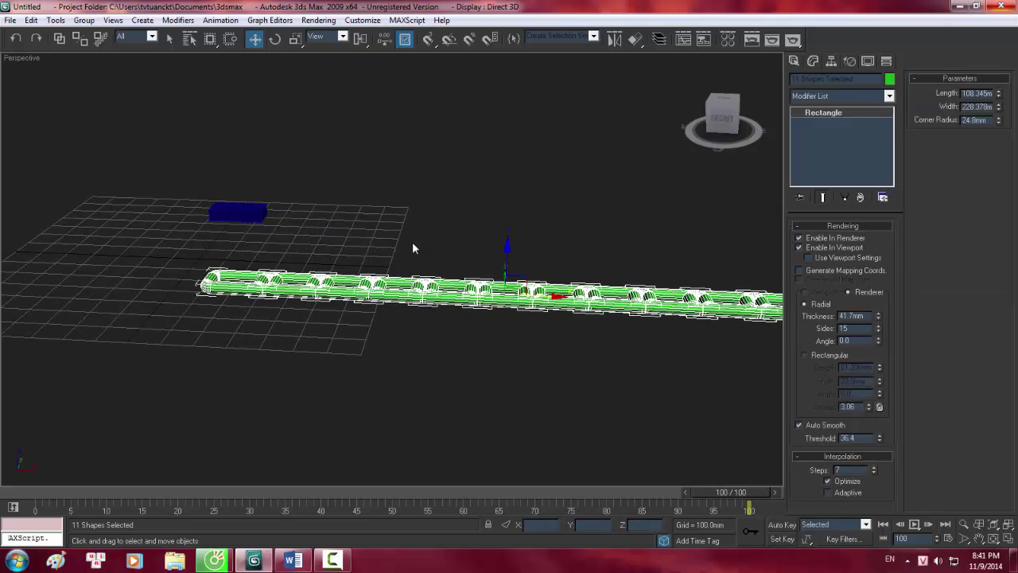
key("ctrl+z")
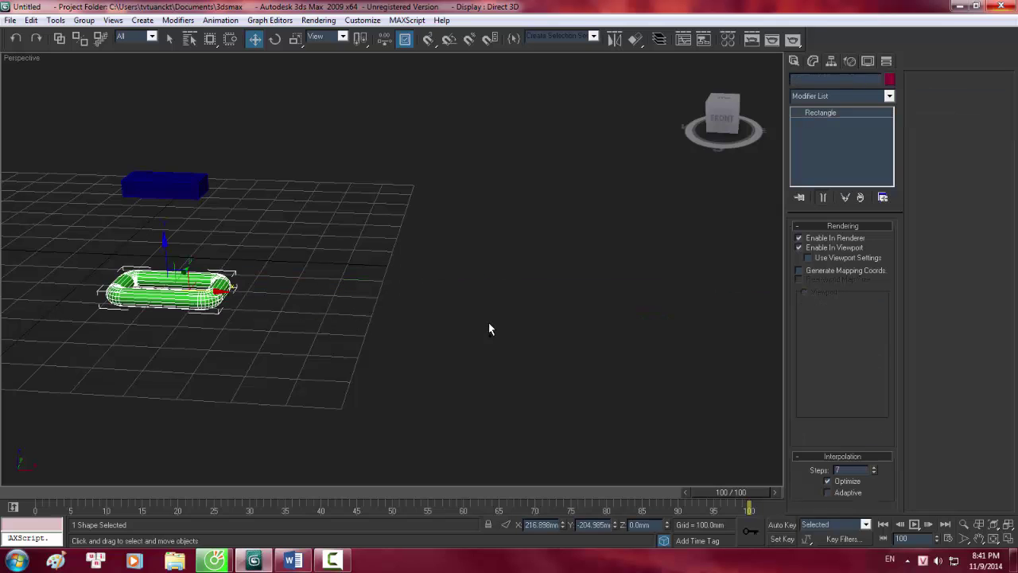
middle_click_drag(254, 288, 457, 284)
scroll(458, 285, "up", 2)
left_click(30, 20)
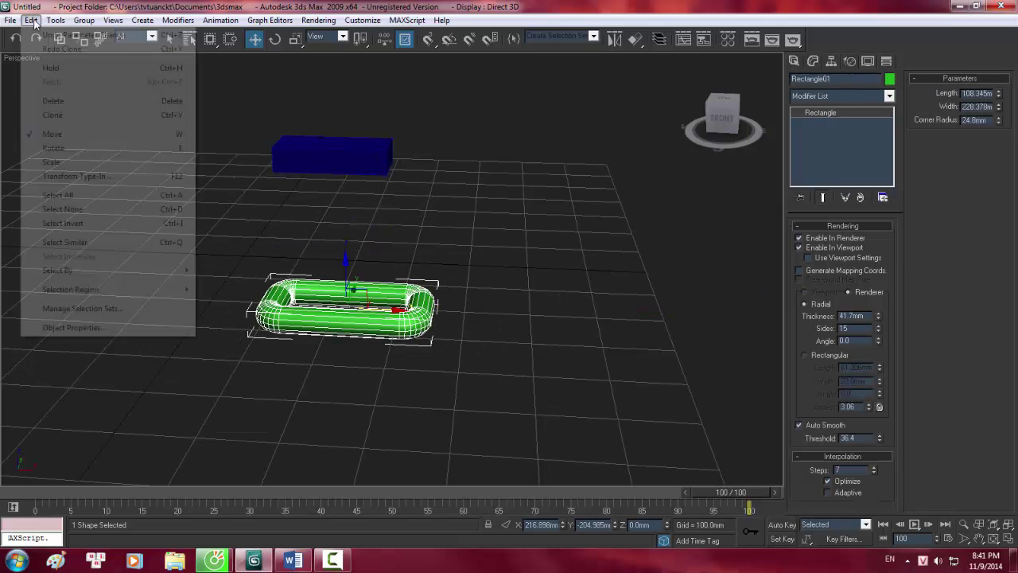
left_click(31, 20)
left_click(55, 20)
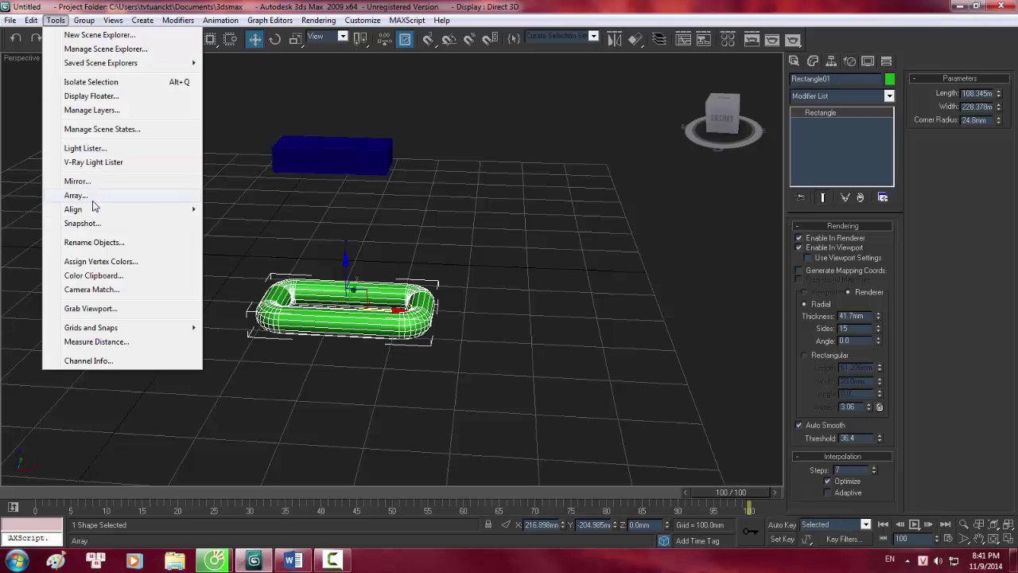
left_click(76, 195)
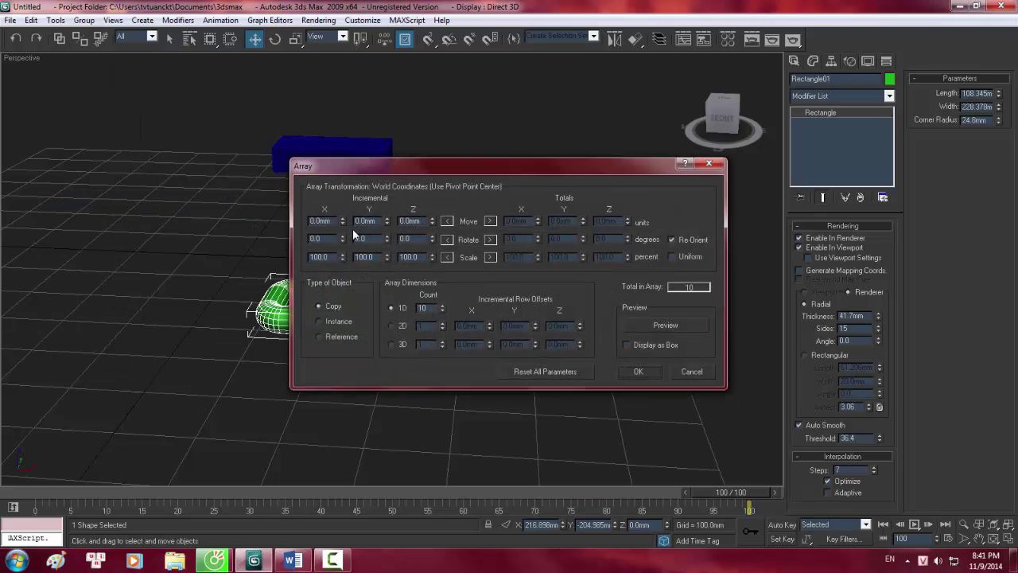
left_click_drag(441, 166, 714, 152)
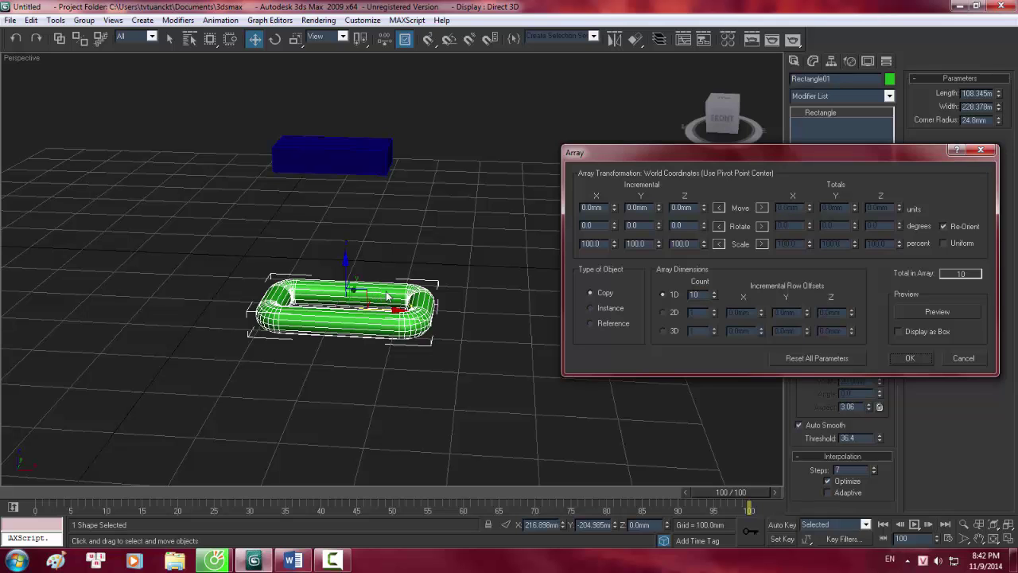
left_click(955, 358)
Step: Try rotating the rounded link about its X axis
middle_click_drag(375, 288, 382, 283)
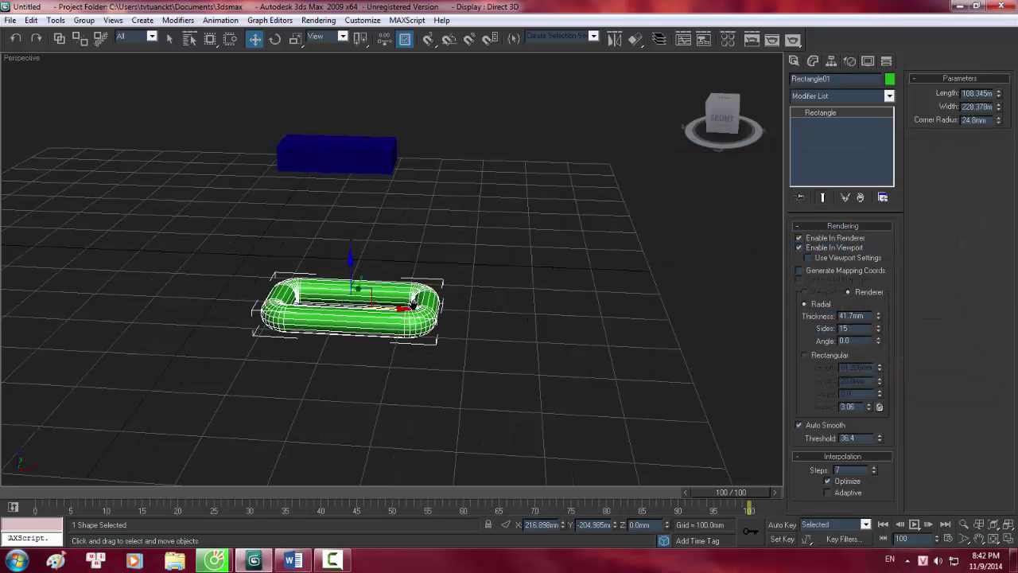
scroll(366, 271, "up", 4)
left_click(275, 39)
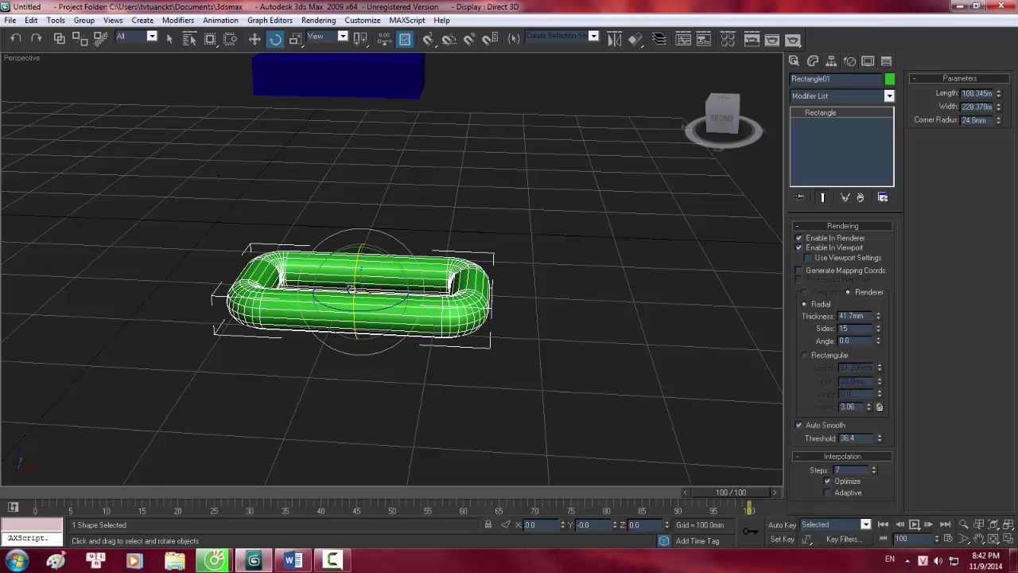
left_click_drag(357, 296, 450, 313)
Step: Start an array of the link with a 1D count of 15 copies and no X offset, and turn on its preview
left_click(56, 20)
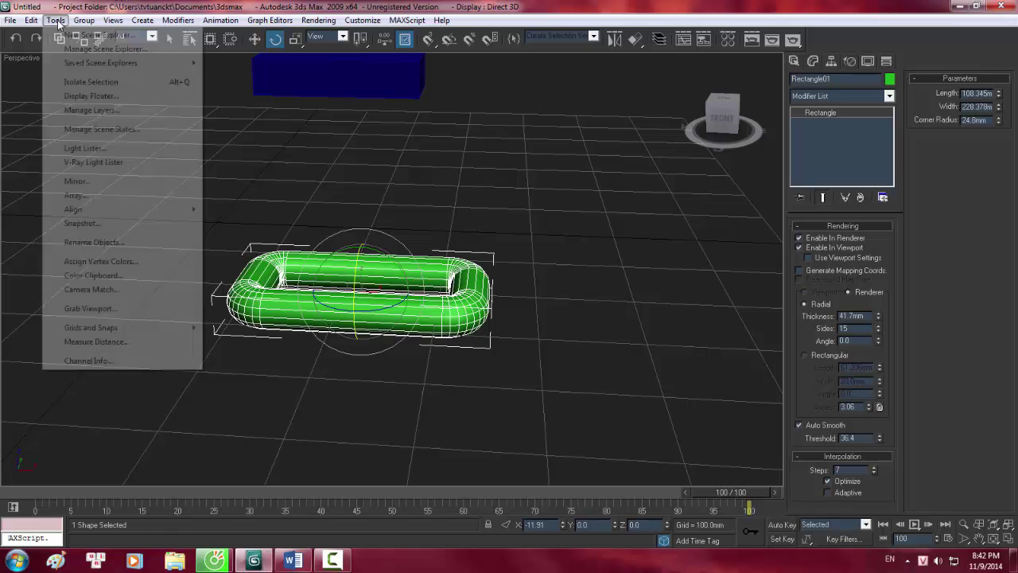
left_click(83, 198)
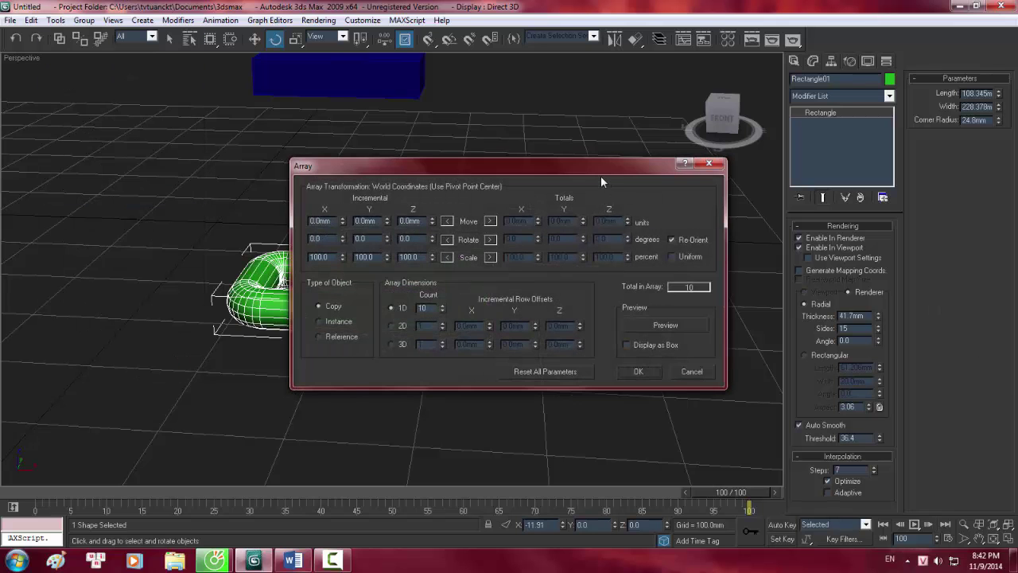
left_click_drag(572, 167, 874, 140)
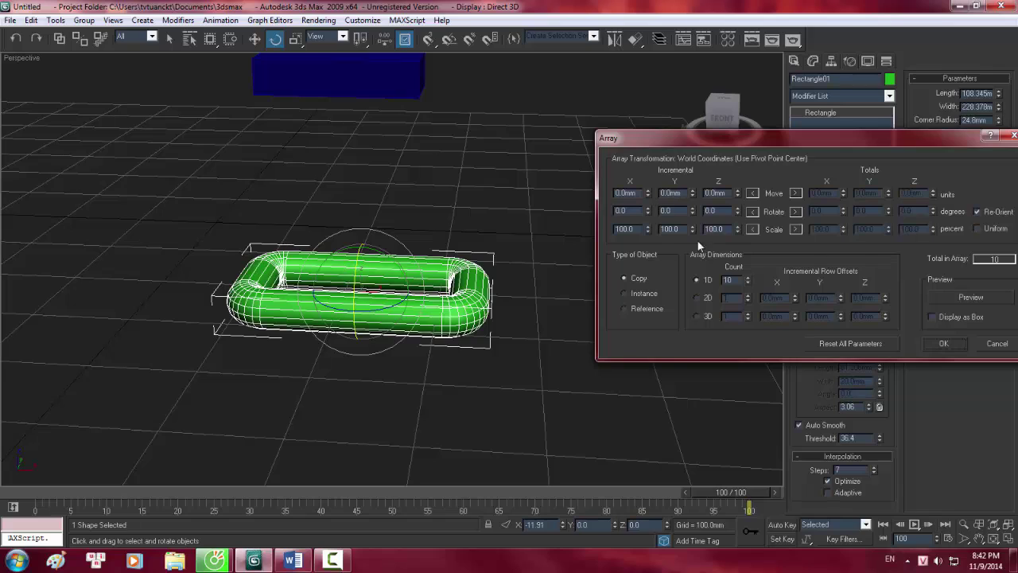
type("15")
left_click_drag(649, 192, 654, 178)
double_click(631, 193)
type("0")
key("Return")
left_click(943, 296)
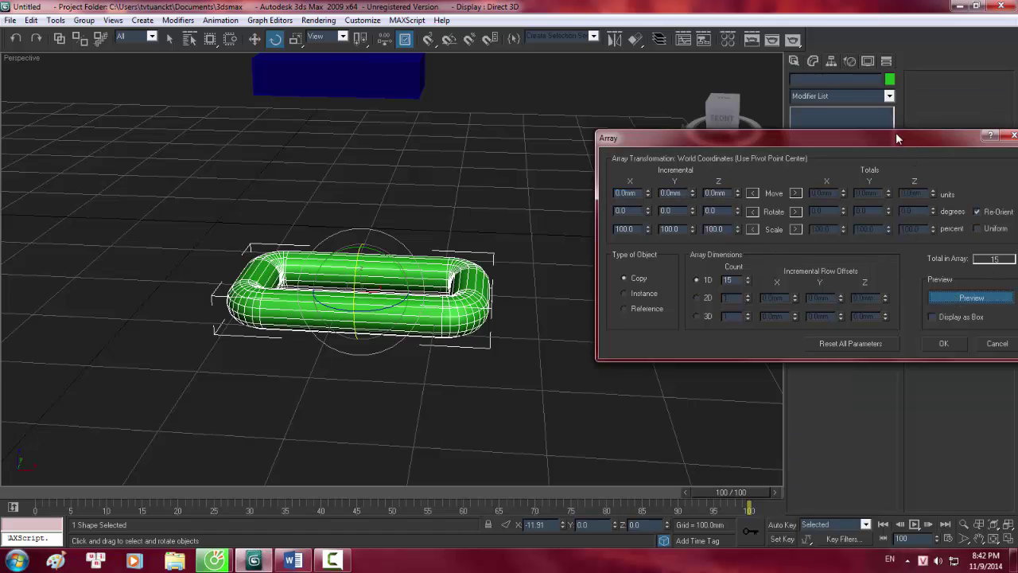
Step: Set the array's incremental X move to 180 mm and switch its dimensions to 2D
left_click_drag(897, 135, 833, 81)
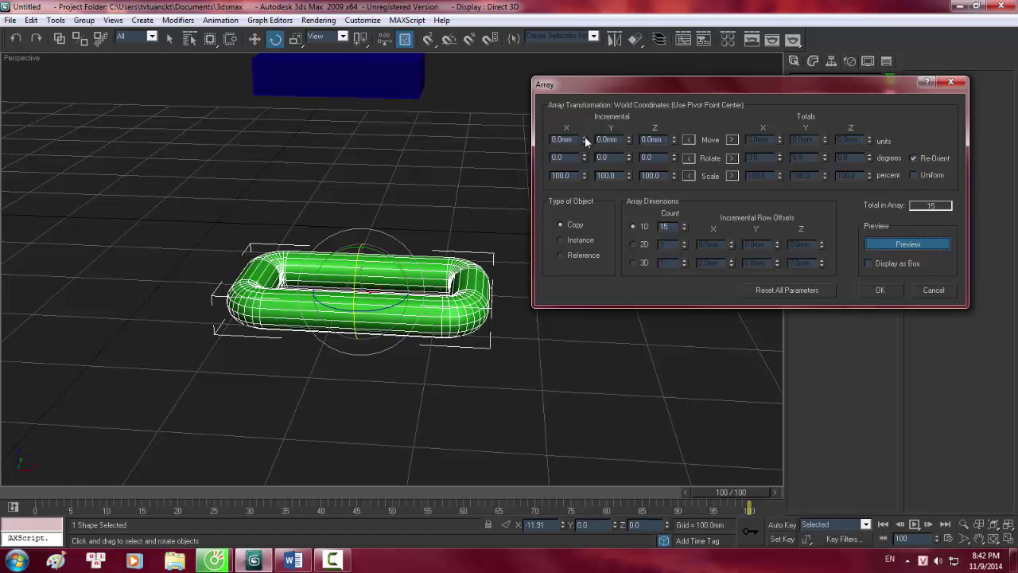
left_click_drag(584, 136, 590, 124)
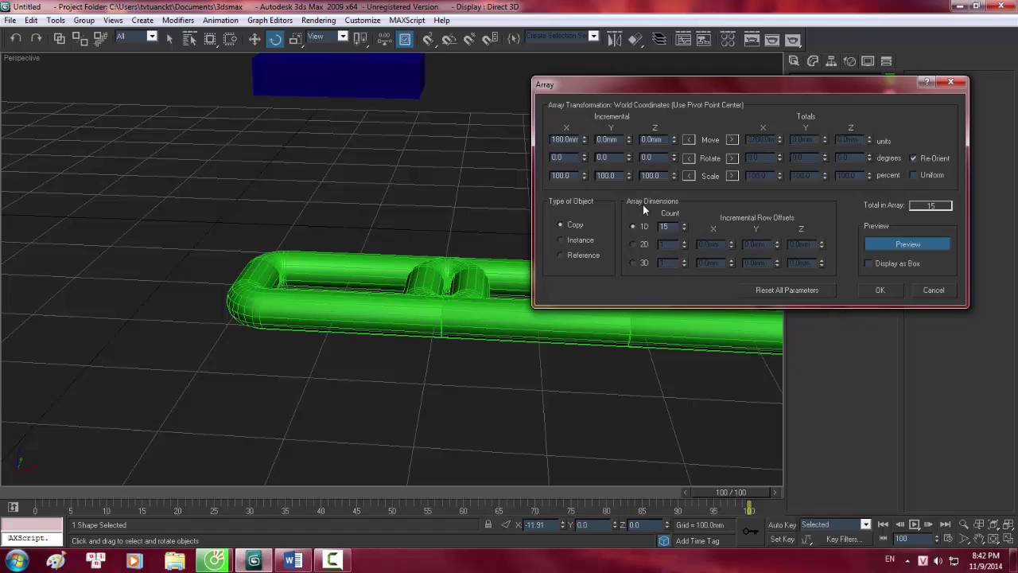
left_click(632, 243)
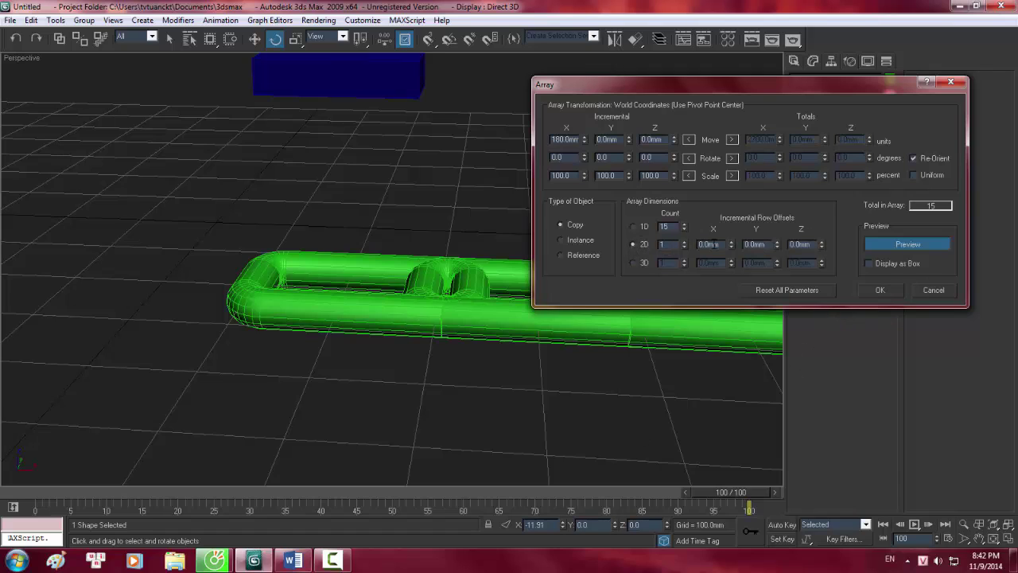
Step: Set the array's total X rotation to 1552 degrees and create the chain of links
left_click(732, 158)
left_click_drag(784, 156, 824, 310)
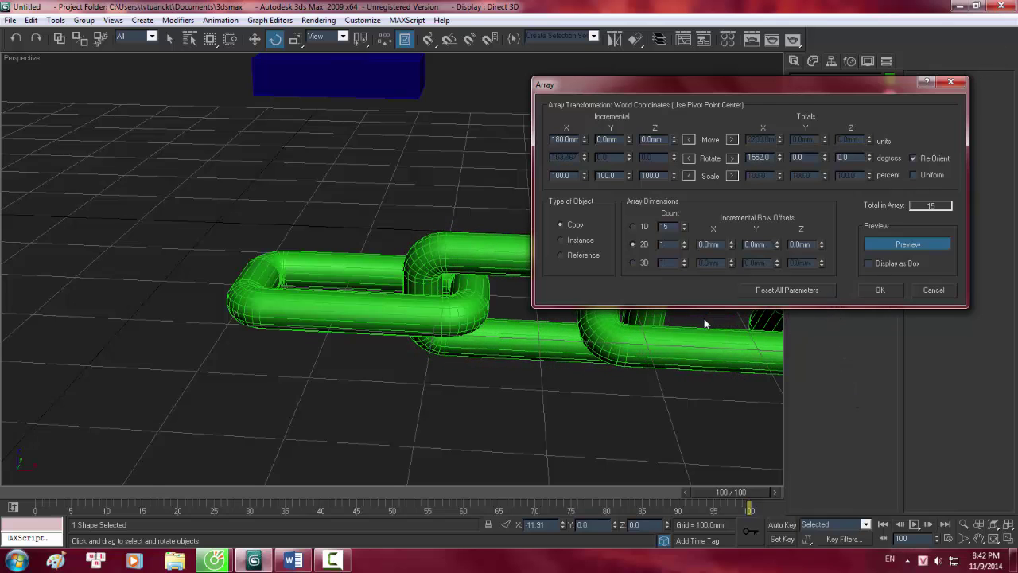
left_click(874, 291)
scroll(540, 287, "down", 6)
scroll(760, 297, "down", 3)
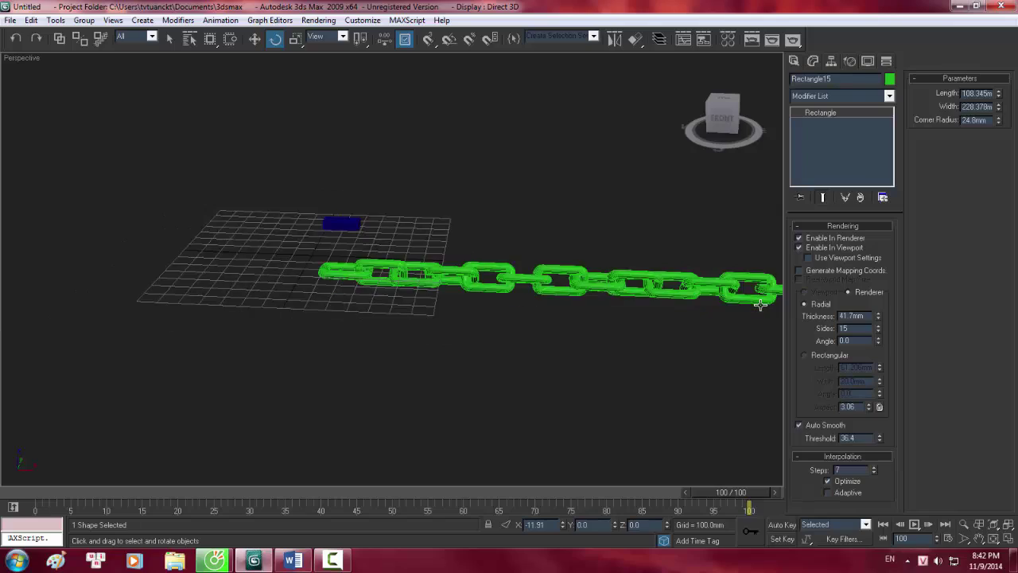
Step: Deselect the chain and examine its interlocking links from several angles and distances
middle_click_drag(751, 302, 555, 339)
scroll(489, 334, "up", 5)
left_click(547, 172)
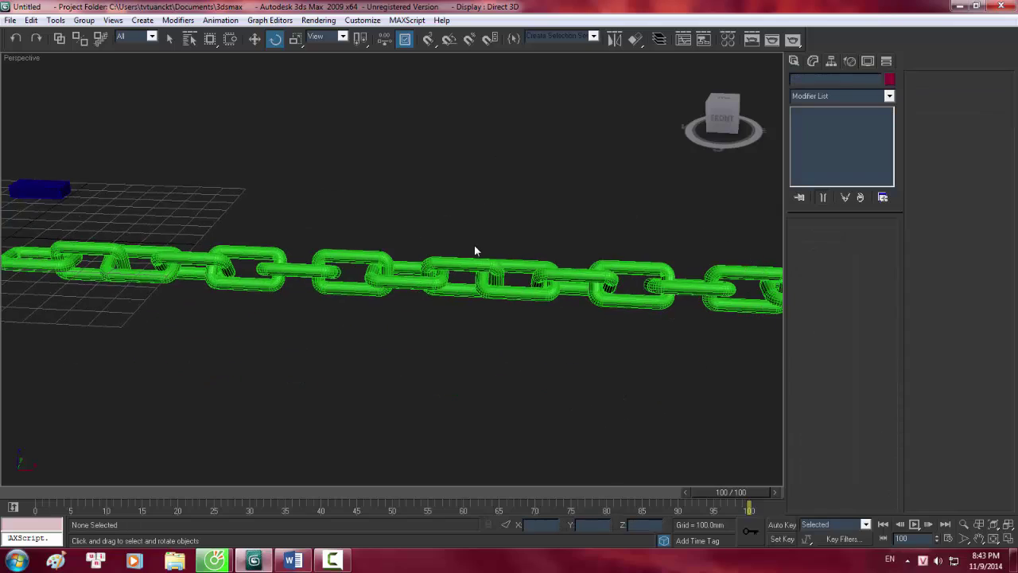
middle_click_drag(475, 249, 586, 282)
middle_click_drag(629, 320, 227, 348, "alt")
scroll(504, 338, "down", 5)
middle_click_drag(503, 334, 339, 308, "alt")
scroll(498, 357, "up", 6)
scroll(405, 302, "up", 4)
scroll(400, 300, "down", 2)
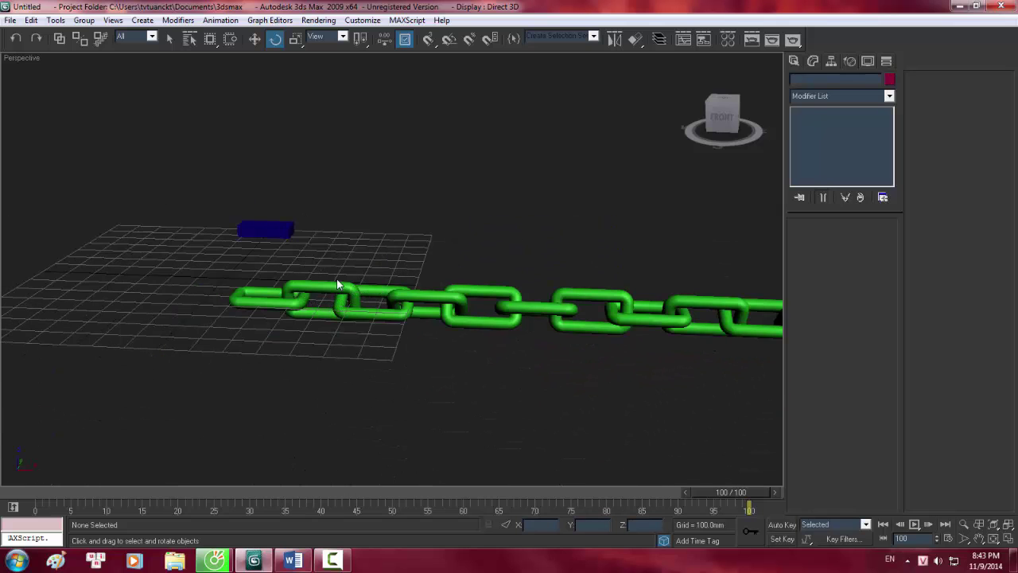
Step: Start an array of the blue box and reset all array parameters
left_click(264, 229)
scroll(315, 274, "up", 4)
middle_click_drag(316, 273, 482, 346)
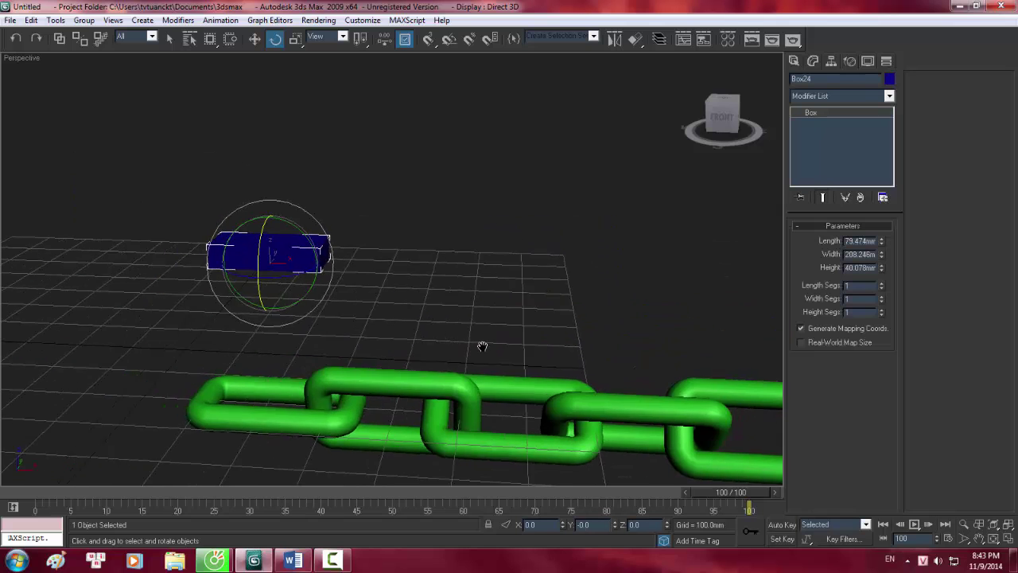
scroll(357, 303, "up", 4)
scroll(354, 303, "down", 5)
left_click(31, 20)
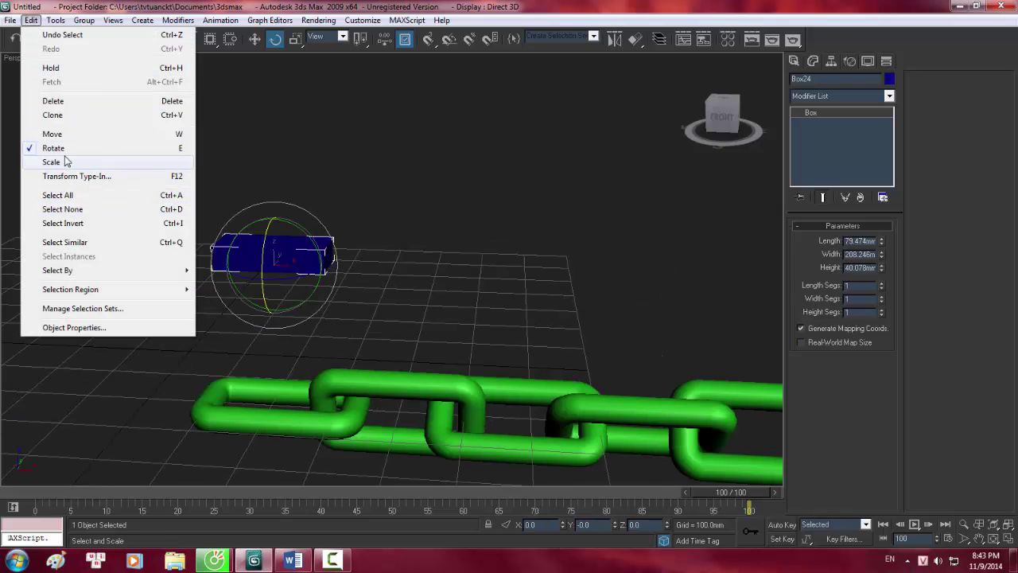
left_click(217, 161)
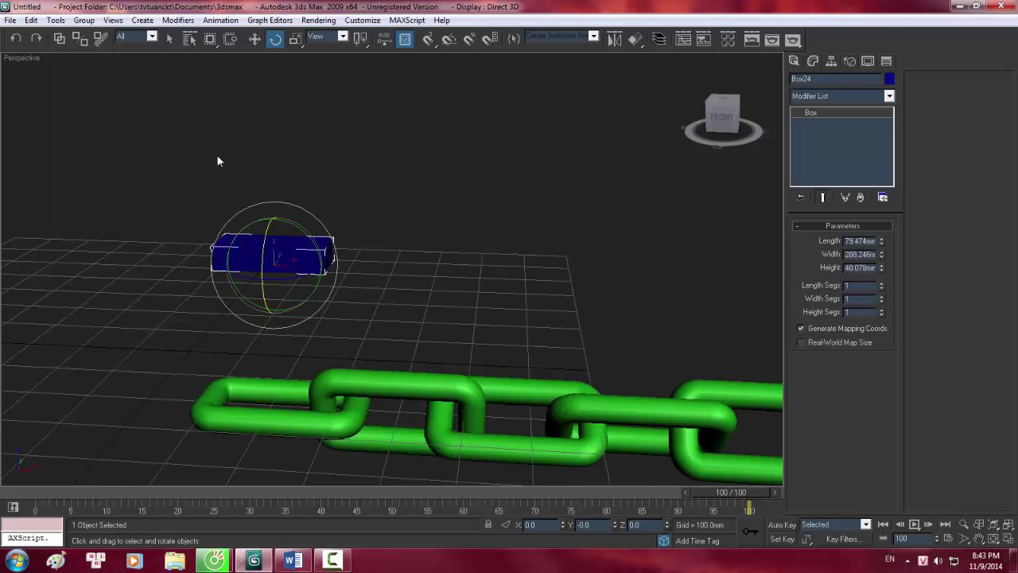
left_click(56, 19)
left_click(85, 196)
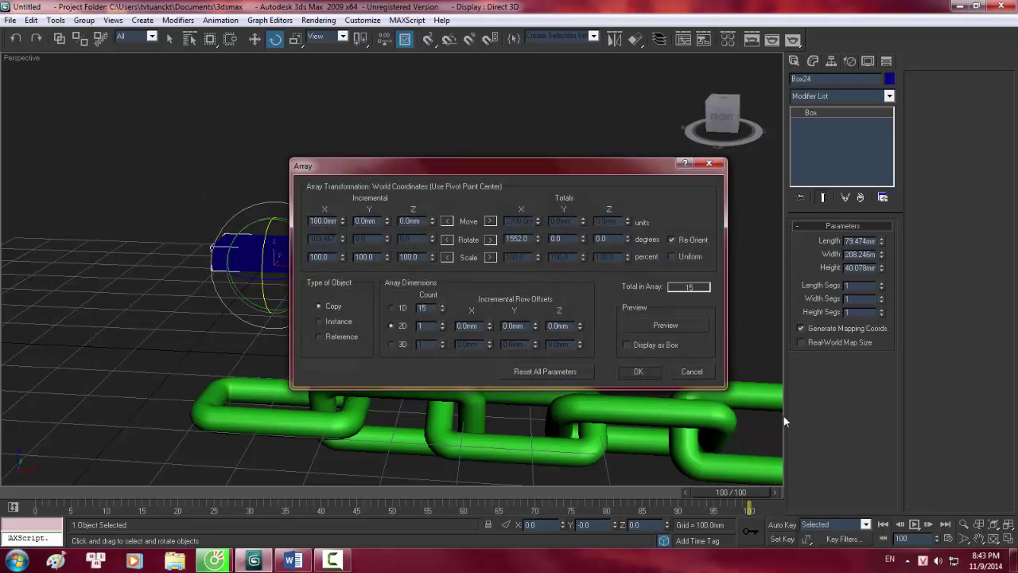
left_click_drag(527, 179, 825, 165)
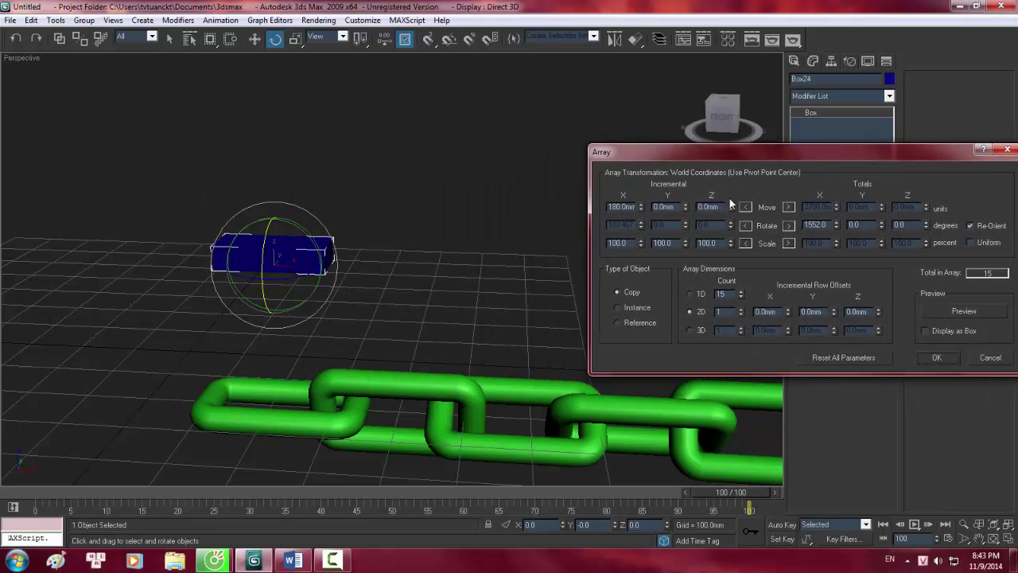
left_click_drag(706, 151, 491, 75)
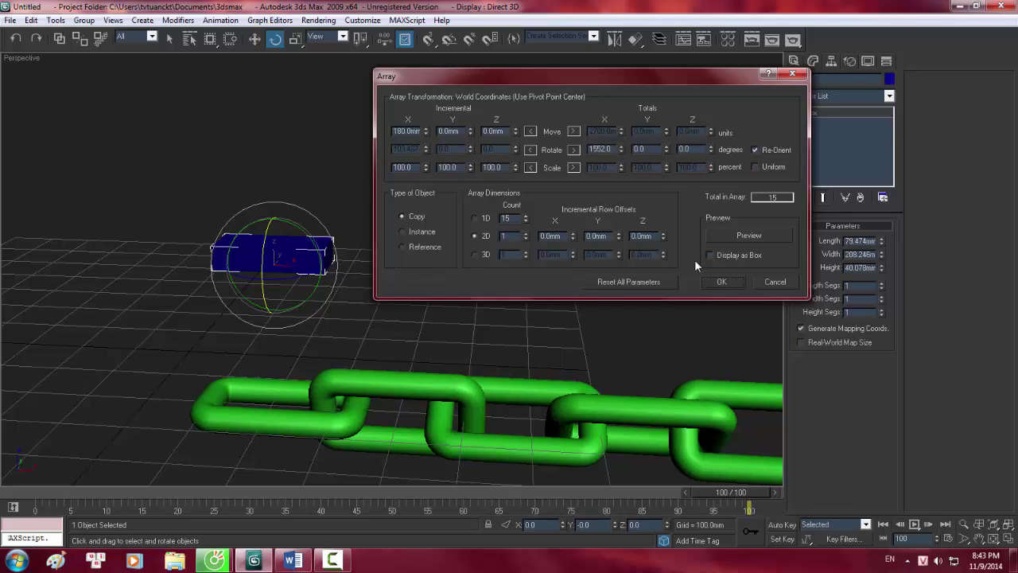
left_click(623, 283)
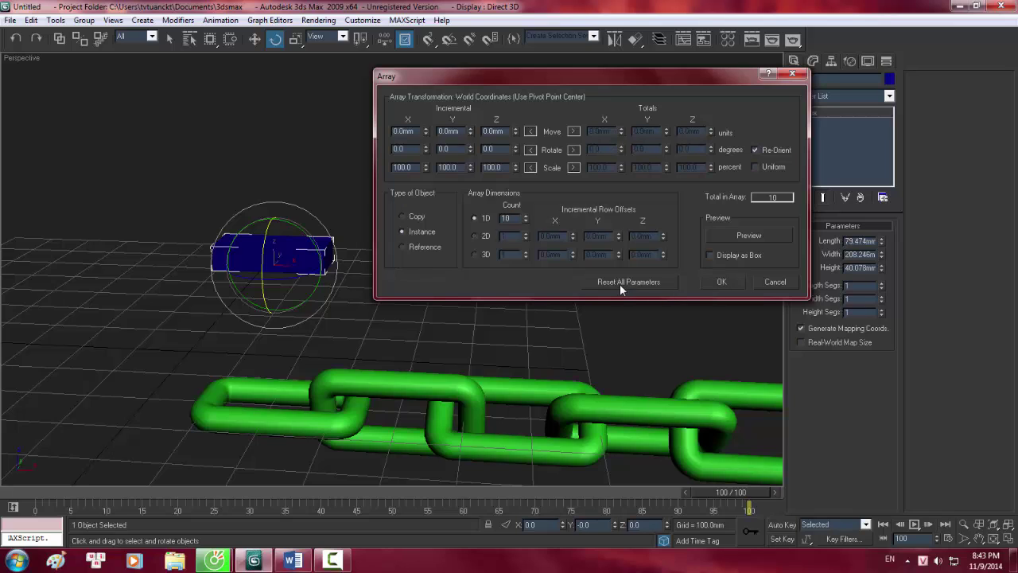
Step: Preview the box array, set its object type to Copy and its incremental X move to 210 mm
left_click(748, 239)
left_click(403, 215)
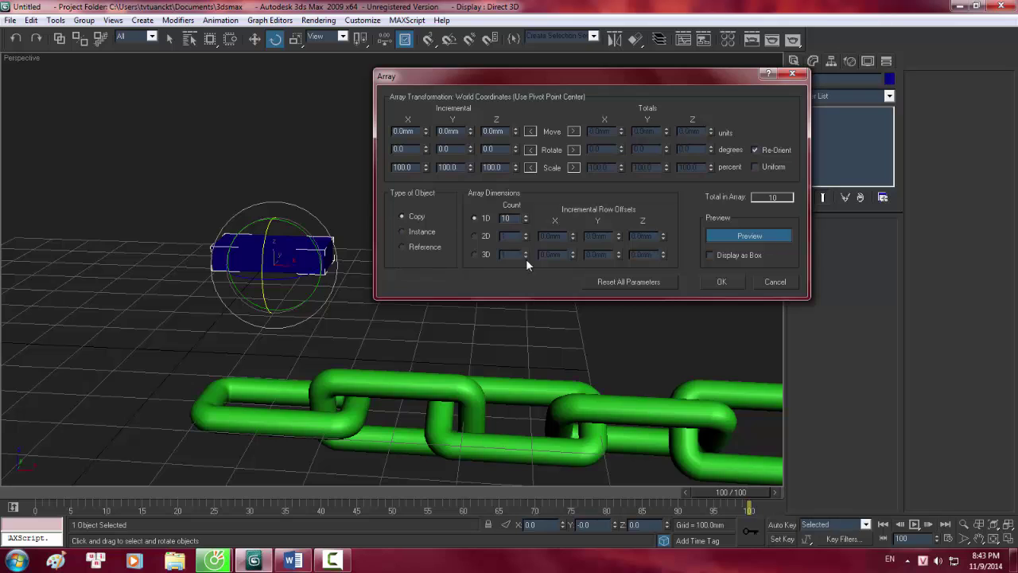
left_click_drag(590, 76, 784, 132)
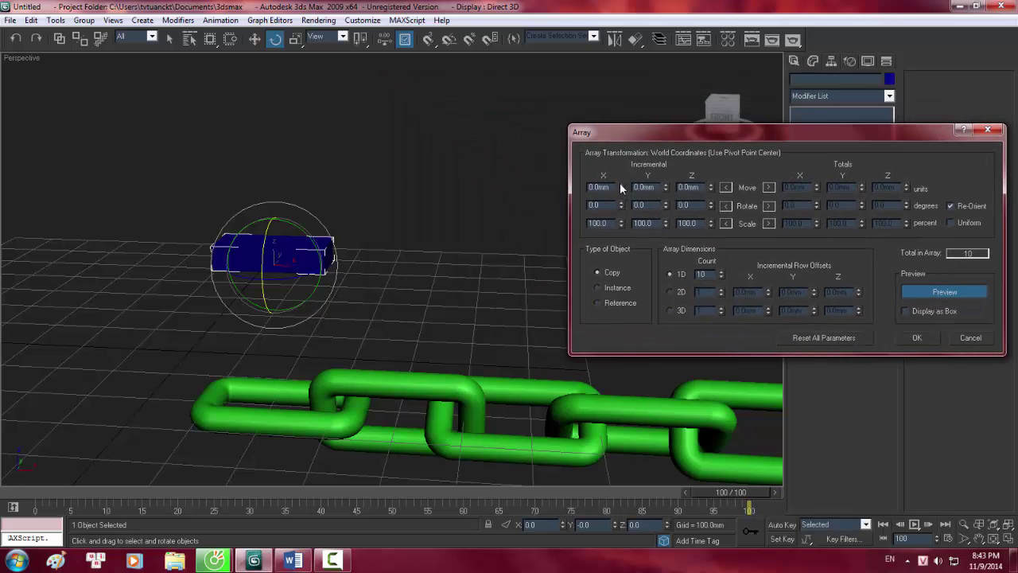
left_click_drag(620, 184, 626, 169)
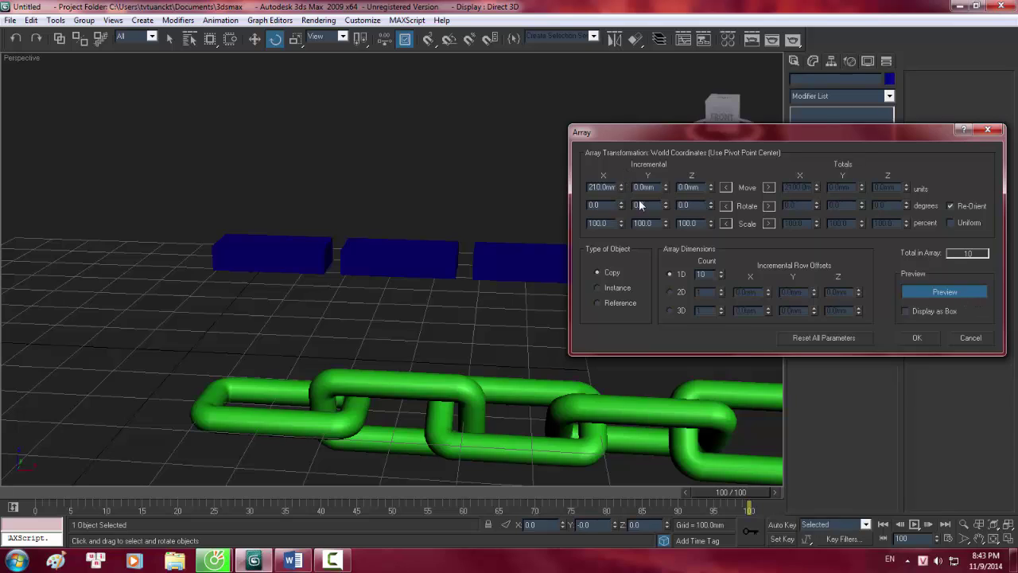
Step: Make the box array 2D with a count of 5 and a Z row offset of 50 mm
left_click(671, 292)
left_click_drag(862, 276, 861, 241)
type("5")
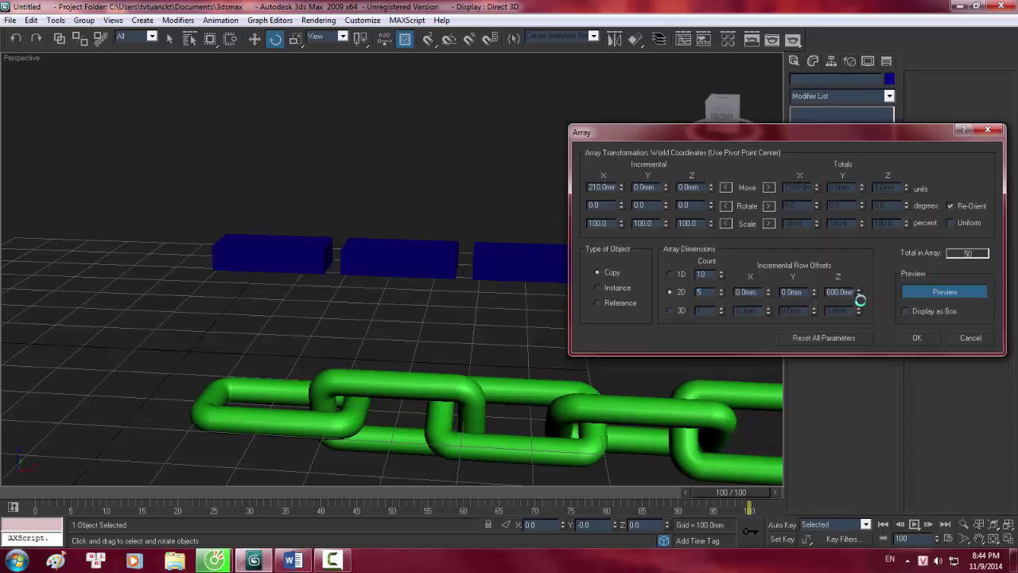
left_click_drag(860, 299, 864, 331)
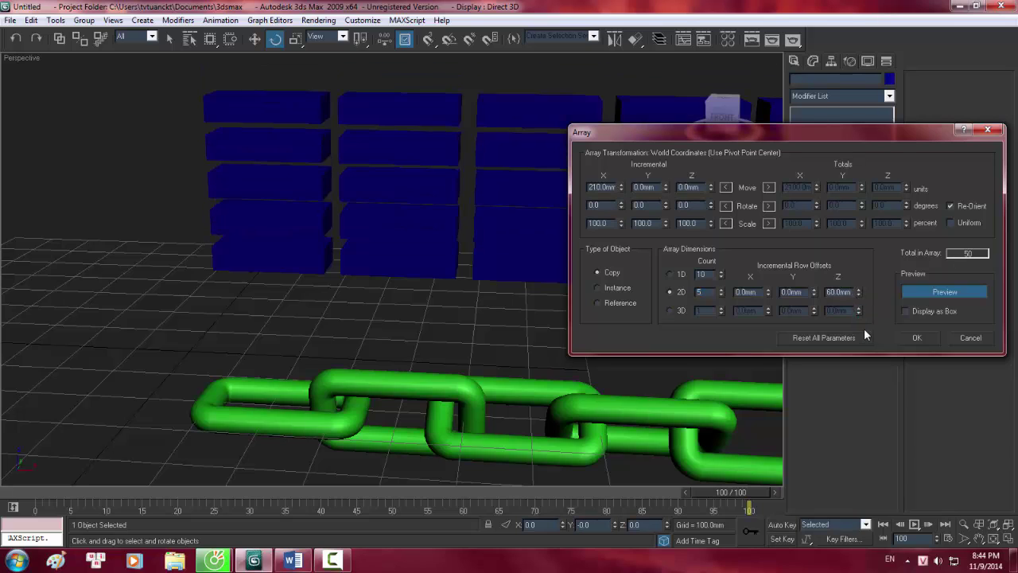
left_click(858, 295)
left_click(858, 295)
left_click(858, 289)
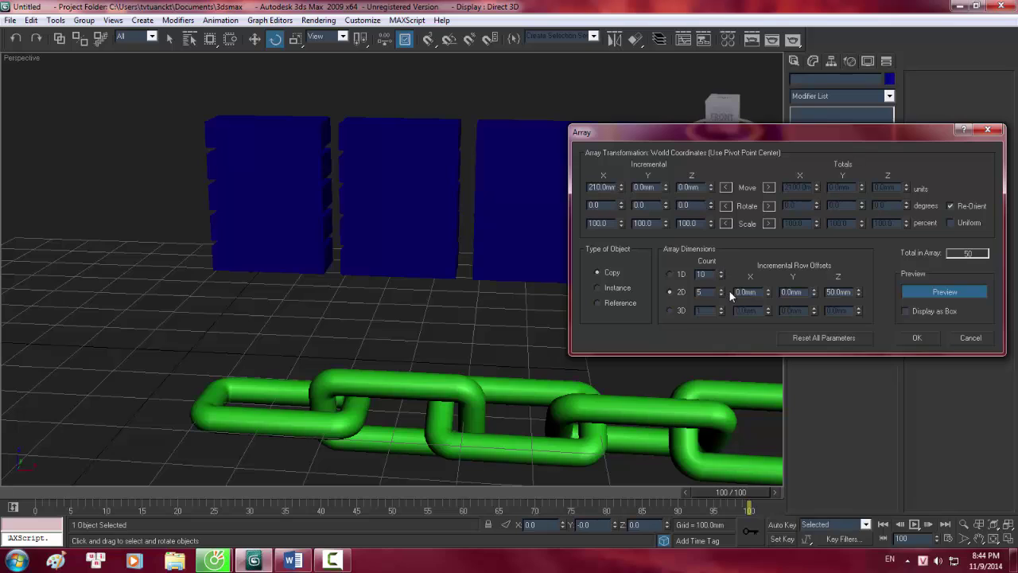
Step: Extend the box array to 3D with a Y row offset and create the block of boxes
left_click(668, 309)
left_click(814, 310)
left_click_drag(814, 299, 816, 293)
left_click(914, 338)
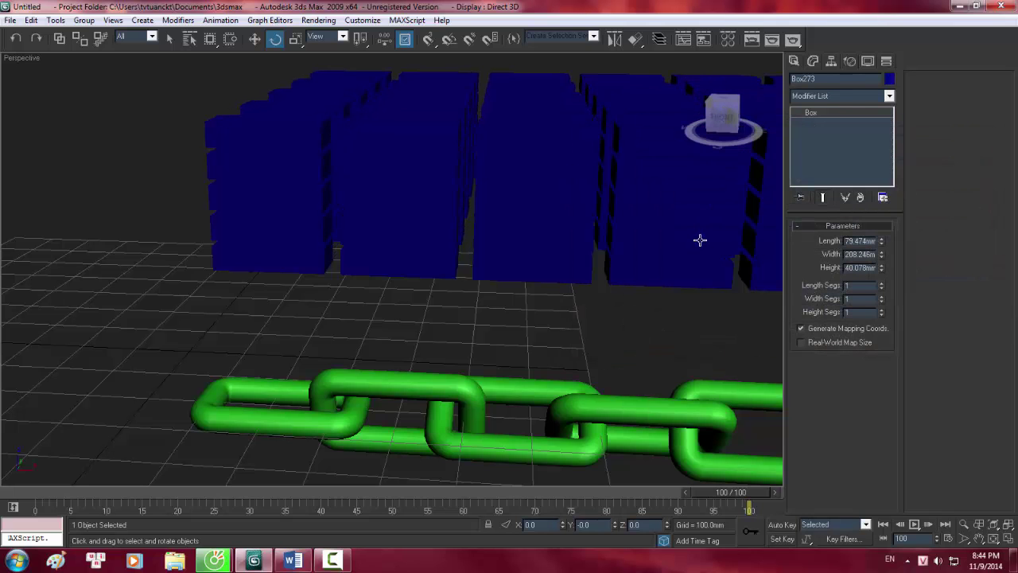
Step: Inspect the block of arrayed boxes and undo the 3D array
mouse_move(703, 240)
middle_mouse_down("alt")
mouse_move(538, 237)
mouse_move(608, 263)
mouse_move(660, 255)
mouse_move(731, 221)
mouse_move(711, 255)
mouse_move(767, 251)
mouse_move(676, 257)
mouse_move(681, 302)
mouse_move(699, 255)
middle_mouse_up("alt")
scroll(542, 245, "down", 5)
scroll(541, 268, "up", 6)
scroll(525, 252, "down", 4)
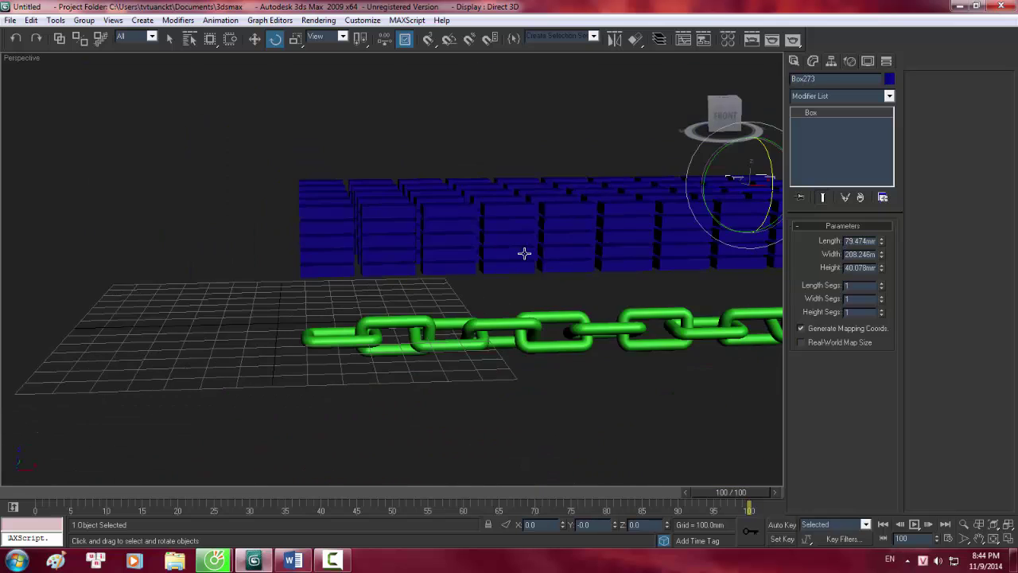
scroll(525, 253, "up", 3)
key("ctrl+z")
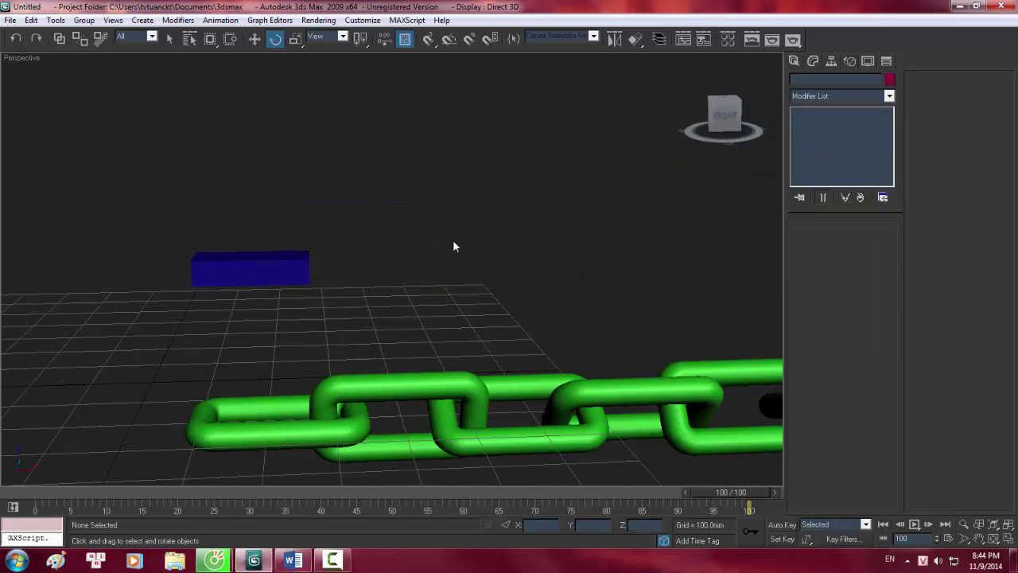
Step: Start a new array of the blue box with preview on, and set an incremental X move leaving narrow gaps between neighbouring boxes
left_click(276, 255)
left_click(39, 20)
left_click(49, 21)
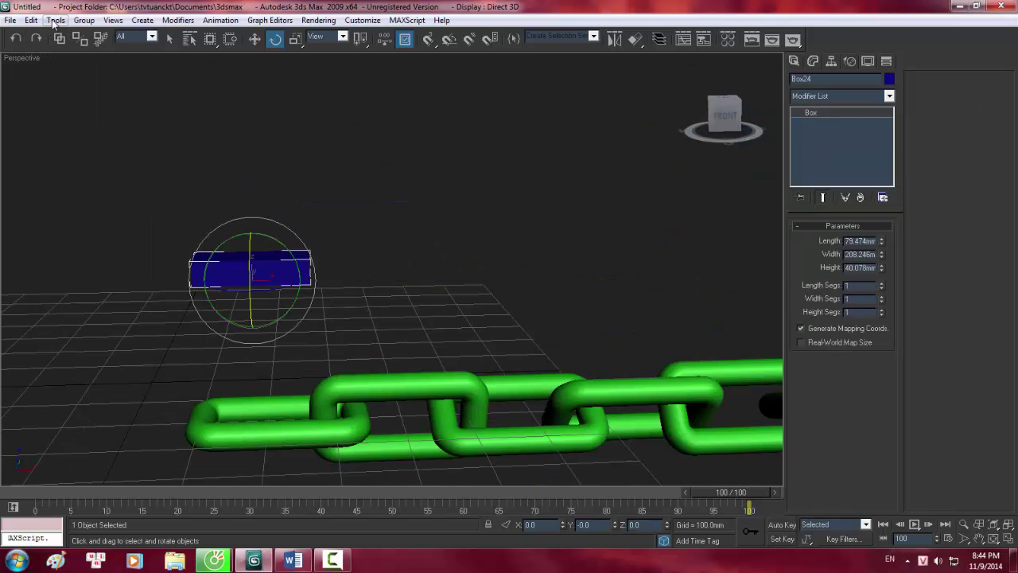
left_click(49, 22)
left_click(75, 196)
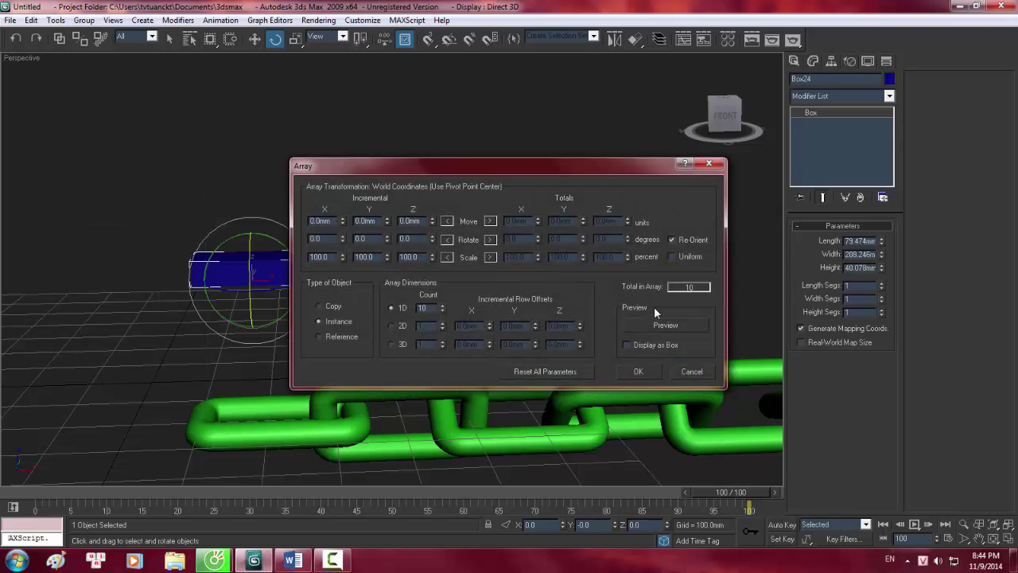
left_click(689, 326)
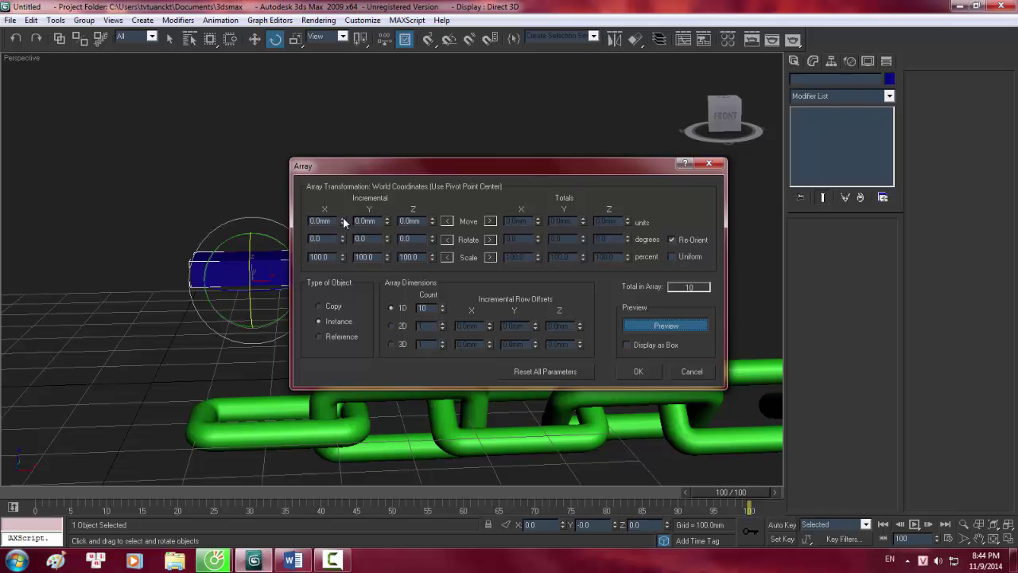
left_click_drag(343, 223, 644, 163)
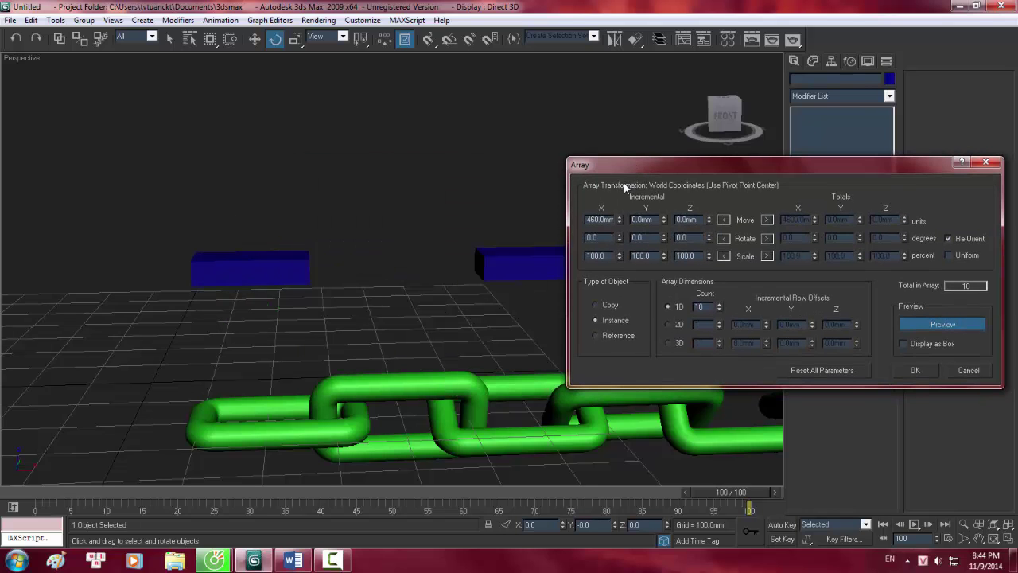
left_click_drag(617, 224, 617, 224)
Step: Make the array 2D with a count of 5 and a Z row offset of 50 mm, and create the brick wall
left_click(679, 326)
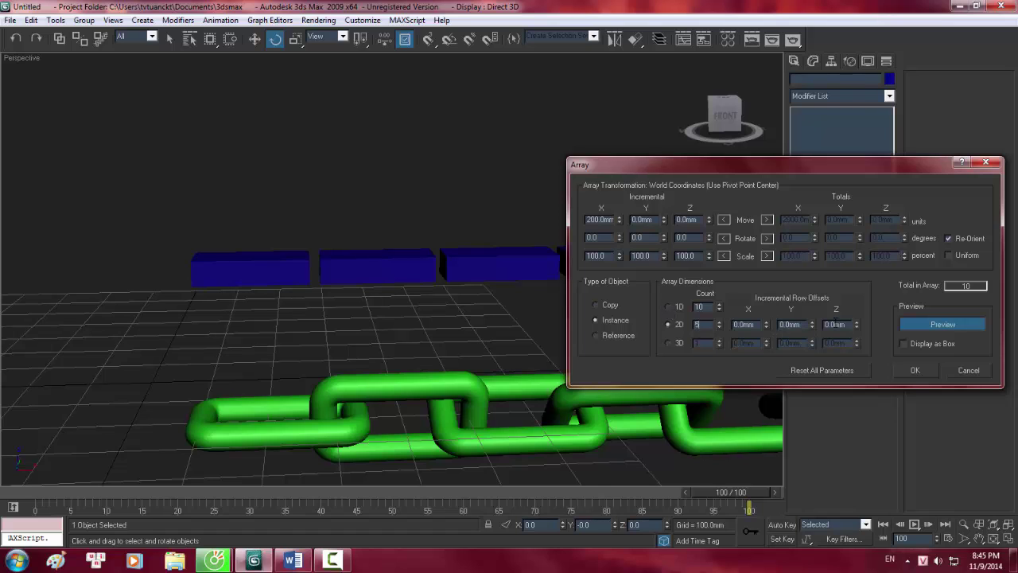
left_click_drag(856, 320, 857, 326)
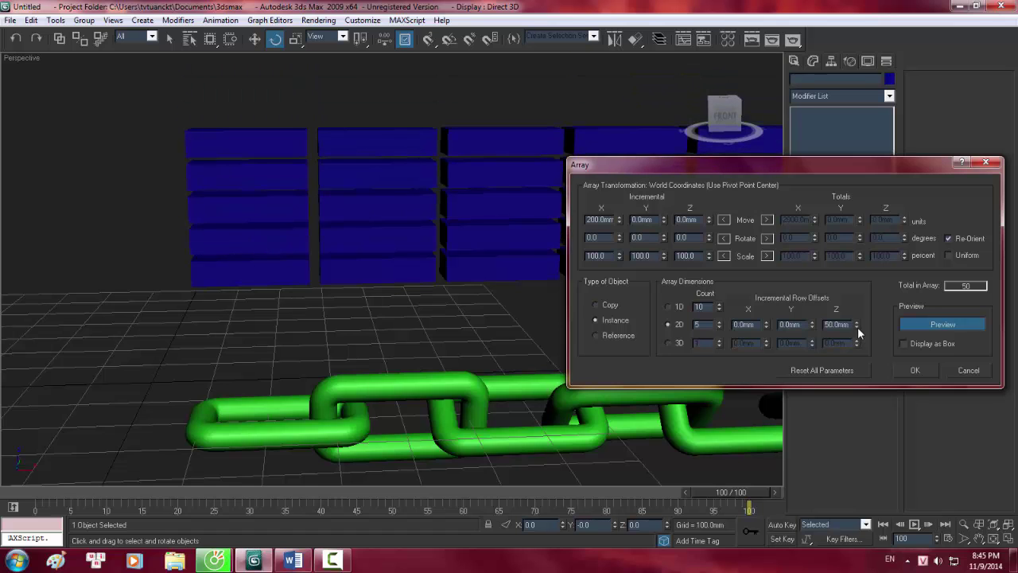
left_click(913, 370)
Step: In the Left view, select the second and fourth rows of boxes together for moving
left_click(525, 186)
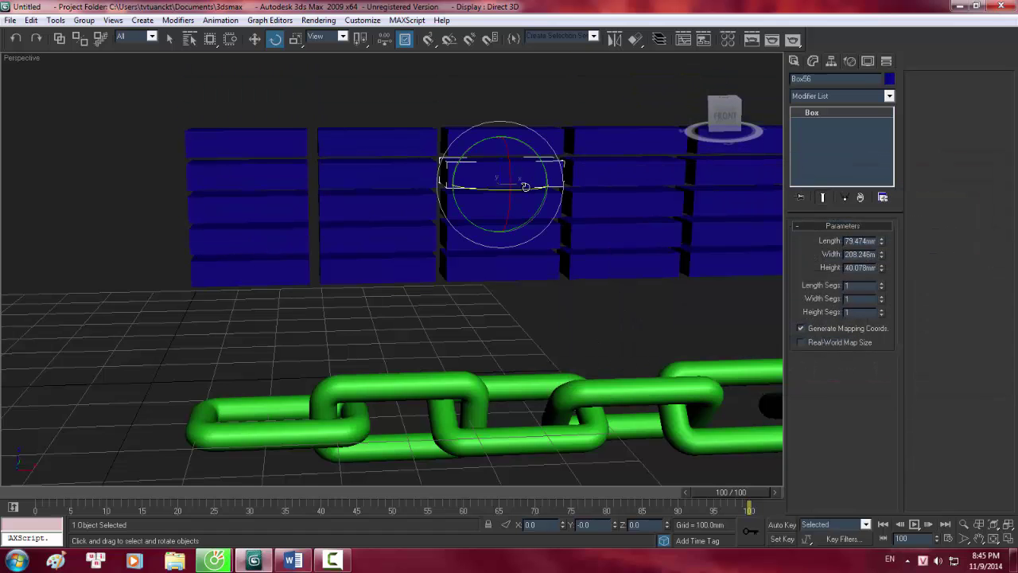
key("f")
key("l")
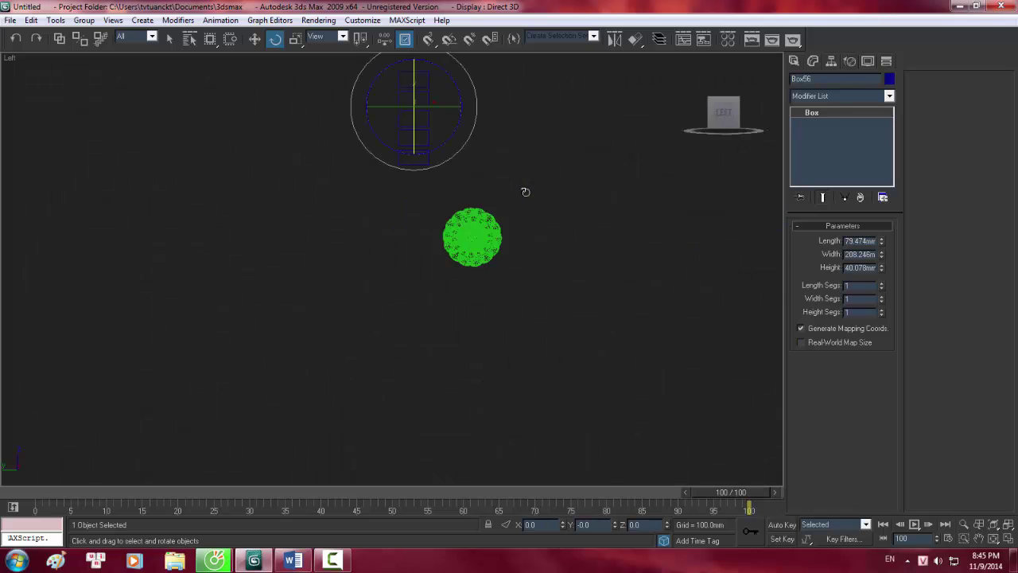
key("z")
middle_click_drag(462, 309, 523, 170)
scroll(499, 241, "down", 2)
scroll(479, 278, "down", 6)
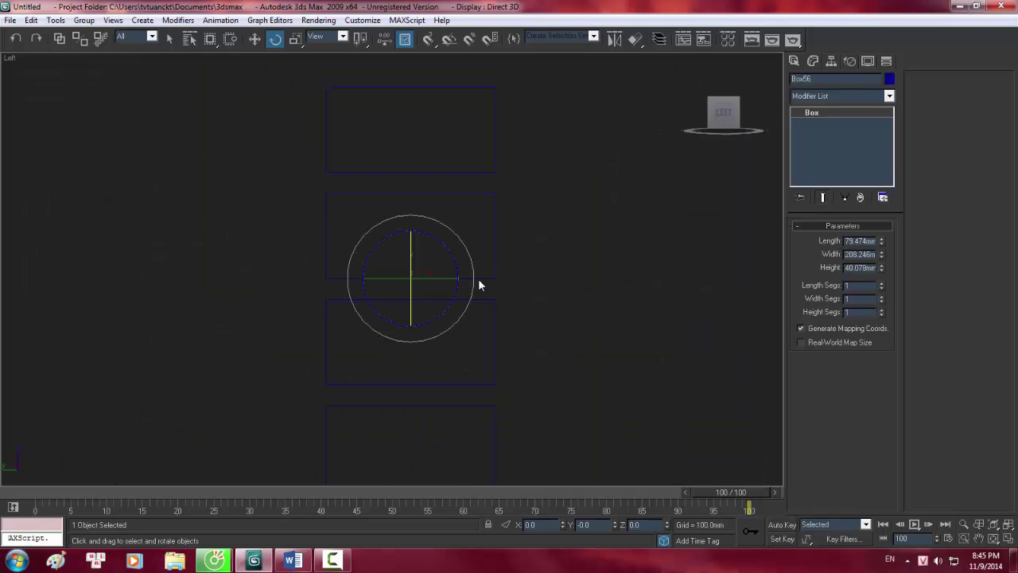
middle_click_drag(476, 247, 501, 208)
scroll(506, 197, "up", 3)
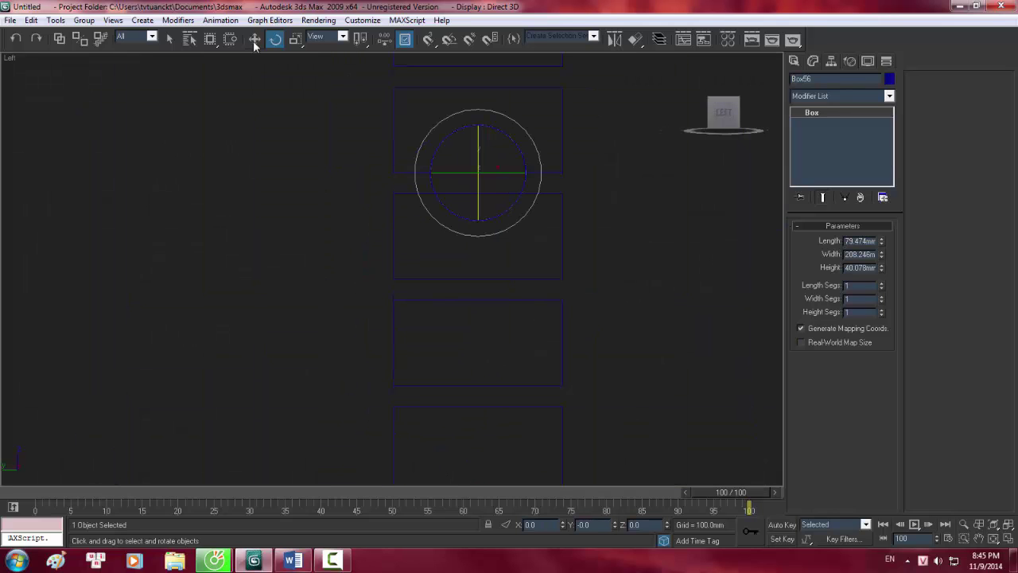
key("w")
left_click_drag(604, 150, 391, 72)
scroll(503, 175, "down", 3)
middle_click_drag(503, 171, 512, 135)
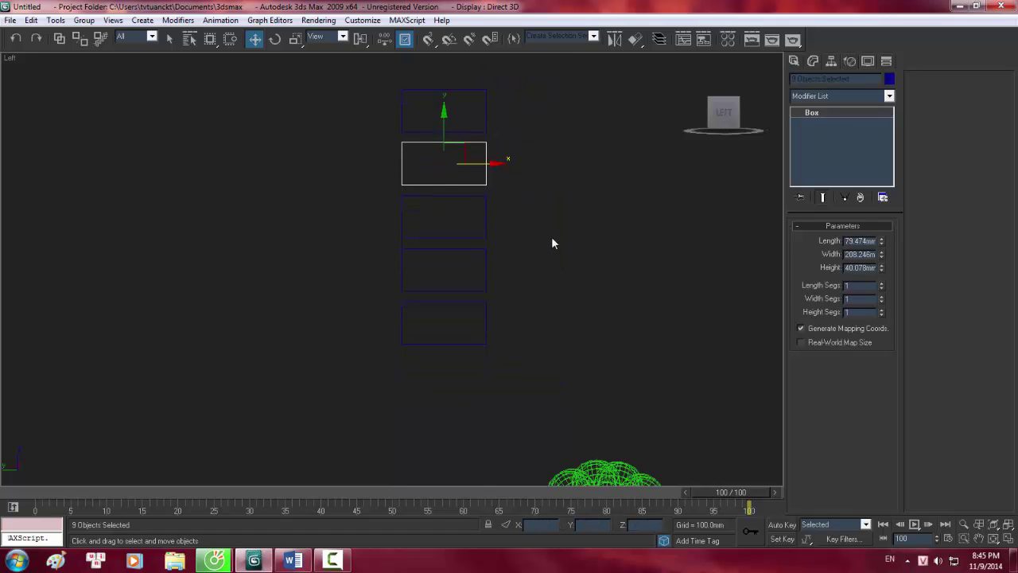
left_click_drag(550, 269, 333, 241, "ctrl")
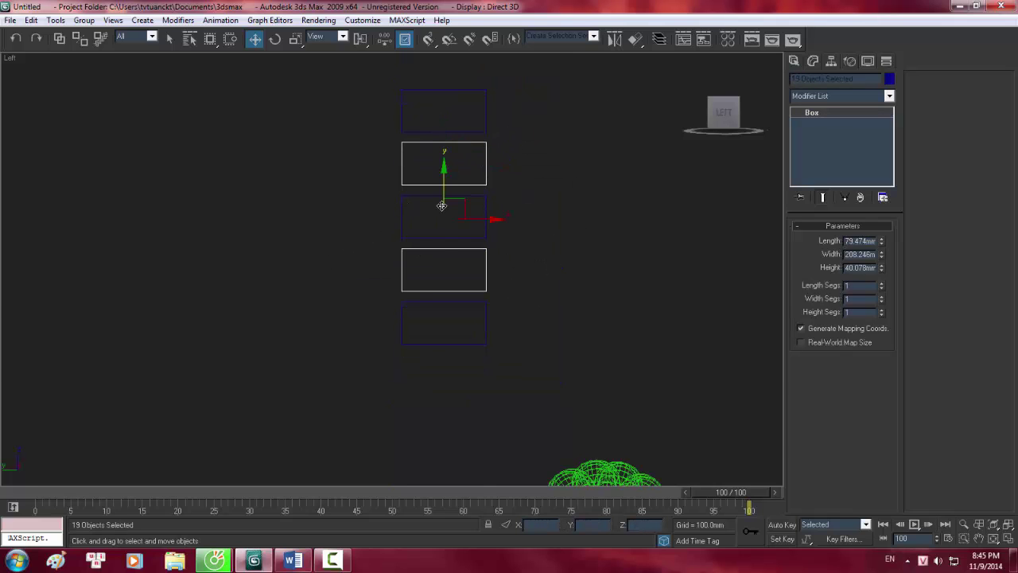
Step: In the Perspective view, move the two selected rows along negative X so their bricks are staggered against the neighbouring rows
key("p")
scroll(411, 193, "down", 3)
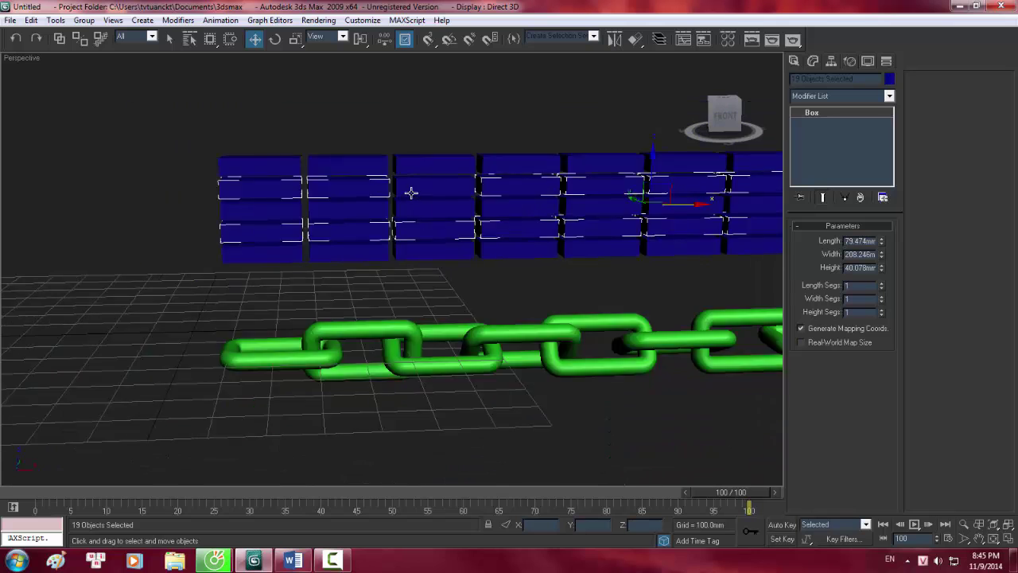
scroll(625, 222, "down", 1)
scroll(637, 219, "up", 4)
middle_click_drag(642, 208, 666, 246, "alt")
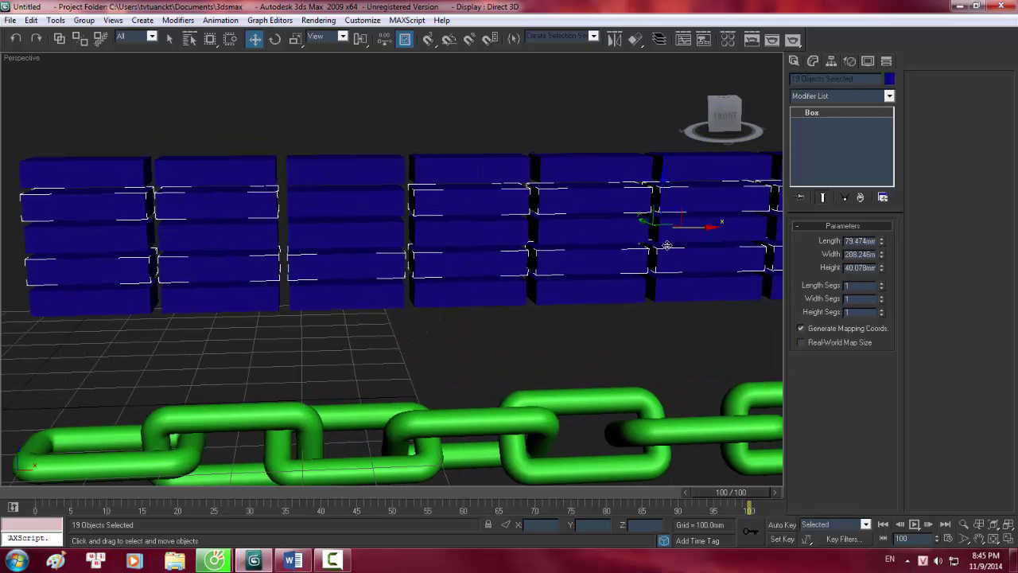
left_click_drag(695, 226, 660, 227)
middle_click_drag(653, 288, 699, 268, "alt")
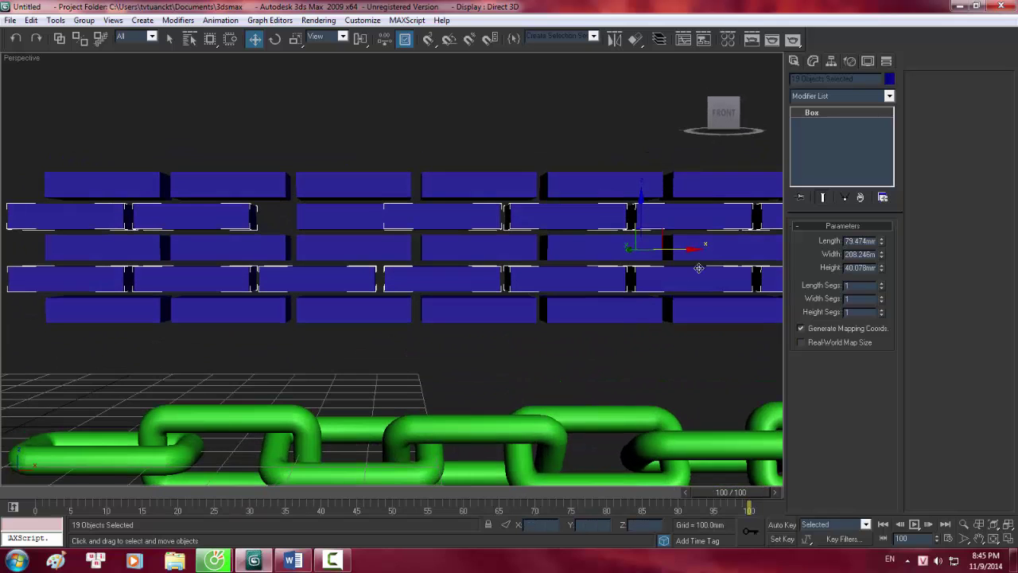
mouse_move(686, 251)
left_mouse_down()
mouse_move(720, 252)
mouse_move(668, 243)
left_mouse_up()
Step: Try deleting the brick that overlaps its neighbour beside the gap in the wall's second row, and undo the deletion
scroll(668, 244, "down", 5)
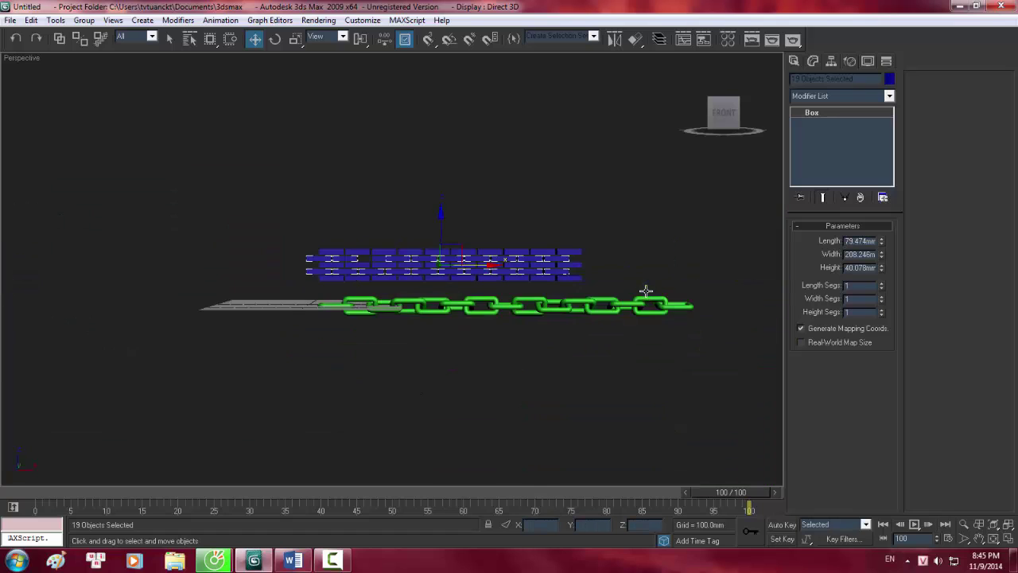
middle_click_drag(668, 243, 592, 370, "alt")
left_click(605, 228)
scroll(604, 229, "up", 5)
middle_click_drag(597, 262, 640, 211, "alt")
left_click(406, 226)
left_click(357, 220)
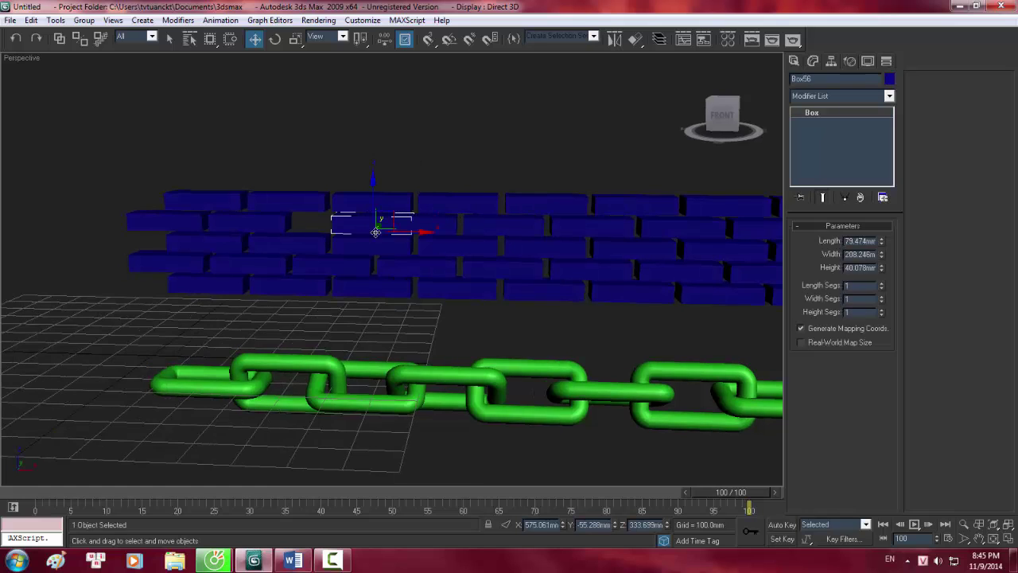
left_click_drag(385, 231, 424, 223, "shift")
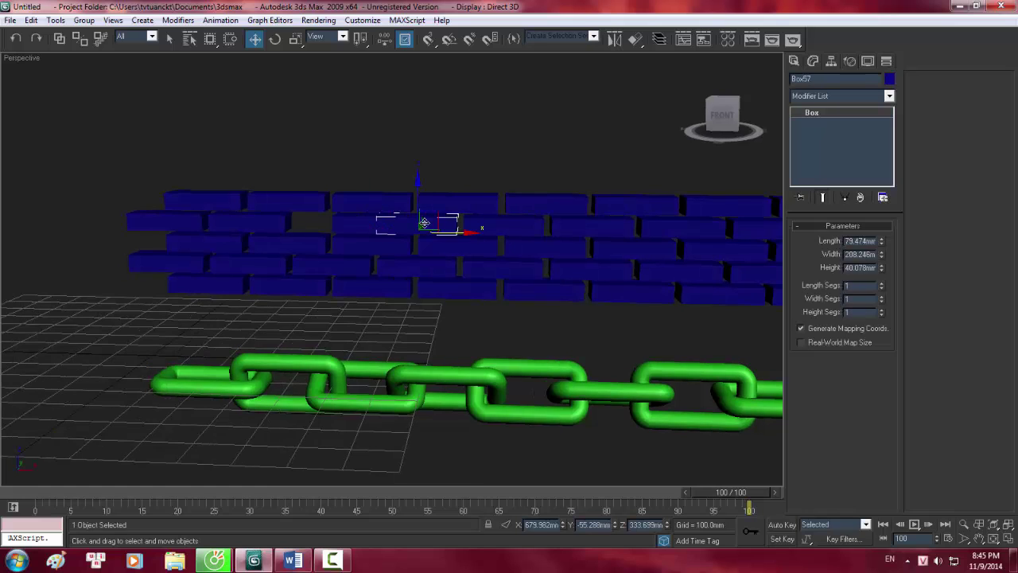
key("Delete")
key("ctrl+z")
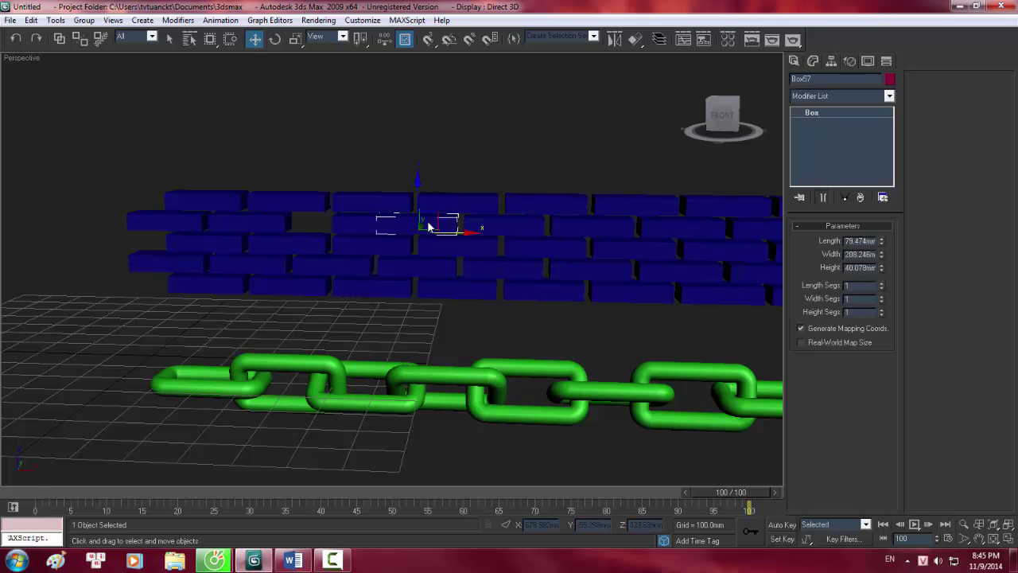
Step: Try to fix the second row by moving the brick beside the gap along negative X and deleting the adjacent brick
left_click(386, 221)
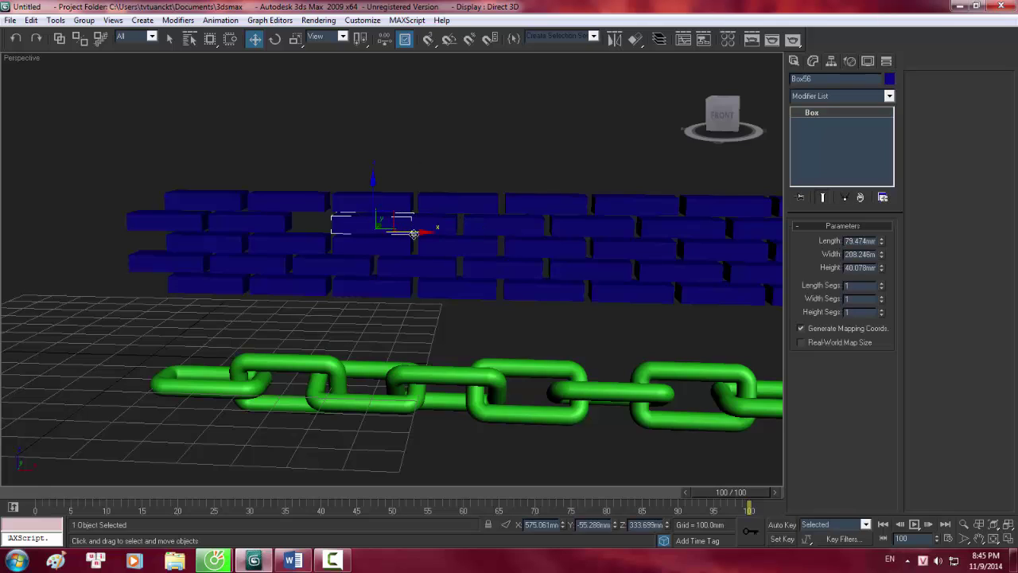
left_click_drag(413, 234, 386, 234)
left_click(444, 229)
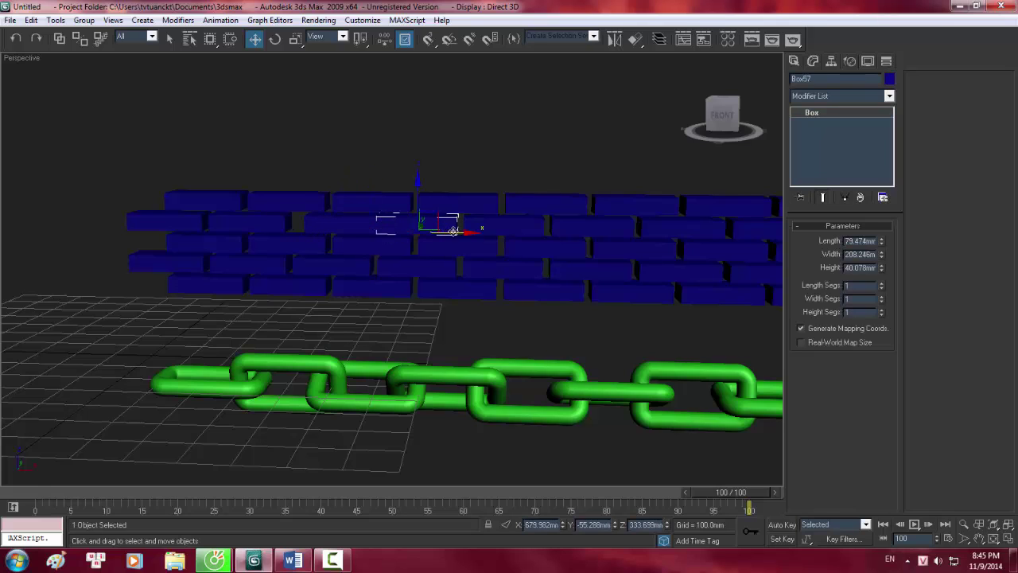
left_click(382, 229)
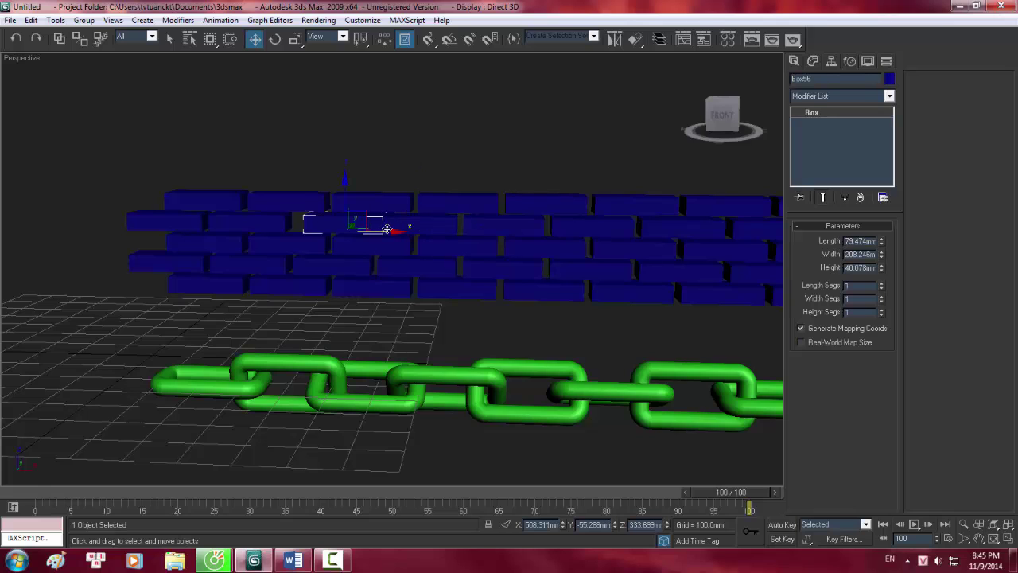
left_click(387, 229)
key("Delete")
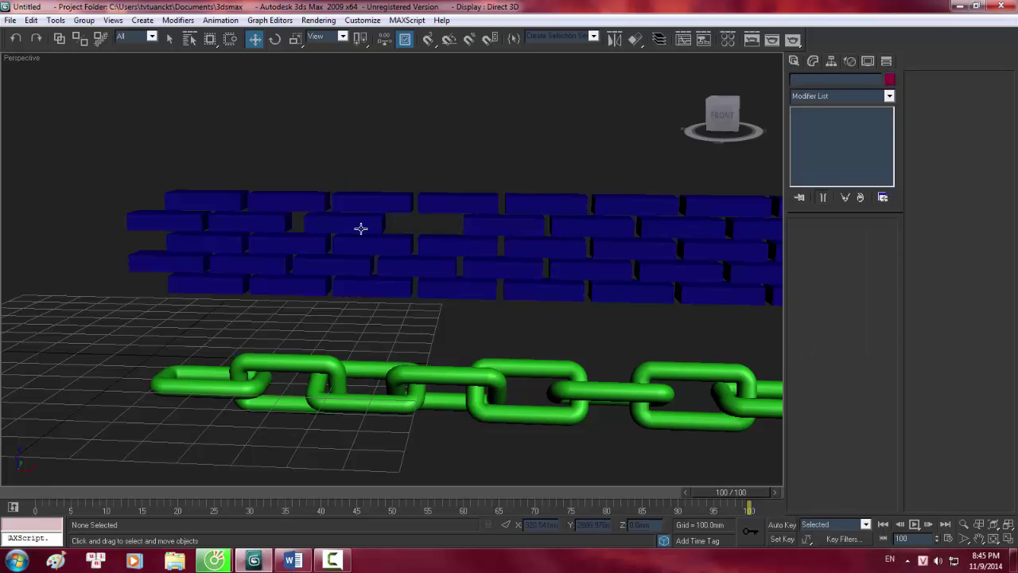
Step: Try moving a third-row brick along X, and undo the recent brick edits
left_click(368, 227)
left_click_drag(395, 233, 465, 250)
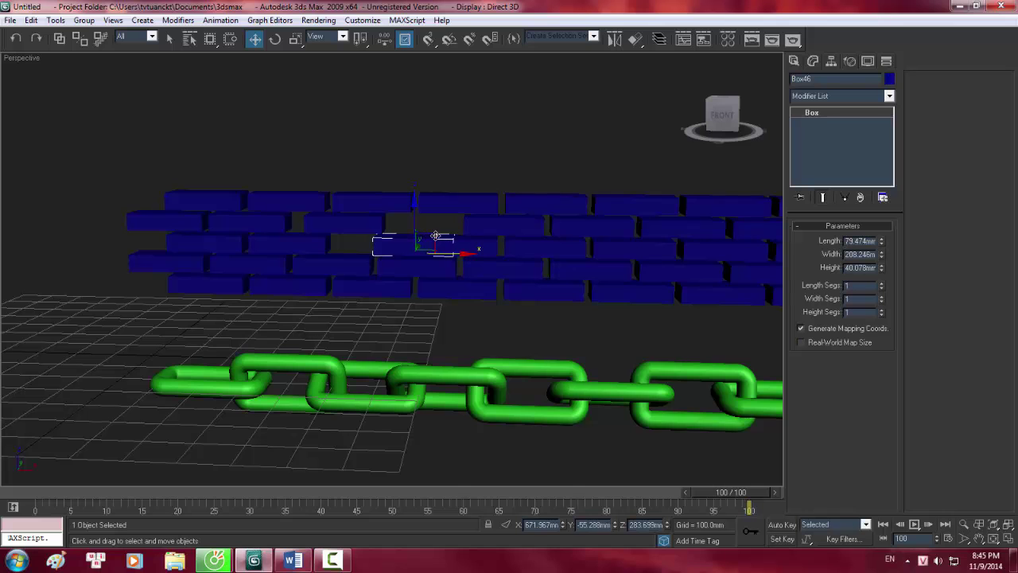
key("ctrl+z")
key("ctrl+z")
key("ctrl+z")
key("ctrl+z")
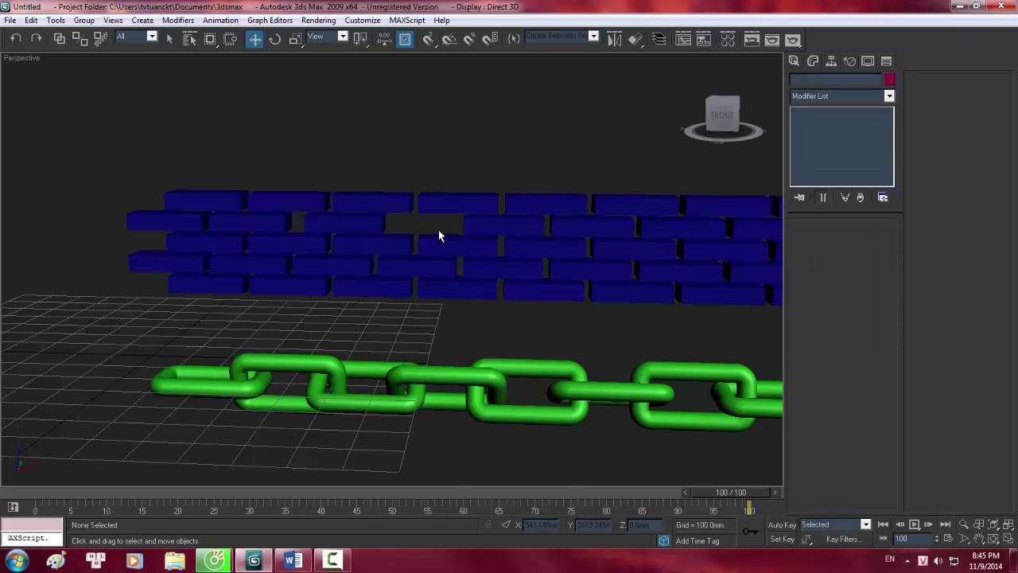
Step: Create a new box about 129 mm long, 736 mm wide and 48 mm high on the ground behind the brick wall
scroll(503, 192, "down", 5)
middle_click_drag(589, 239, 516, 182, "alt")
scroll(509, 203, "up", 3)
scroll(494, 223, "down", 3)
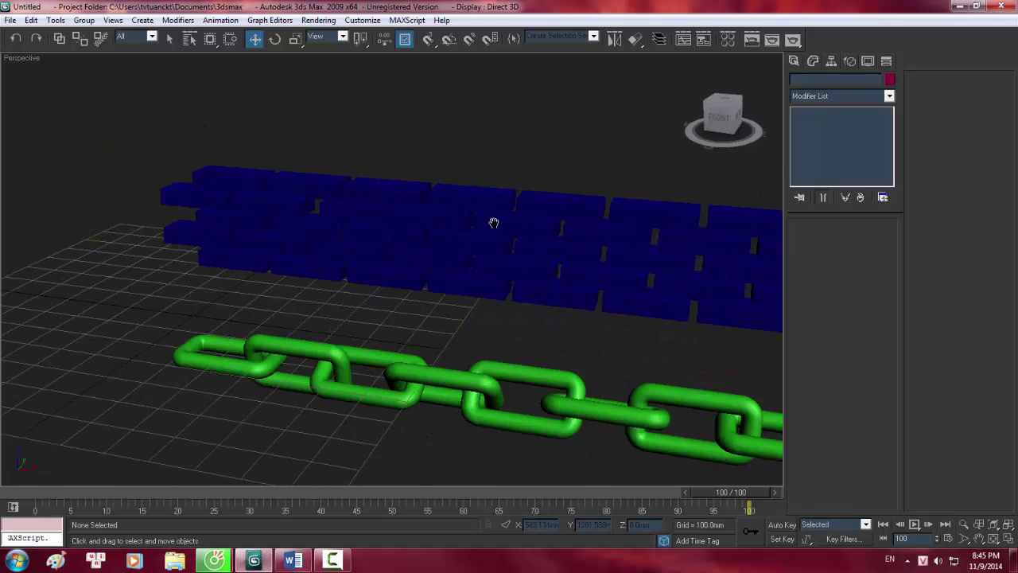
middle_click_drag(433, 235, 589, 83, "alt")
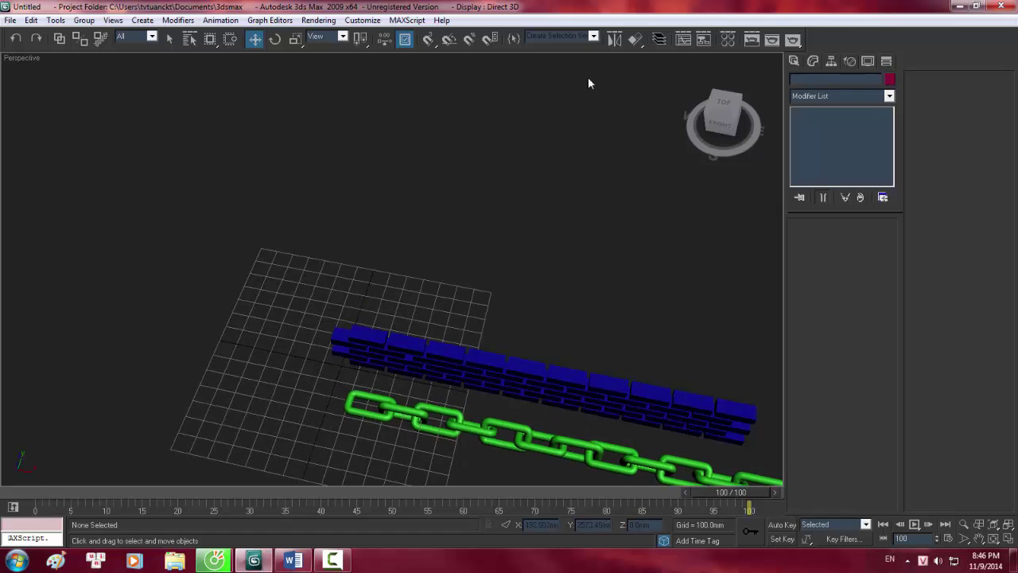
left_click(793, 61)
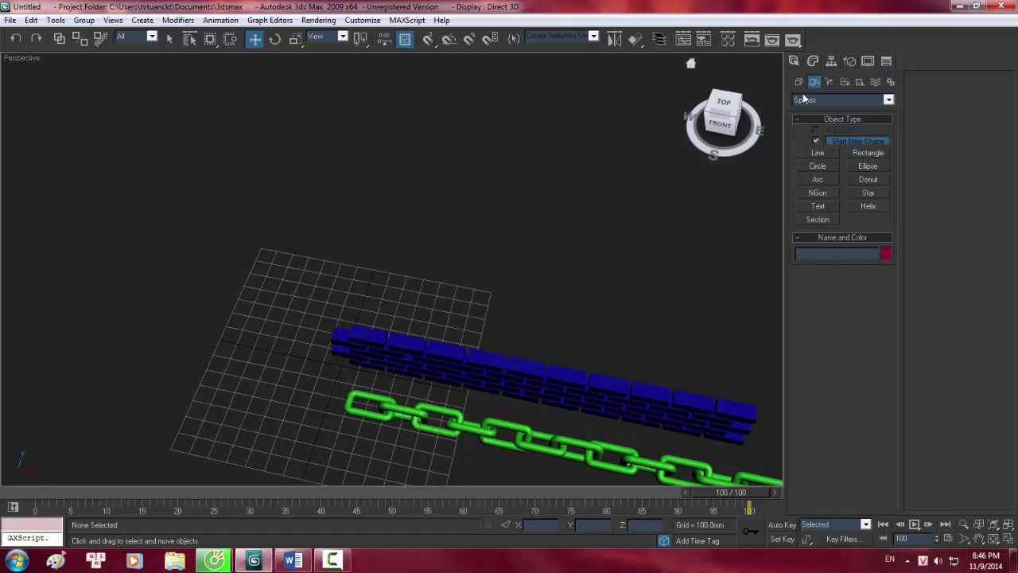
left_click(799, 83)
left_click(819, 142)
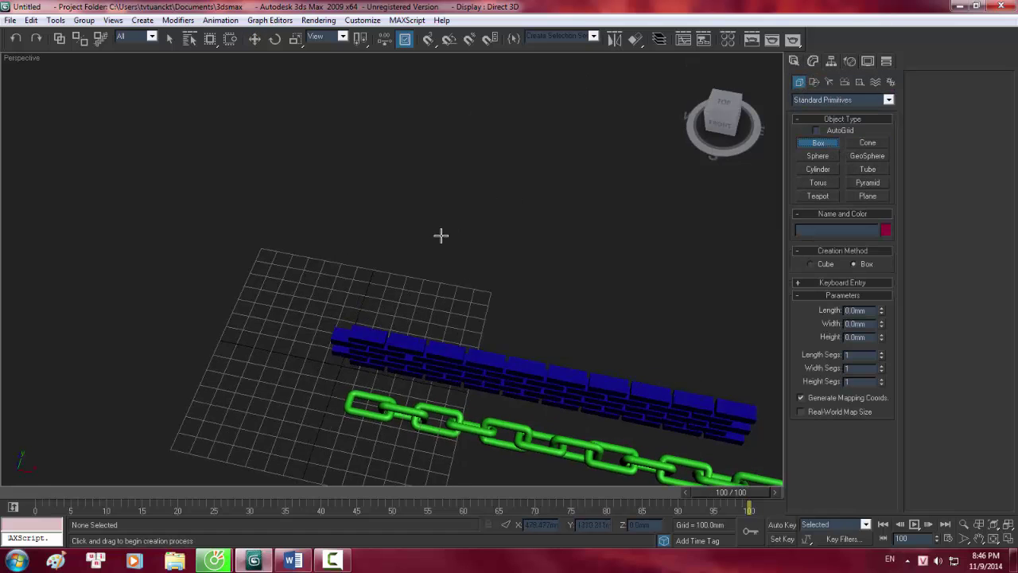
left_click_drag(364, 215, 477, 248)
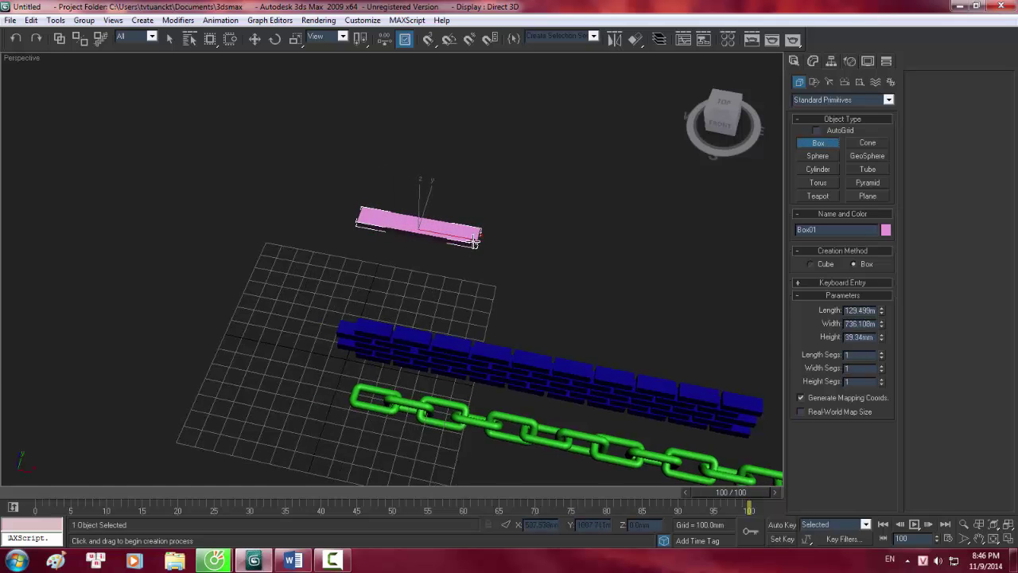
scroll(474, 242, "up", 3)
scroll(472, 230, "up", 3)
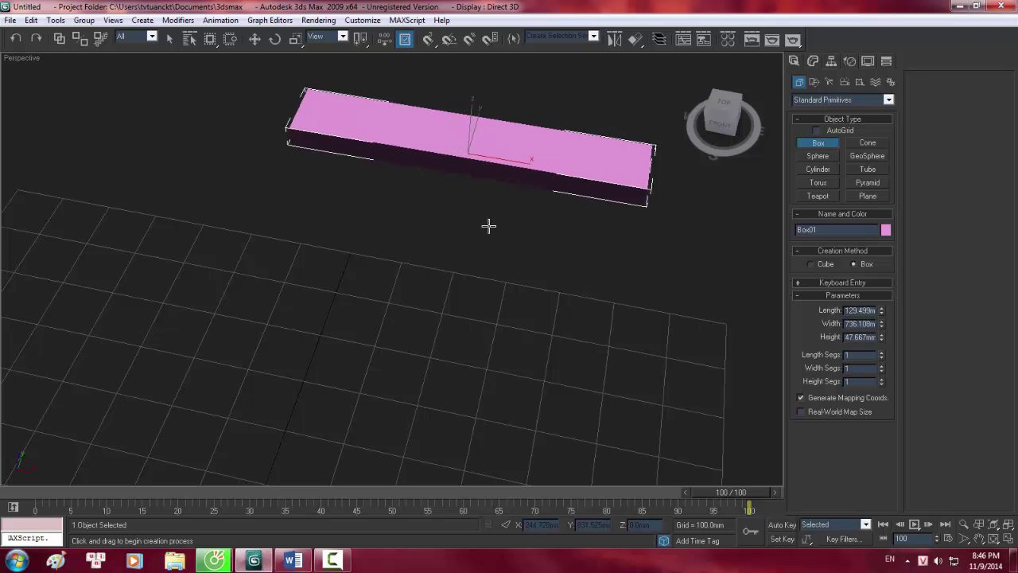
Step: Scale the pink box up slightly along Y only and return to the Move tool
middle_click_drag(600, 196, 510, 203, "alt")
middle_click_drag(607, 262, 324, 174)
key("r")
middle_click_drag(435, 246, 422, 318, "alt")
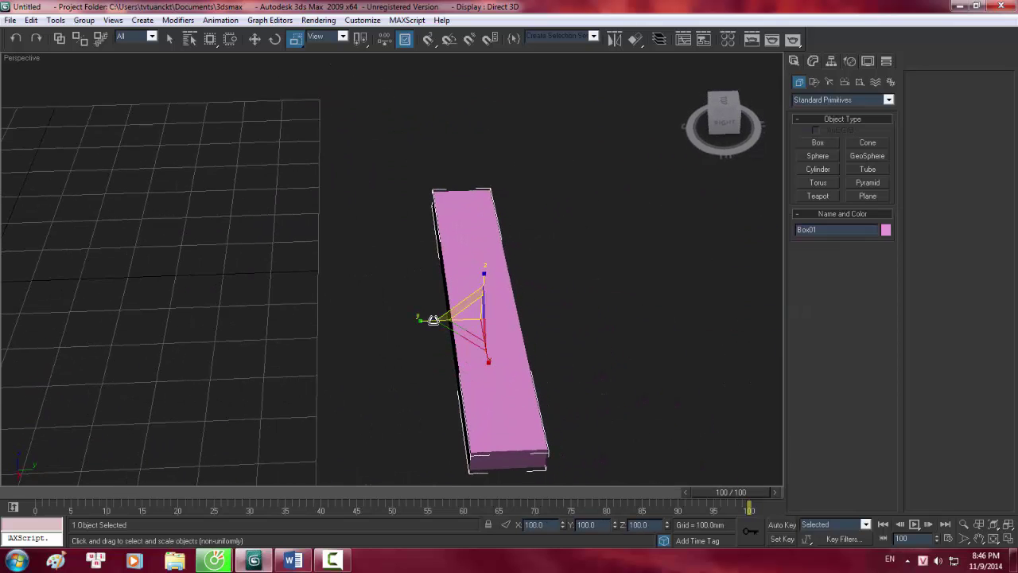
left_click_drag(426, 320, 419, 320)
middle_click_drag(493, 326, 607, 292, "alt")
left_click(253, 41)
middle_click_drag(341, 174, 338, 151)
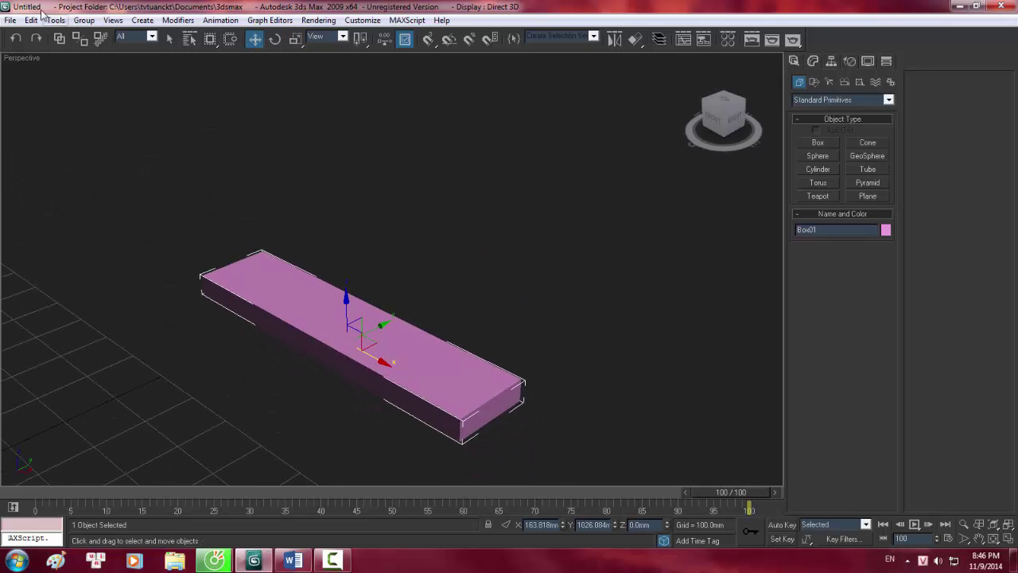
Step: Start an array of the pink box, reset all its parameters and turn on the preview
left_click(31, 20)
left_click(24, 22)
left_click(30, 20)
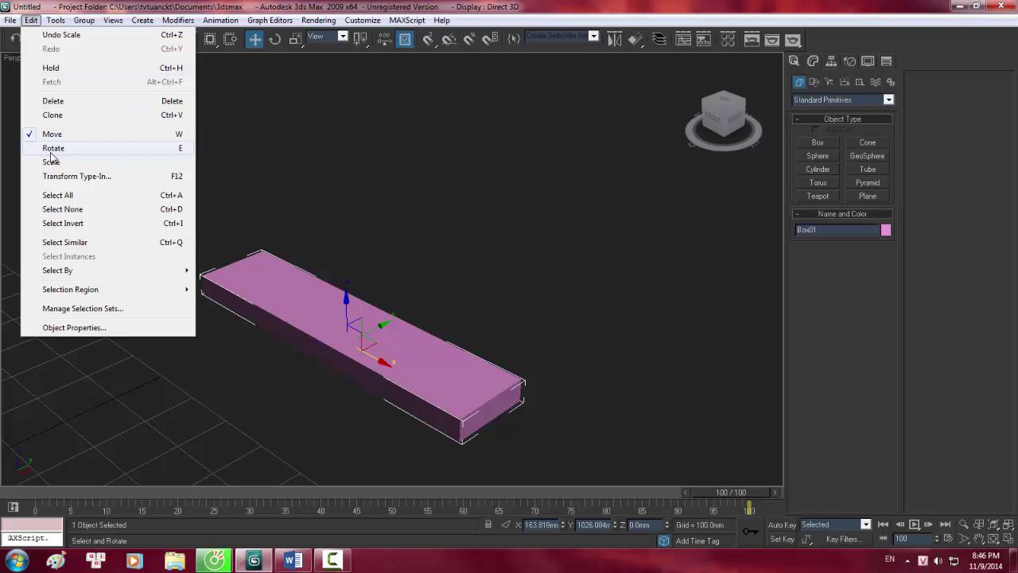
left_click(56, 20)
left_click(77, 196)
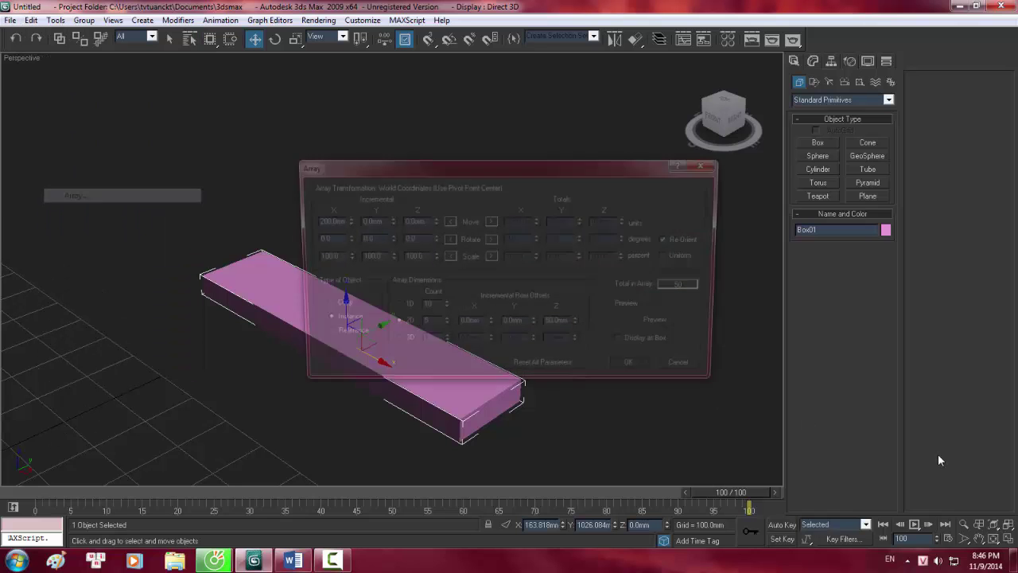
left_click_drag(495, 166, 809, 159)
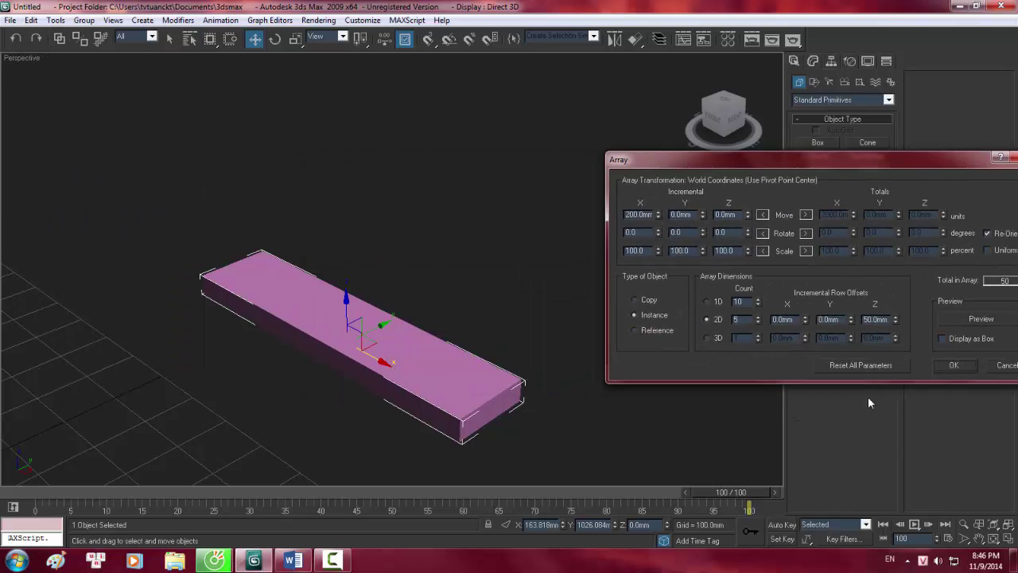
left_click(860, 364)
left_click_drag(917, 169, 856, 106)
left_click(902, 256)
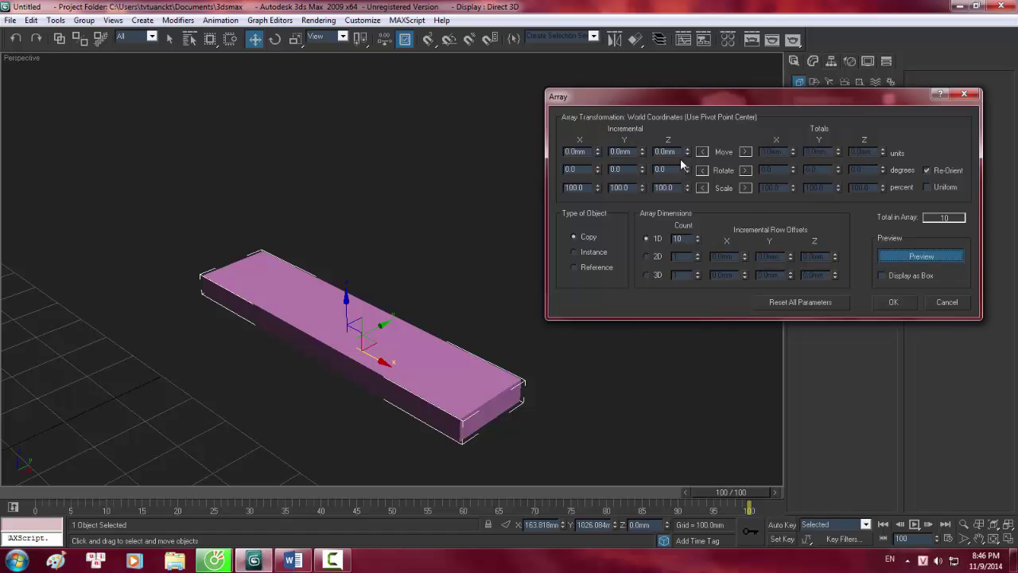
Step: Set the incremental move to 180 mm in Y and 60 mm in Z, and create the array as a staircase
left_click_drag(643, 153, 642, 140)
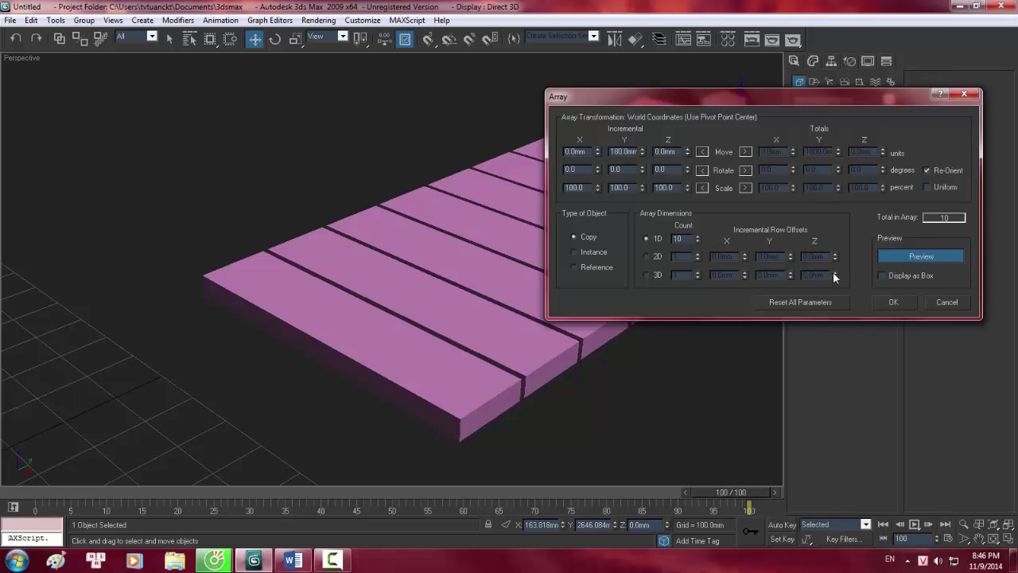
left_click_drag(690, 154, 686, 144)
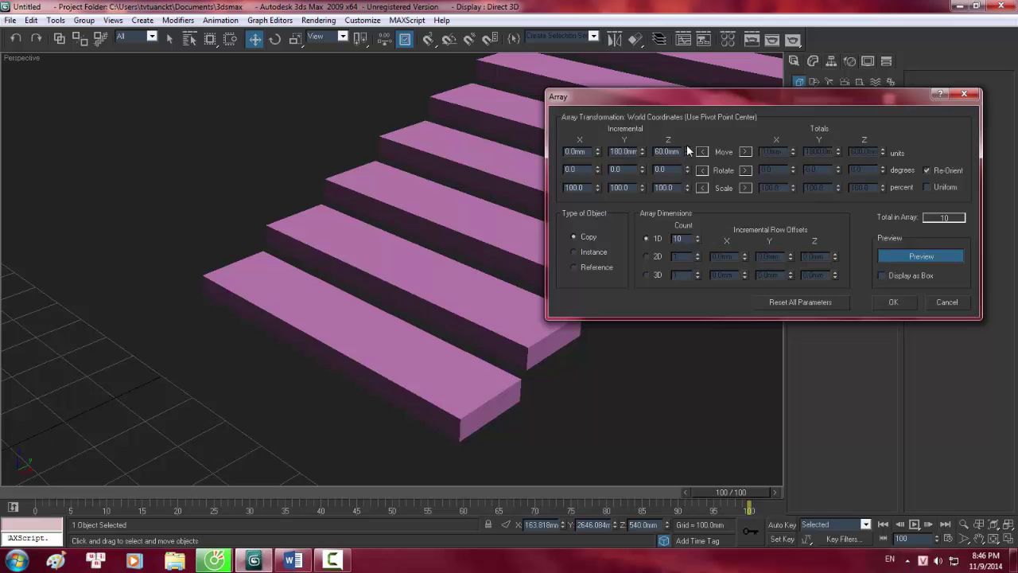
left_click(899, 304)
scroll(676, 290, "down", 5)
middle_click_drag(537, 364, 485, 282, "alt")
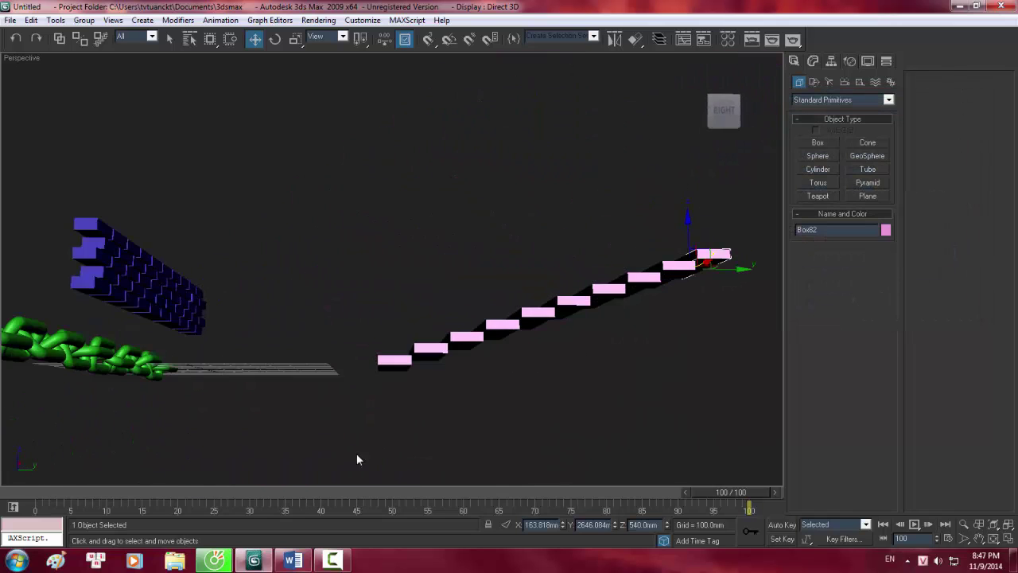
Step: Switch to the web browser to examine the staircase models in the reference picture, and return to 3ds Max
left_click(216, 561)
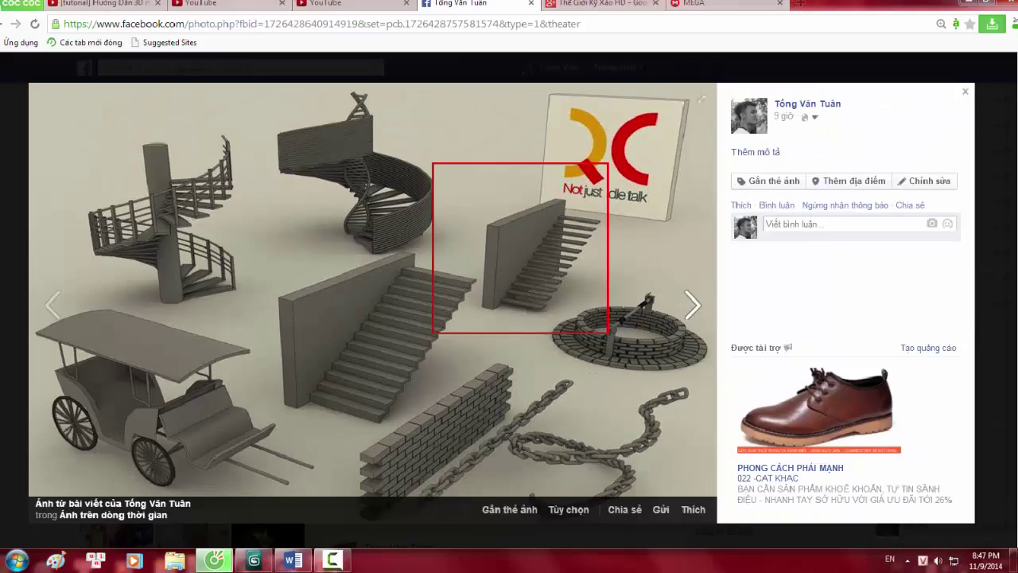
left_click(600, 8)
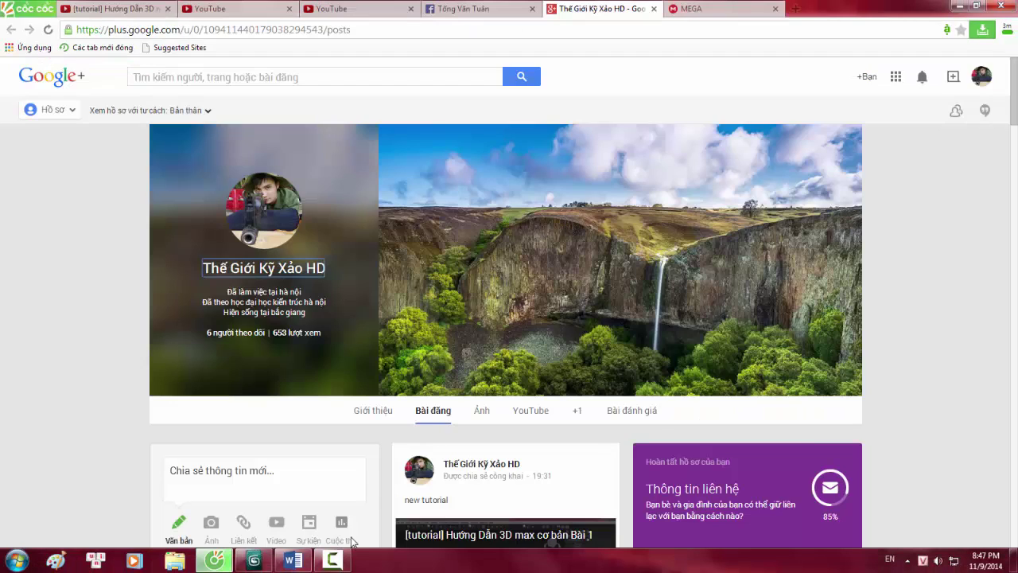
left_click(269, 564)
Step: In the Top view, draw a box about 2183 mm long and 183 mm wide along the negative-X ends of the steps
middle_click_drag(573, 334, 533, 430, "alt")
middle_click_drag(517, 256, 495, 288)
key("t")
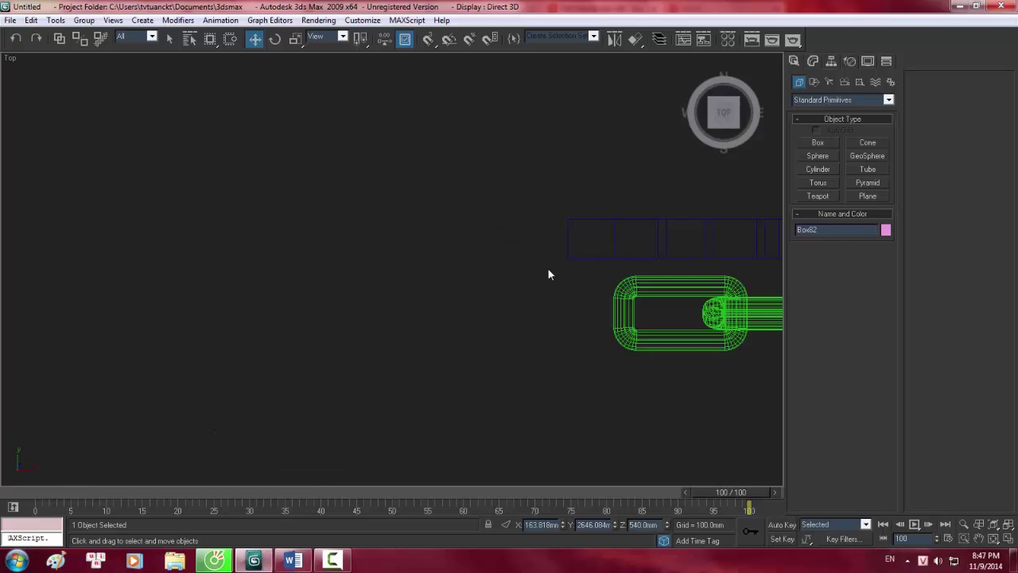
key("z")
scroll(459, 238, "down", 5)
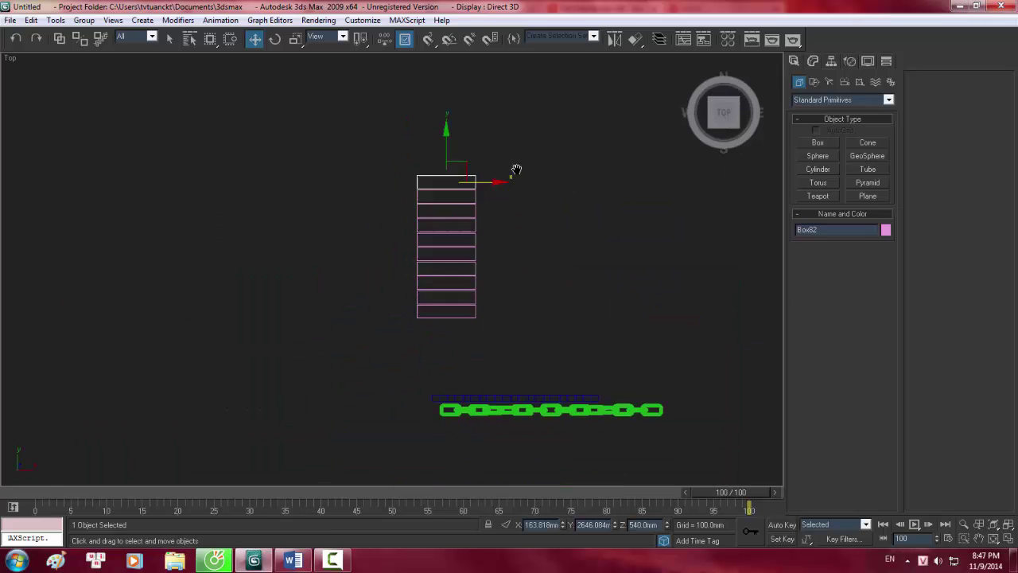
scroll(509, 179, "up", 2)
scroll(496, 192, "down", 3)
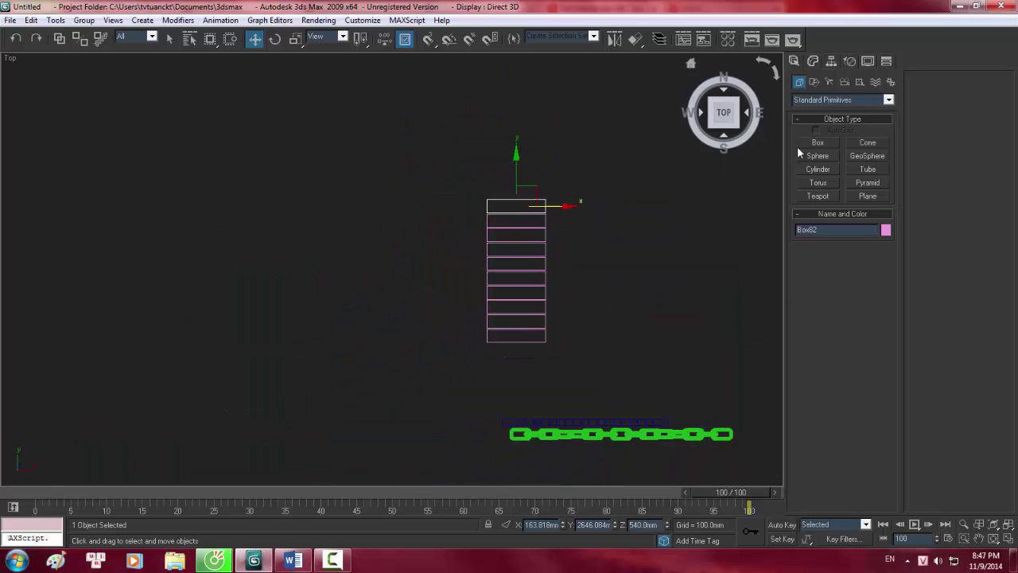
left_click(817, 142)
left_click_drag(477, 190, 491, 357)
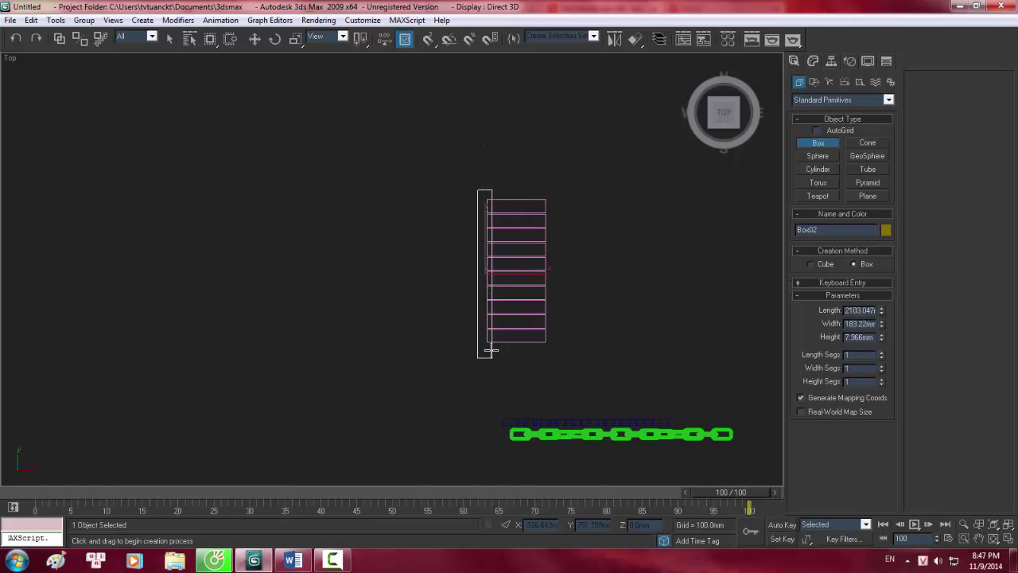
Step: In the Perspective view, scale the new box along Z to about 424 percent so it forms a side wall
key("p")
middle_click_drag(516, 236, 514, 184, "alt")
scroll(511, 201, "up", 3)
middle_click_drag(525, 234, 509, 262, "alt")
key("r")
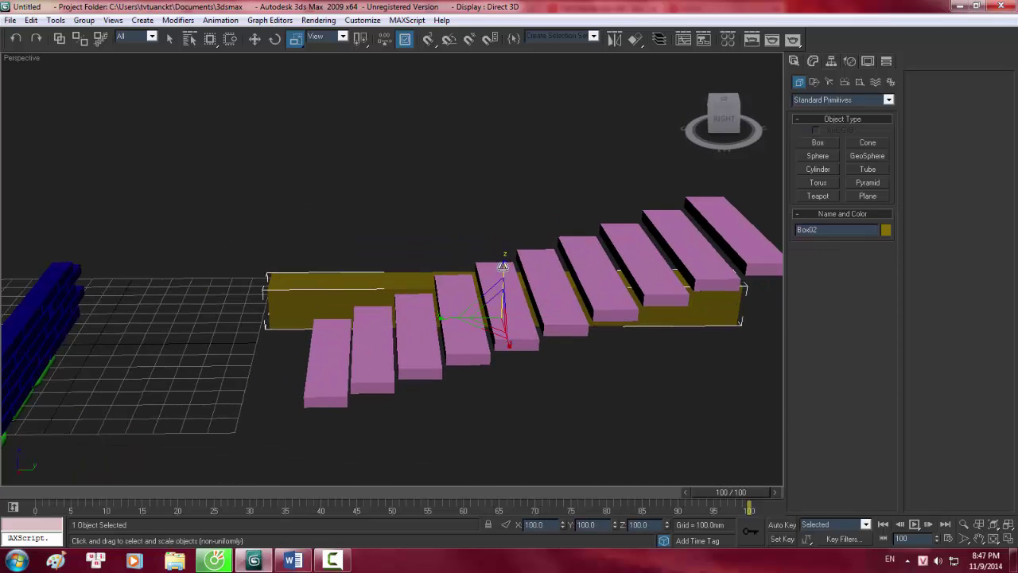
left_click_drag(504, 266, 519, 121)
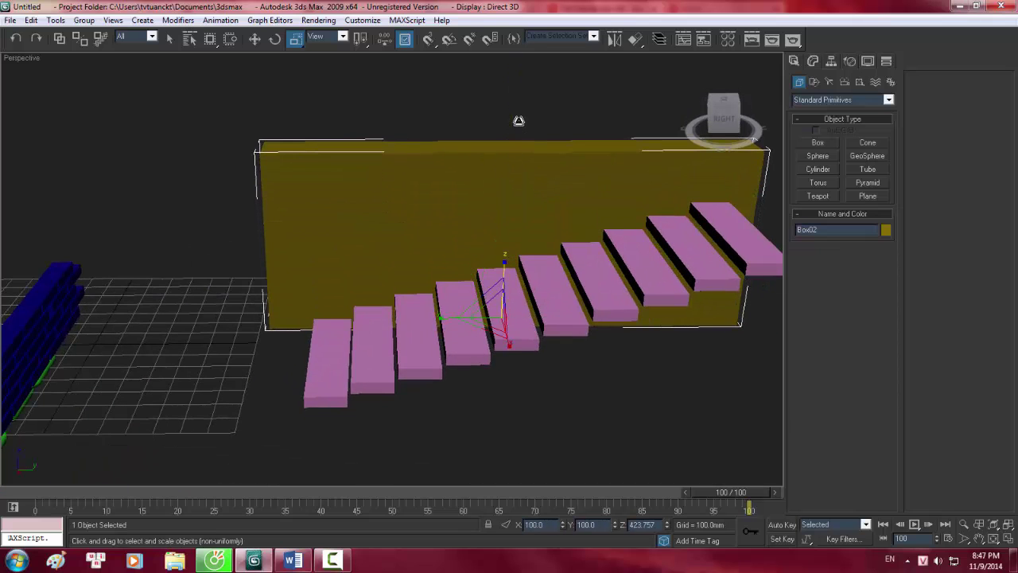
Step: Select the side wall and all the steps together and give them a pale cyan object colour
scroll(650, 398, "down", 5)
left_click_drag(677, 387, 348, 143)
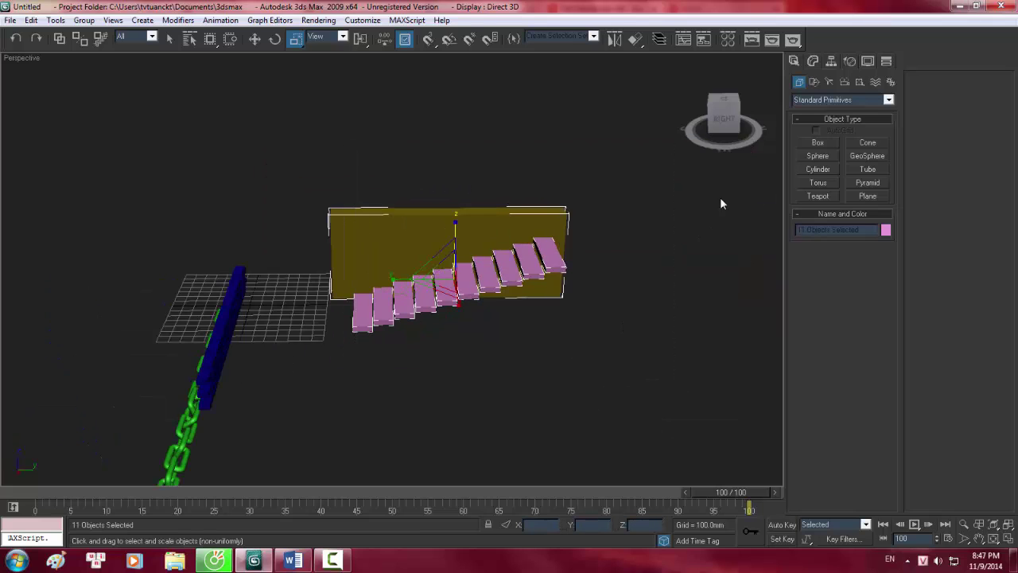
left_click(886, 230)
left_click(393, 273)
left_click(572, 349)
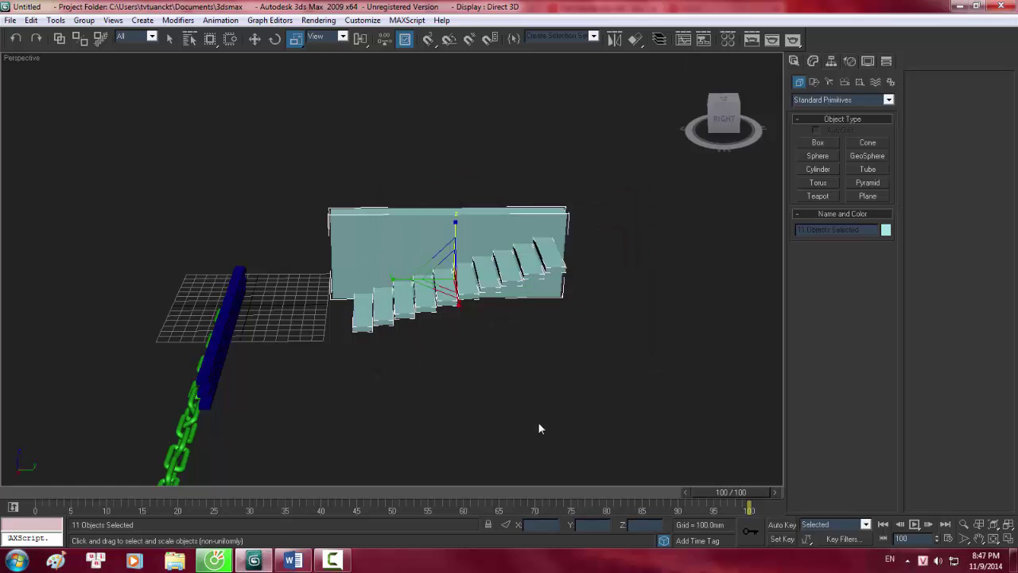
Step: Deselect everything and examine the finished staircase and side wall from several angles, near and far
left_click(538, 422)
scroll(517, 342, "up", 6)
scroll(566, 332, "up", 5)
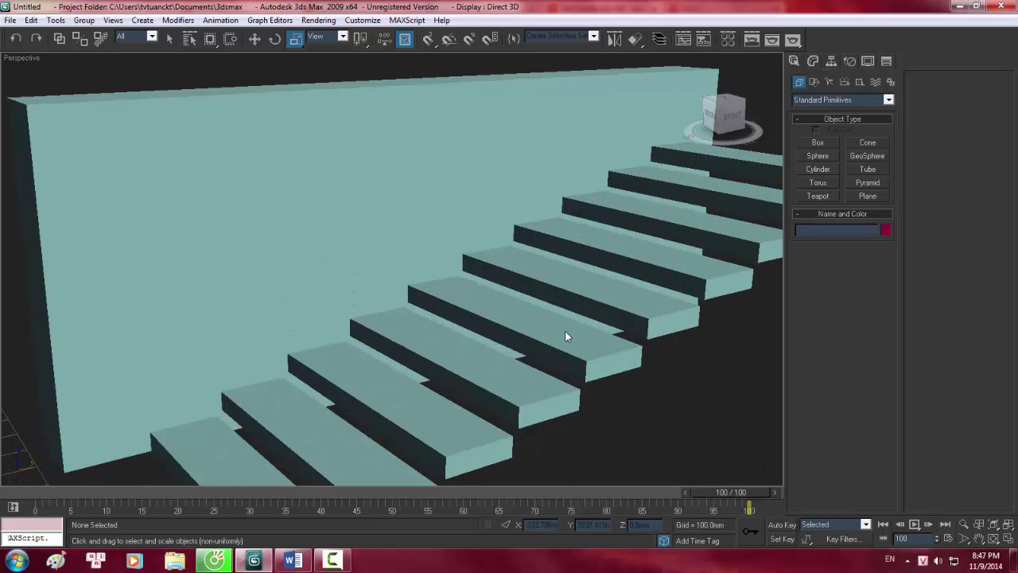
middle_click_drag(575, 347, 479, 341)
scroll(468, 269, "down", 3)
scroll(434, 280, "up", 3)
scroll(592, 318, "down", 3)
scroll(476, 335, "up", 5)
key("alt")
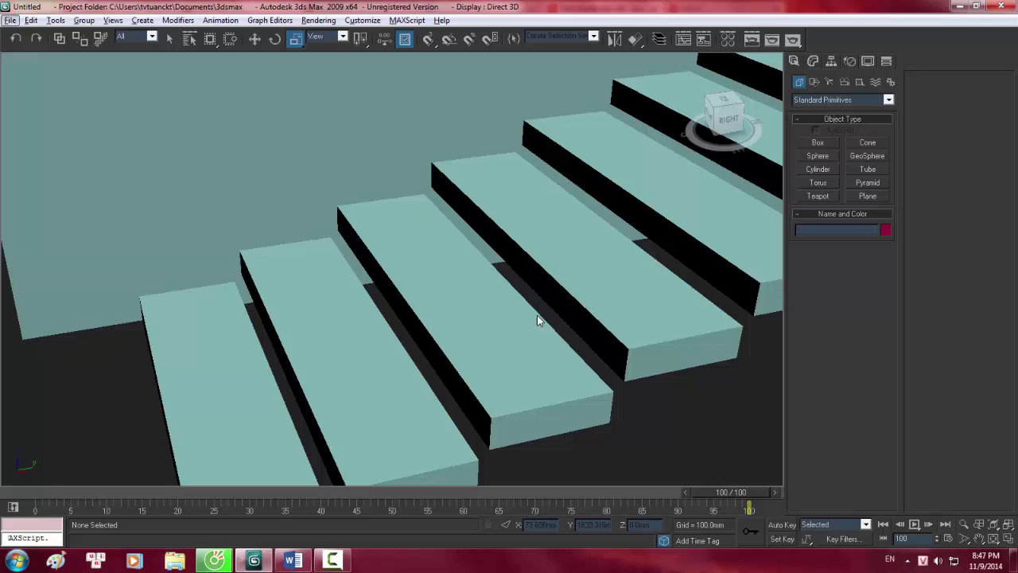
scroll(382, 323, "down", 6)
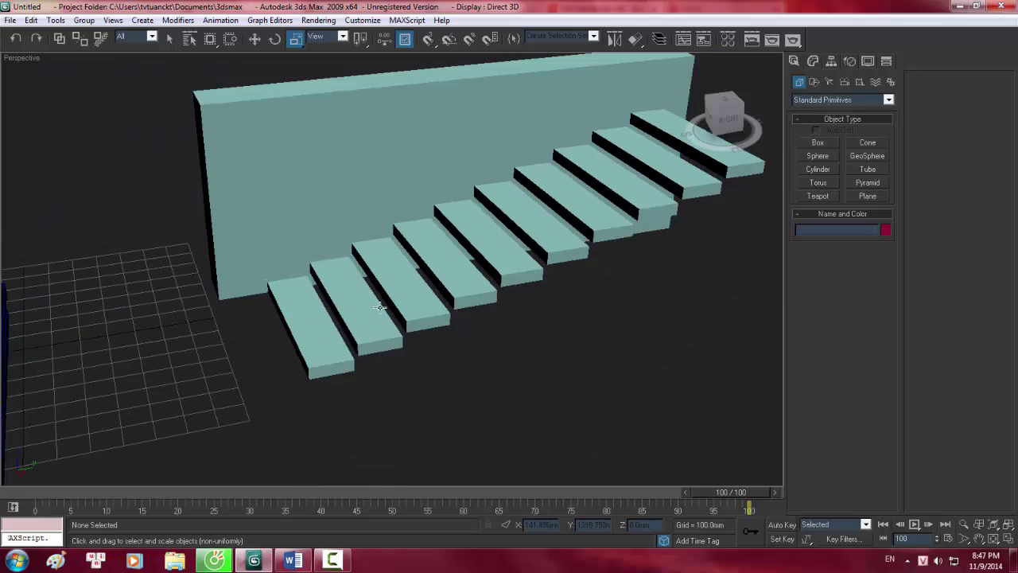
middle_click_drag(375, 311, 403, 377, "alt")
scroll(401, 291, "up", 2)
scroll(414, 448, "down", 2)
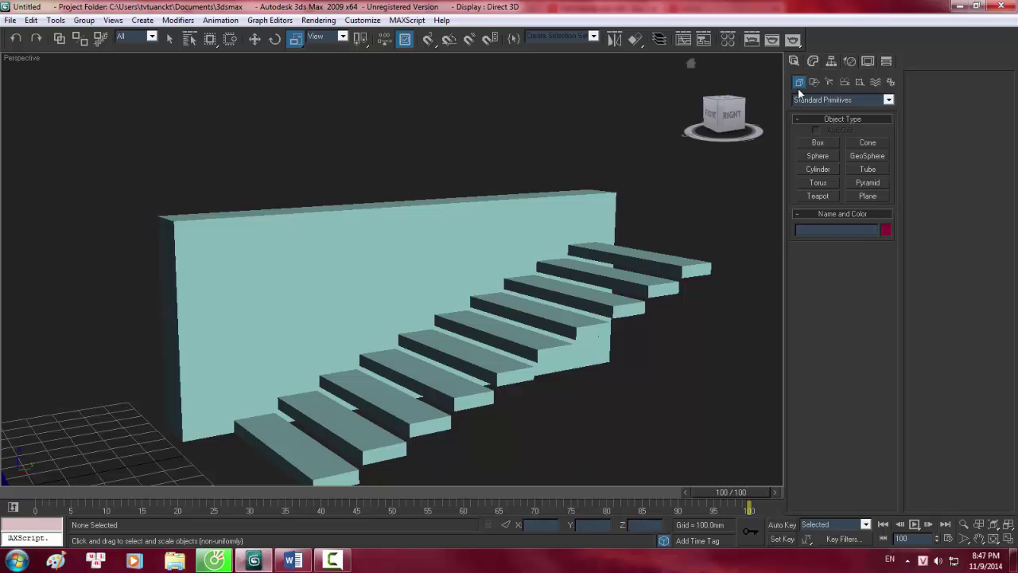
middle_click_drag(588, 222, 578, 193)
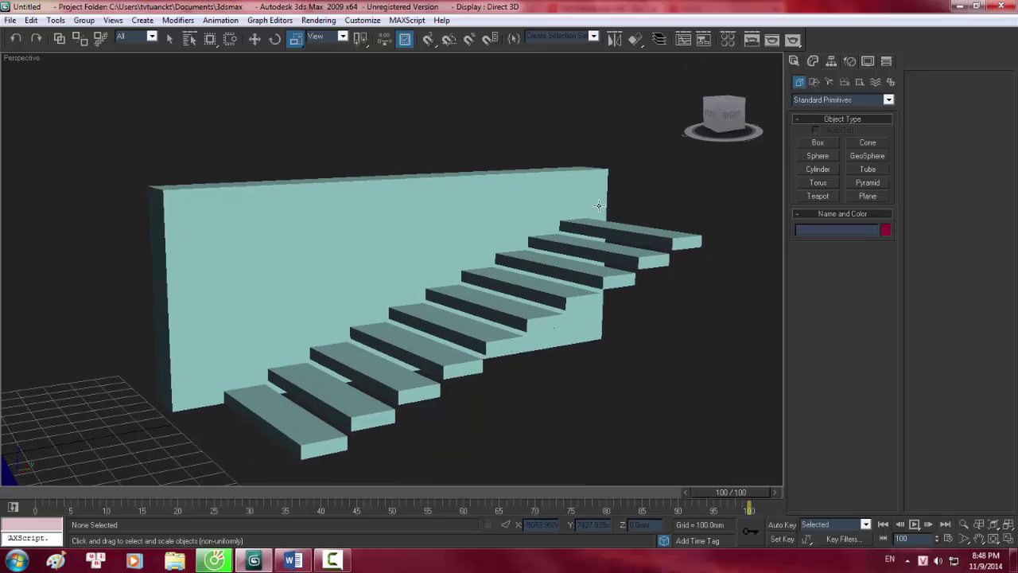
scroll(599, 205, "down", 5)
middle_click_drag(521, 295, 498, 252)
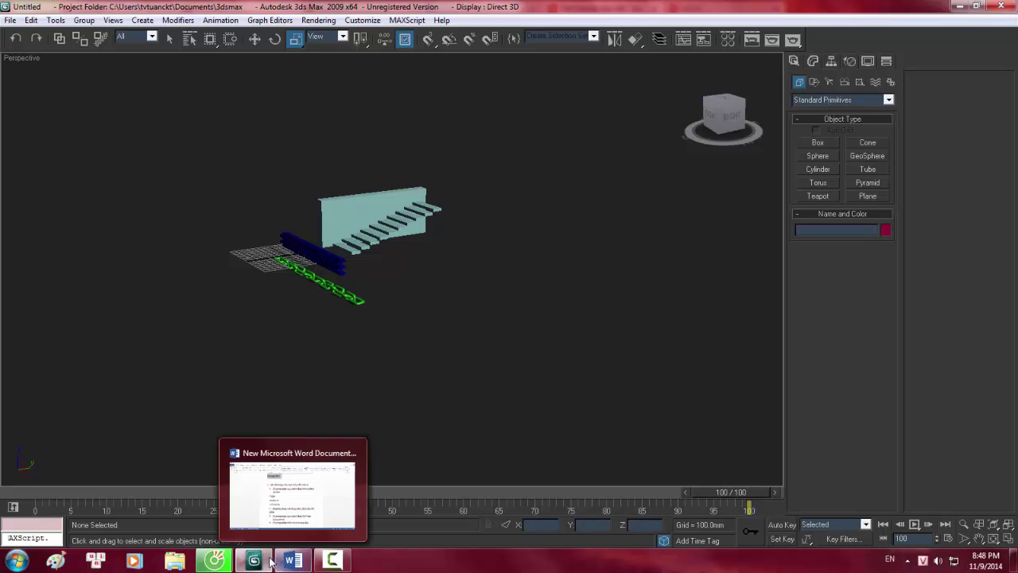
Step: Switch to the Word lesson outline to read the copying methods, the pivot section and the exercise, and return to 3ds Max
mouse_move(271, 561)
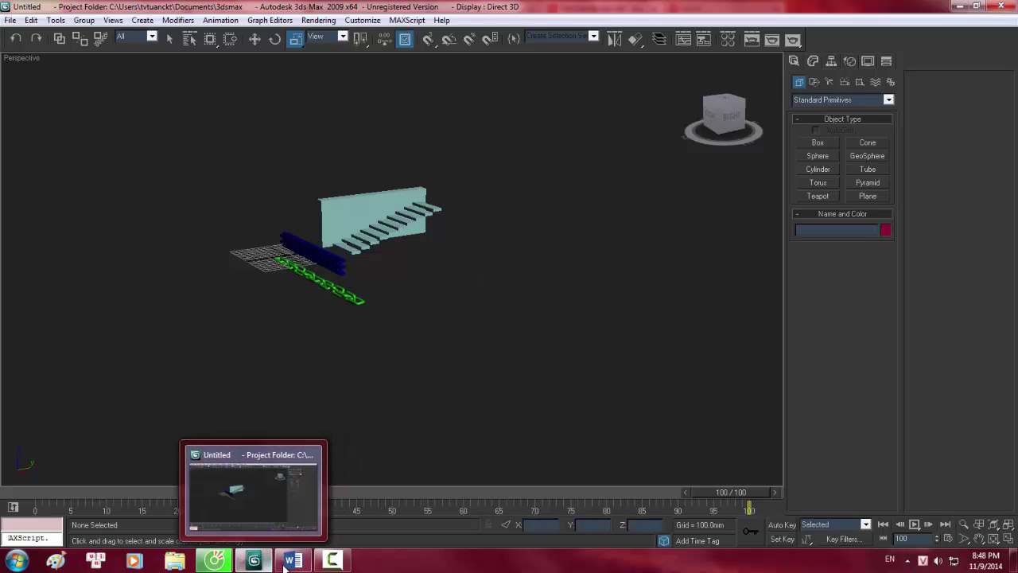
left_click(296, 562)
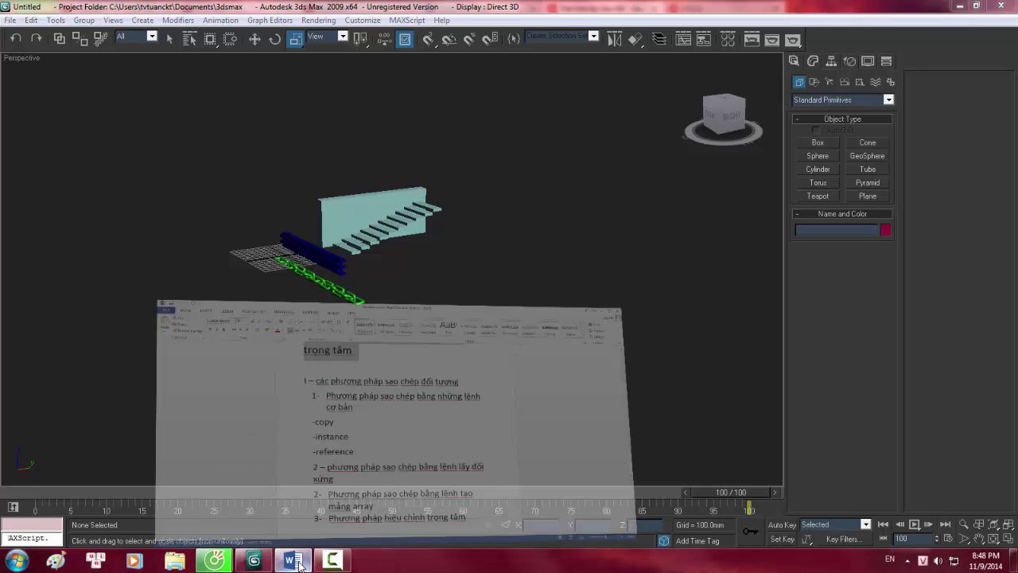
left_click(295, 562)
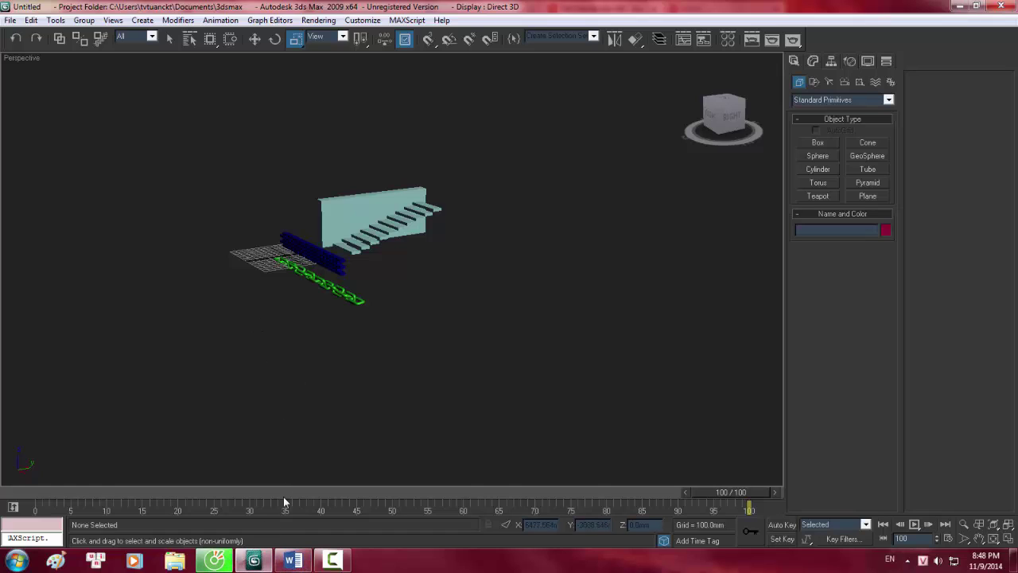
middle_click_drag(459, 331, 446, 348)
left_click(301, 565)
left_click(293, 561)
scroll(518, 300, "down", 5)
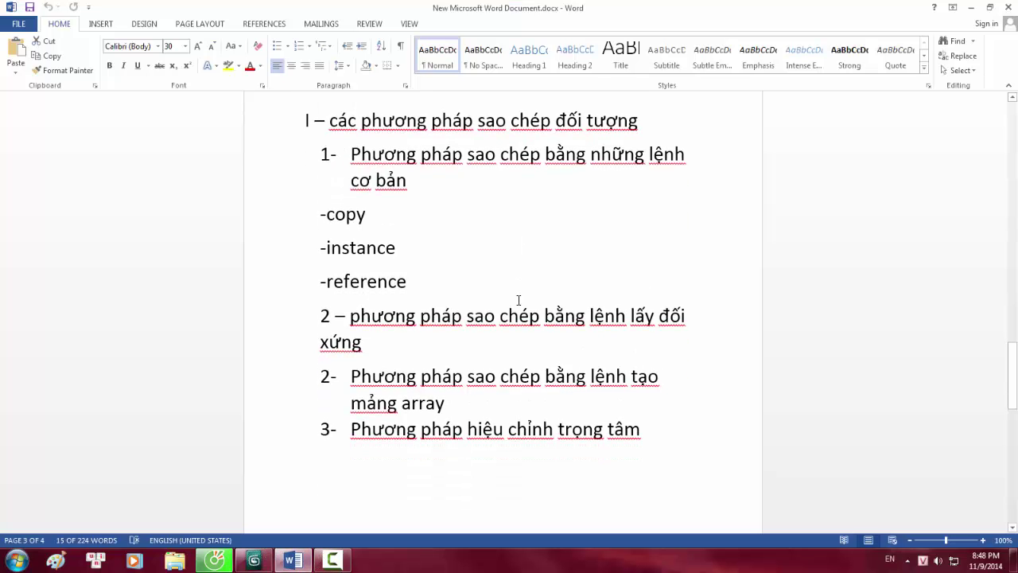
scroll(515, 255, "down", 2)
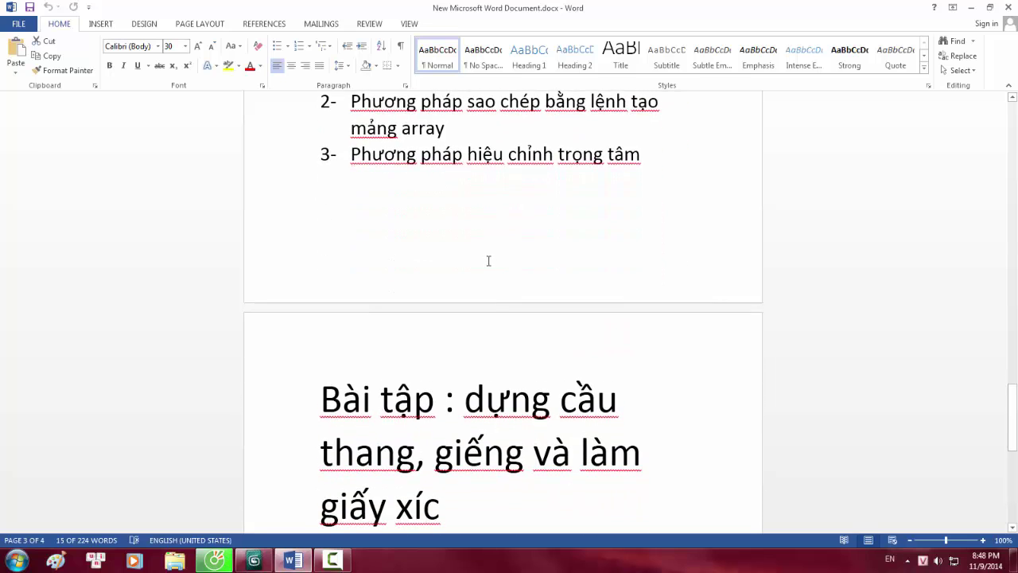
scroll(489, 261, "down", 3)
scroll(490, 298, "up", 5)
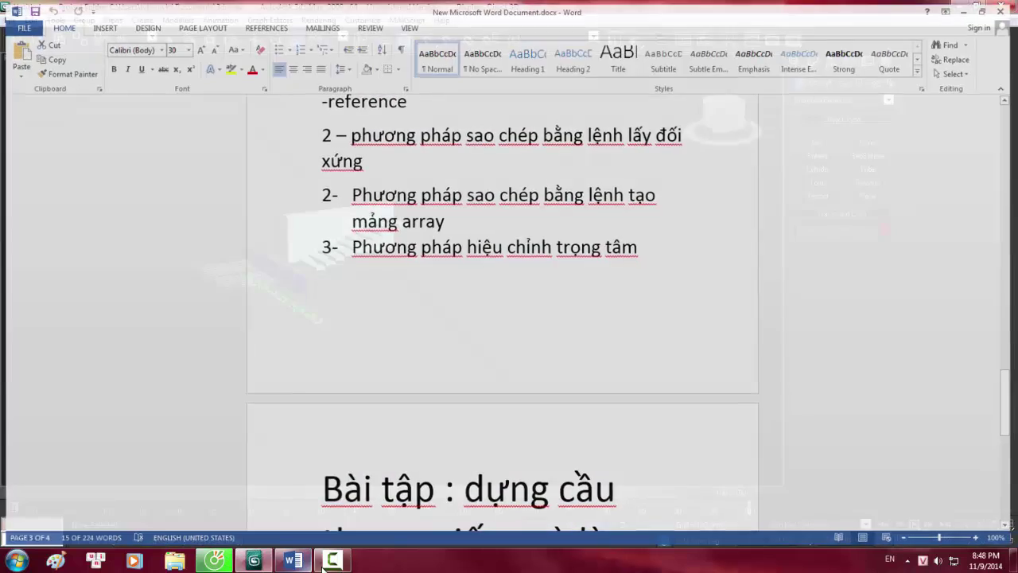
left_click(332, 561)
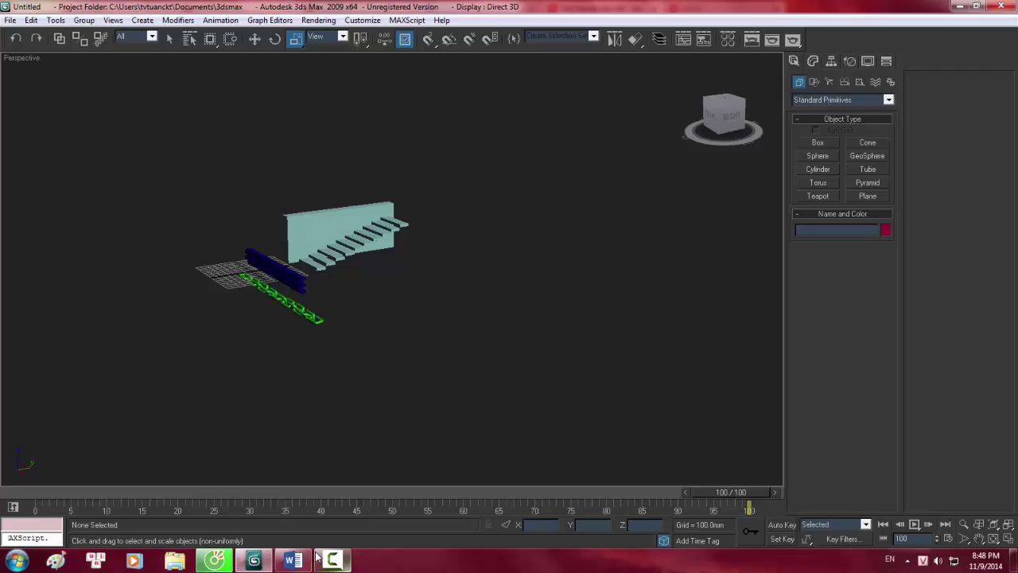
left_click(253, 561)
left_click(216, 562)
left_click(216, 561)
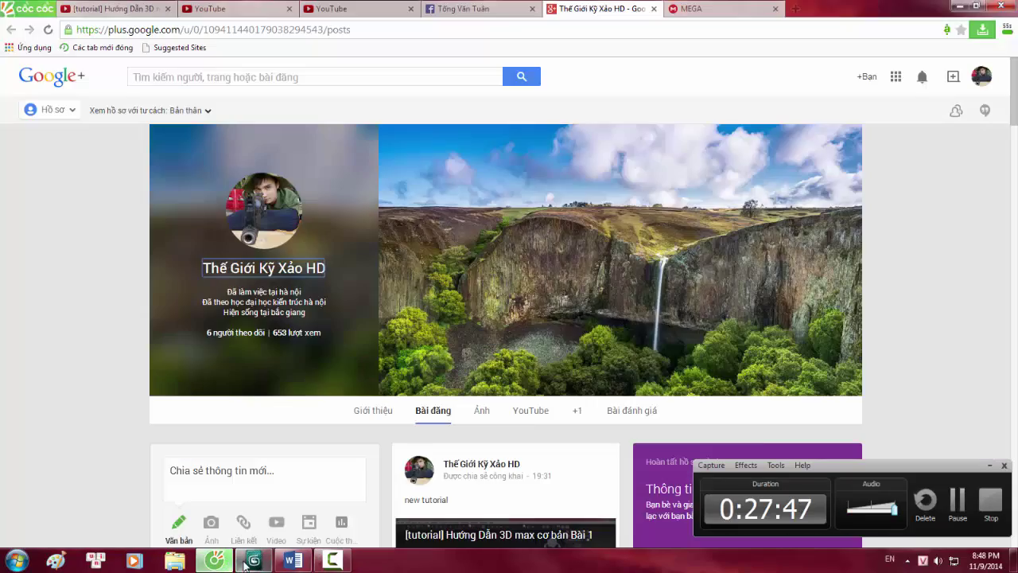
left_click(254, 560)
Step: In the Perspective view, create a box about 2239 mm long, 2086 mm wide and 1390 mm high on the positive-Y side of the staircase
middle_click_drag(466, 250, 399, 213)
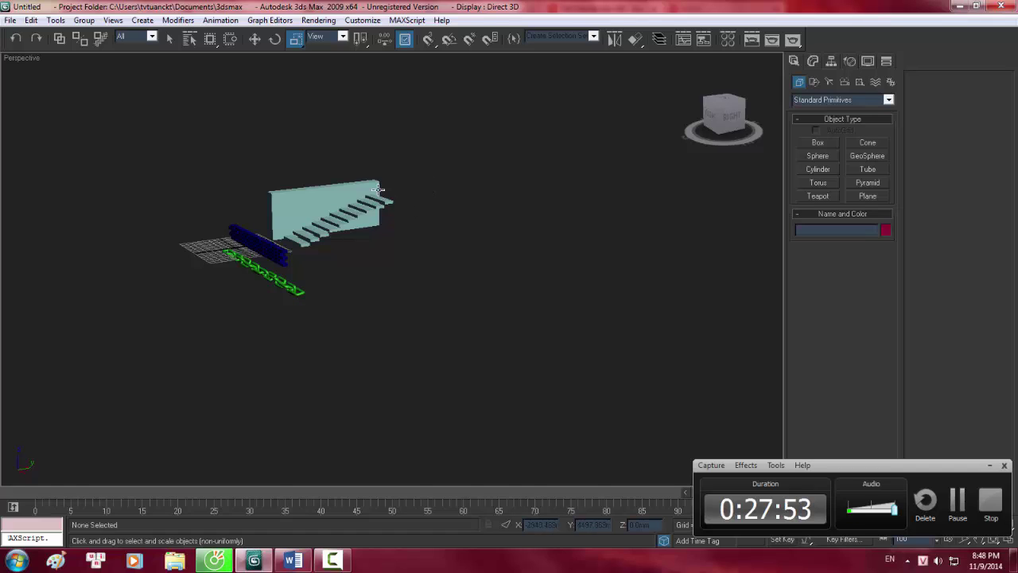
left_click(819, 143)
left_click_drag(401, 280, 616, 294)
left_click(743, 261)
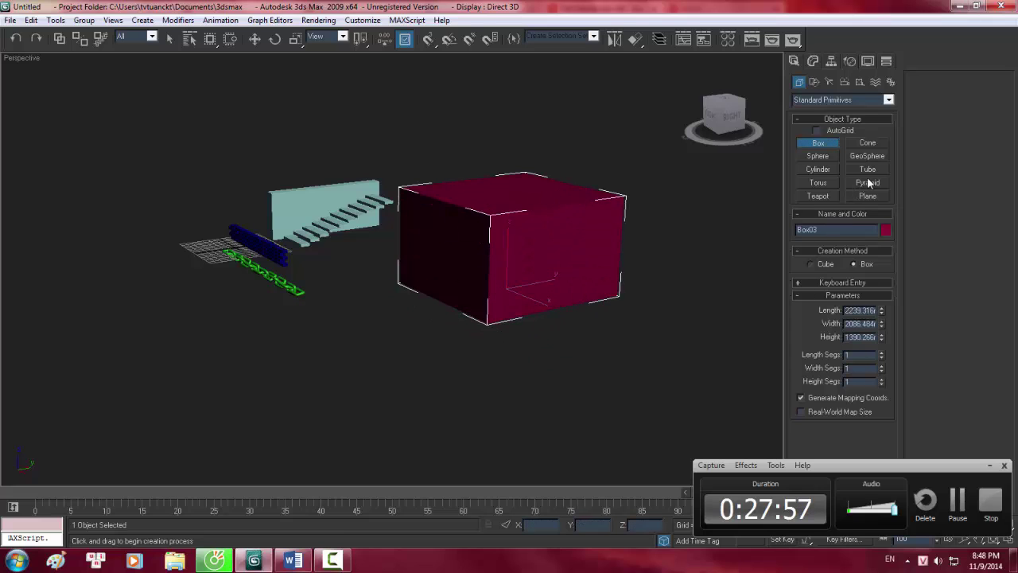
Step: Create a sphere with a radius of about 862 mm in front of the chain and brick wall
left_click(817, 156)
left_click_drag(277, 338, 323, 362)
scroll(318, 295, "up", 5)
scroll(363, 227, "down", 5)
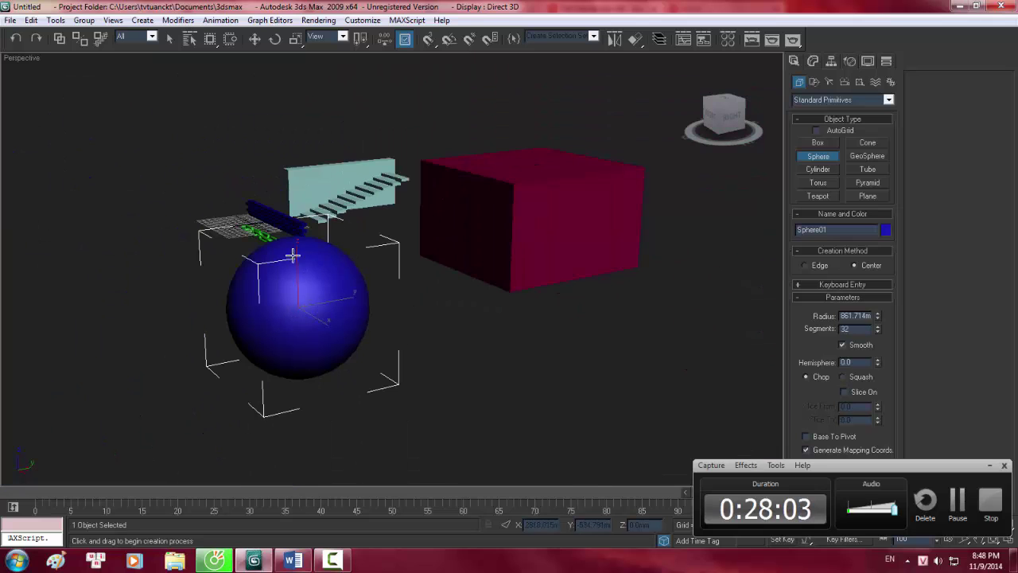
scroll(336, 300, "up", 2)
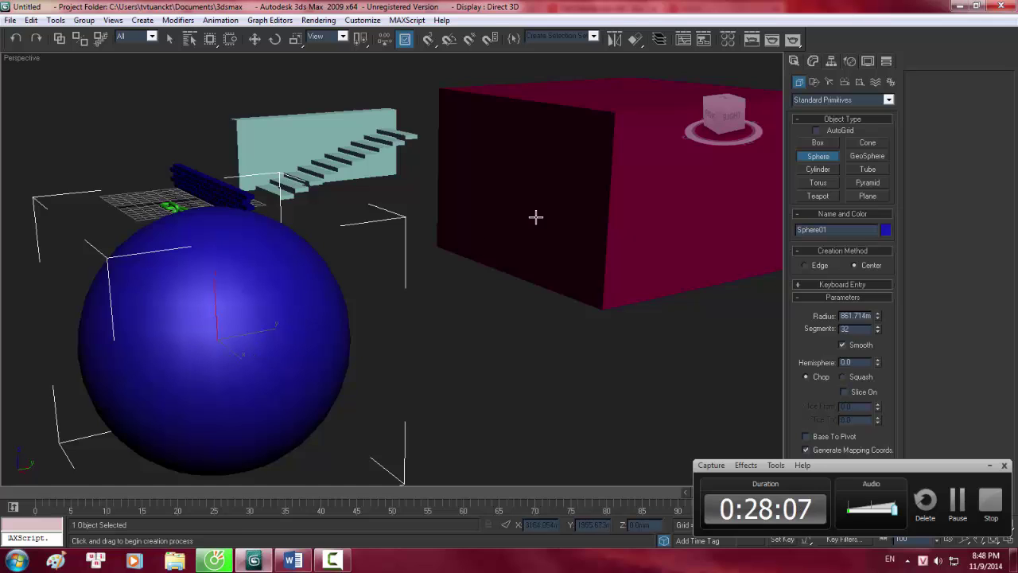
Step: Select the large box and turn on Affect Pivot Only in its hierarchy settings
middle_click_drag(605, 228, 378, 239)
key("r")
left_click(340, 299)
middle_click_drag(197, 184, 240, 154)
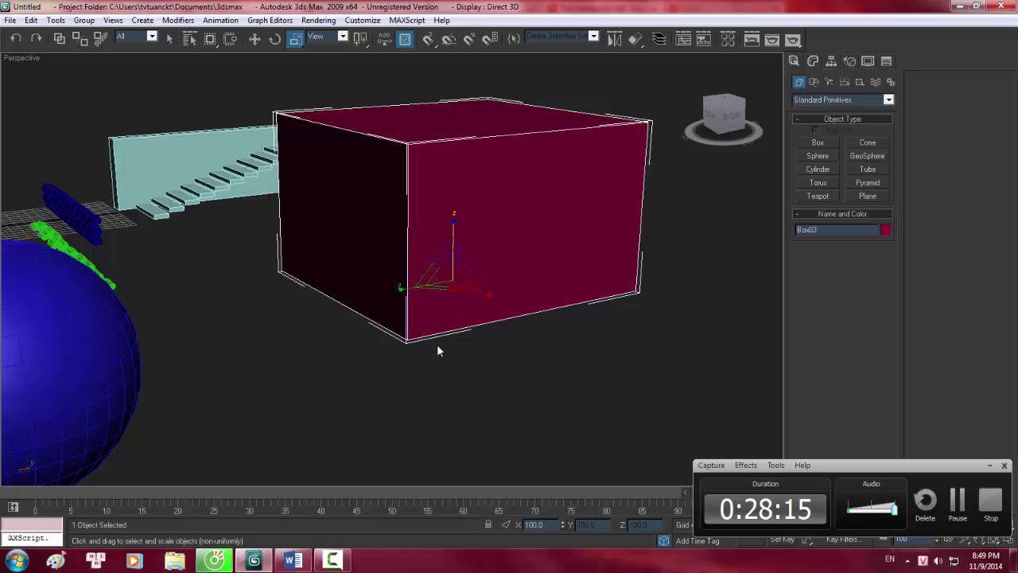
middle_click_drag(483, 254, 556, 183, "alt")
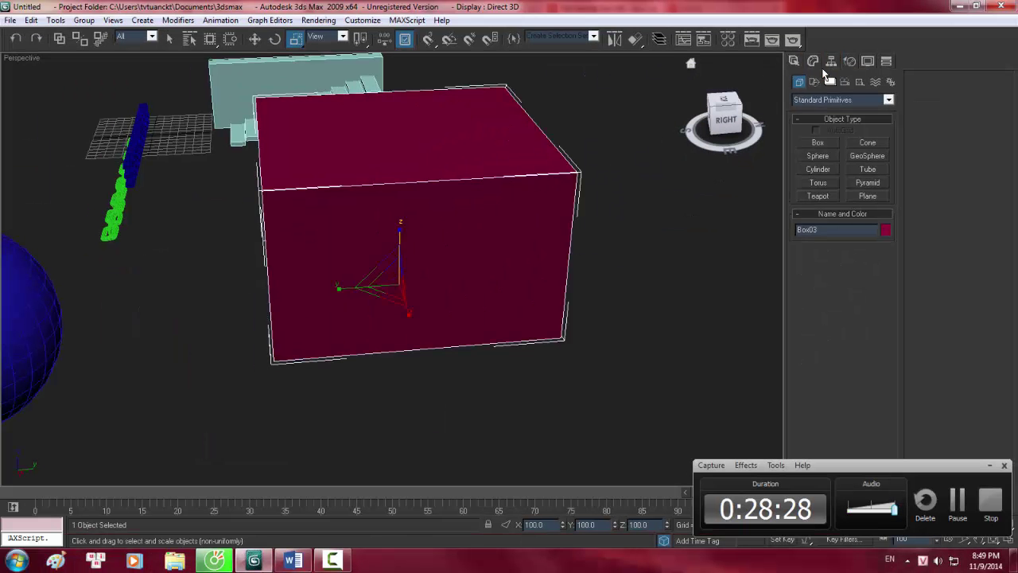
left_click(833, 76)
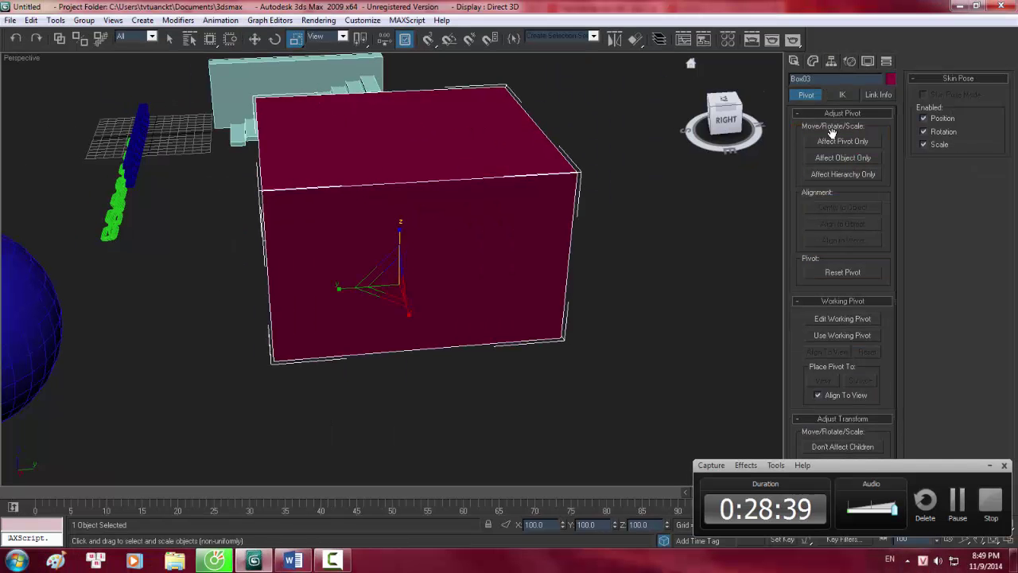
left_click(833, 143)
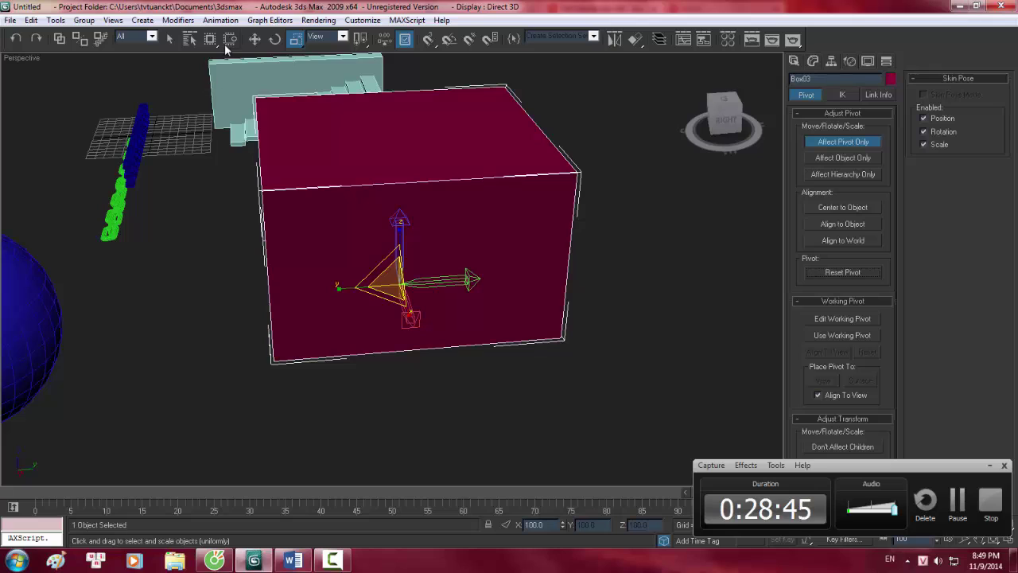
Step: Move the large box's pivot along Y outside the box to about 4717 mm, and reset the pivot
left_click(253, 39)
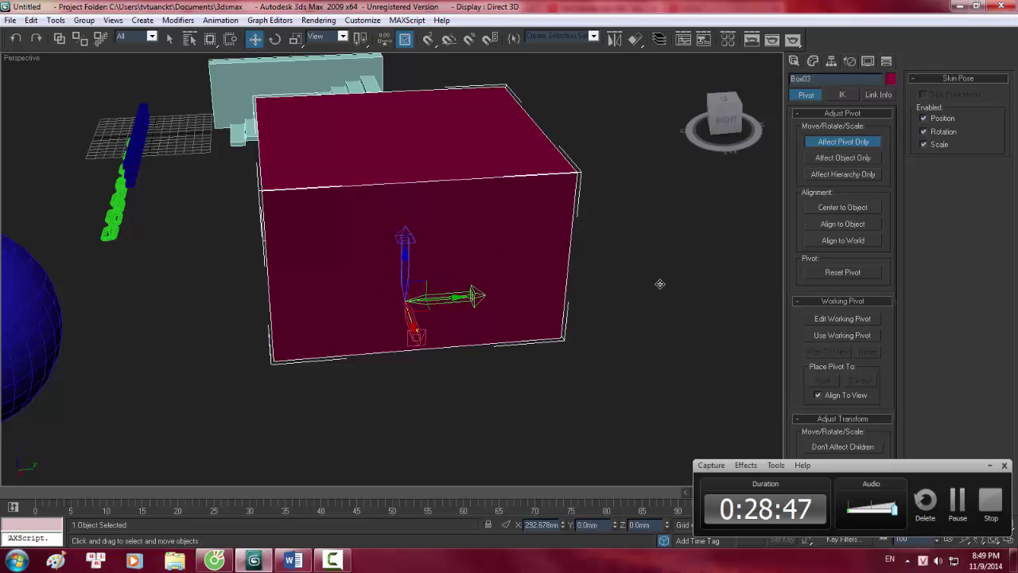
left_click_drag(635, 282, 704, 262)
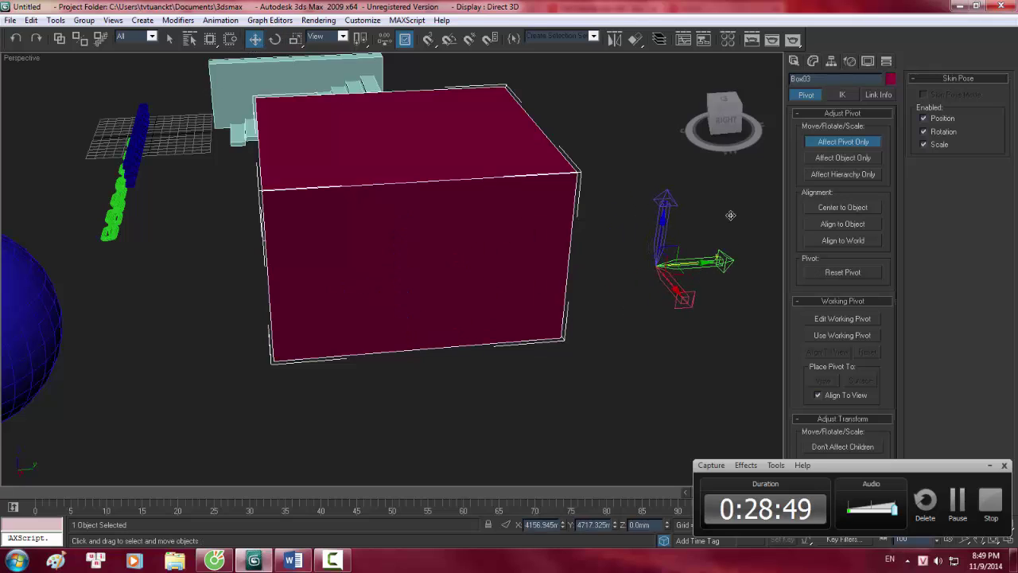
middle_click_drag(511, 216, 531, 253, "alt")
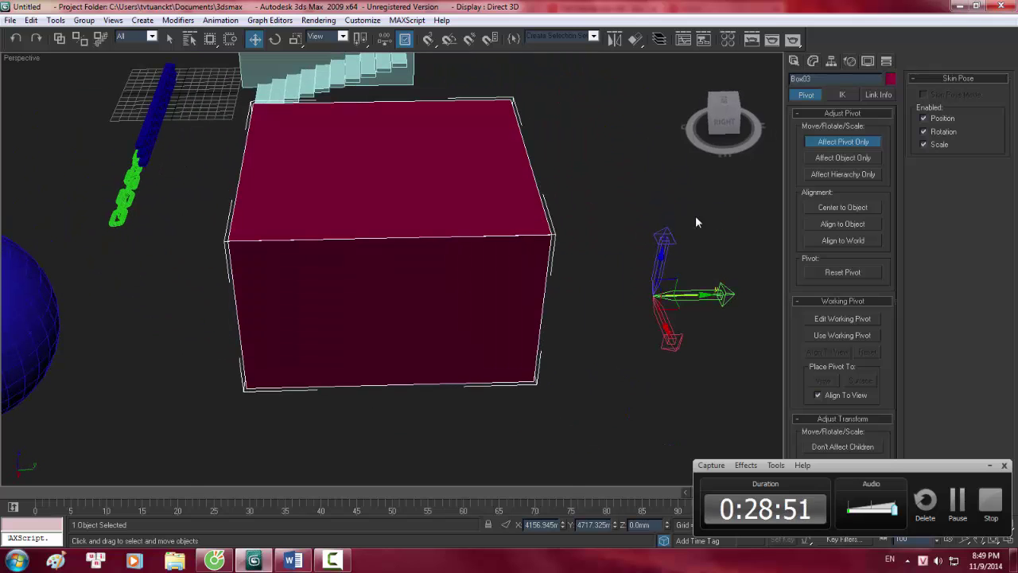
left_click(848, 275)
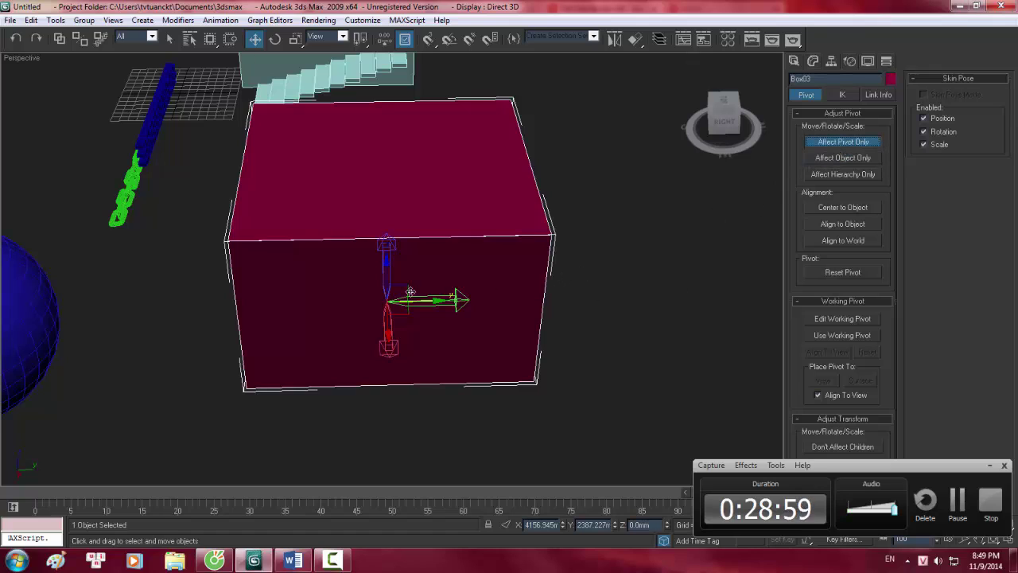
Step: Examine the large box's pivot and the surrounding sphere, chain, brick wall and staircase from different distances and angles
scroll(405, 288, "down", 1)
middle_click_drag(334, 276, 548, 290)
scroll(548, 289, "down", 2)
scroll(548, 290, "up", 2)
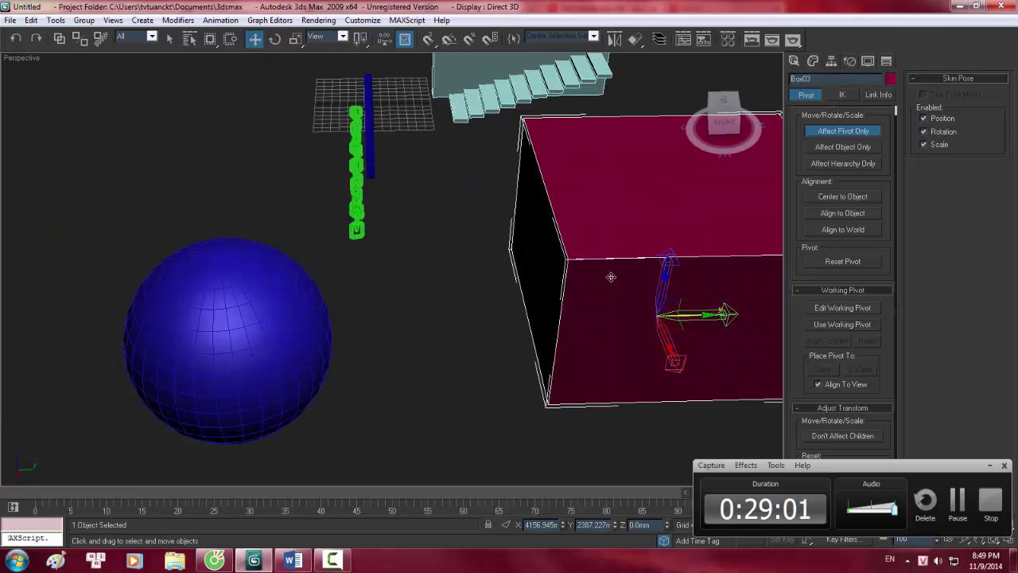
middle_click_drag(652, 280, 297, 289)
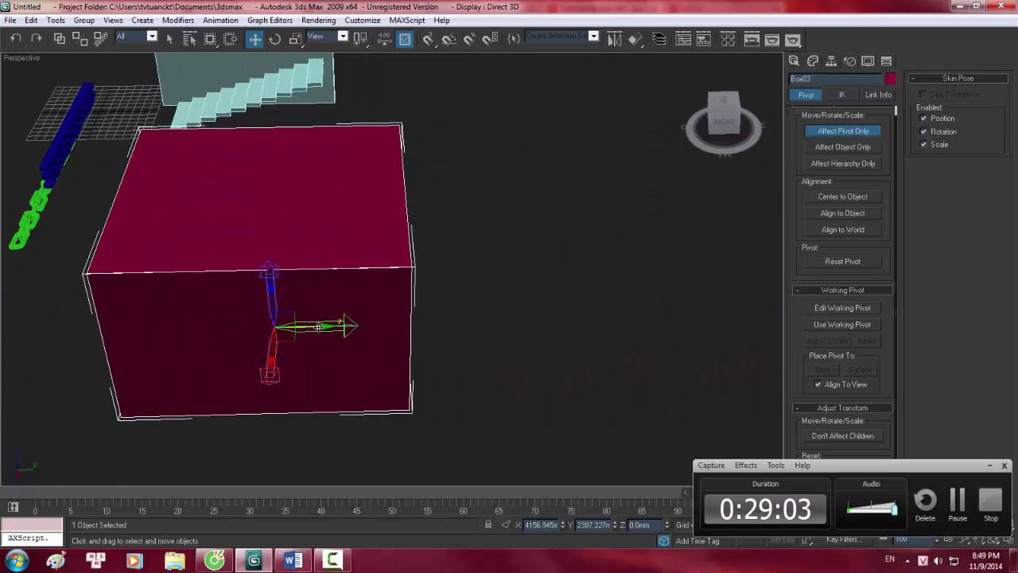
middle_click_drag(353, 308, 397, 279)
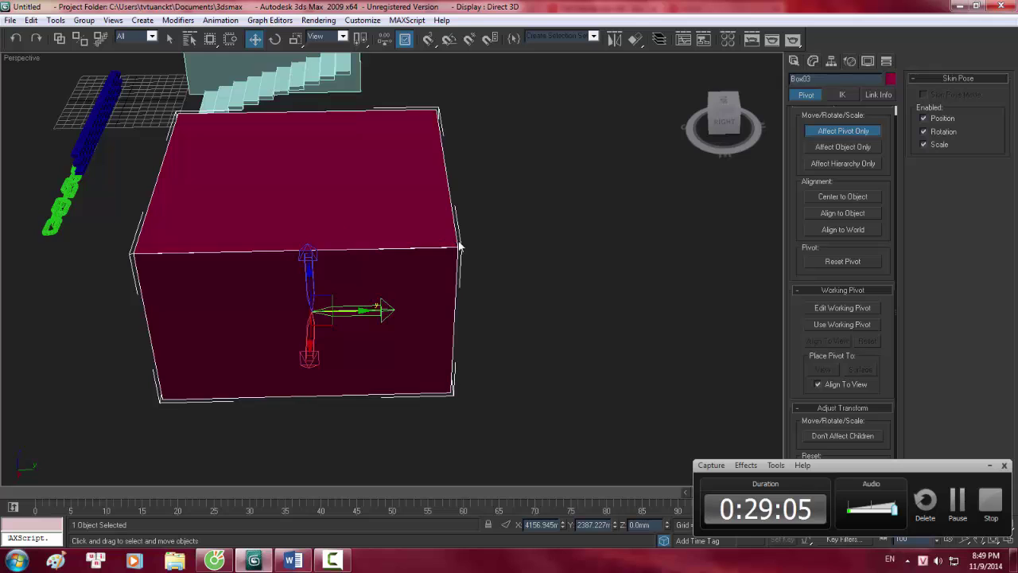
scroll(459, 244, "down", 3)
scroll(311, 234, "up", 3)
scroll(247, 252, "down", 3)
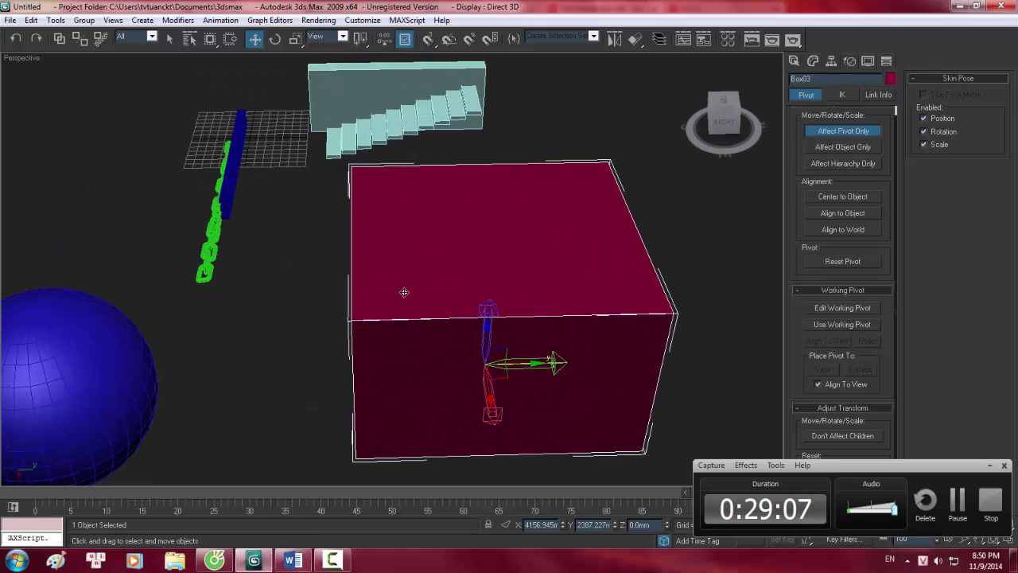
scroll(233, 241, "up", 6)
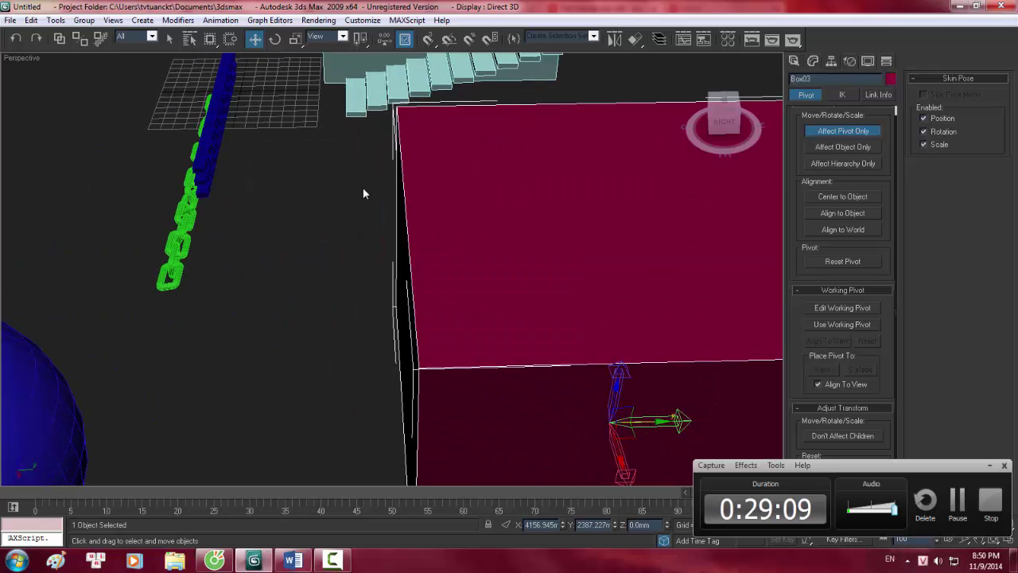
middle_click_drag(251, 195, 214, 267, "alt")
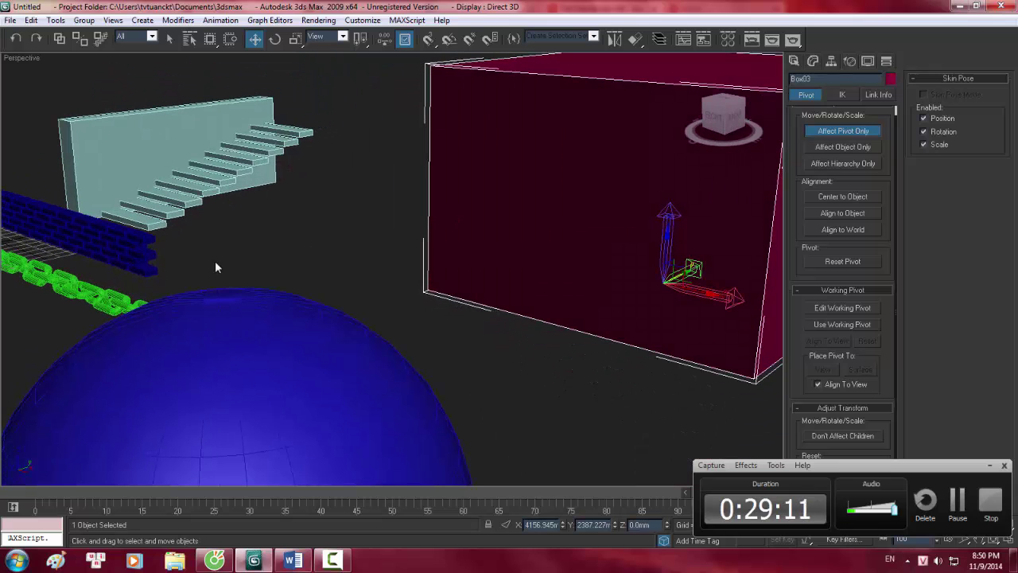
Step: Select a brick at the near end of the brick wall and clone it to empty space at about X 3555, Y 9409 mm
left_click(143, 263)
scroll(286, 279, "down", 3)
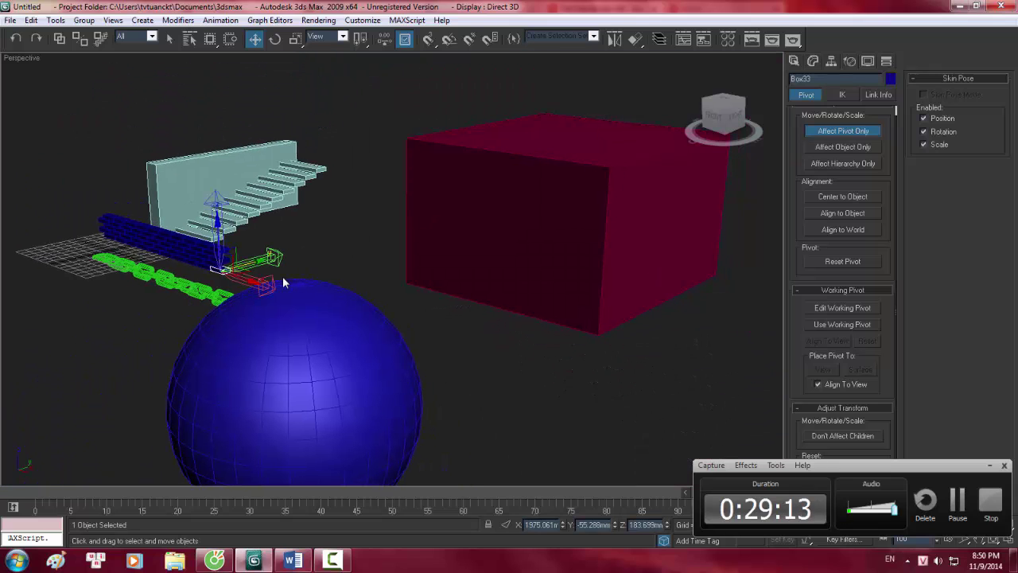
mouse_move(288, 283)
left_mouse_down("shift")
mouse_move(731, 350)
mouse_move(795, 295)
mouse_move(803, 155)
left_mouse_up("shift")
left_click(477, 324)
Step: Move the cloned brick's pivot along X outside the brick to about 4035 mm, and turn off Affect Pivot Only
middle_click_drag(555, 329, 243, 404)
middle_click_drag(676, 296, 485, 296, "alt")
key("z")
scroll(669, 319, "down", 5)
left_click(841, 131)
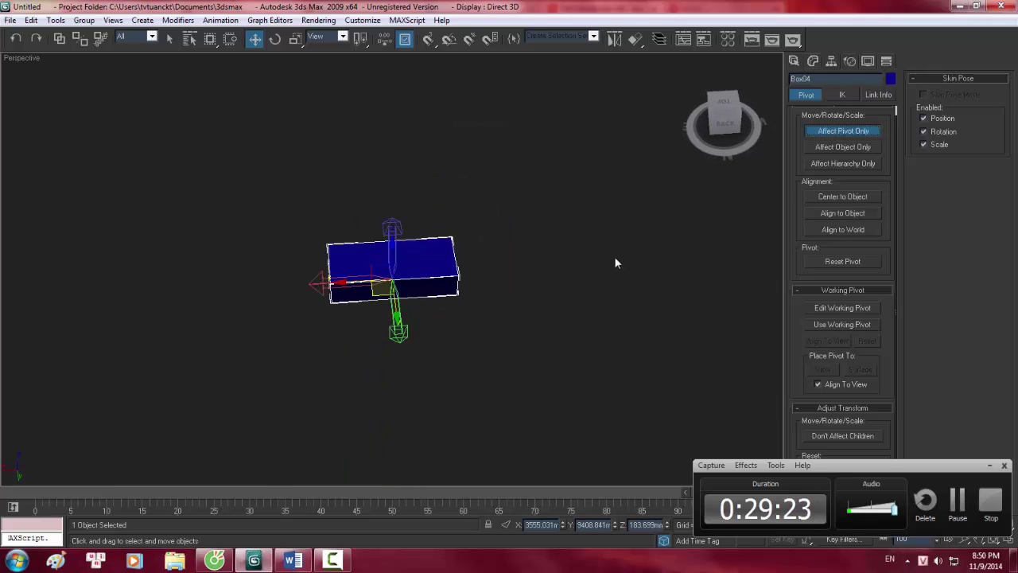
middle_click_drag(378, 310, 601, 269)
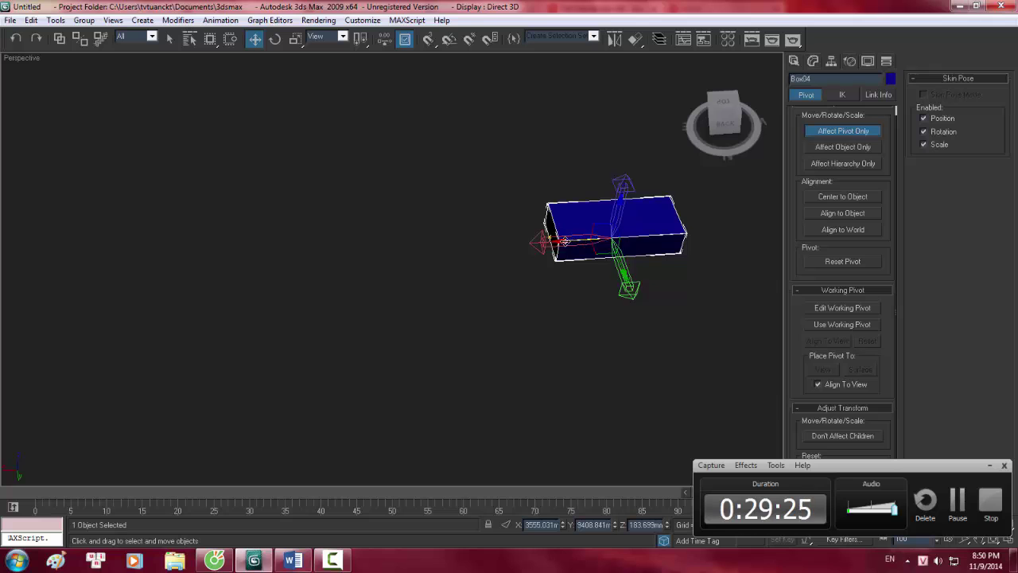
left_click_drag(571, 242, 298, 256)
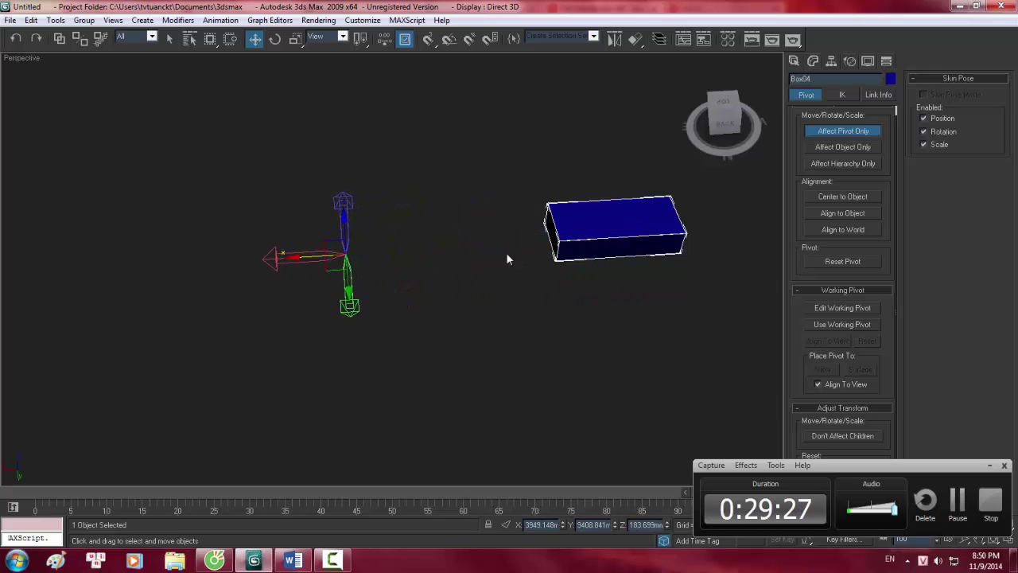
middle_click_drag(506, 252, 509, 306, "alt")
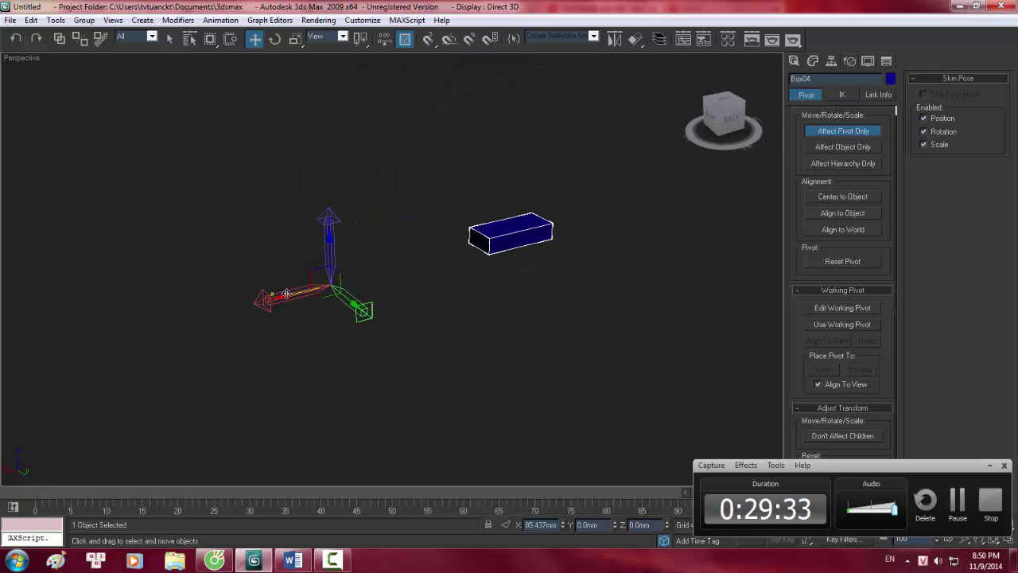
left_click(869, 133)
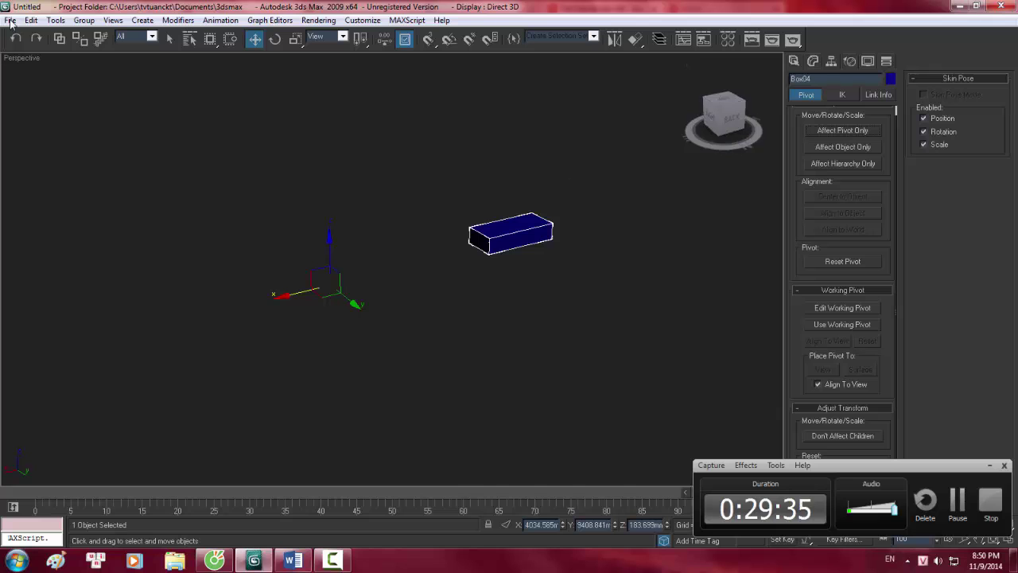
left_click(48, 21)
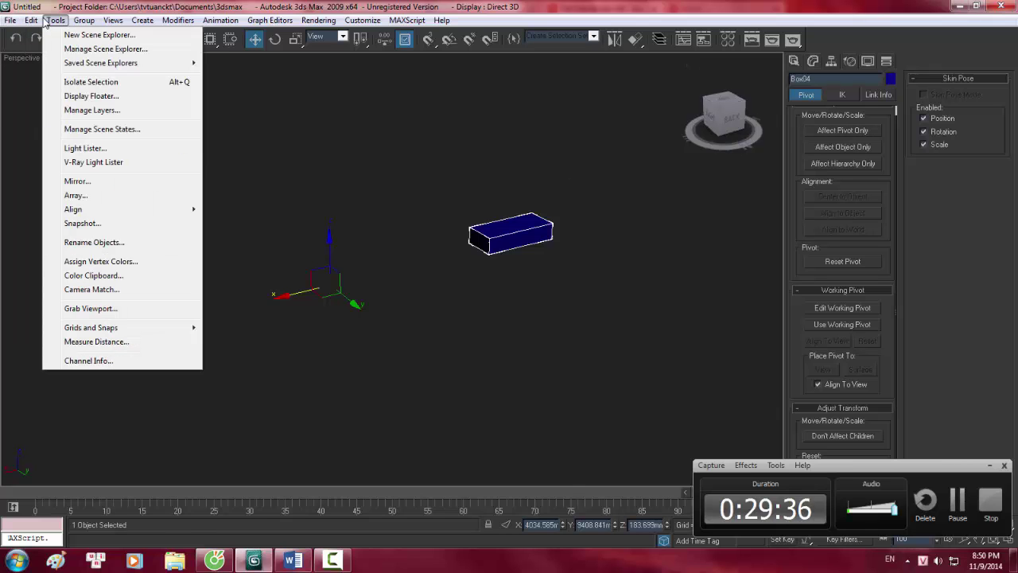
left_click(76, 195)
left_click_drag(442, 170, 743, 169)
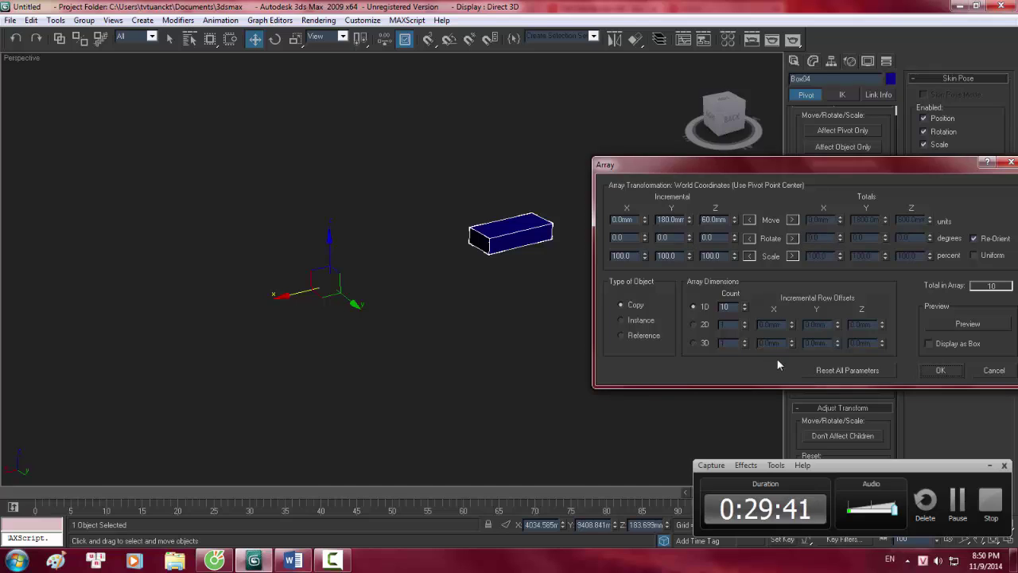
left_click(847, 370)
left_click(968, 324)
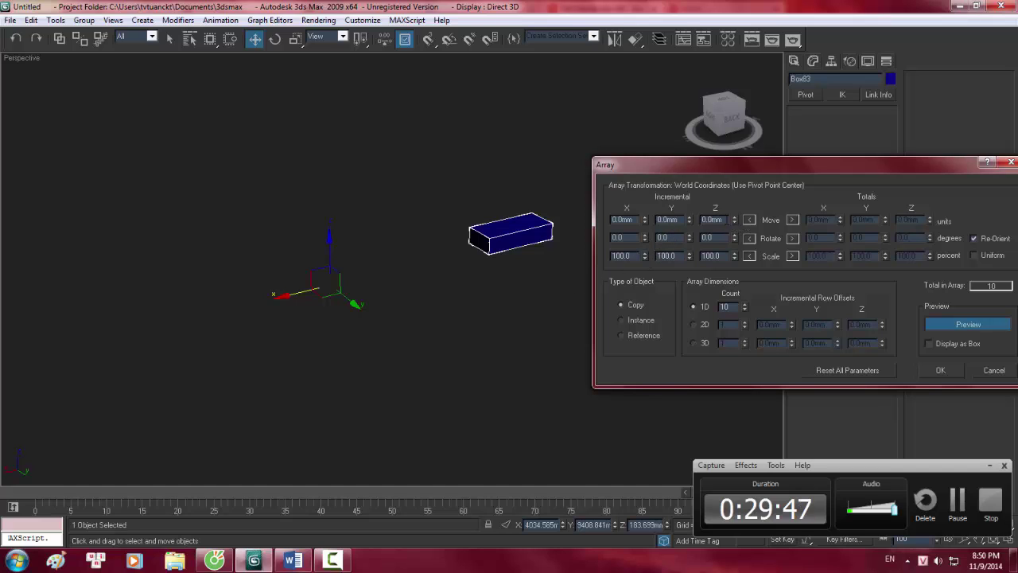
left_click_drag(736, 218, 736, 225)
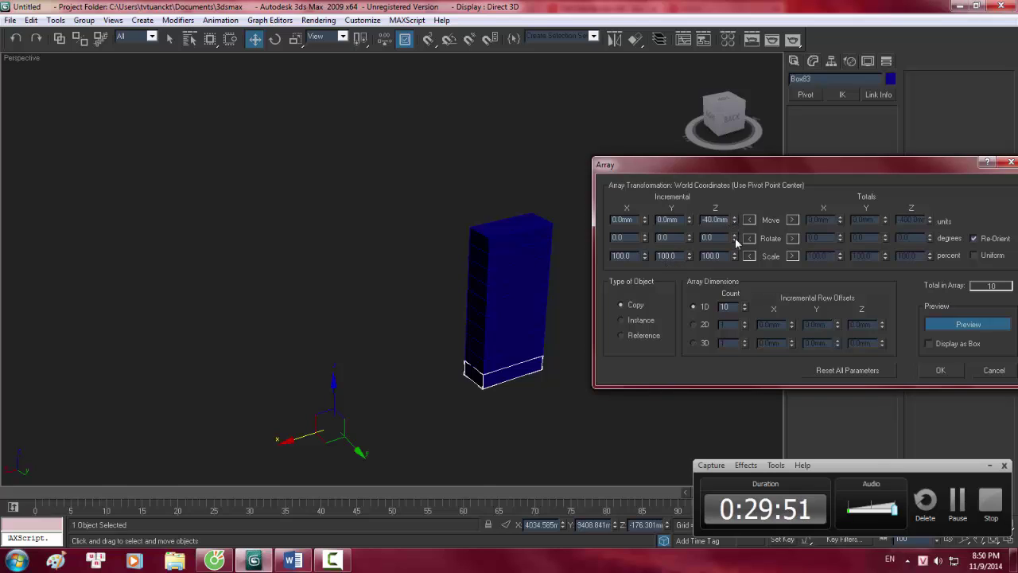
double_click(720, 219)
type("-0")
key("Return")
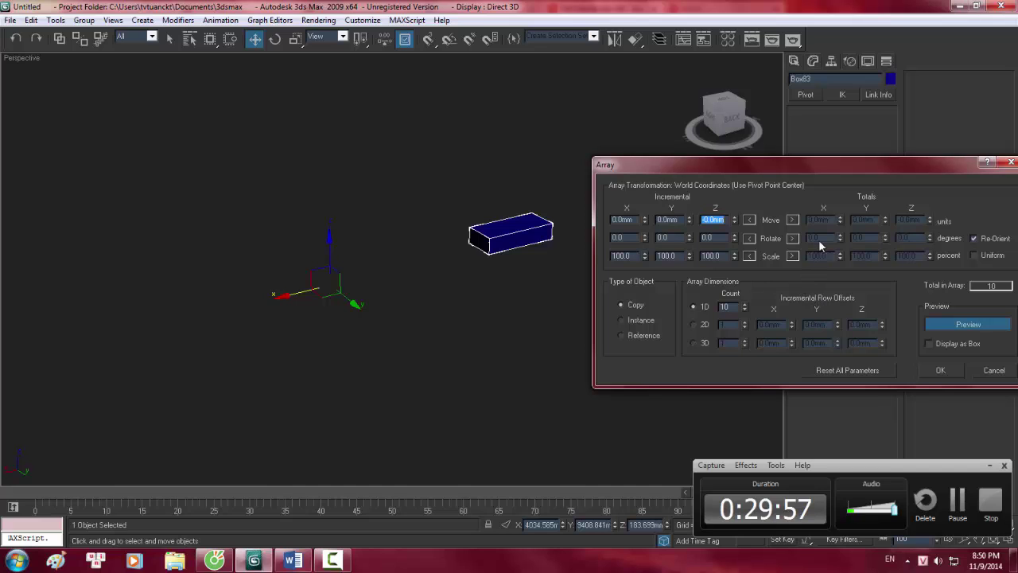
left_click_drag(842, 162, 726, 134)
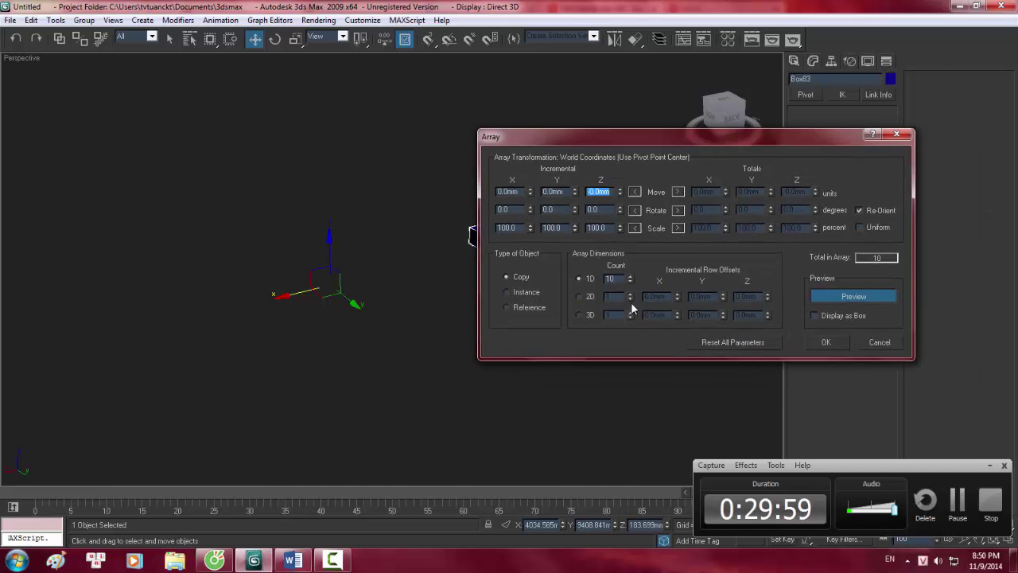
left_click(863, 335)
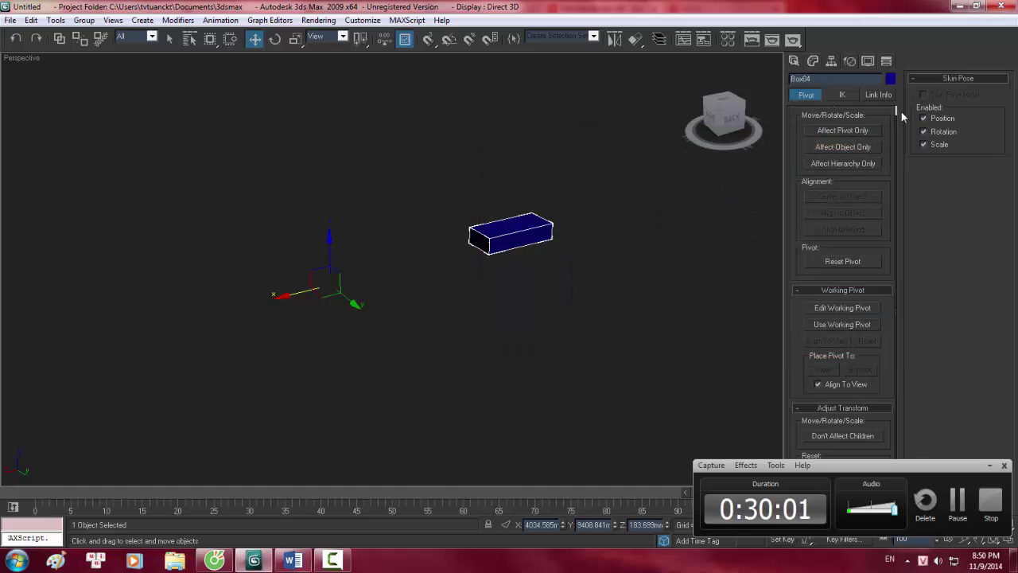
Step: Turn on Affect Pivot Only, start an Array of the cloned brick with all parameters reset, and preview it as Copy
left_click(845, 129)
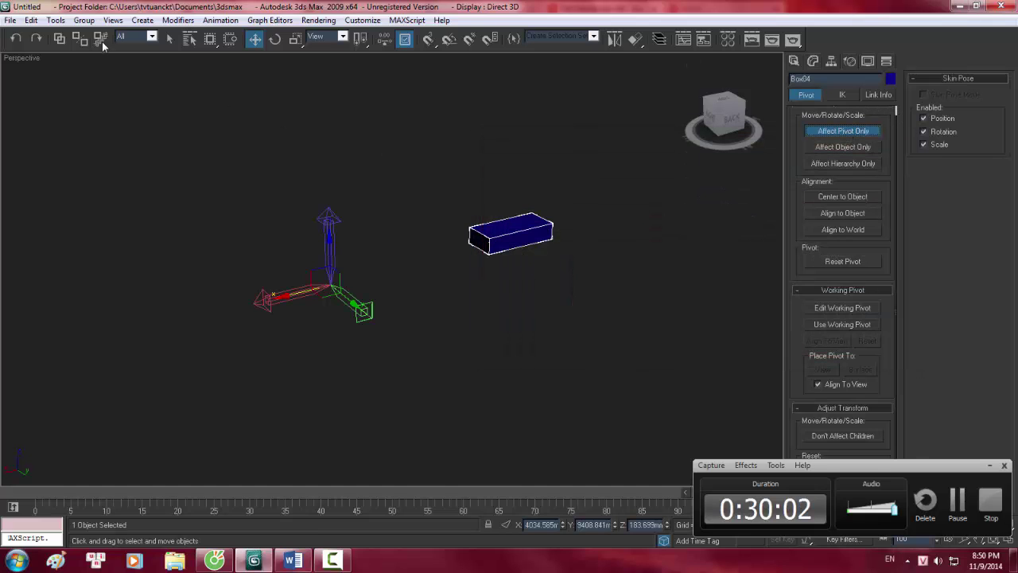
left_click(57, 20)
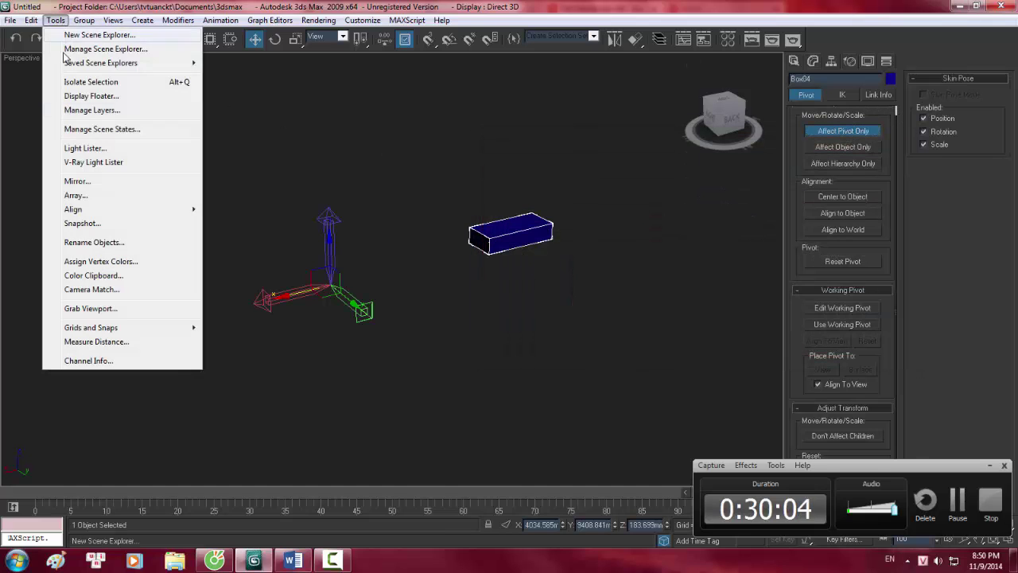
left_click(84, 195)
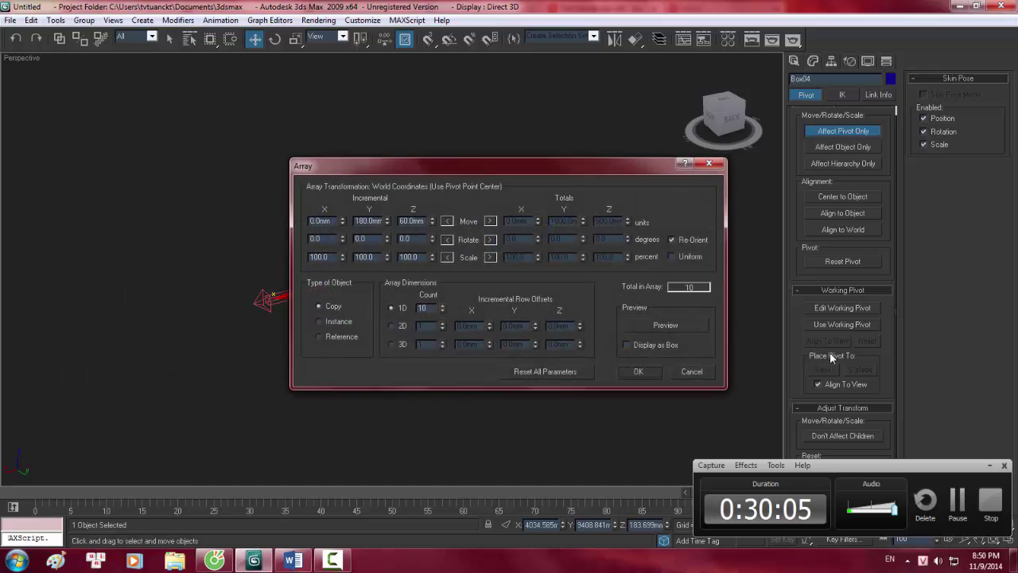
left_click(544, 370)
left_click(666, 325)
left_click(330, 307)
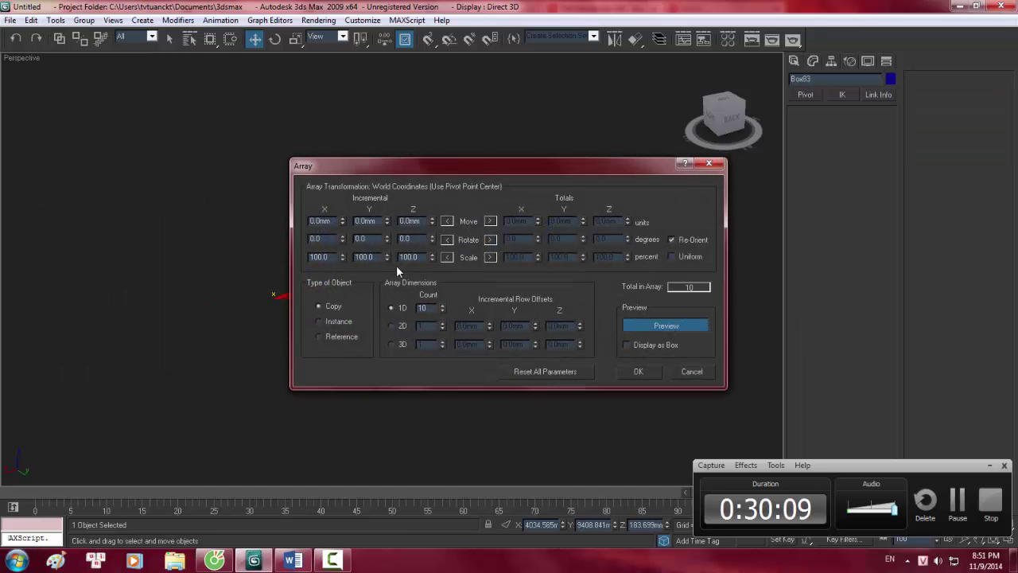
left_click_drag(467, 169, 770, 187)
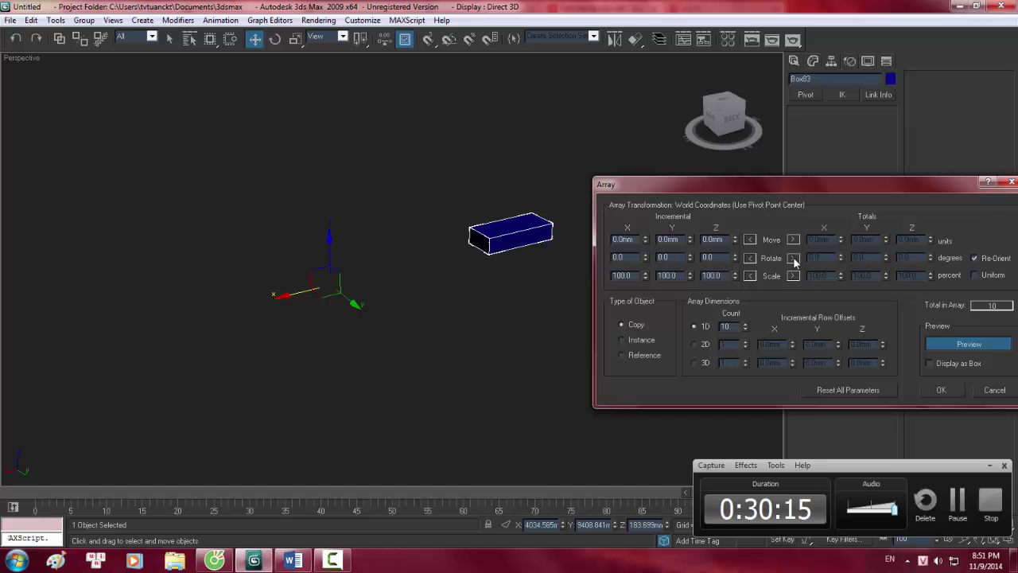
Step: Try incremental Z rotations of 37, 360 and 180 degrees for the brick array, raising the 1D count to 13
left_click_drag(734, 259, 729, 240)
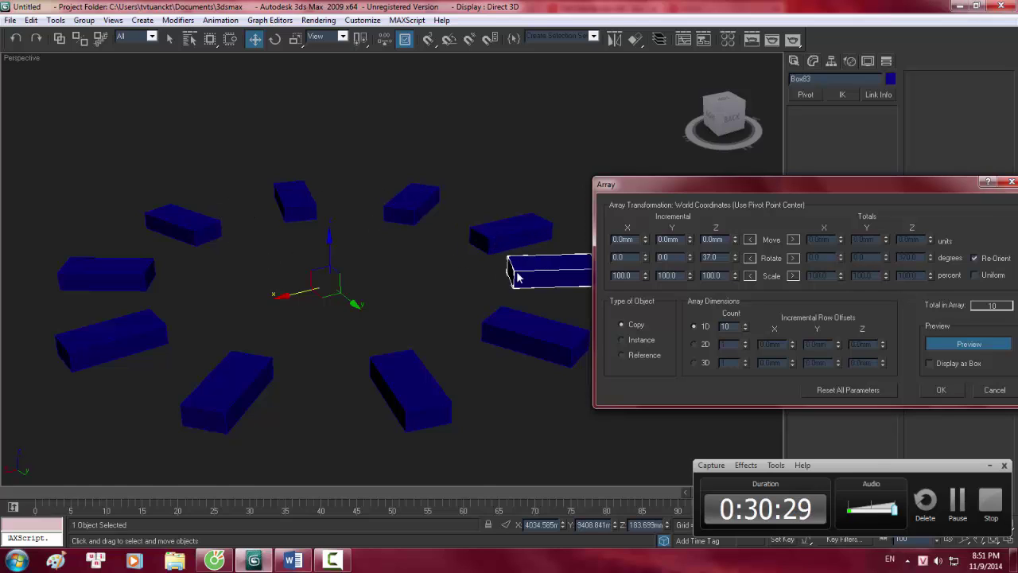
left_click(719, 257)
type("360")
key("Return")
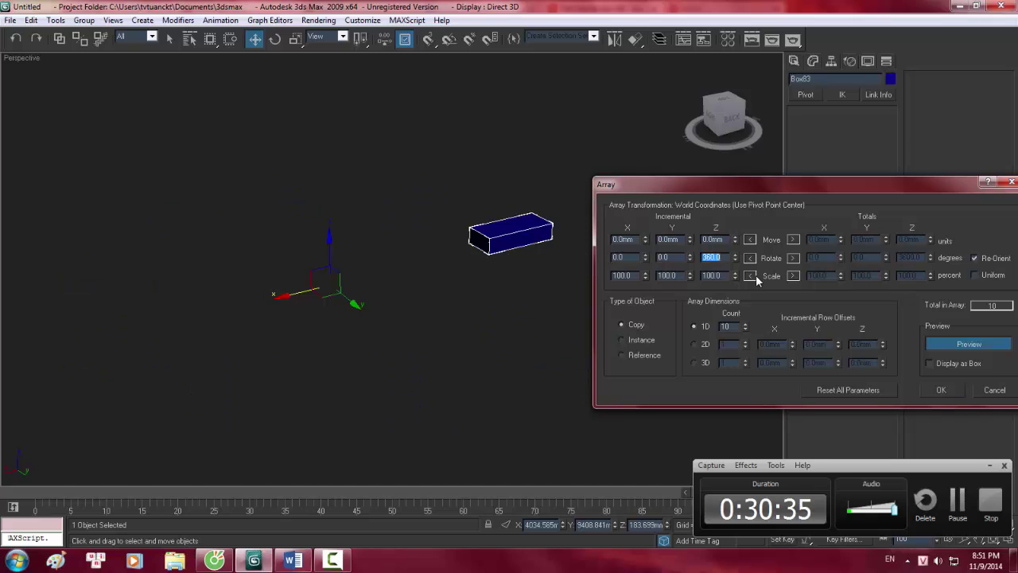
left_click(744, 324)
double_click(712, 258)
type("180")
key("Return")
left_click(747, 323)
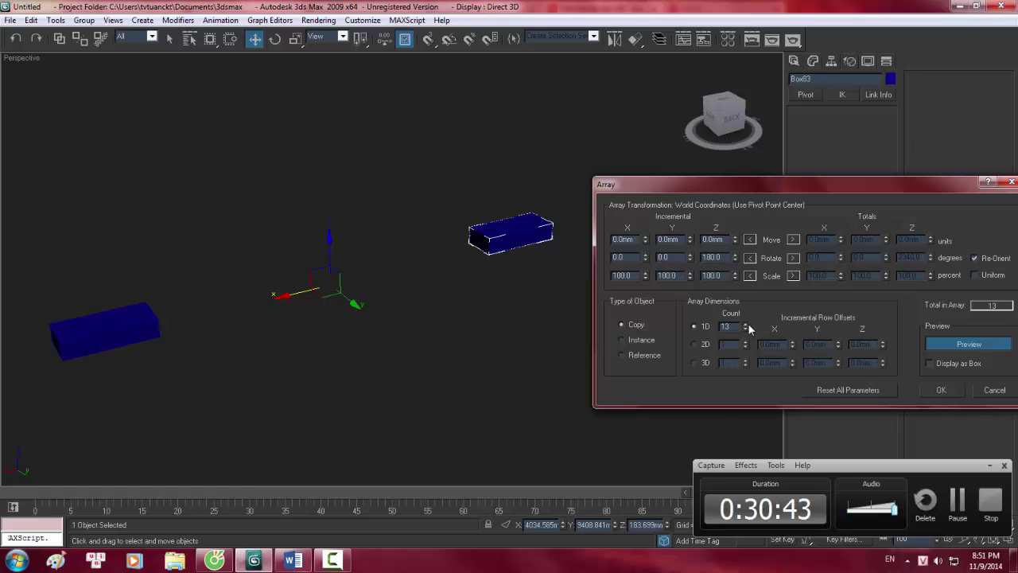
Step: Switch the array's rotation to totals and set the total Z rotation to 360 degrees
double_click(715, 257)
left_click(793, 258)
left_click_drag(919, 257, 870, 265)
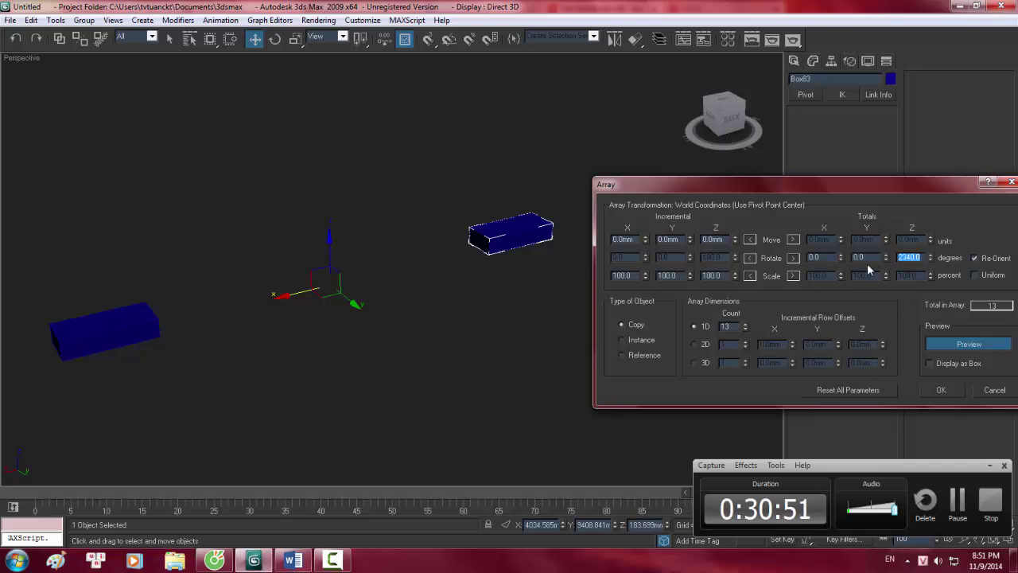
type("360")
key("Return")
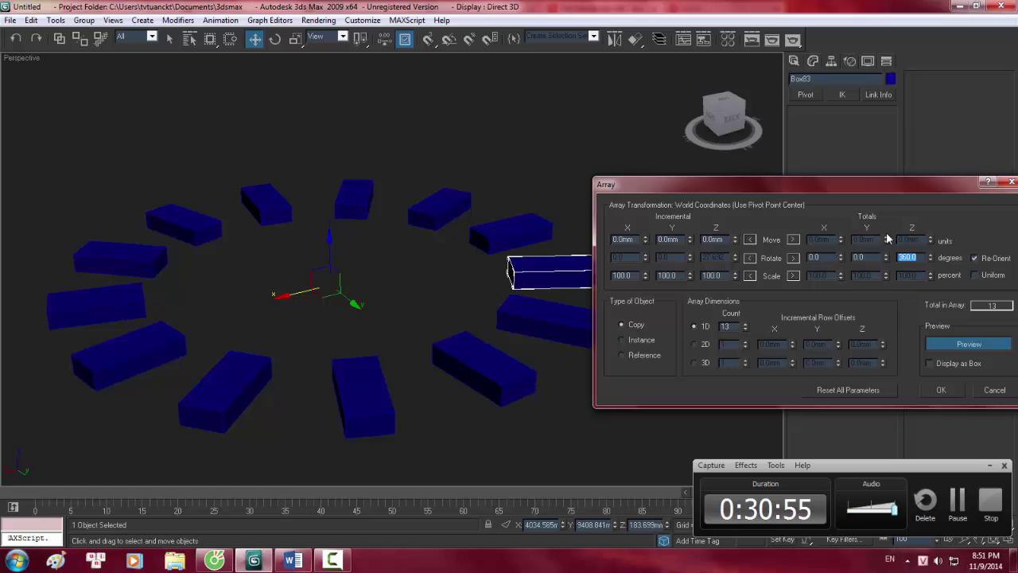
left_click(930, 254)
Step: Raise the array's 1D count to 28 bricks to close the gaps in the ring
left_click(745, 324)
left_click(745, 324)
left_click(745, 324)
left_click(745, 323)
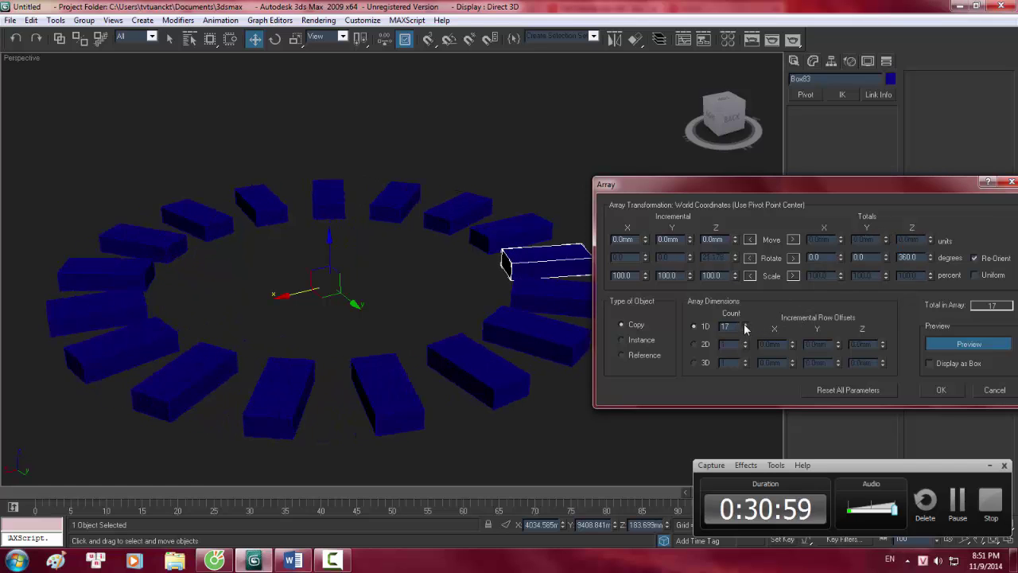
left_click(745, 323)
left_click(745, 324)
left_click(743, 323)
left_click(744, 323)
left_click(743, 323)
left_click(744, 323)
left_click(743, 323)
left_click(744, 323)
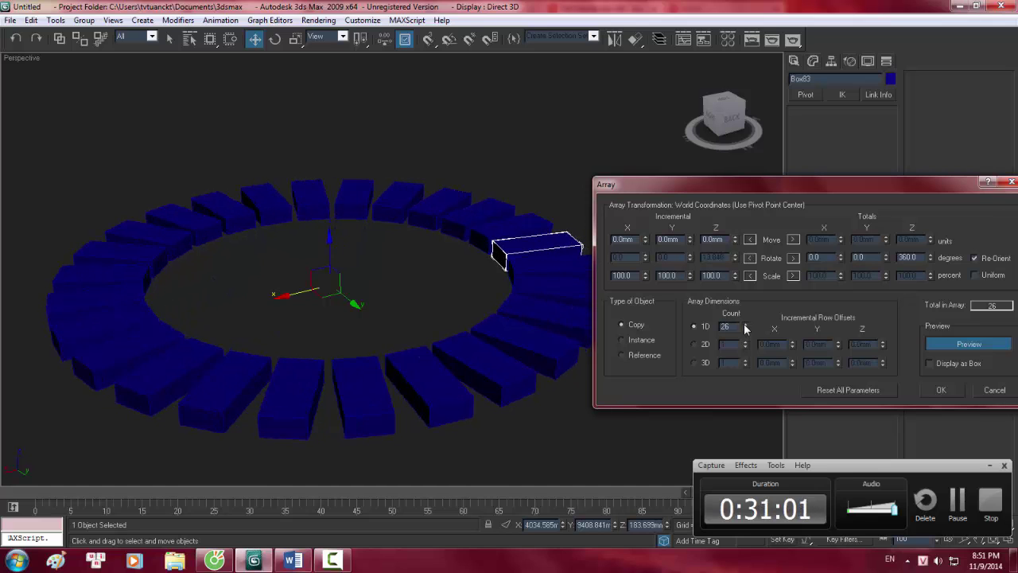
left_click(743, 323)
left_click(744, 323)
left_click(744, 323)
Step: Make the array 2D with a count of 5 and a Z row offset of 50 mm, and create it
left_click(703, 345)
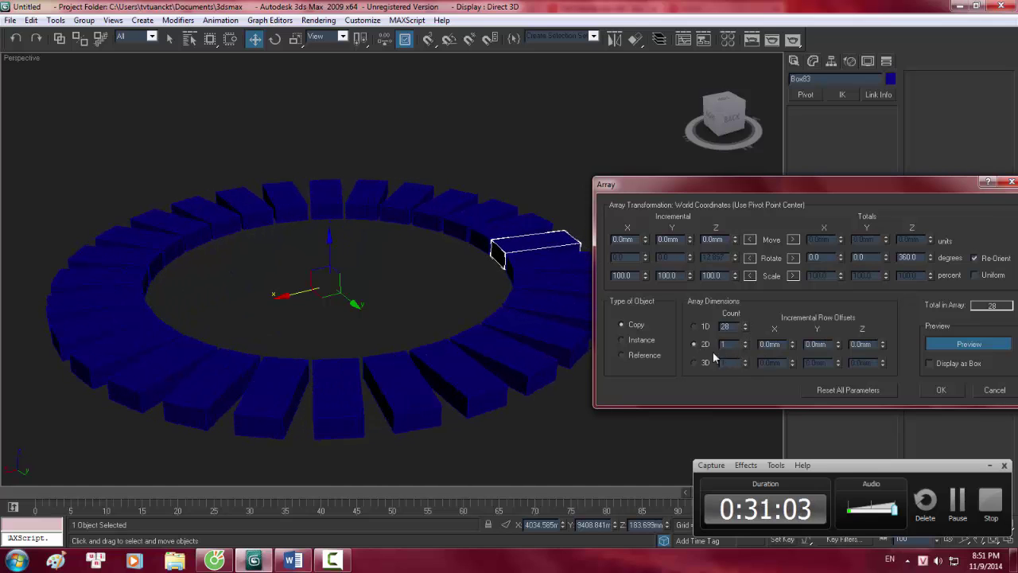
double_click(733, 344)
type("5")
left_click_drag(882, 343, 883, 343)
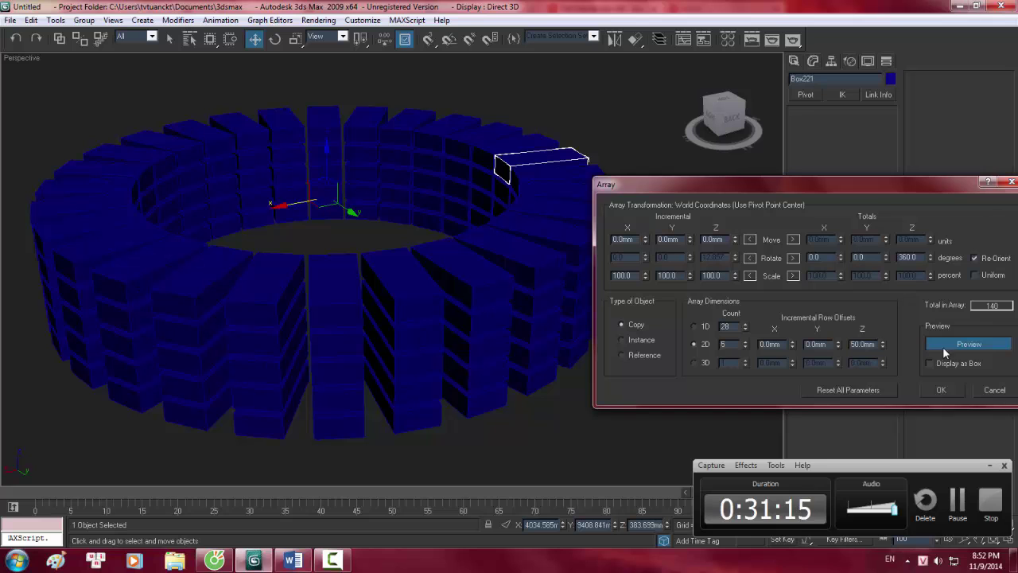
left_click(941, 390)
Step: In the Front view, select the second and fourth layers of the brick ring together
key("f")
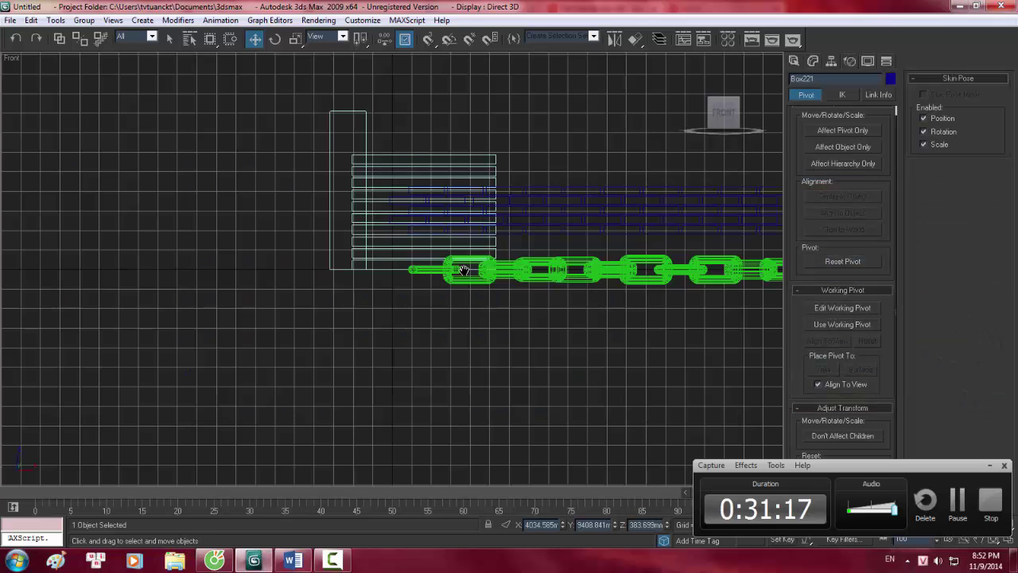
scroll(452, 273, "down", 5)
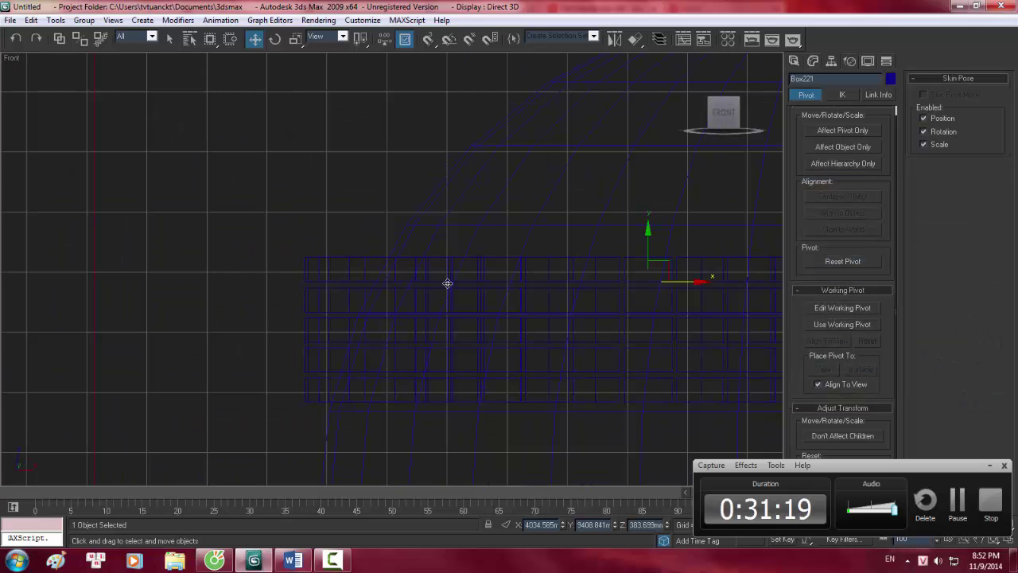
middle_click_drag(467, 292, 372, 250)
scroll(372, 251, "up", 2)
left_click_drag(164, 206, 233, 214)
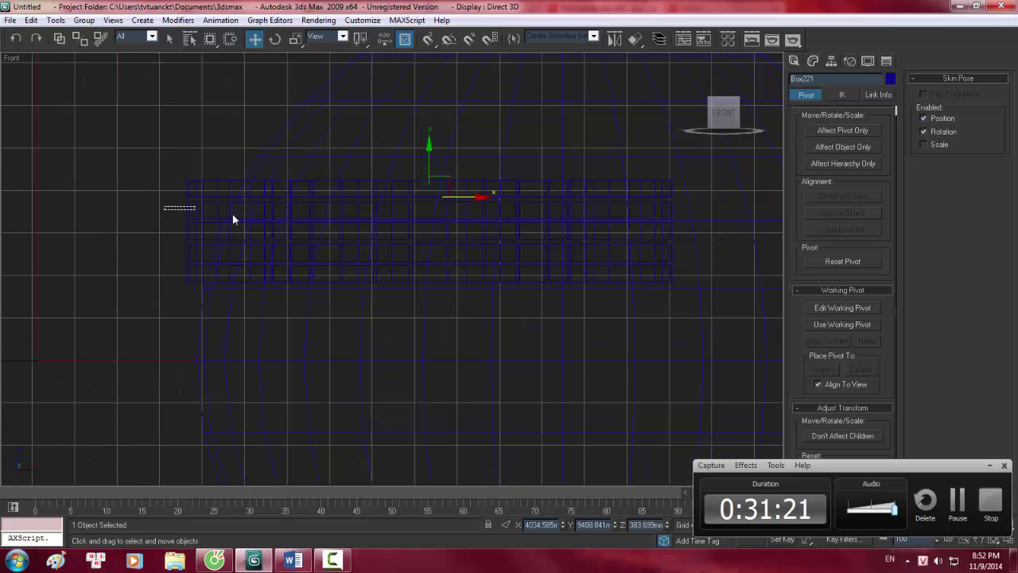
left_click(702, 223)
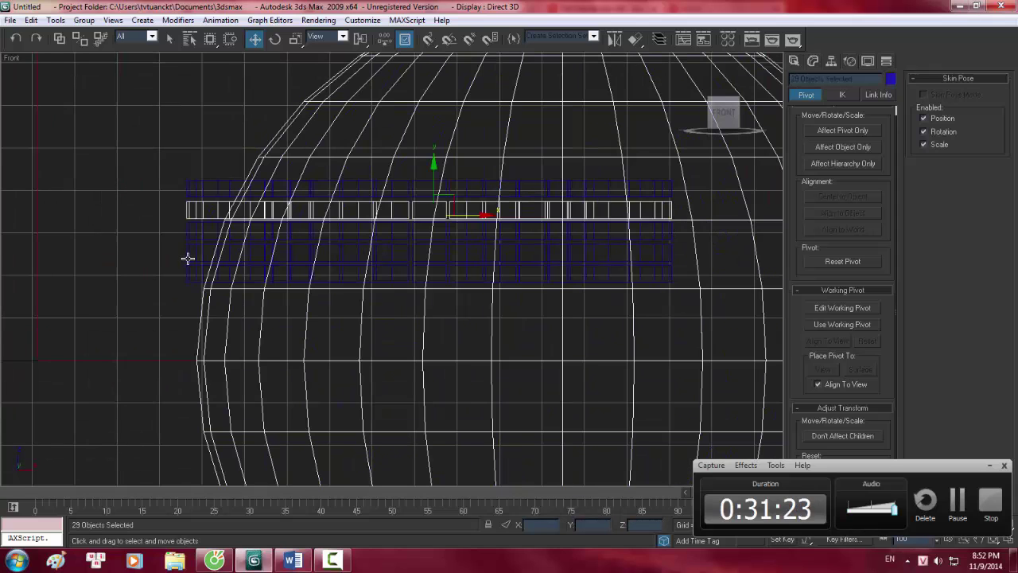
left_click_drag(333, 253, 774, 258, "ctrl")
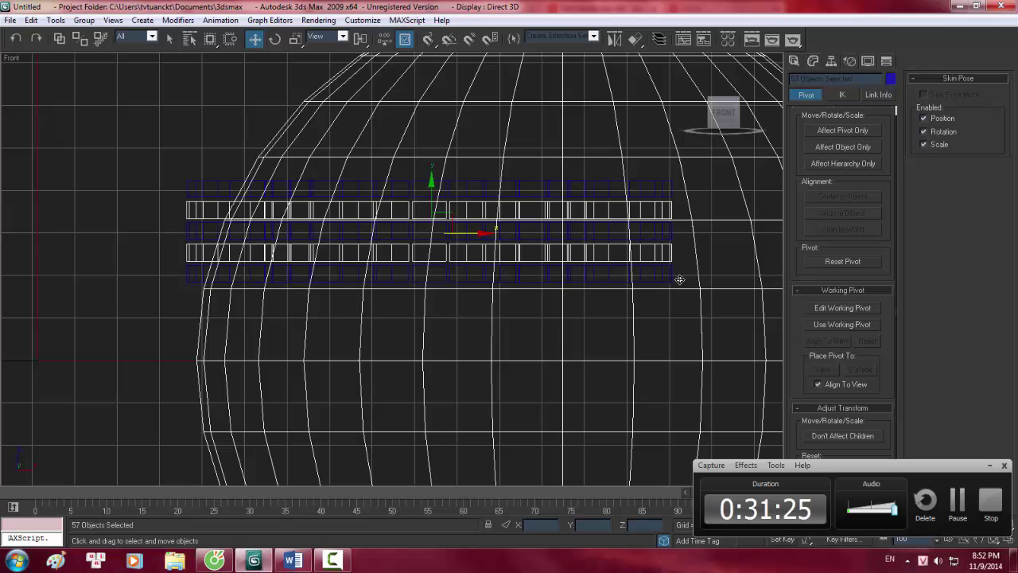
Step: Return to the Perspective view, remove the sphere from the selection, and frame the ring's selected layers
key("p")
key("z")
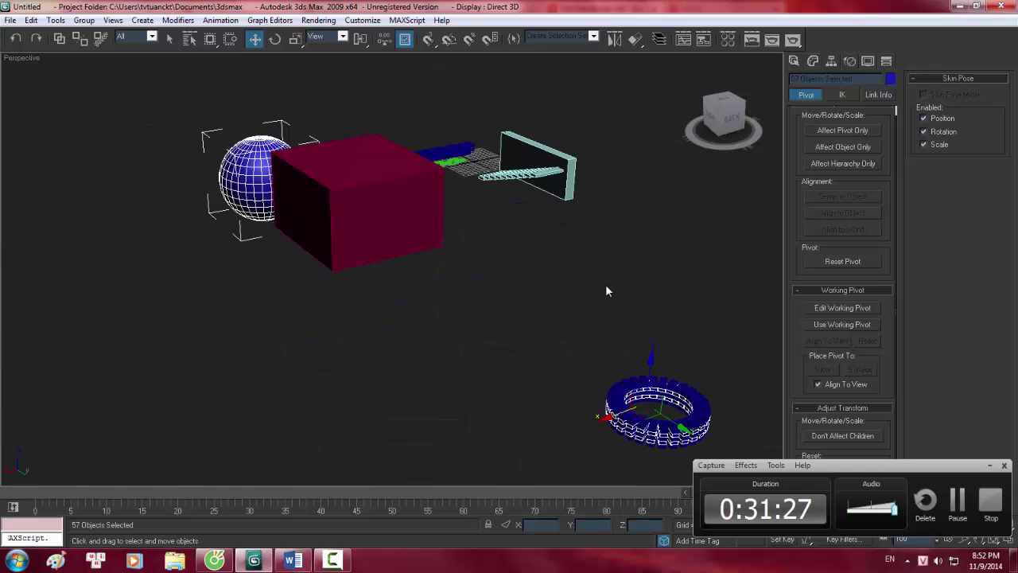
middle_click_drag(567, 296, 473, 249)
left_click_drag(598, 95, 40, 303, "alt")
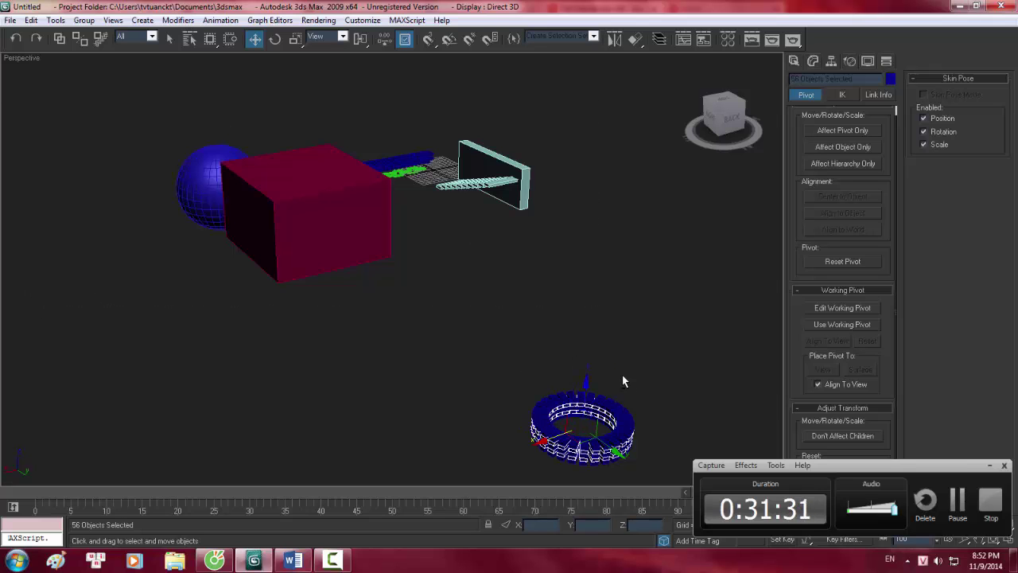
middle_click_drag(643, 469, 562, 385)
scroll(561, 385, "up", 5)
key("z")
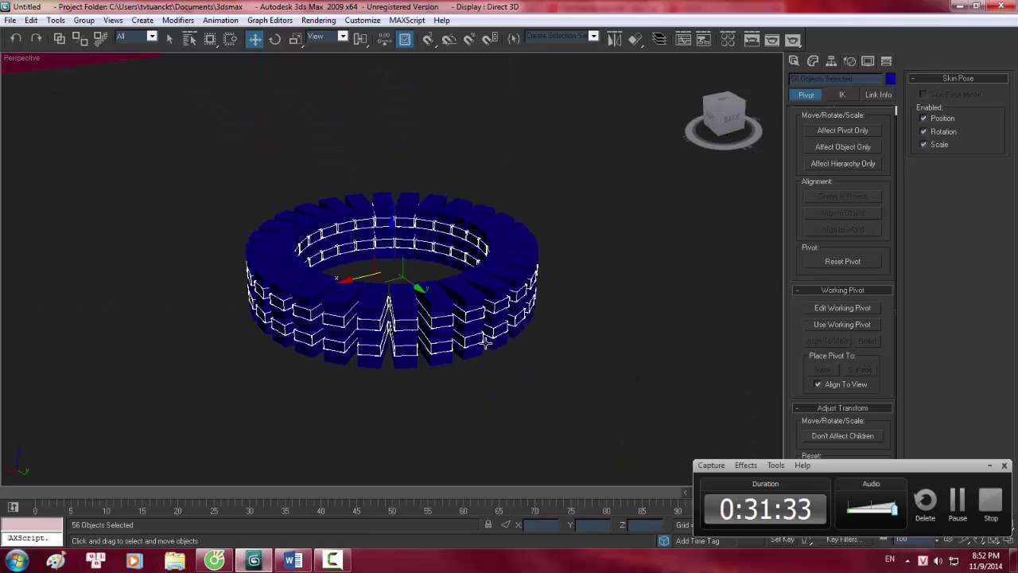
middle_click_drag(486, 344, 454, 329, "alt")
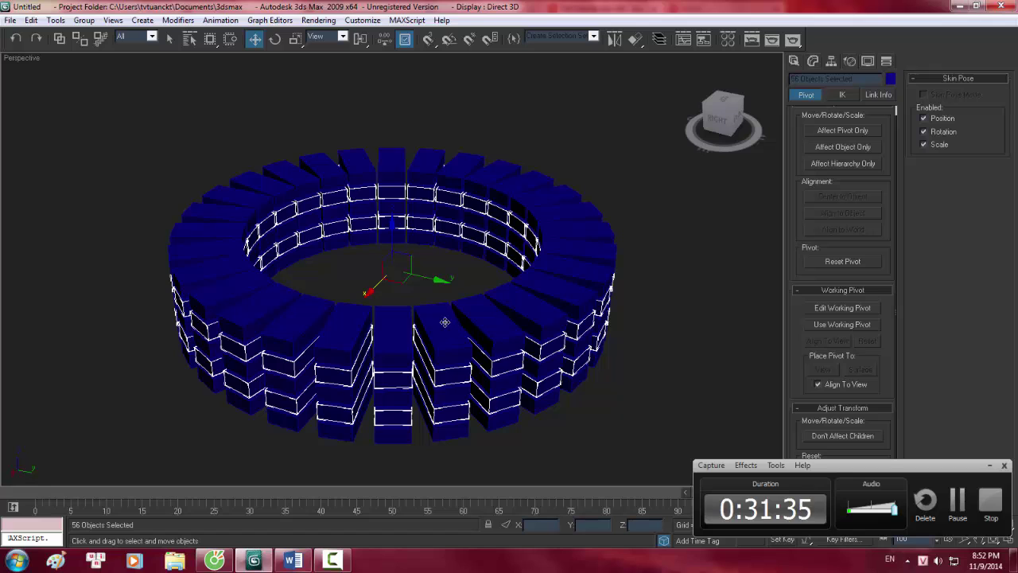
Step: Rotate the ring's second and fourth layers slightly about the vertical axis to stagger the bricks, then deselect and inspect the ring from the side
key("e")
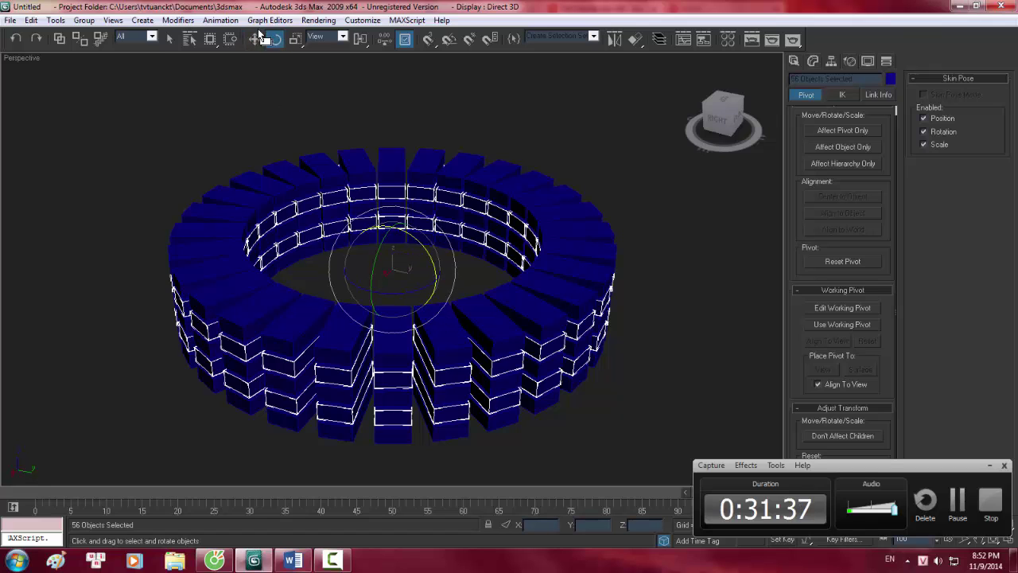
left_click_drag(389, 291, 397, 293)
left_click(672, 322)
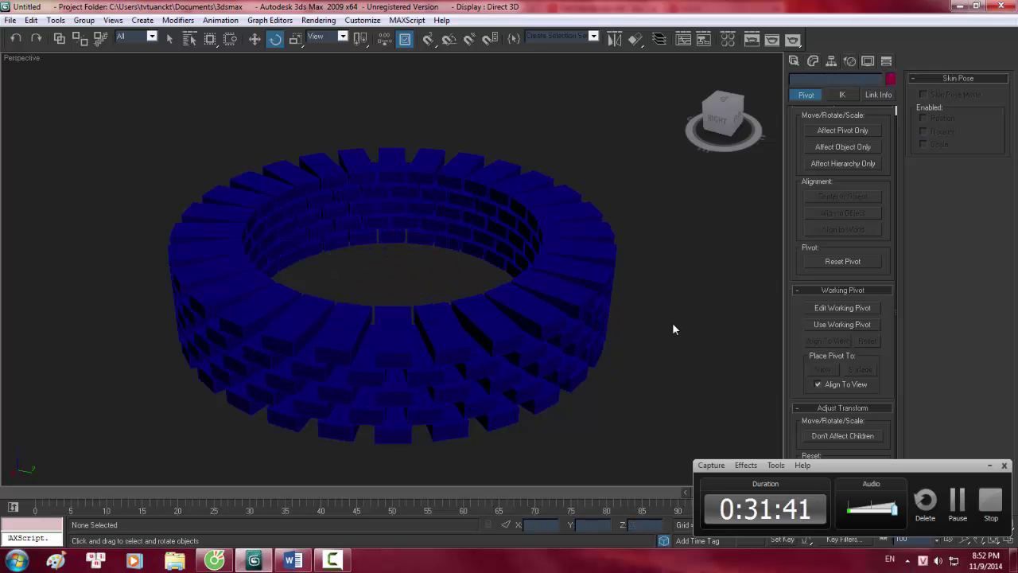
middle_click_drag(672, 322, 479, 305, "alt")
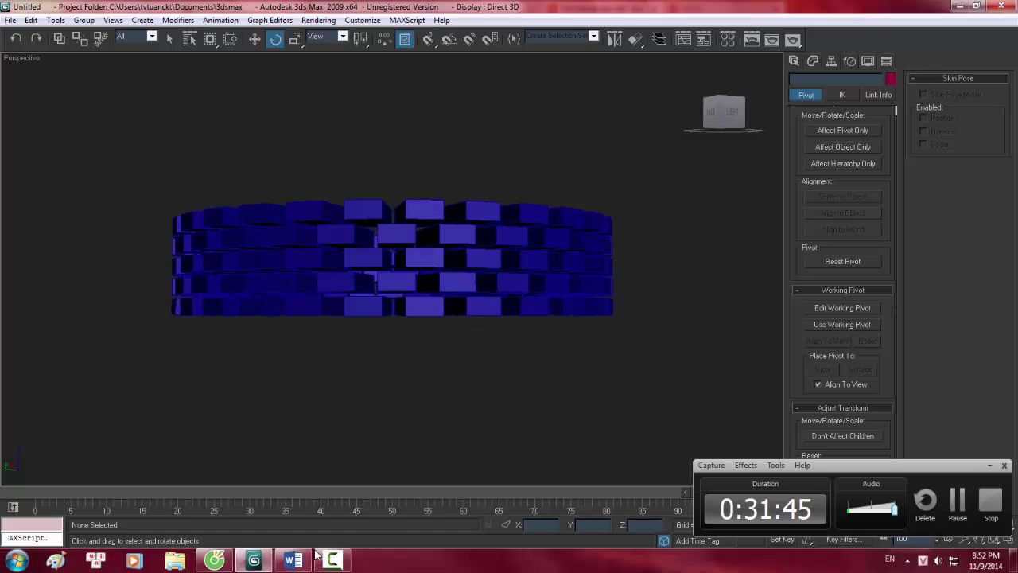
Step: Switch to the browser and examine the Facebook reference image of the staircases, brick wall, chain and round well
left_click(259, 563)
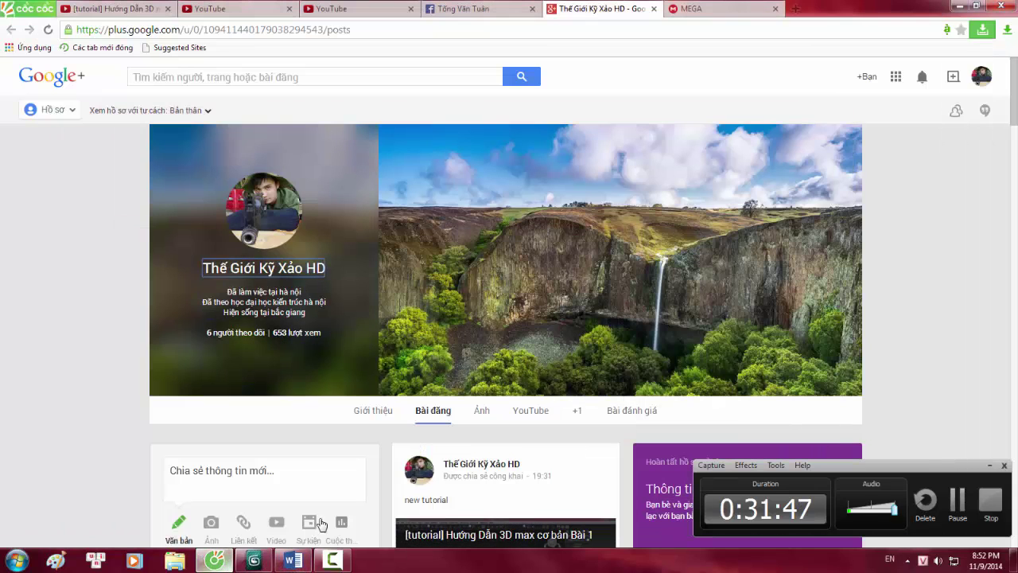
left_click(202, 561)
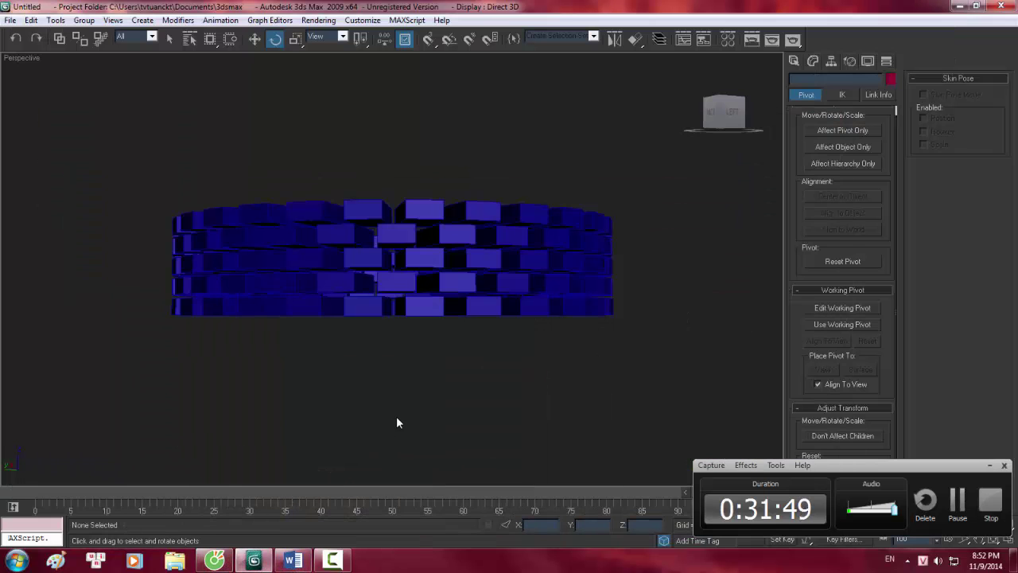
left_click(175, 560)
left_click(214, 561)
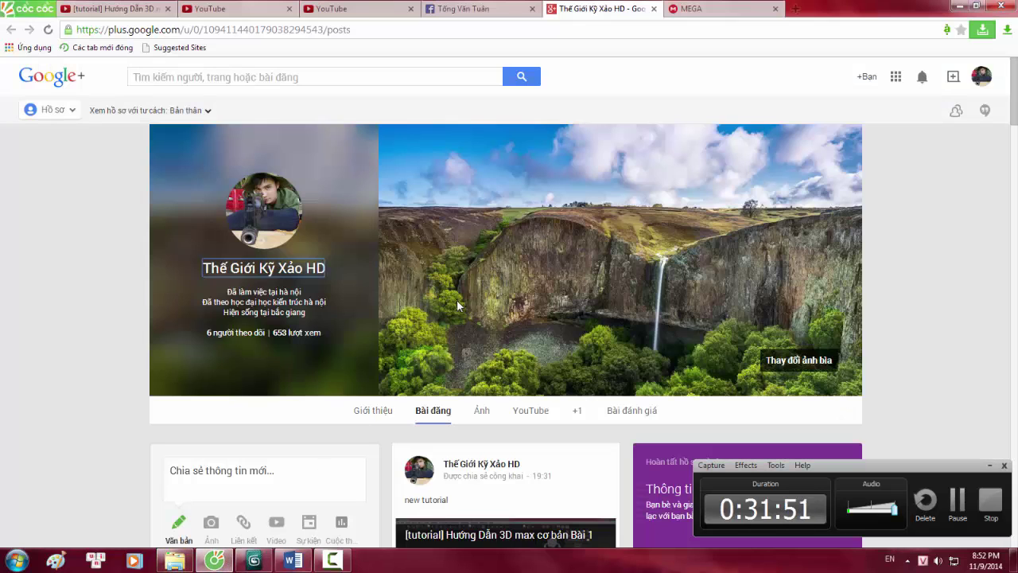
left_click(707, 7)
left_click(477, 8)
left_click(352, 7)
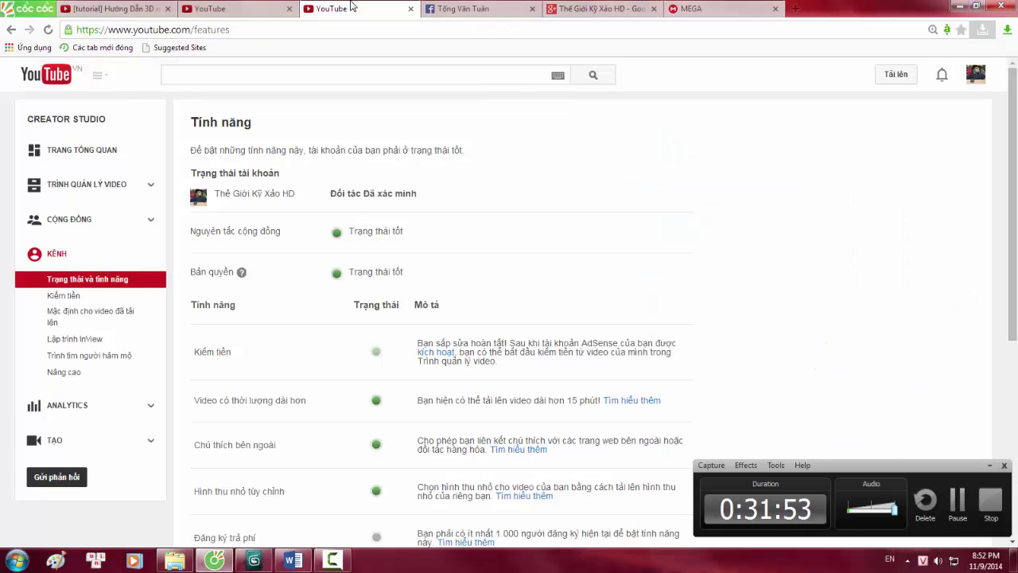
left_click(448, 8)
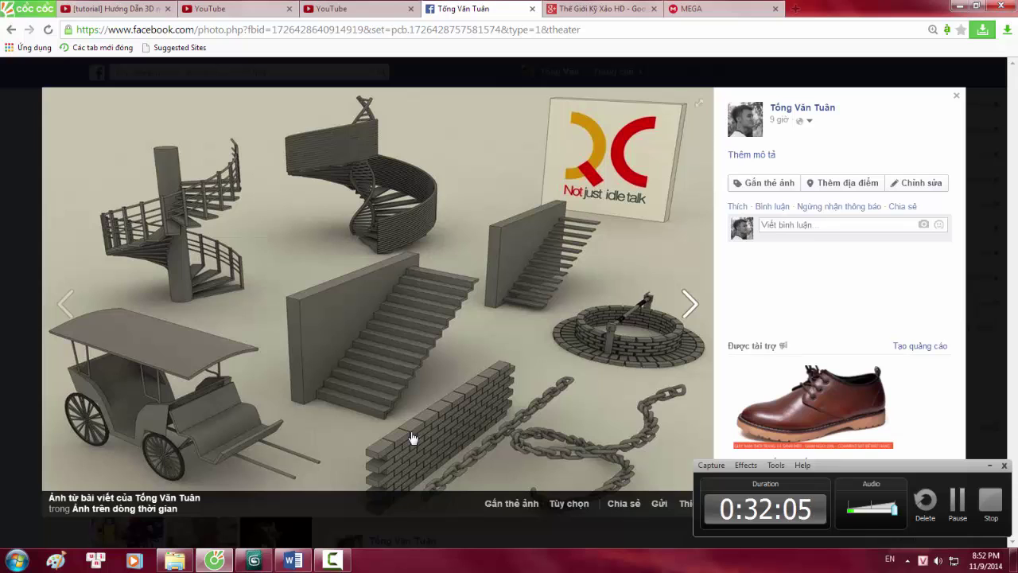
Step: Switch back to 3ds Max and undo the brick ring until only the single source brick with its offset pivot is left
left_click(254, 560)
middle_click_drag(470, 237, 469, 323, "alt")
key("ctrl+z")
key("ctrl+z")
key("ctrl+z")
key("ctrl+z")
key("ctrl+z")
key("ctrl+z")
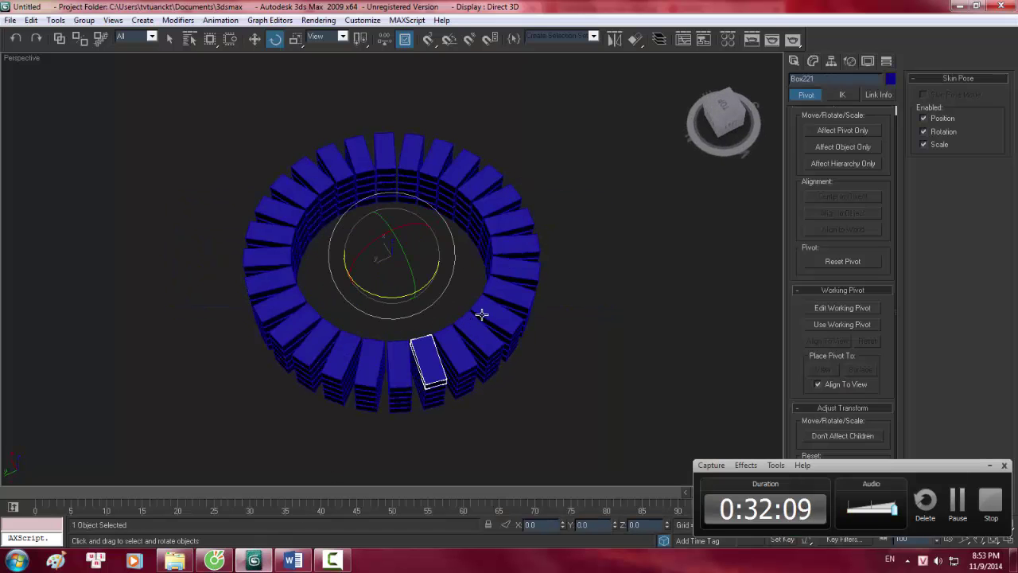
middle_click_drag(485, 318, 468, 279)
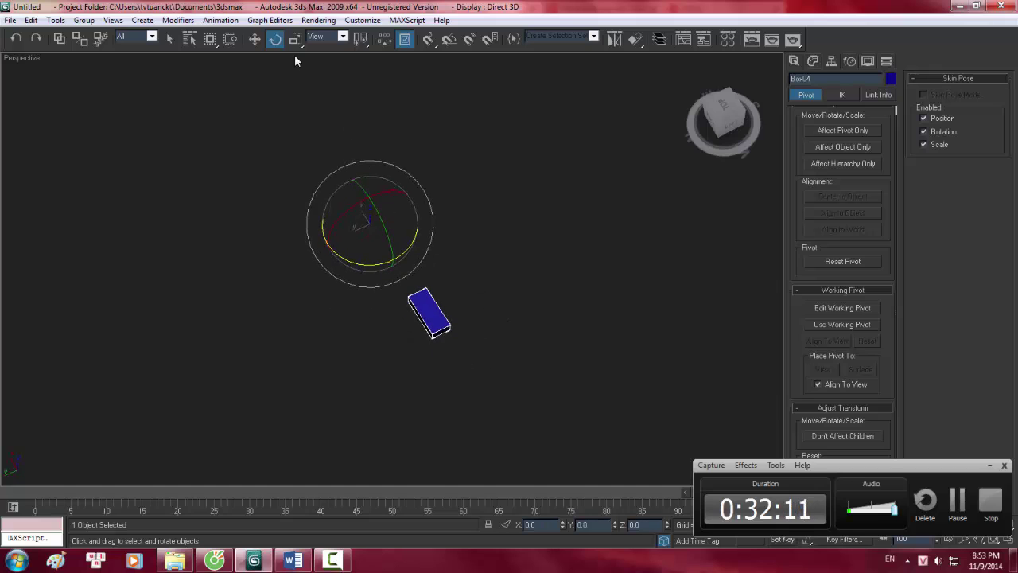
Step: Reset the brick's pivot with Affect Pivot Only active, then move the pivot along the Y axis away from the brick's long side
left_click(842, 130)
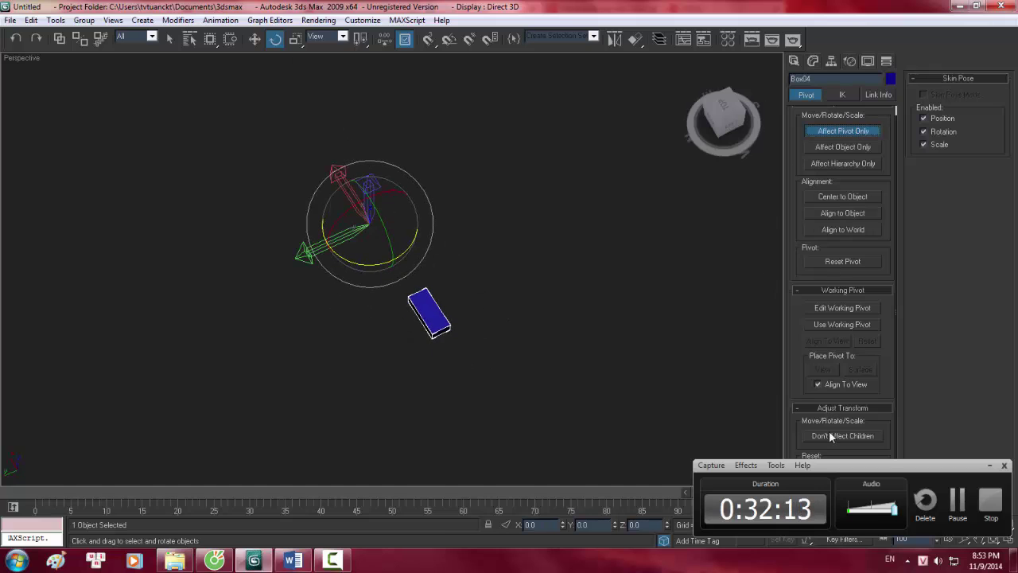
left_click(840, 264)
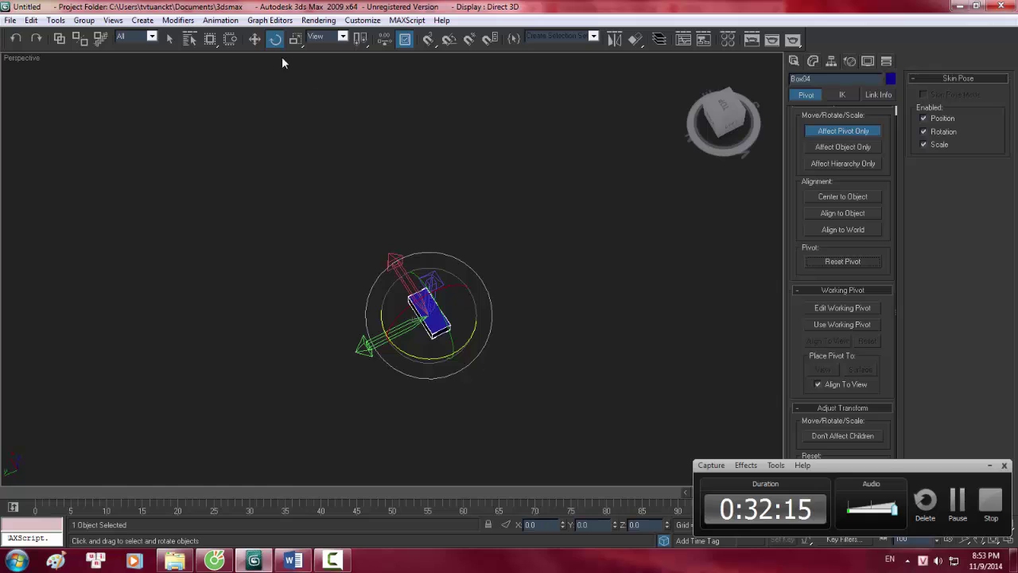
left_click(254, 39)
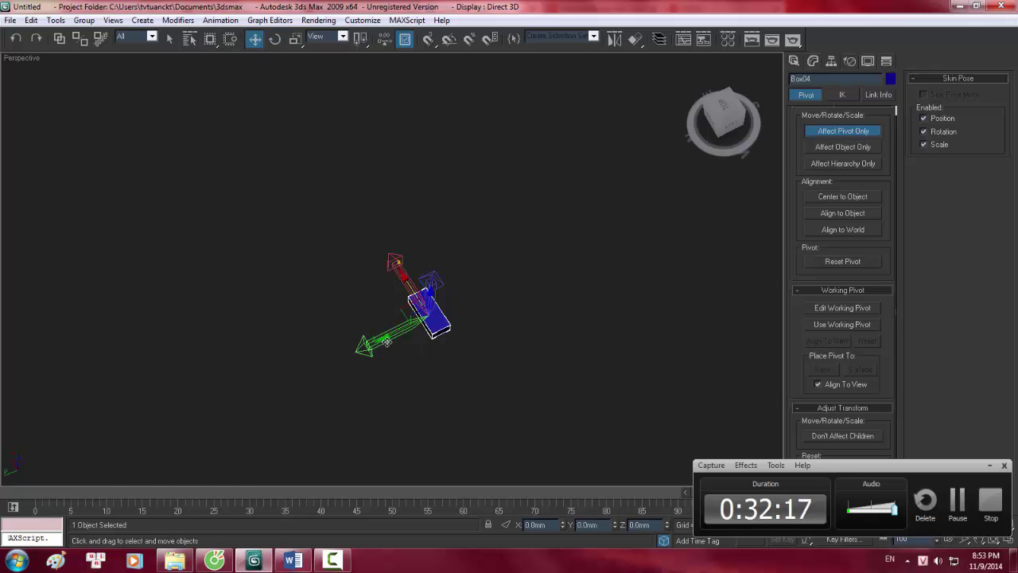
left_click_drag(394, 336, 304, 387)
key("ctrl+z")
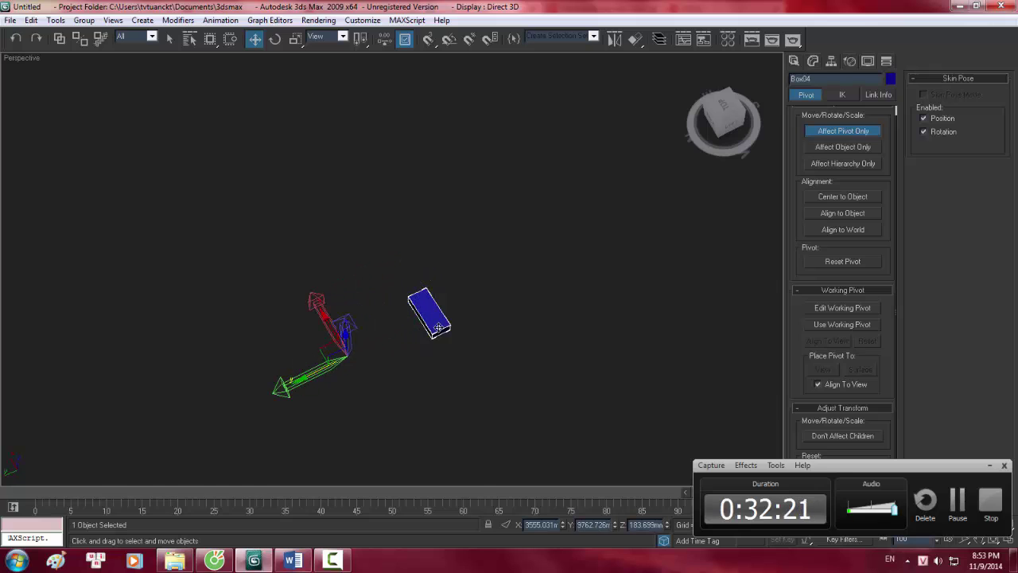
middle_click_drag(364, 310, 493, 207)
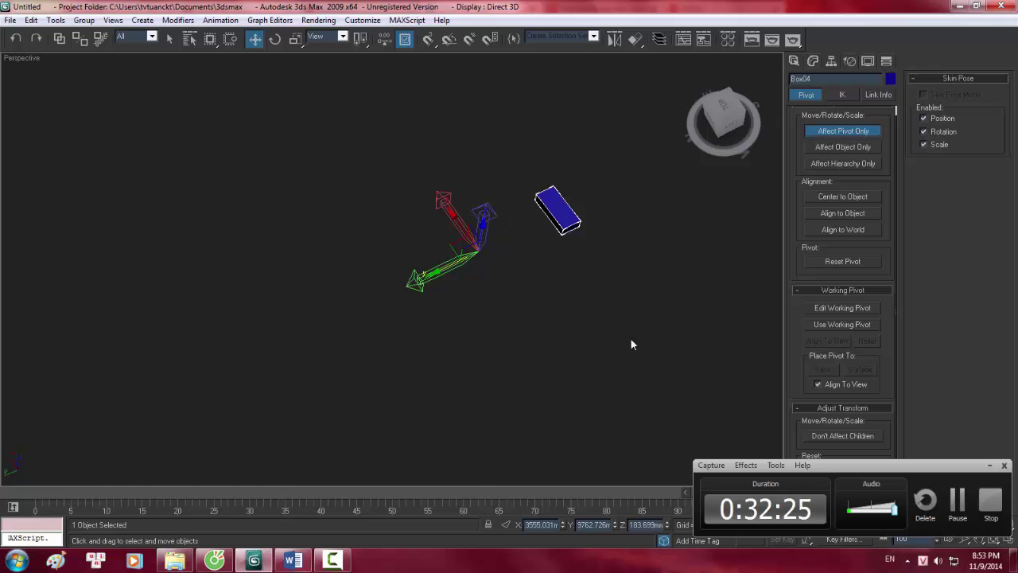